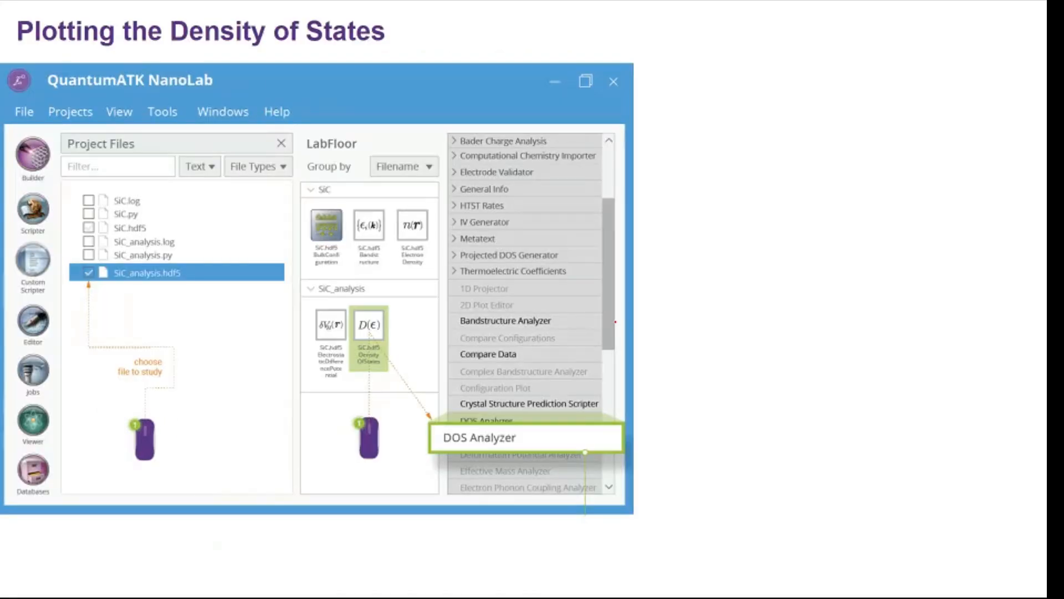
Step: End the slide show, keeping its ink annotations, and minimize the presentation and browser windows to reach the desktop
key(Escape)
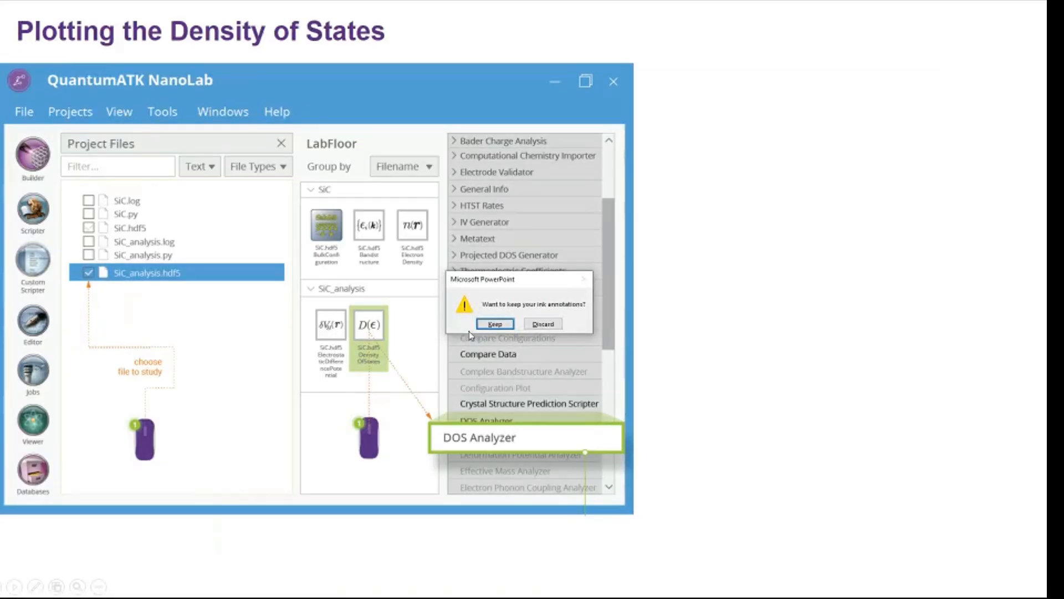
click(495, 325)
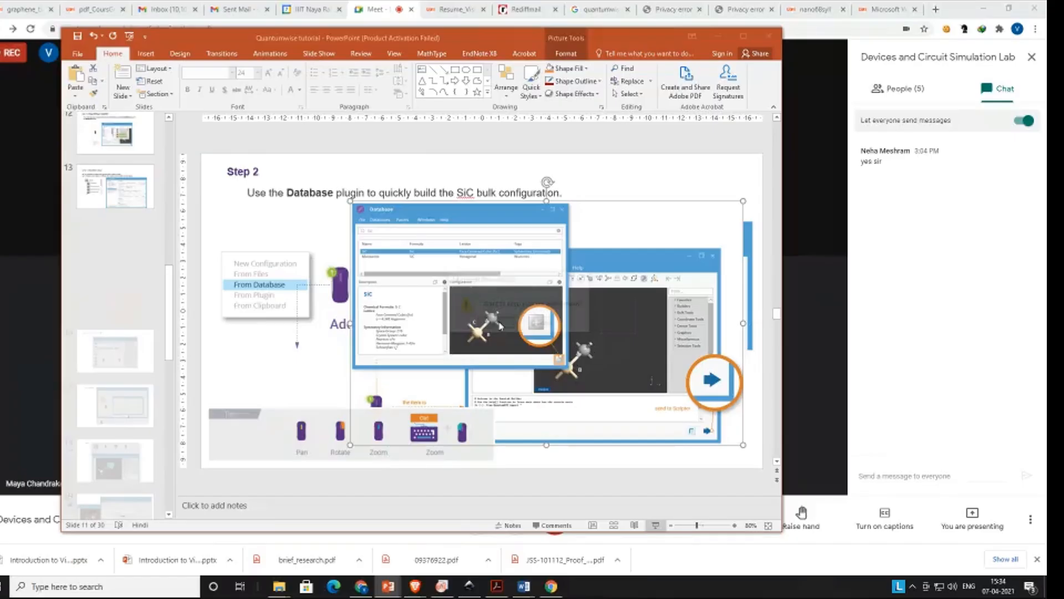
click(718, 36)
click(984, 8)
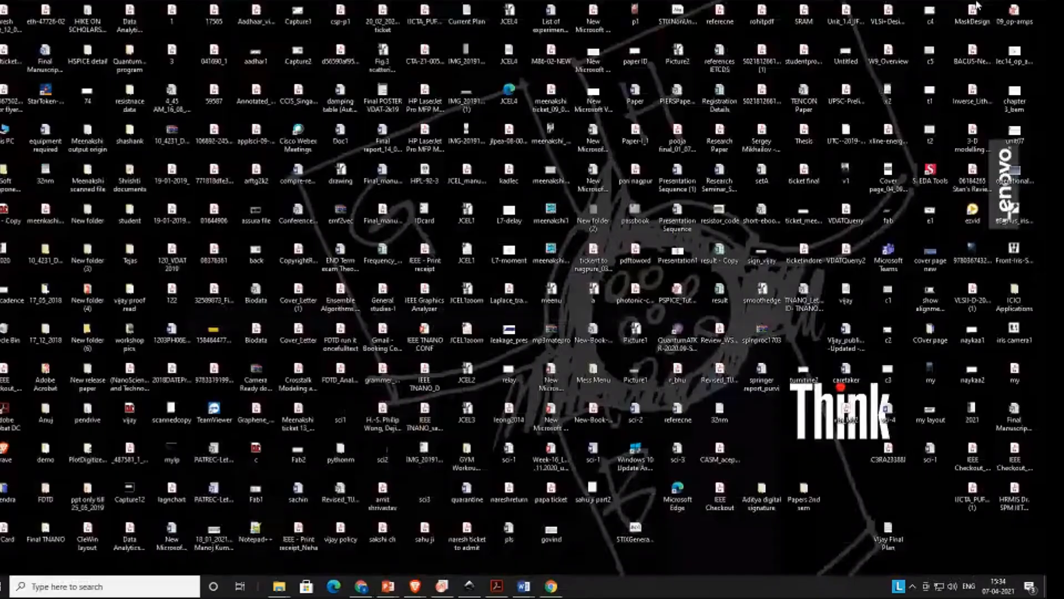
Step: Launch QuantumATK R-2020.09-SP1 from the desktop and hide the screen-sharing notice
click(678, 334)
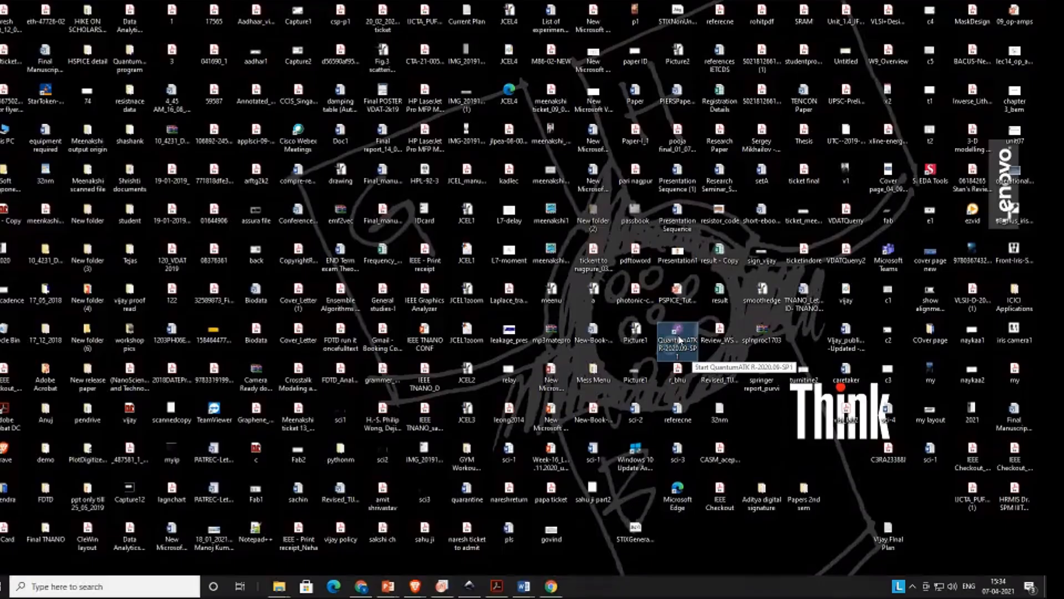
double_click(679, 337)
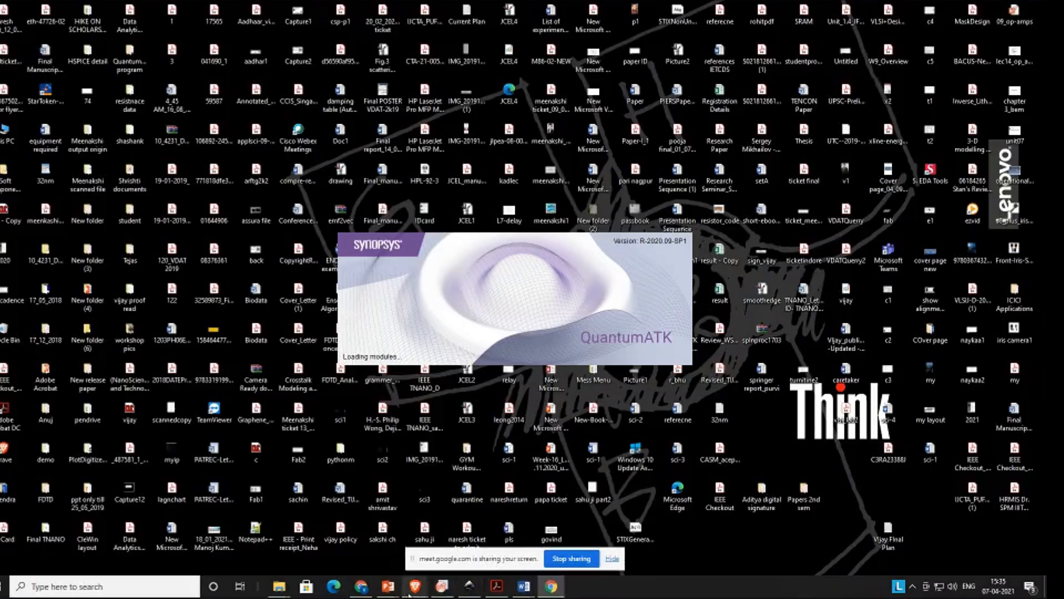
mouse_move(409, 593)
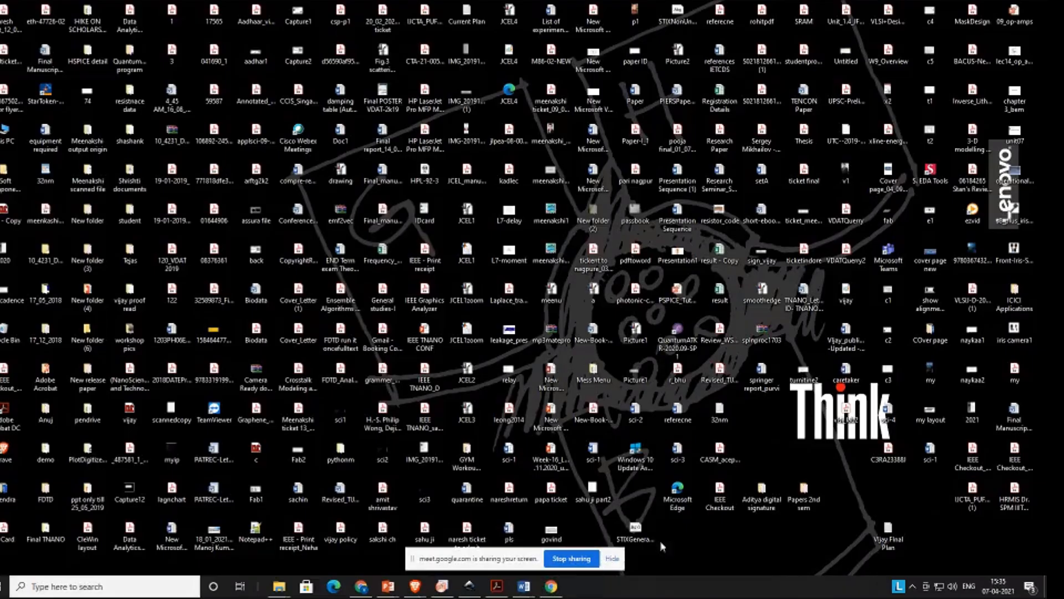
click(612, 558)
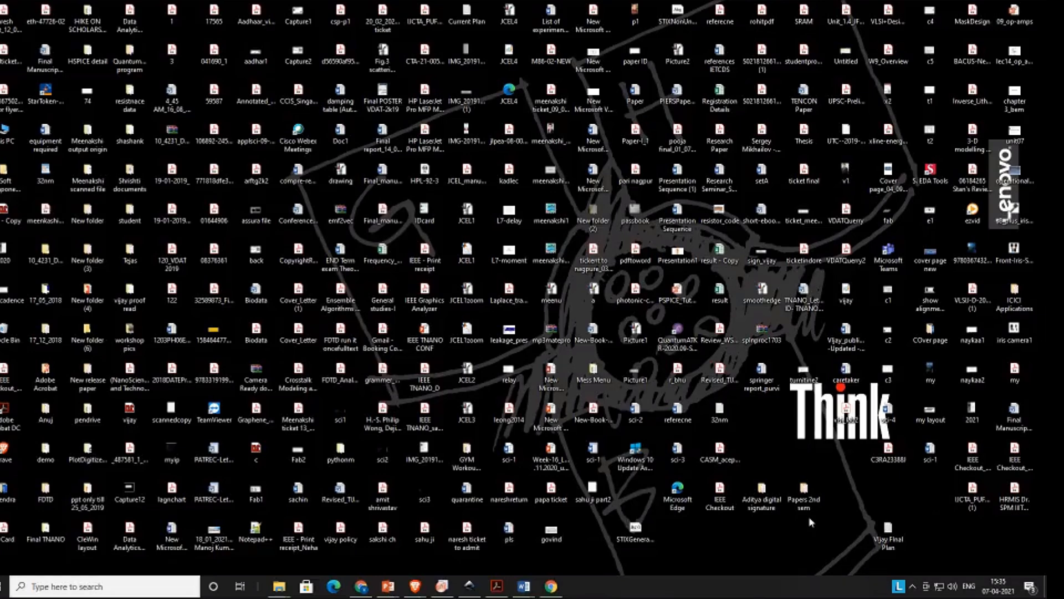
right_click(761, 433)
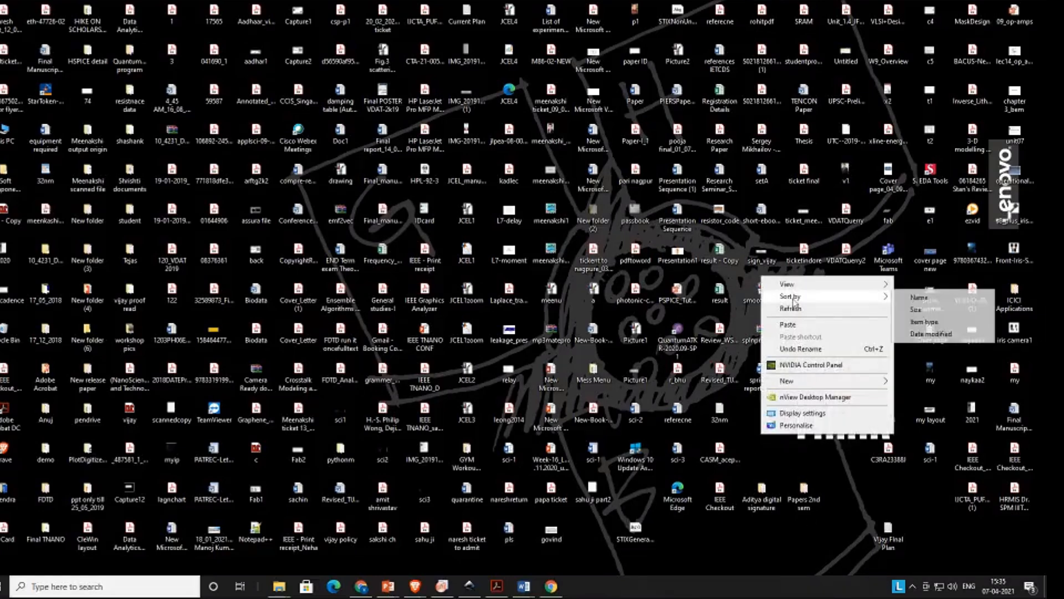
click(793, 308)
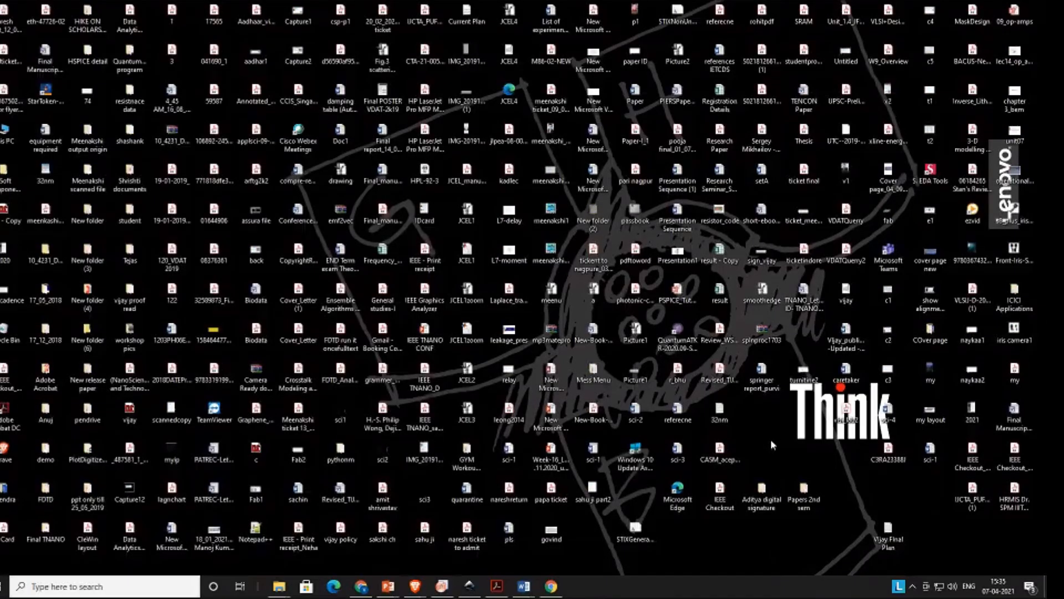
right_click(772, 443)
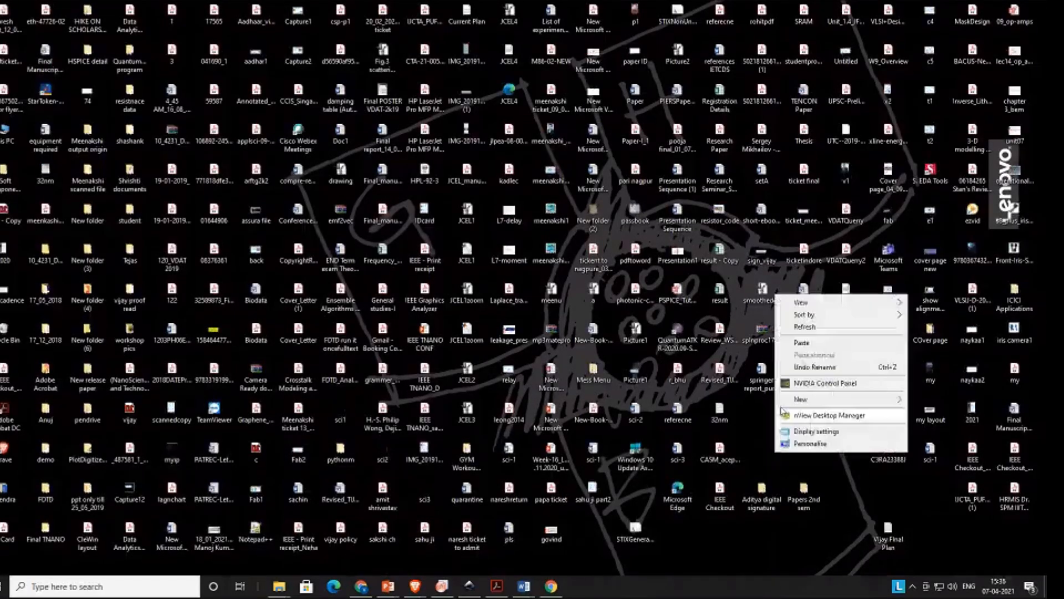
click(810, 333)
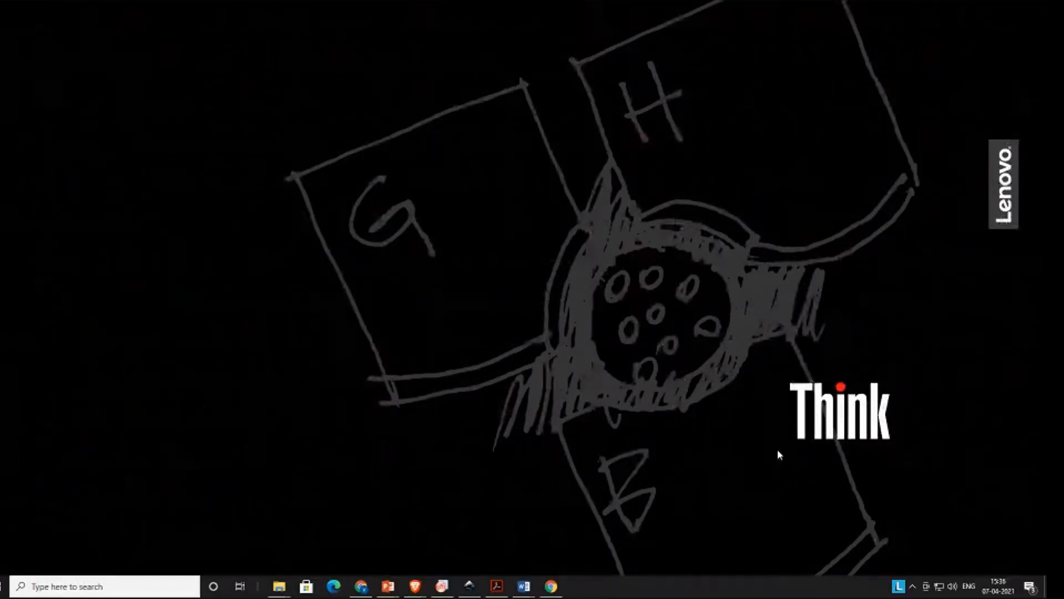
right_click(778, 449)
click(809, 332)
right_click(786, 434)
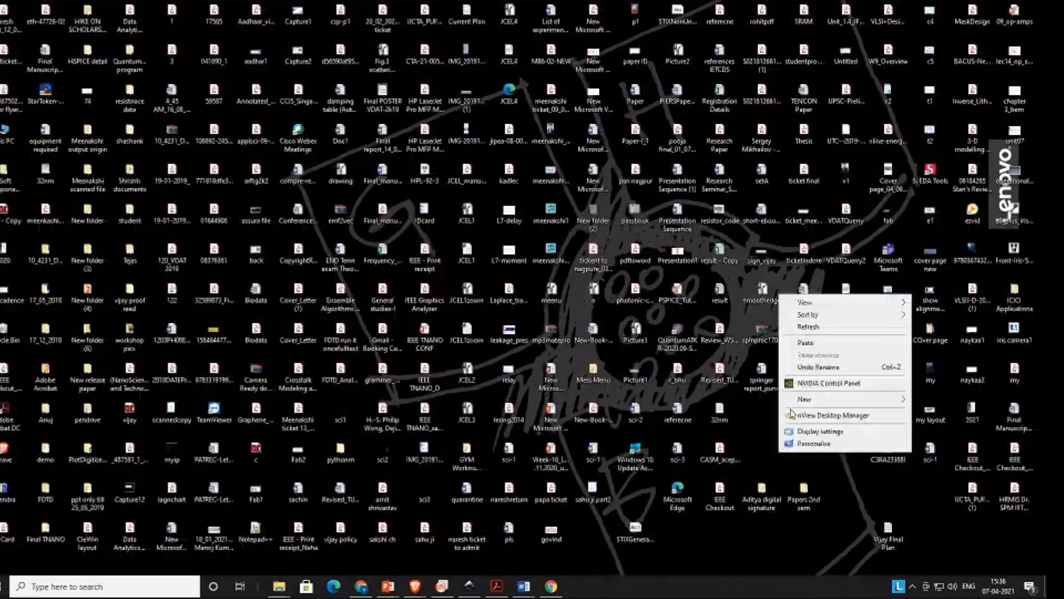
click(819, 327)
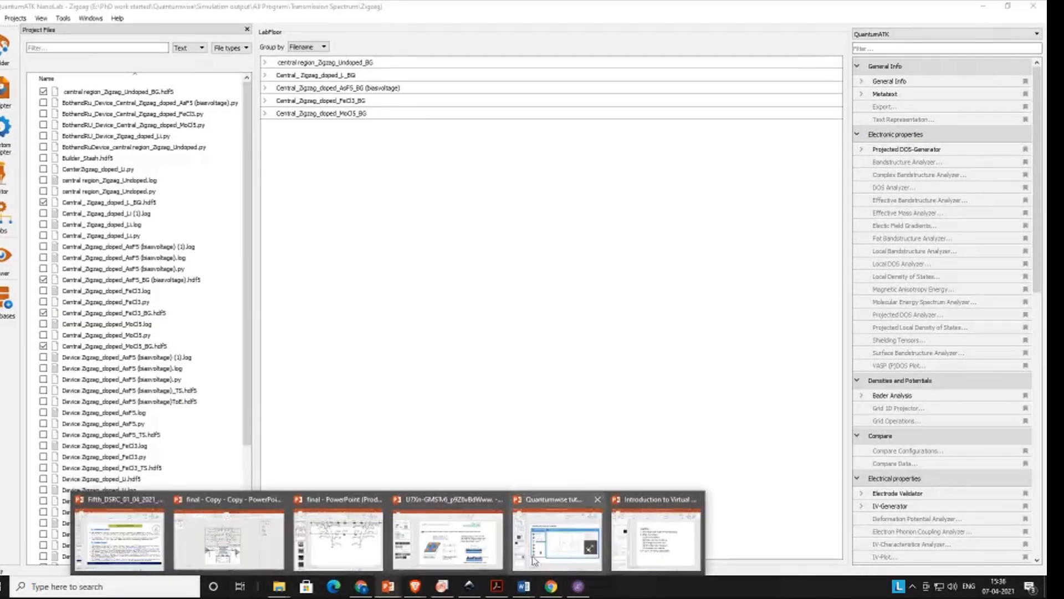
Step: Switch to the Quantumwise tutorial presentation in PowerPoint, review the Getting Familiar with QuantumATK slide, and minimize the presentation
click(564, 558)
scroll(477, 358, up, 10)
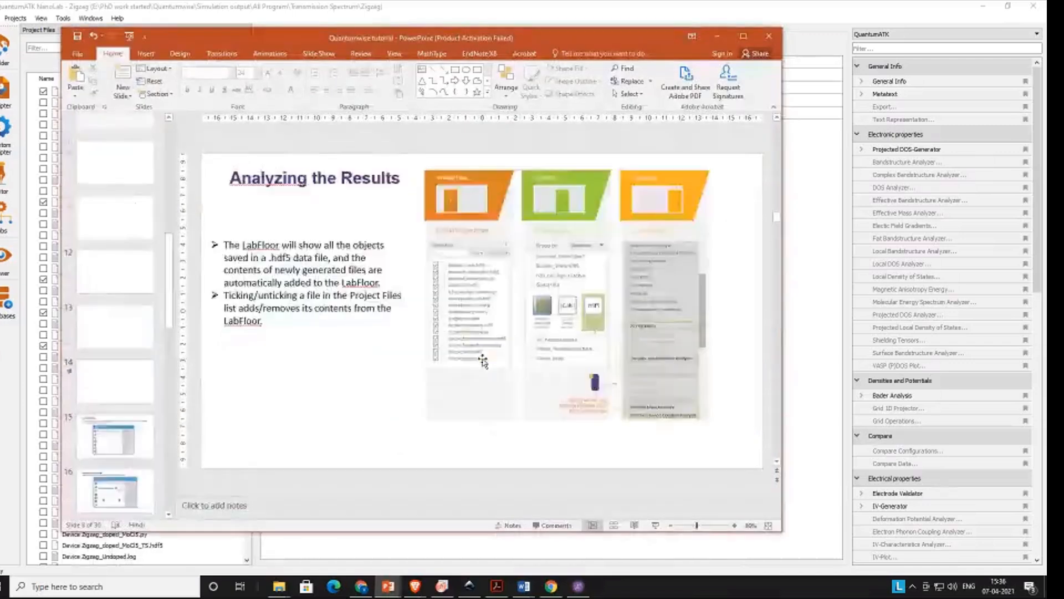
scroll(483, 361, up, 3)
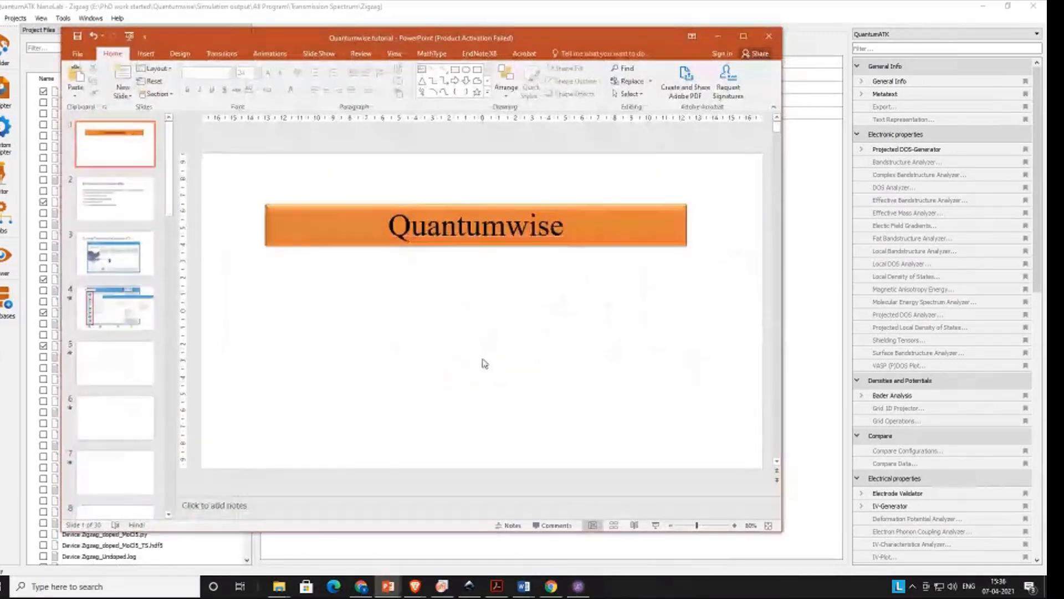
scroll(483, 361, down, 1)
scroll(483, 361, down, 1)
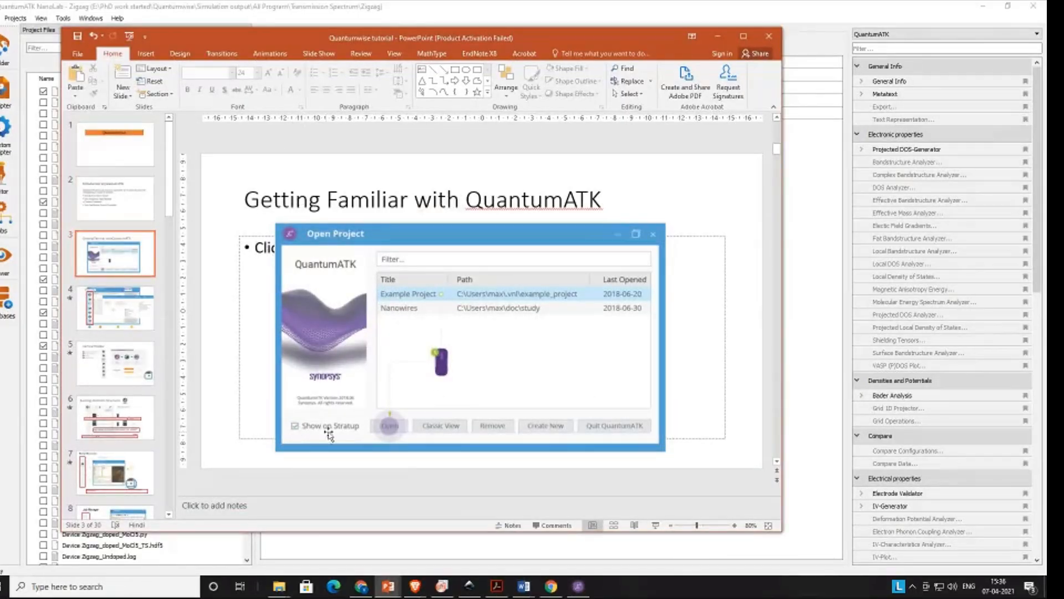
click(723, 35)
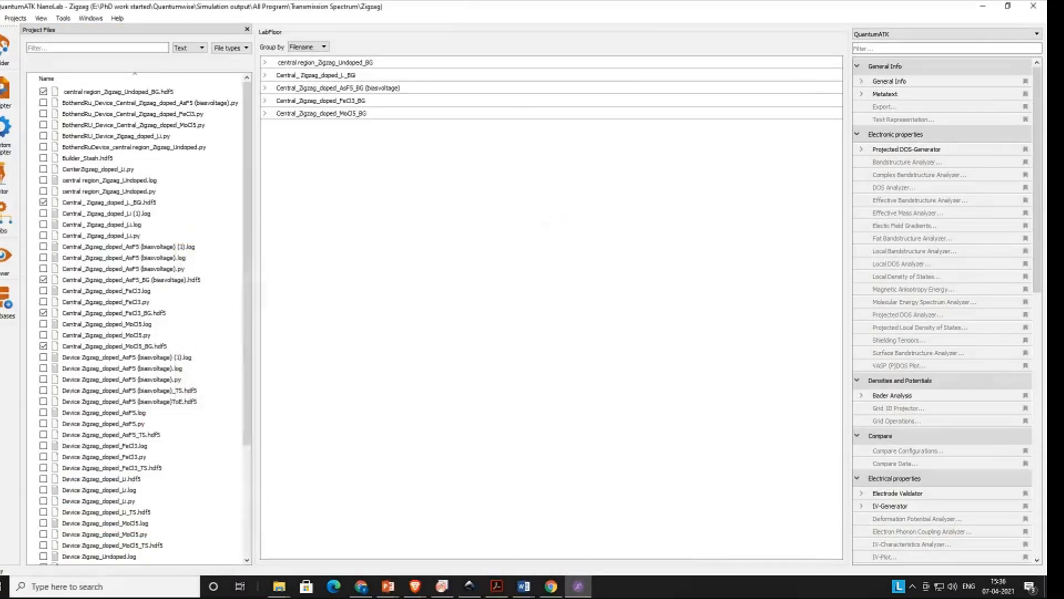
click(15, 19)
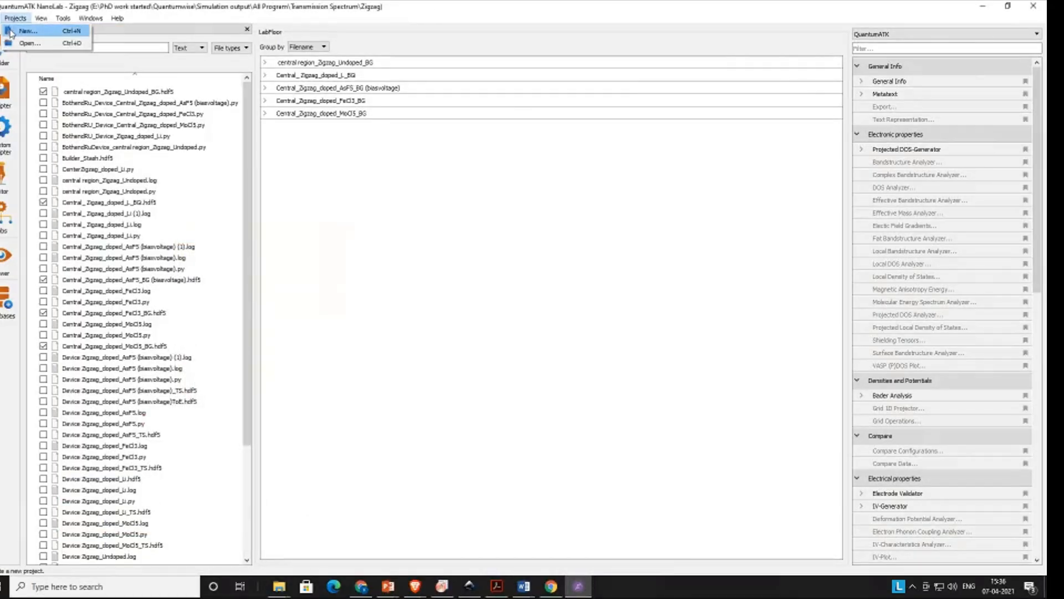
click(22, 31)
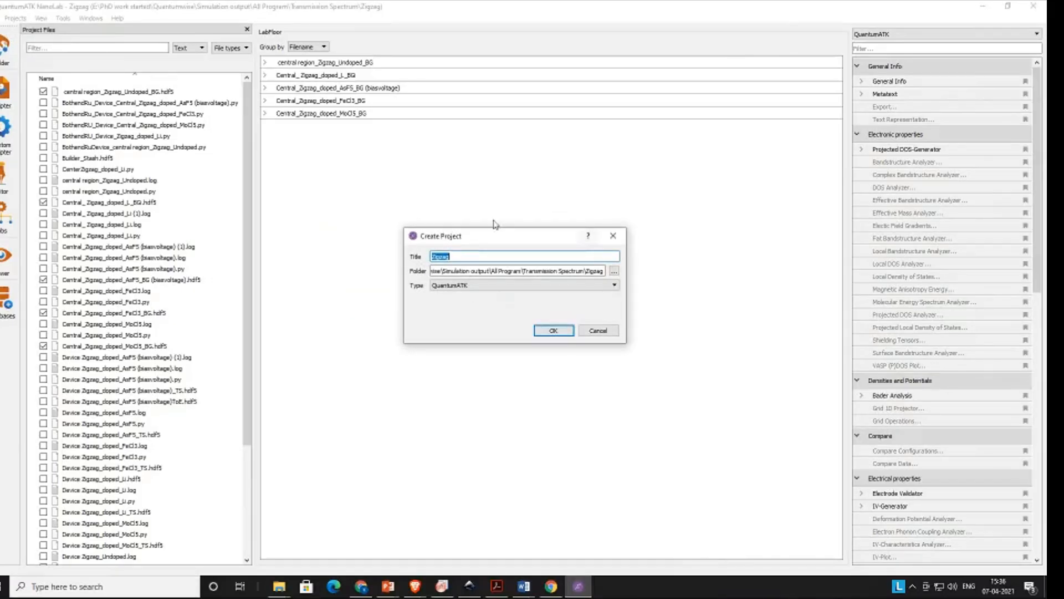
click(614, 271)
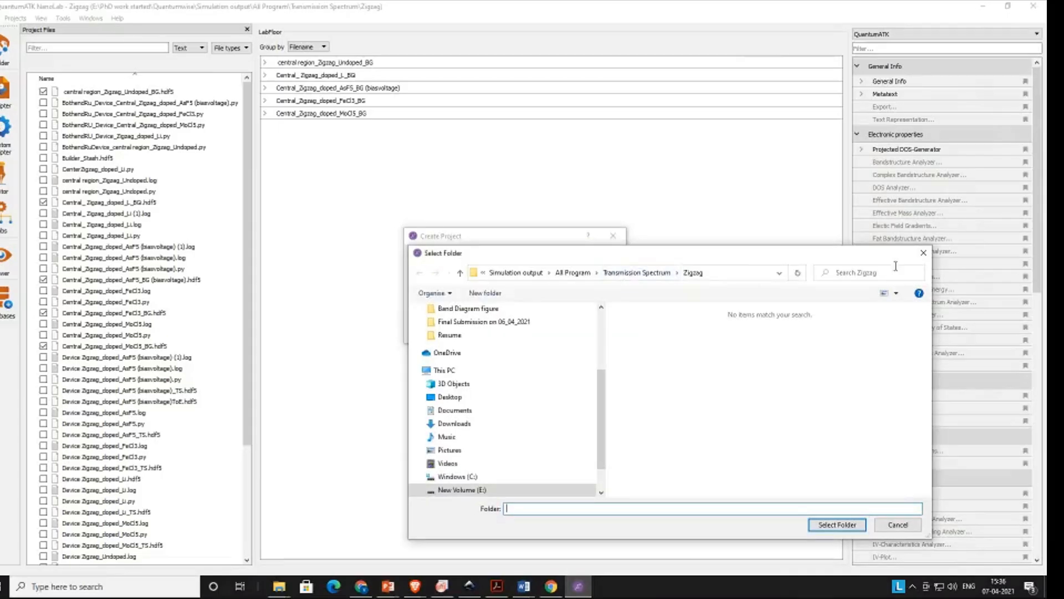
click(923, 253)
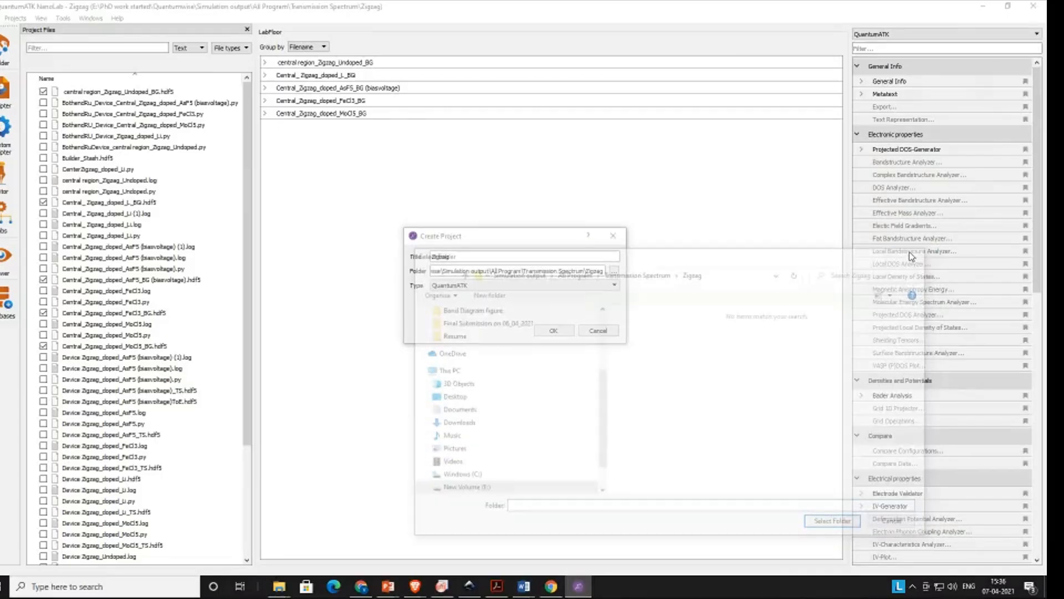
click(613, 235)
click(1, 19)
mouse_move(13, 18)
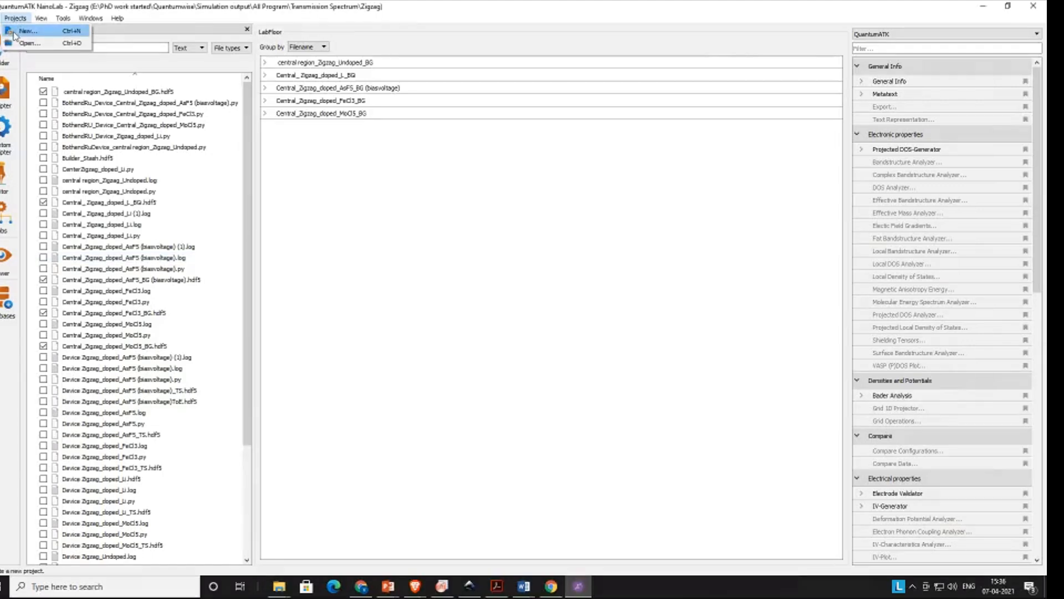
click(389, 225)
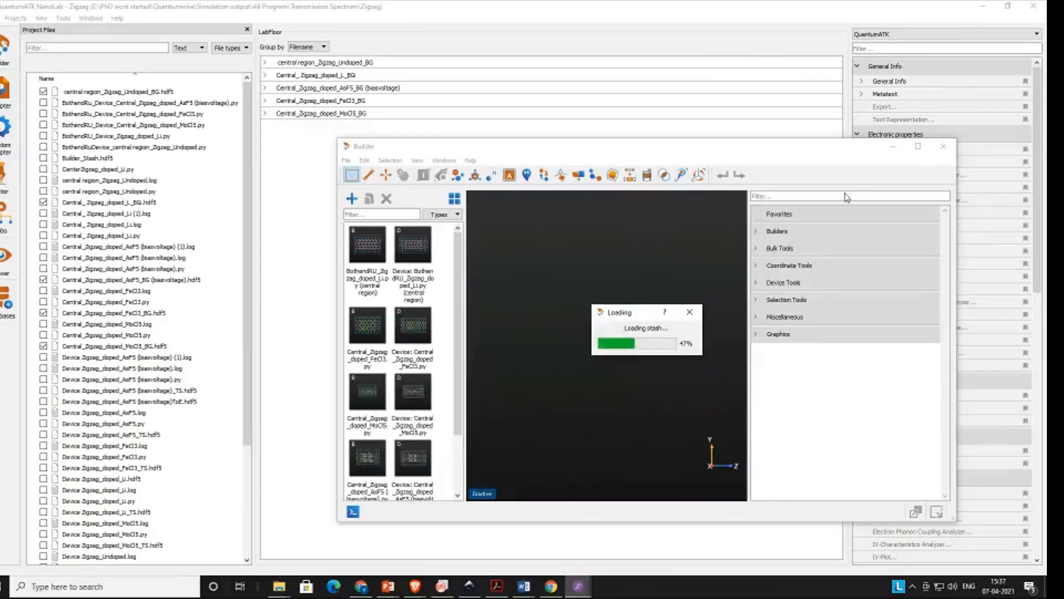
Step: Maximize the Builder and inspect the AsF5-doped zigzag device from the side and at an angle, plus its central-region configuration
click(918, 146)
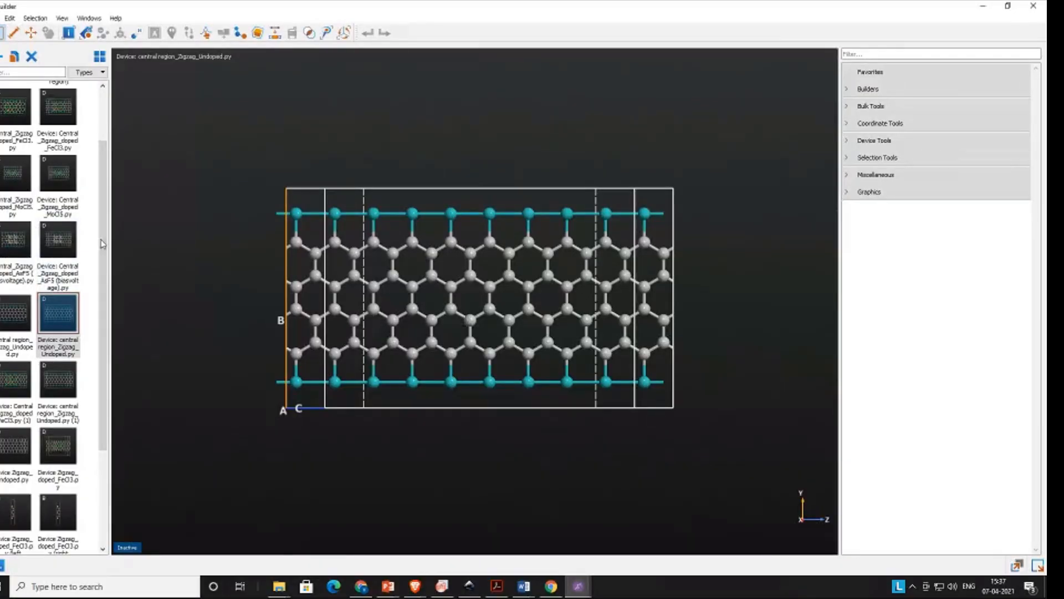
click(67, 244)
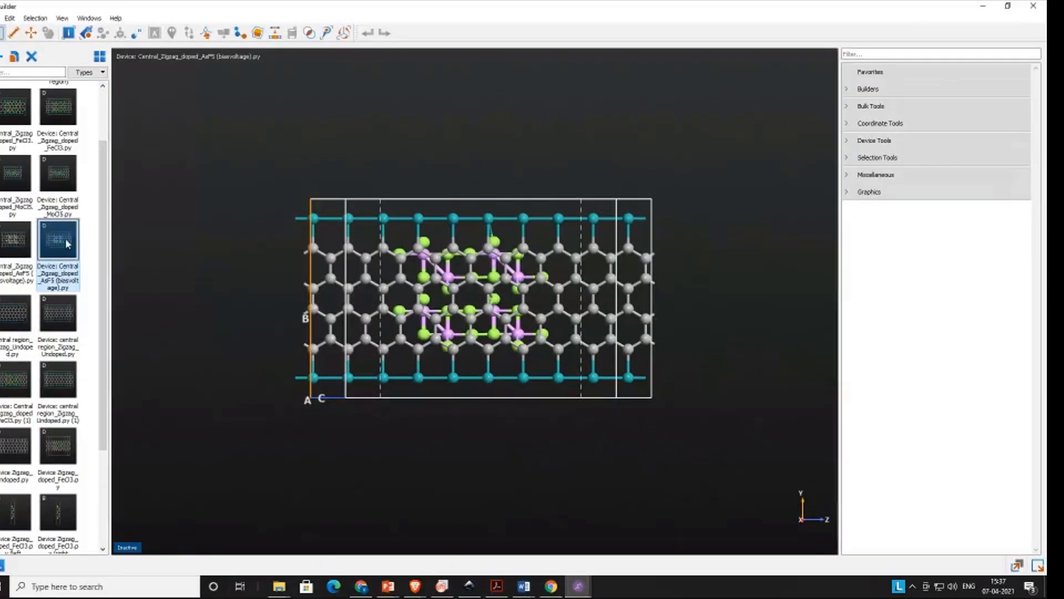
drag(487, 487, 494, 338)
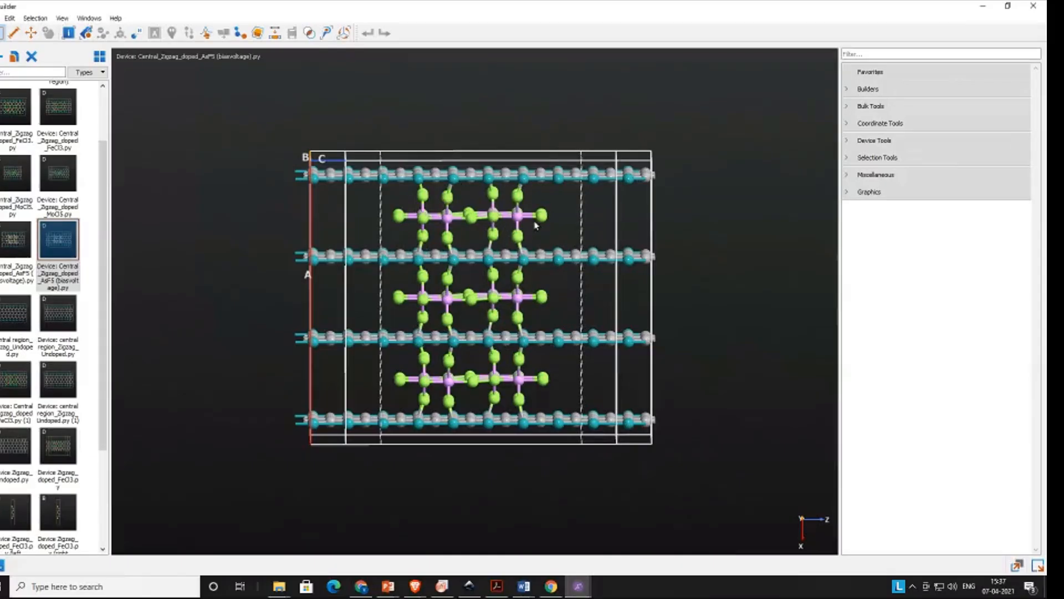
drag(581, 235, 410, 299)
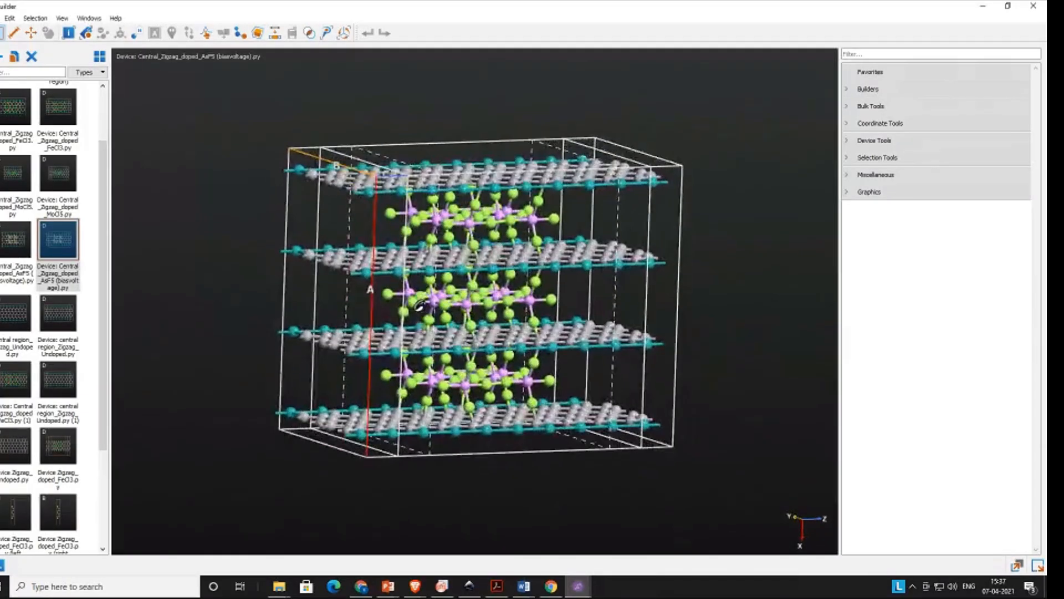
click(19, 244)
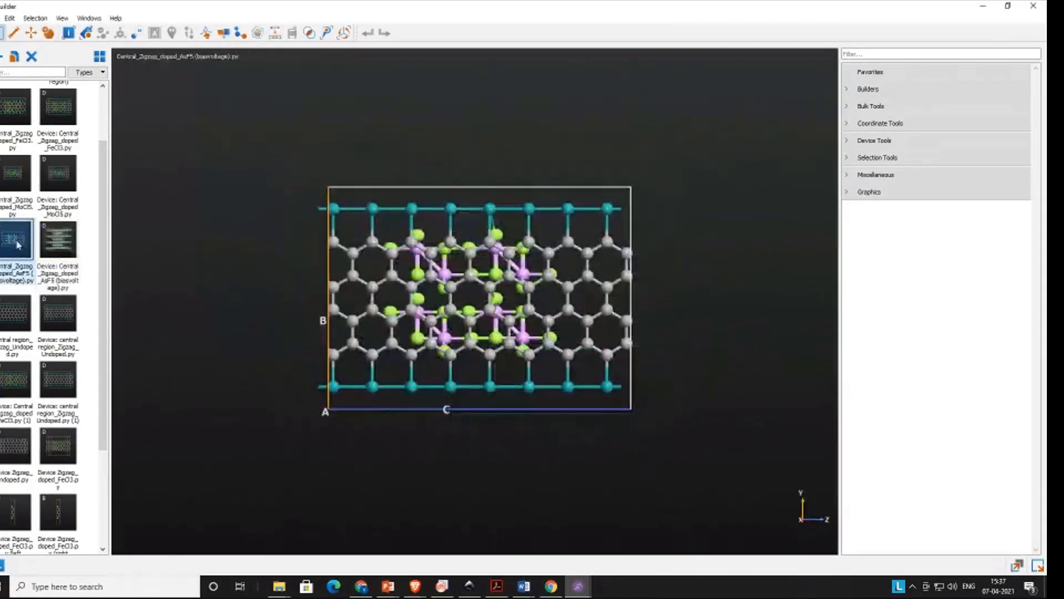
Step: Inspect the layers of the FeCl3-doped central zigzag device from the side, and close the Builder
click(57, 107)
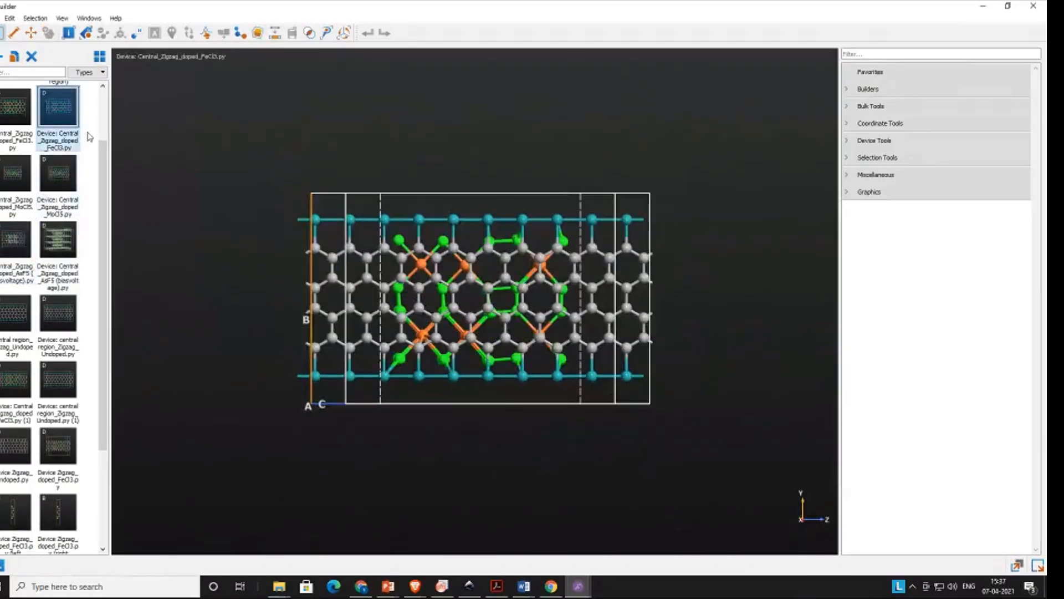
drag(512, 493, 545, 328)
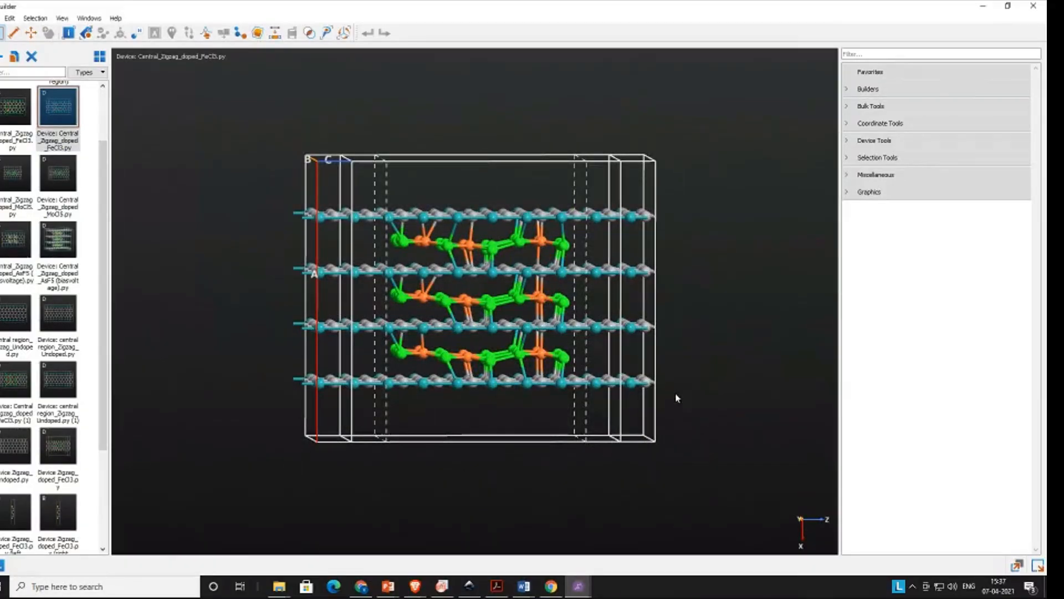
right_click(735, 302)
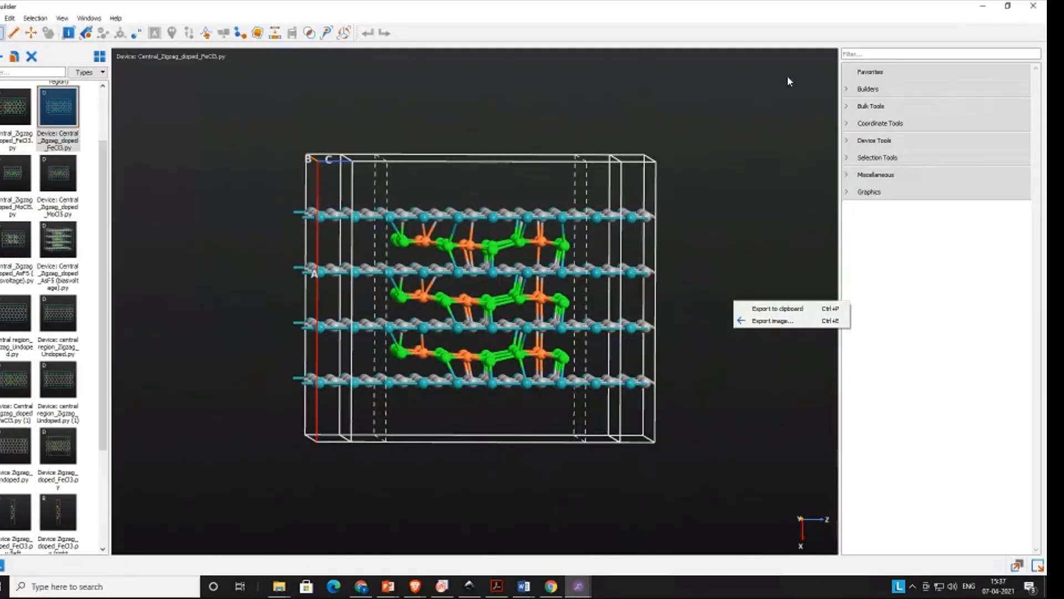
click(1034, 5)
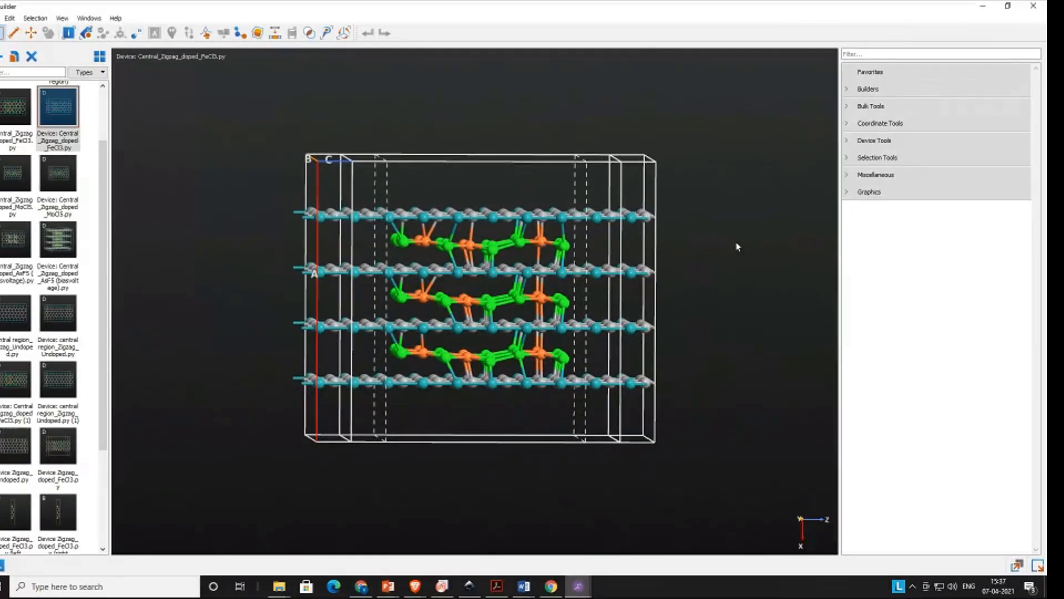
click(1034, 6)
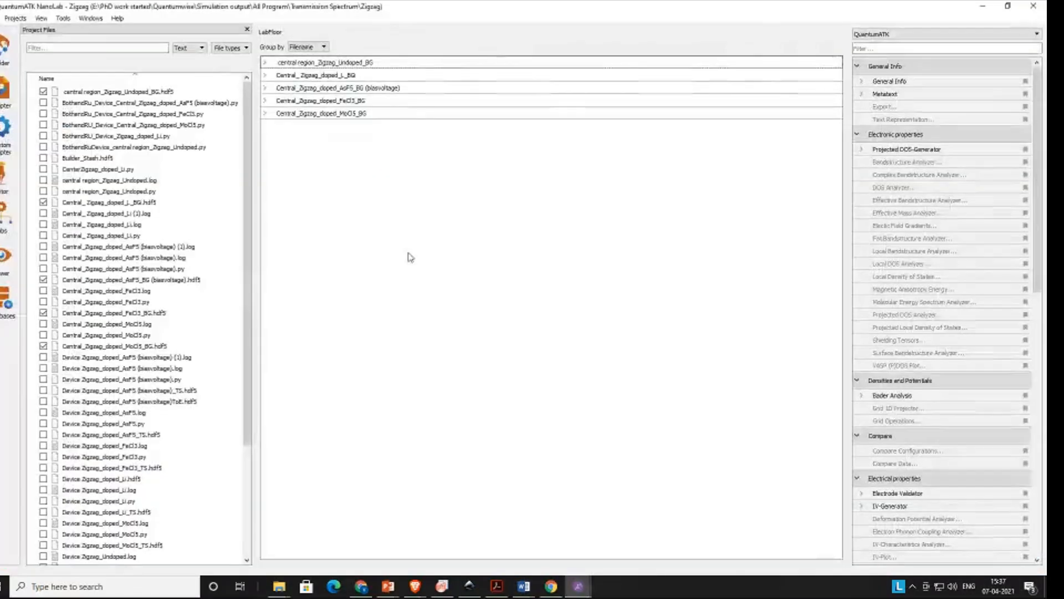
click(15, 18)
click(33, 28)
drag(478, 259, 419, 263)
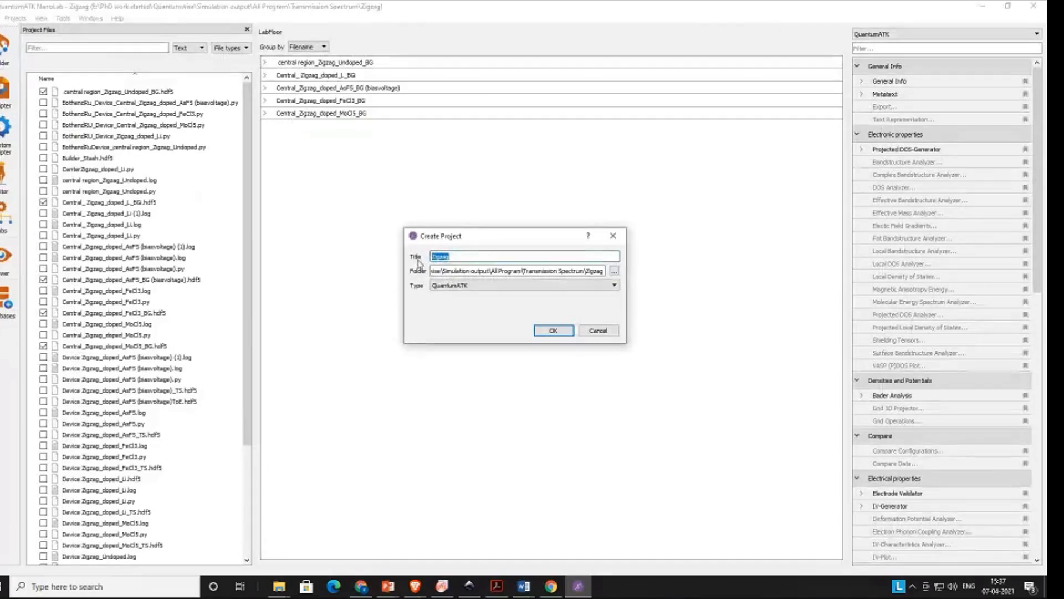
text(Lab 1)
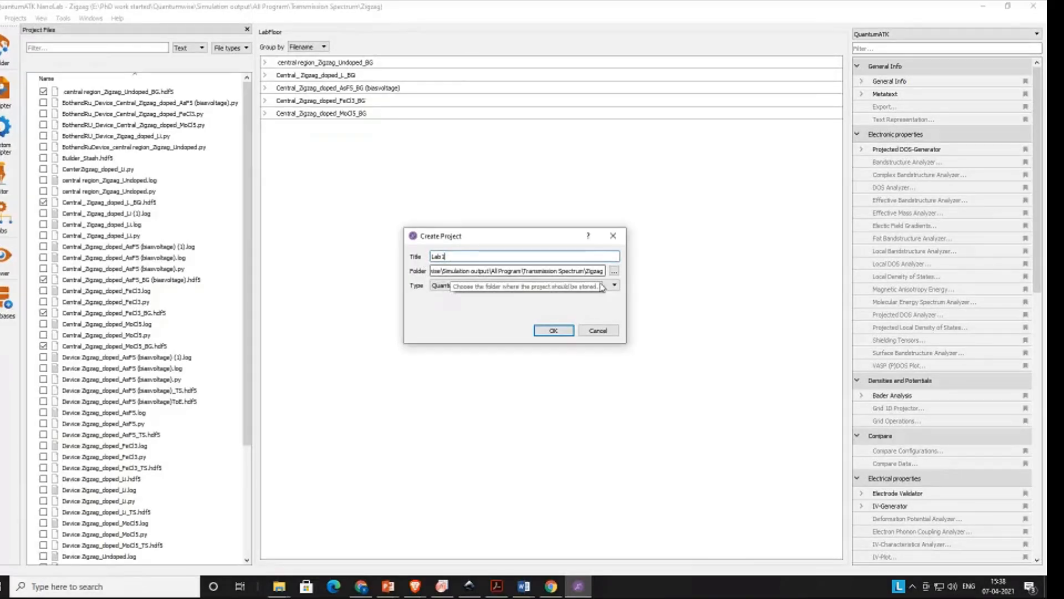
click(614, 271)
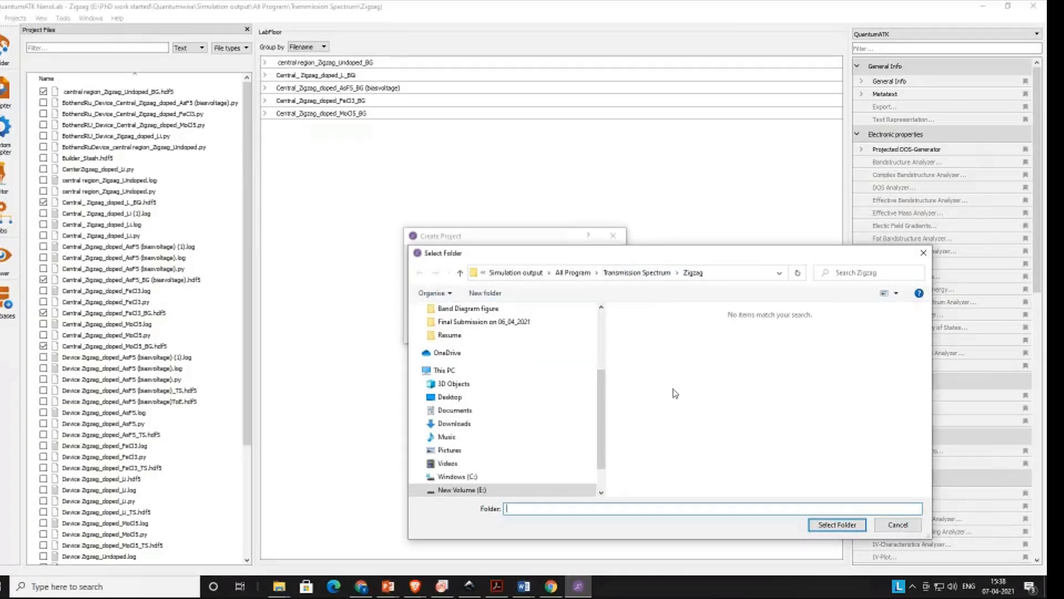
click(923, 252)
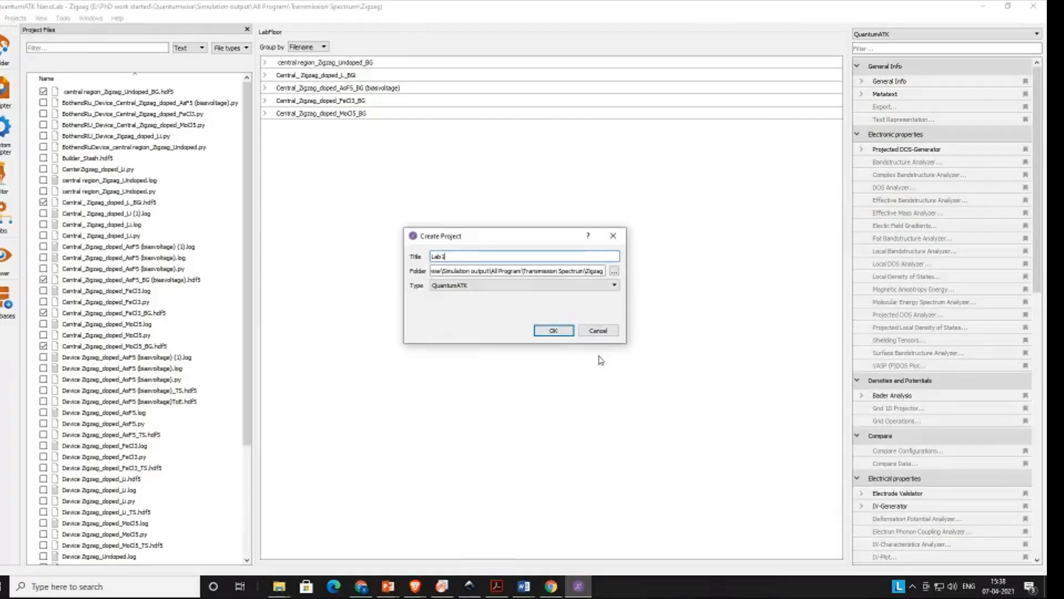
click(554, 330)
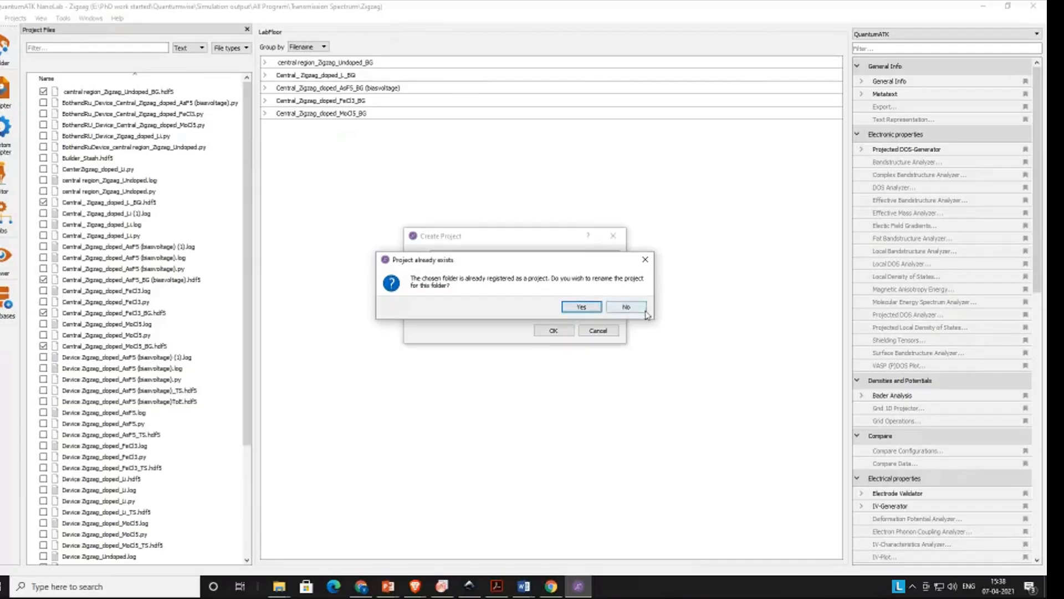
click(627, 306)
click(478, 259)
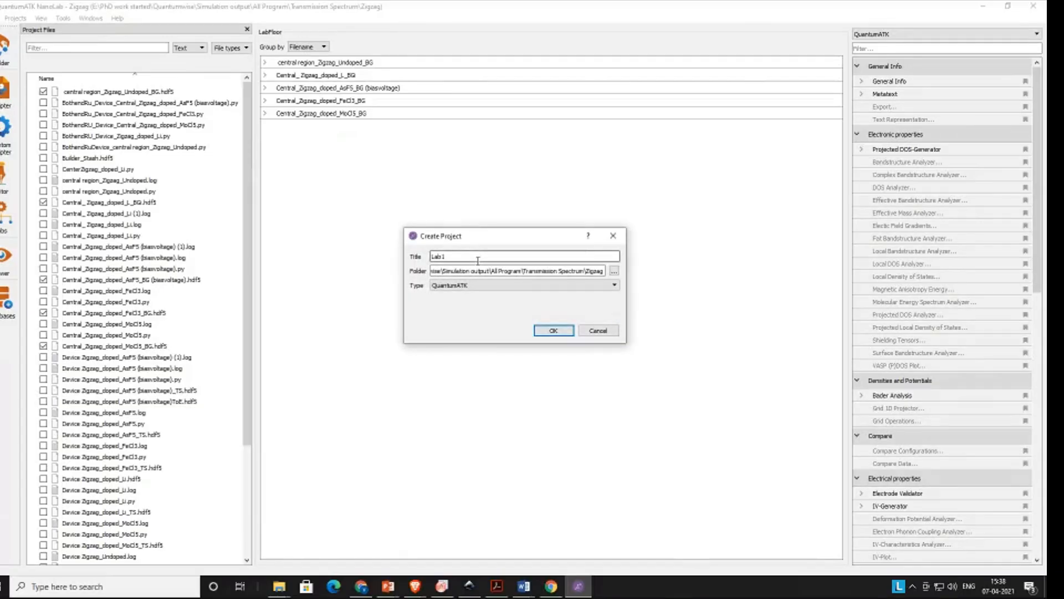
key(BackSpace)
key(BackSpace)
text(2)
click(553, 331)
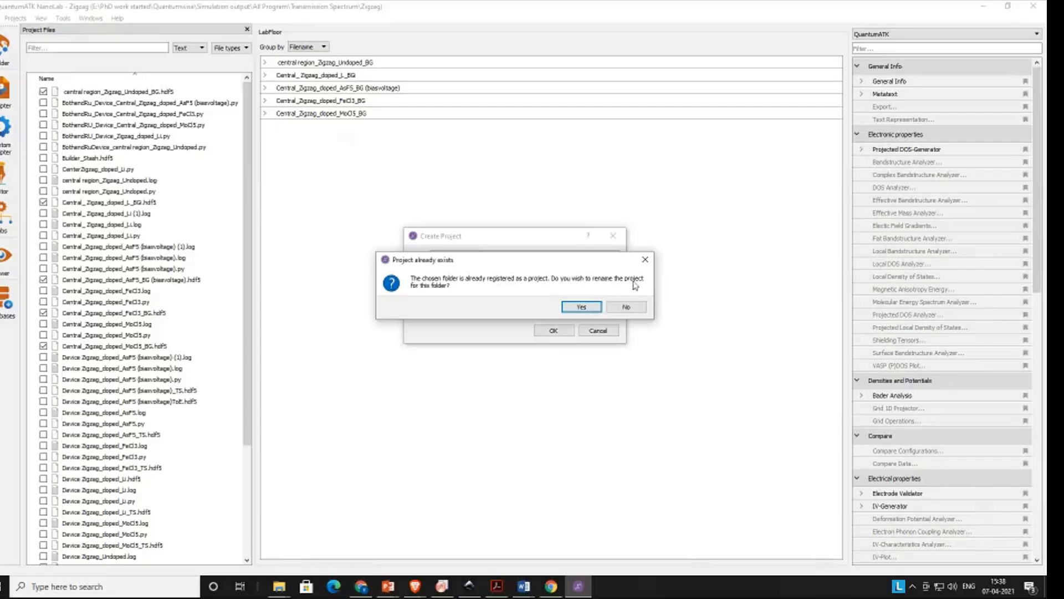
click(625, 308)
click(605, 334)
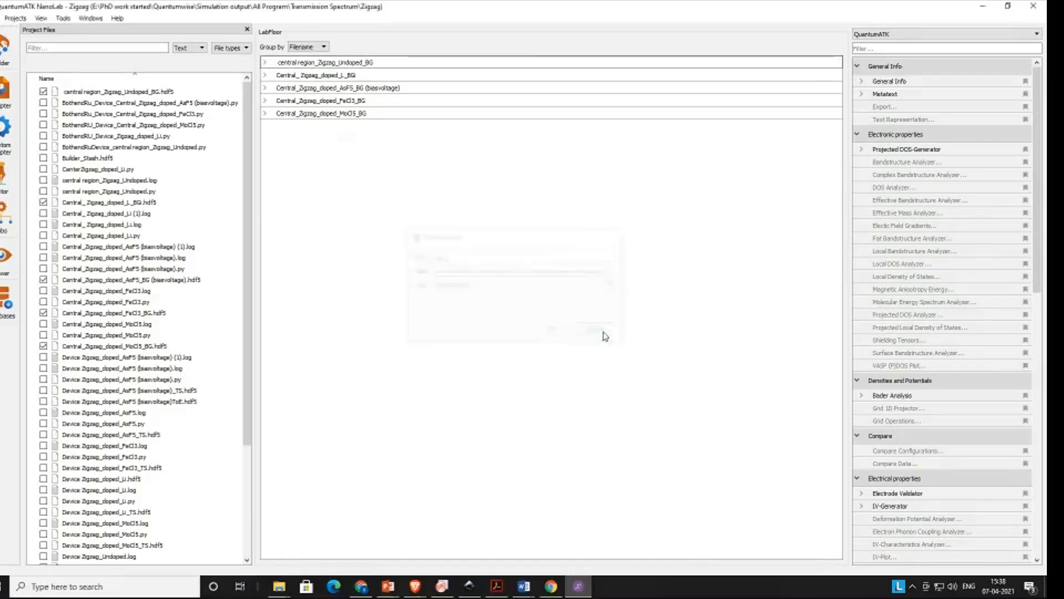
Step: Start a new project and create a folder named Lab1task inside the Zigzag folder for its location
click(15, 18)
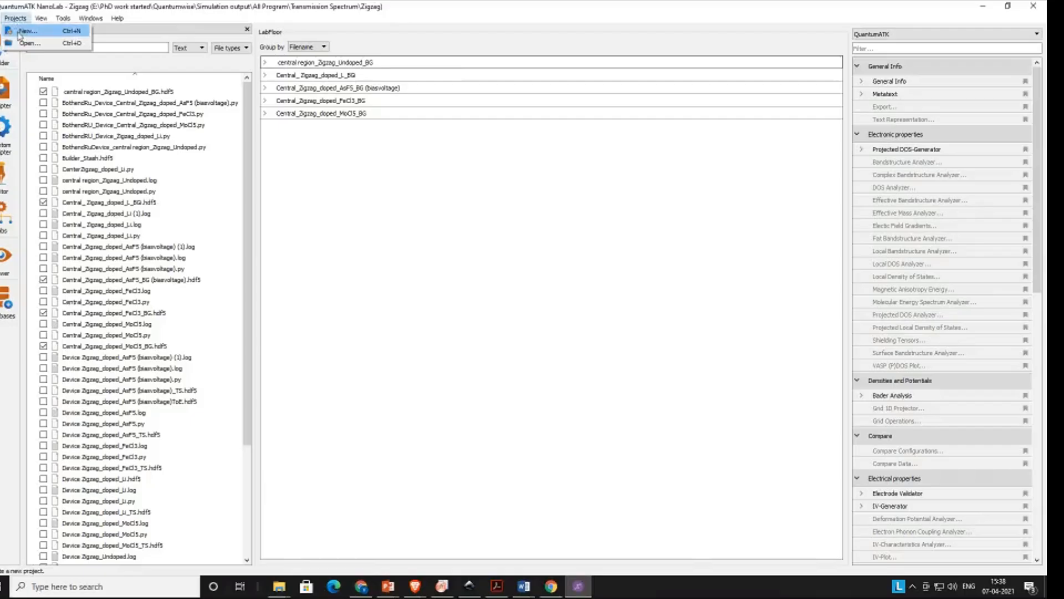
click(23, 31)
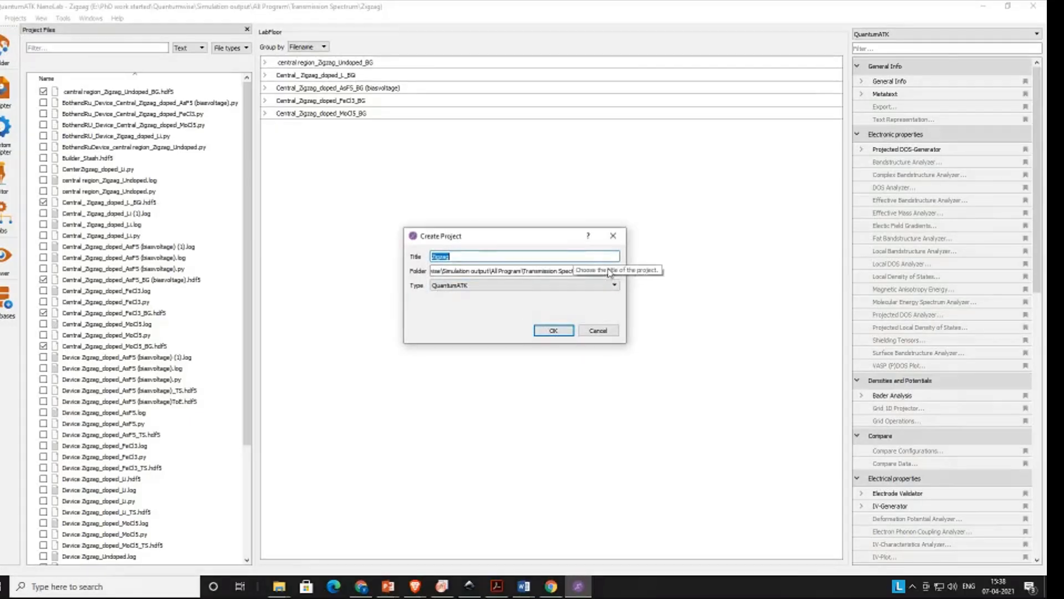
click(615, 270)
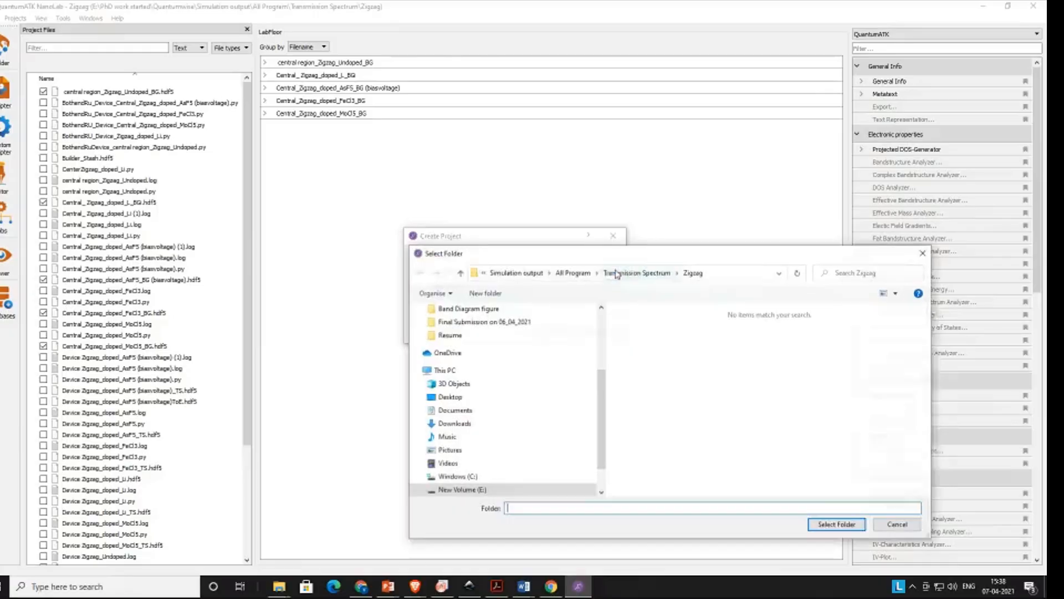
right_click(654, 365)
mouse_move(696, 478)
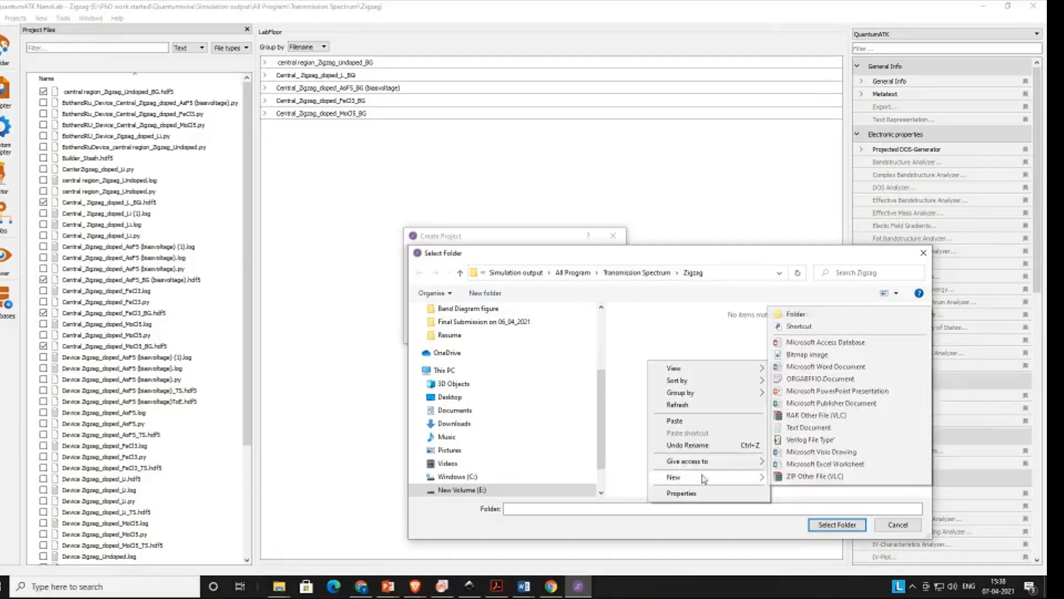
click(795, 315)
text(Lab1)
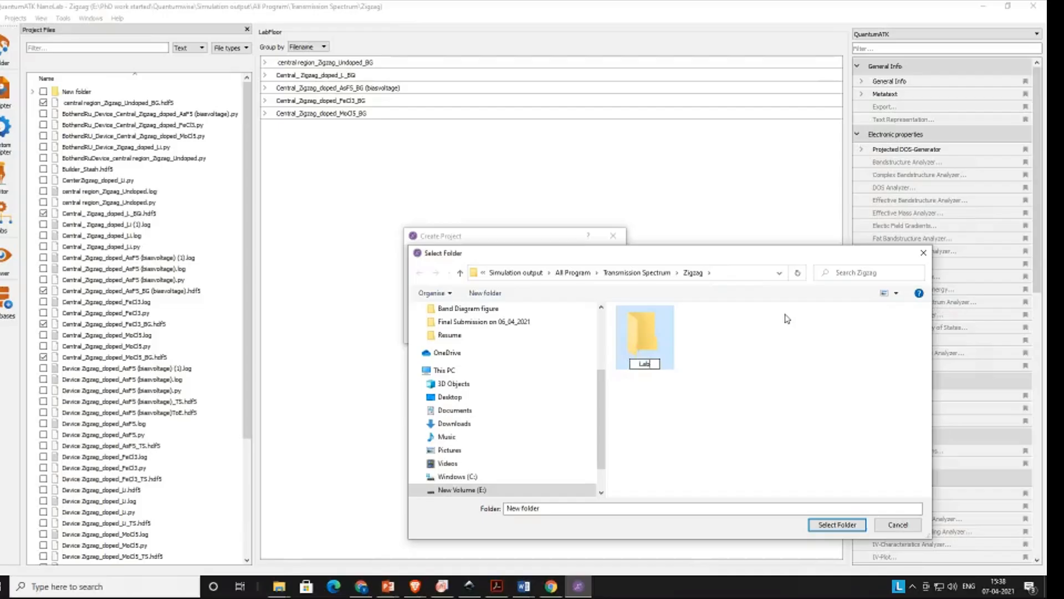
text(task)
key(Return)
Step: Choose the Lab1task folder as the location and create the QuantumATK project titled Lab1task
double_click(647, 349)
click(836, 524)
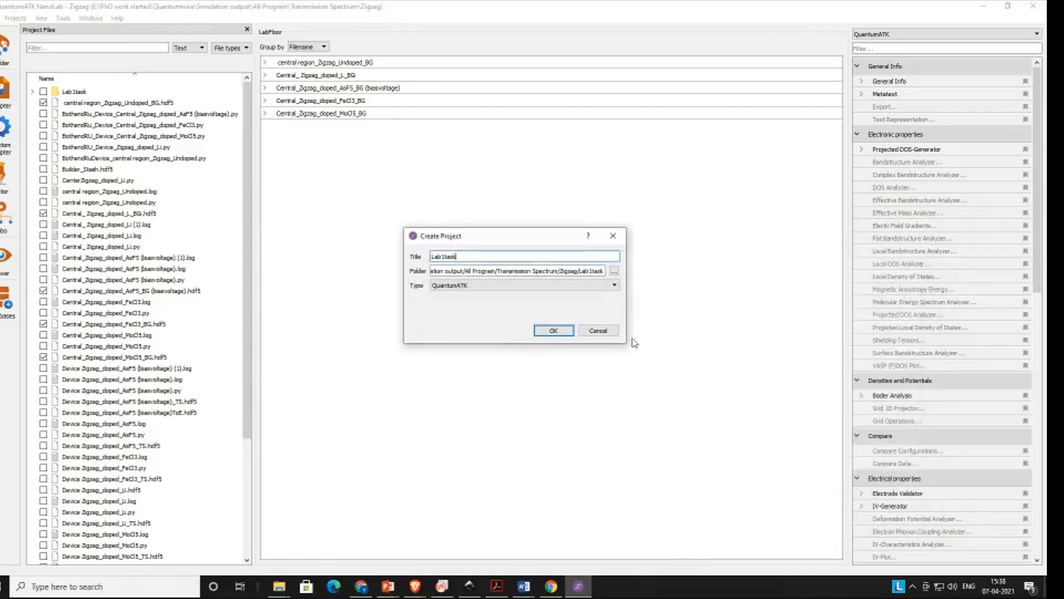
click(565, 331)
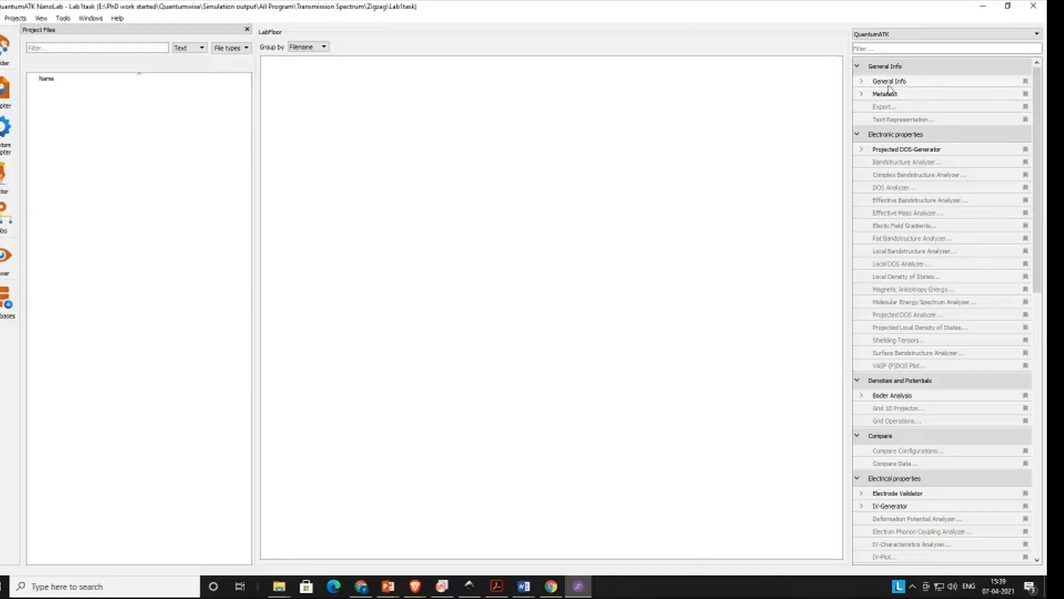
Step: Collapse all analysis tool categories from General Info through Miscellaneous, leaving Sentaurus Materials Workbench expanded
click(857, 380)
click(857, 397)
click(858, 415)
click(857, 432)
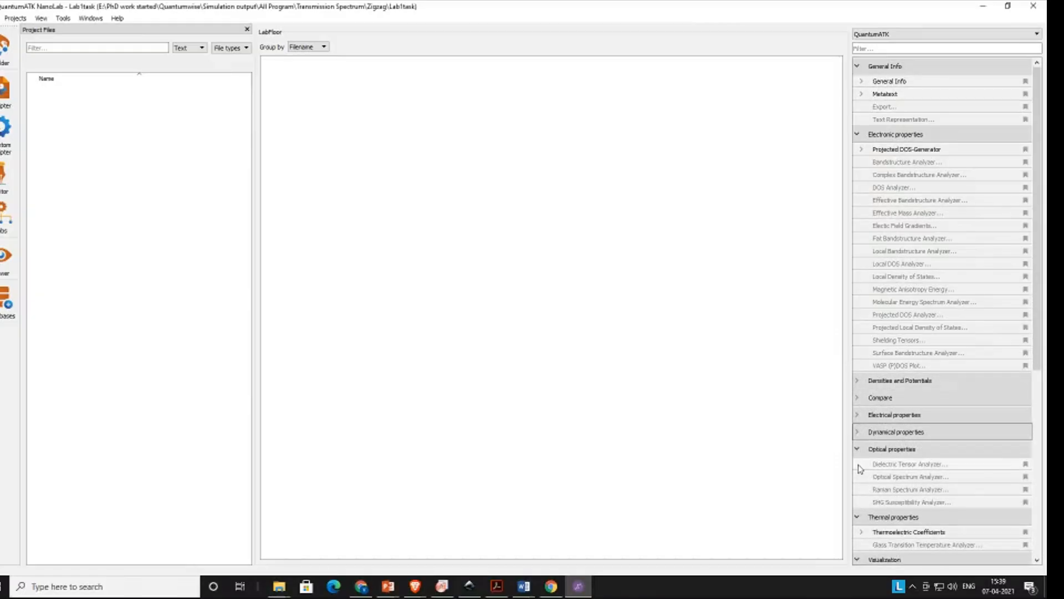
click(857, 449)
click(857, 466)
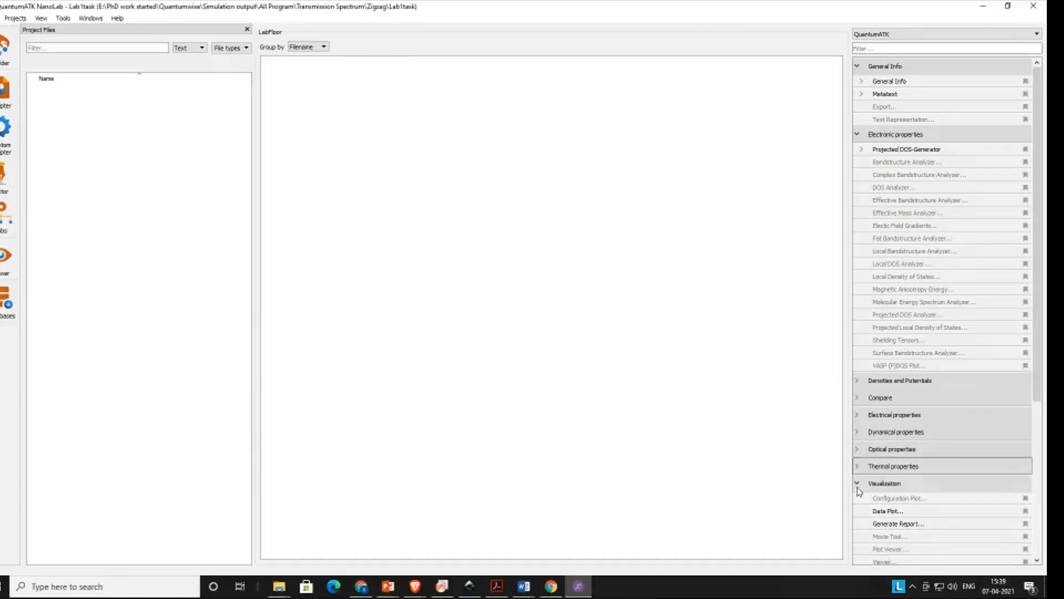
click(856, 484)
click(857, 501)
click(857, 518)
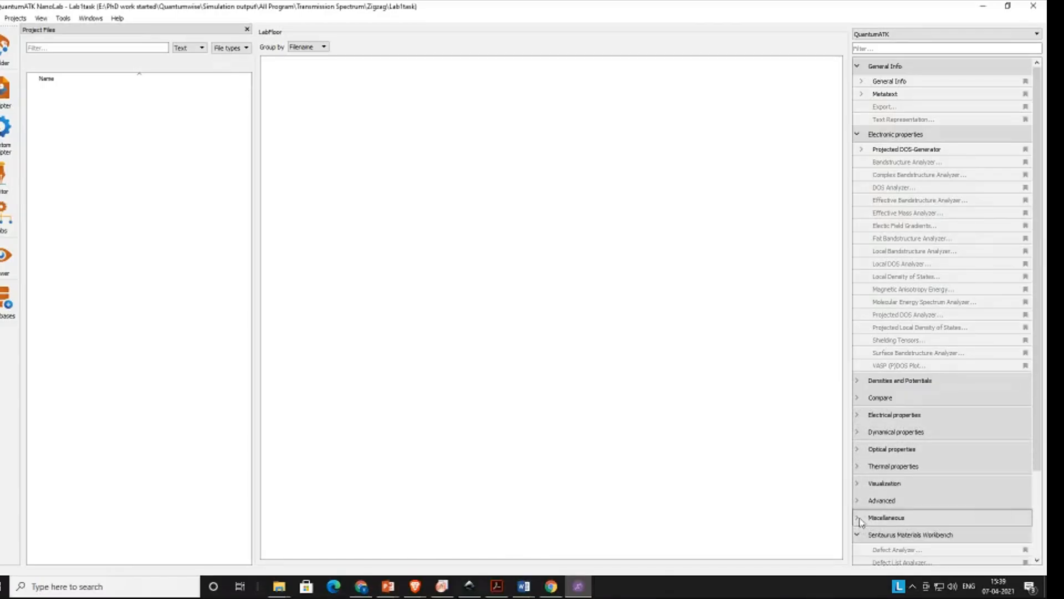
click(857, 66)
click(857, 83)
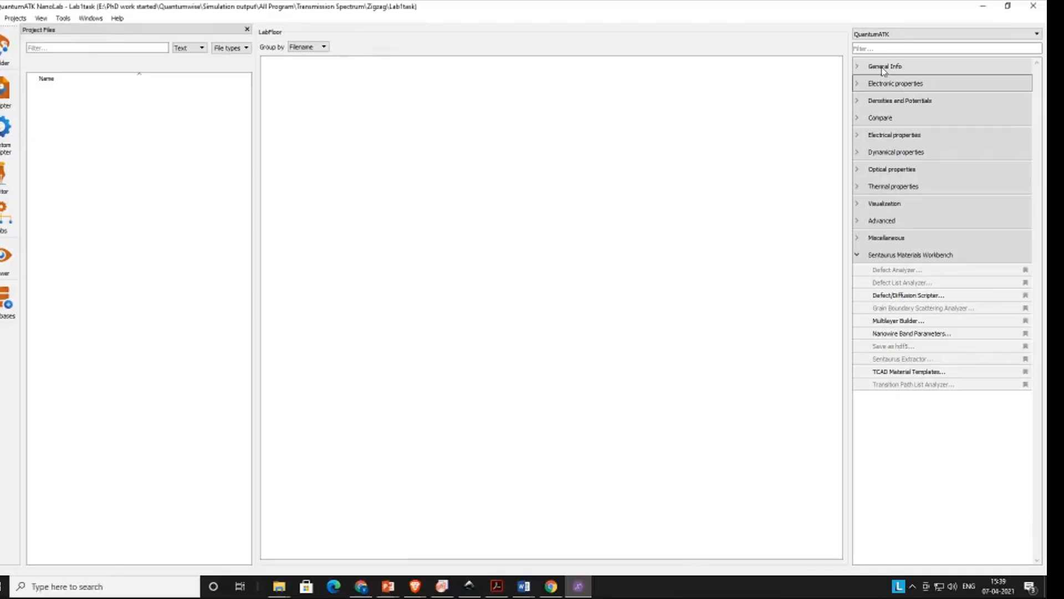
Step: Examine the tools under General Info, Electronic properties with its Projected DOS-Generator, and Densities and Potentials
click(858, 67)
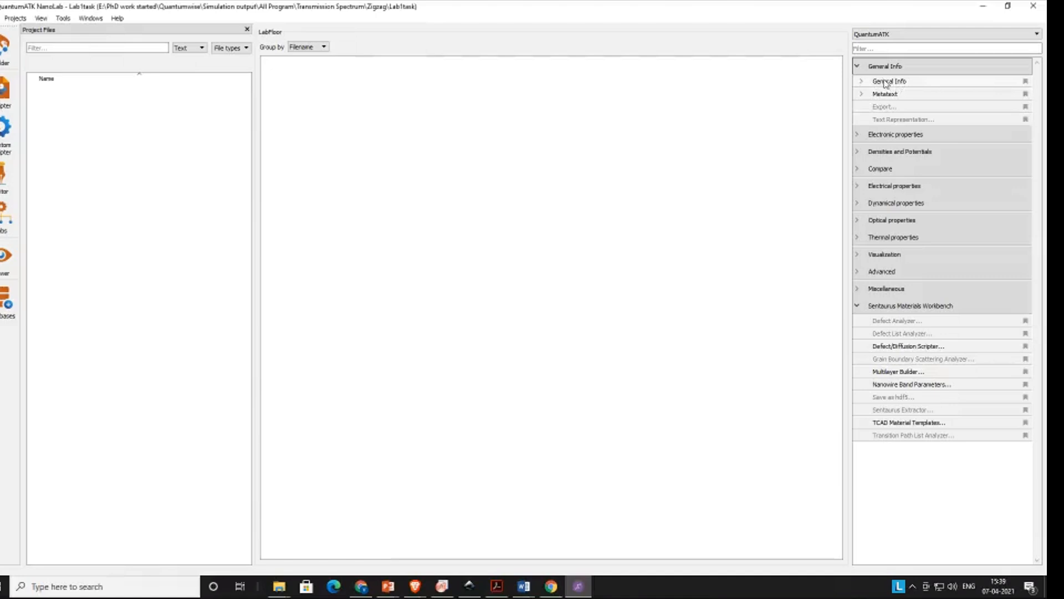
click(857, 67)
click(857, 84)
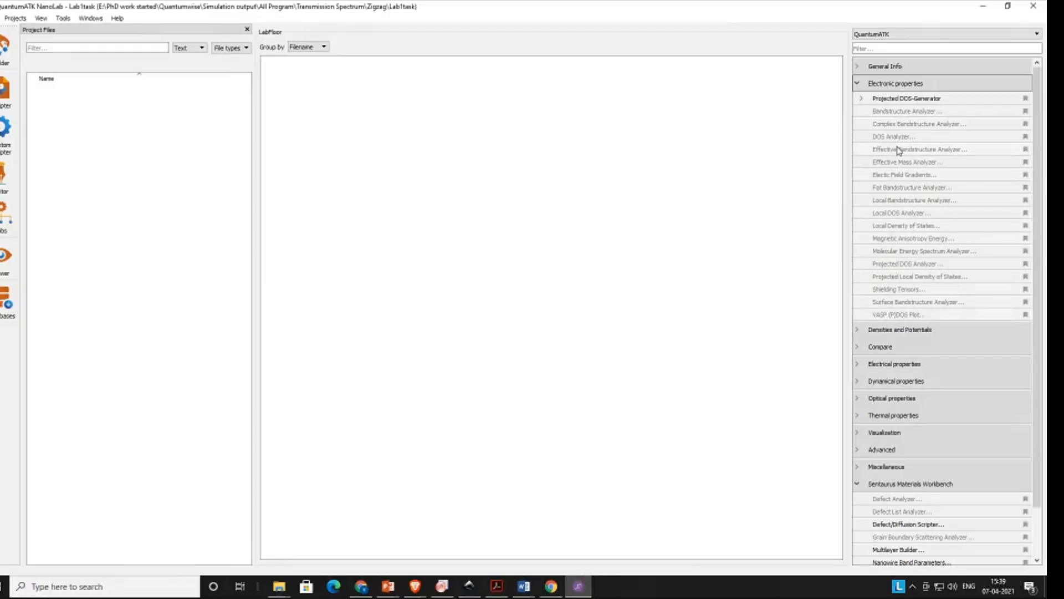
click(861, 99)
click(861, 99)
click(859, 84)
click(859, 101)
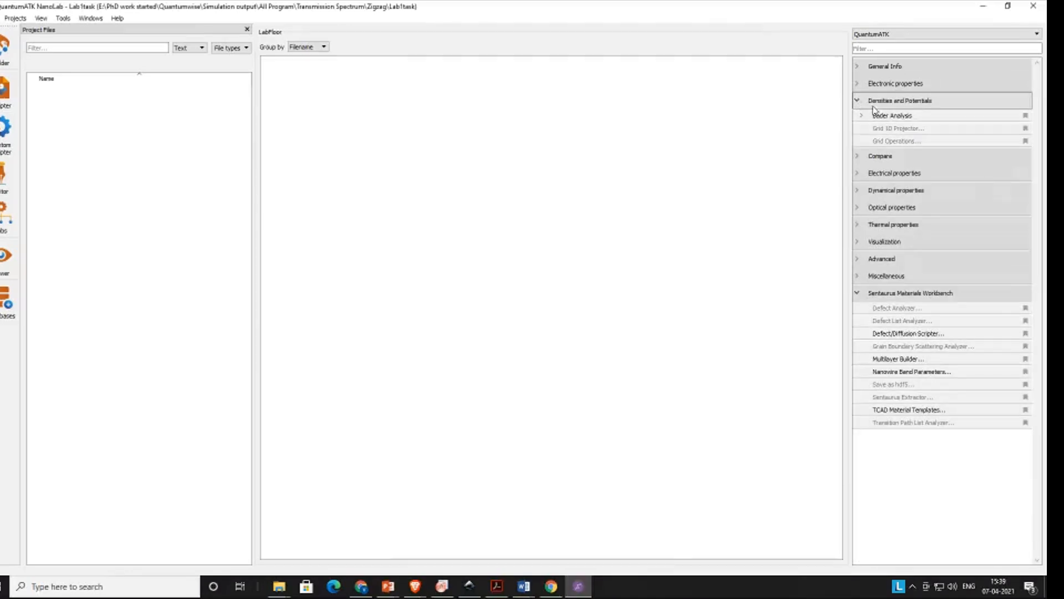
Step: Examine the tools under Compare, Electrical properties and Dynamical properties, collapsing each category again
click(859, 157)
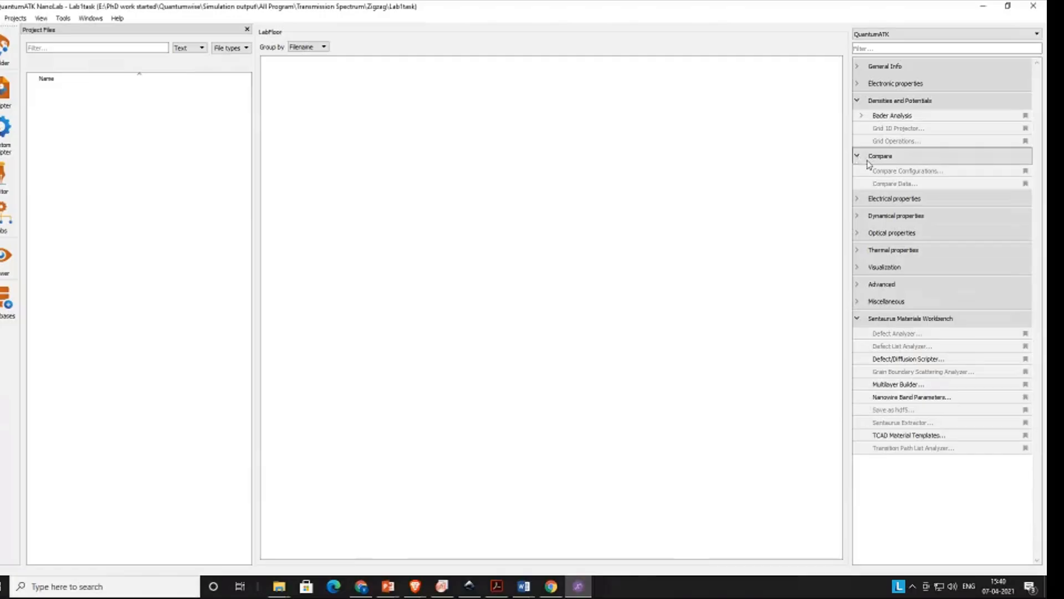
click(859, 157)
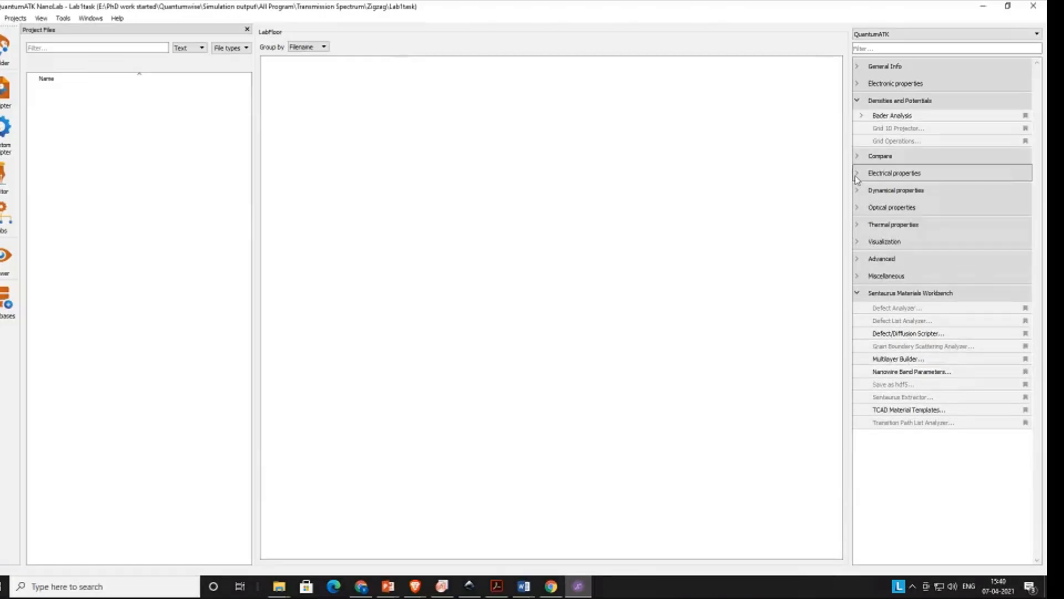
click(858, 173)
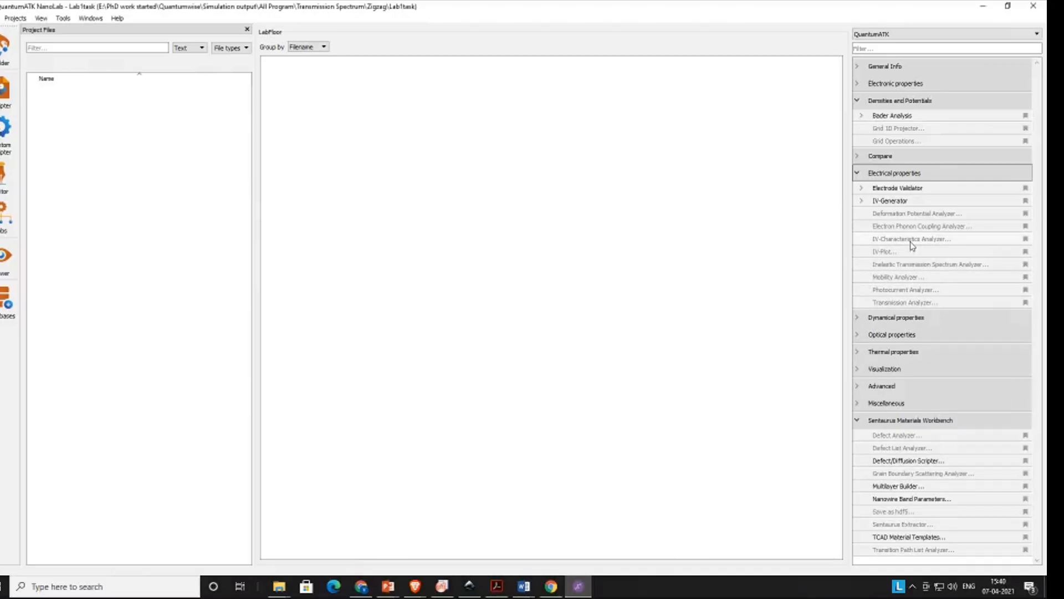
click(858, 175)
click(861, 190)
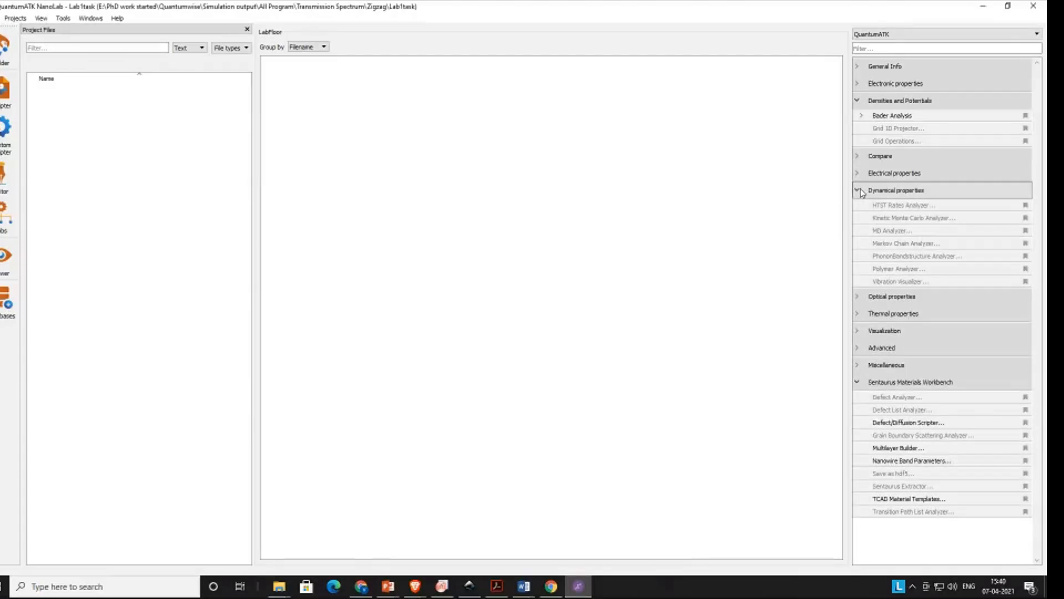
click(861, 190)
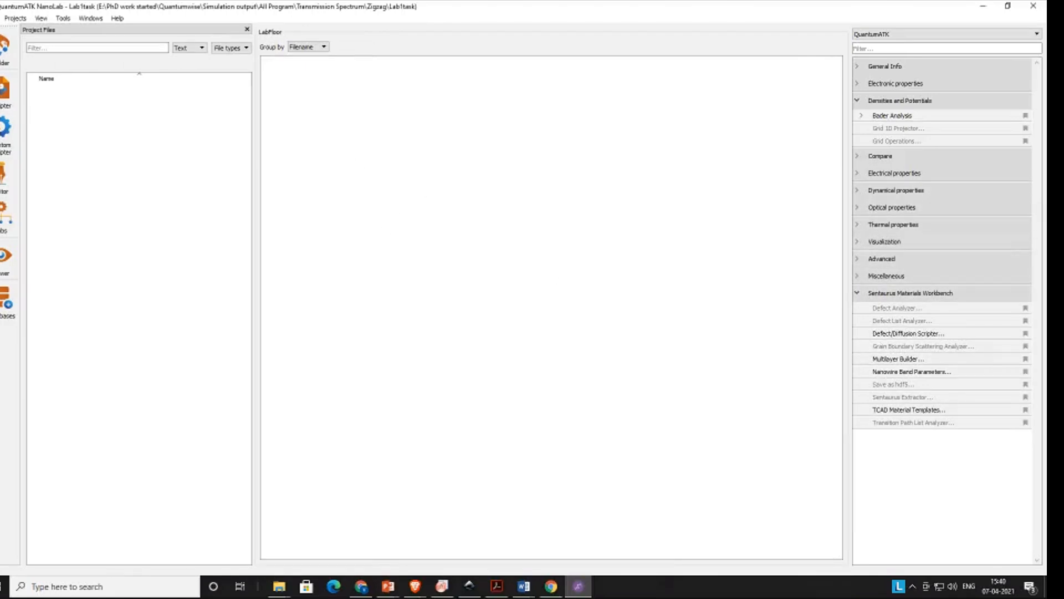
Step: Open the Builder maximized and bring up the structure database for adding a configuration
click(4, 47)
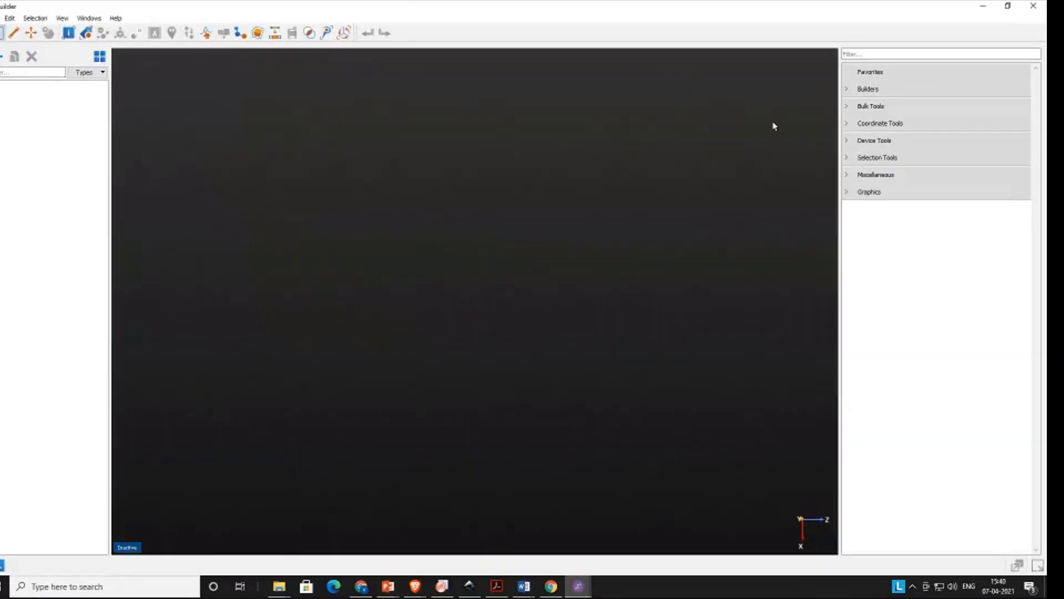
drag(442, 15, 436, 121)
click(703, 109)
click(2, 57)
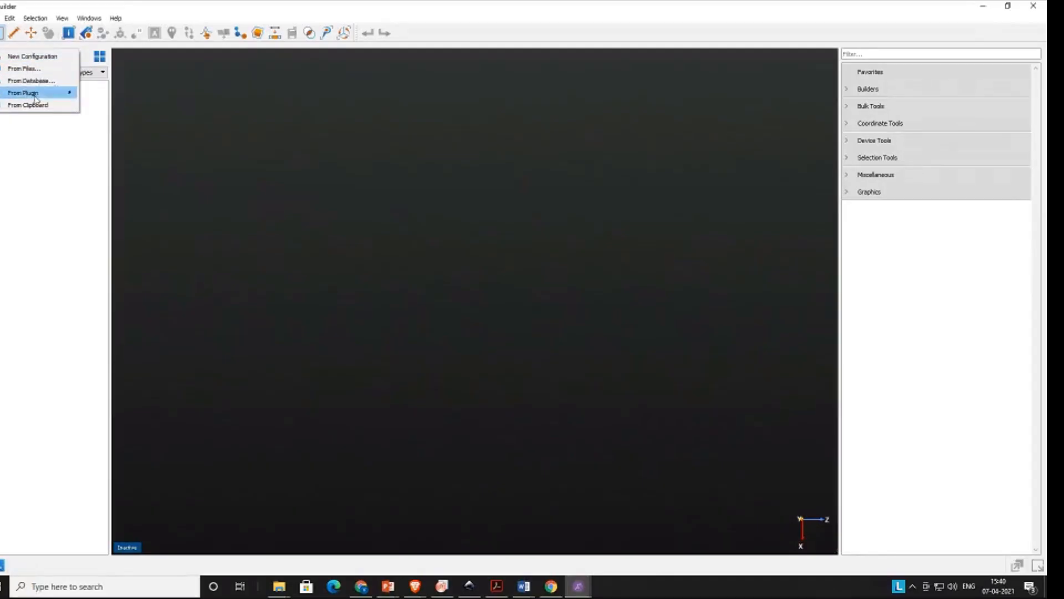
mouse_move(68, 96)
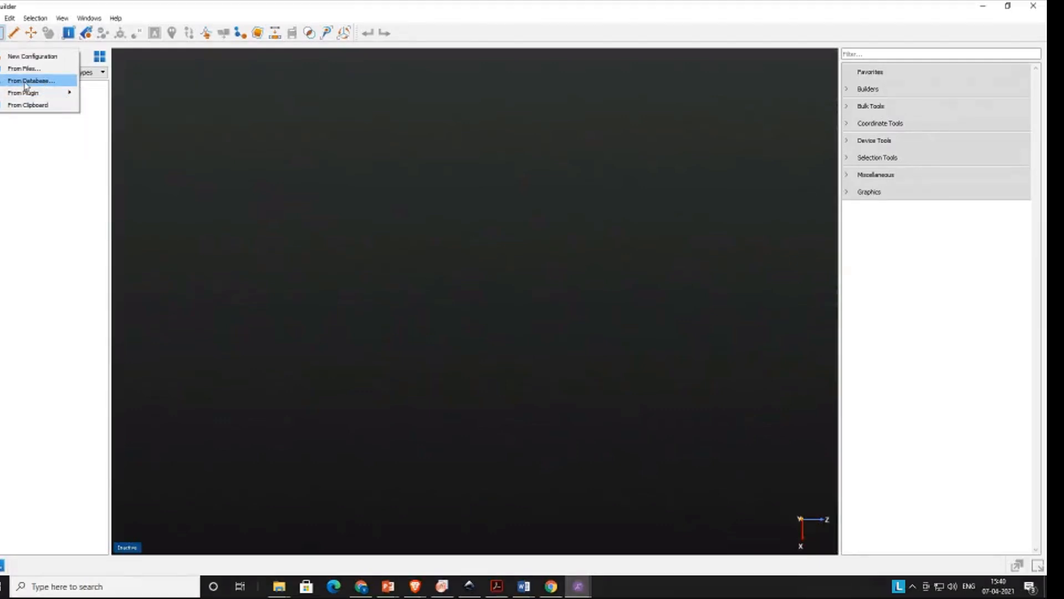
click(25, 82)
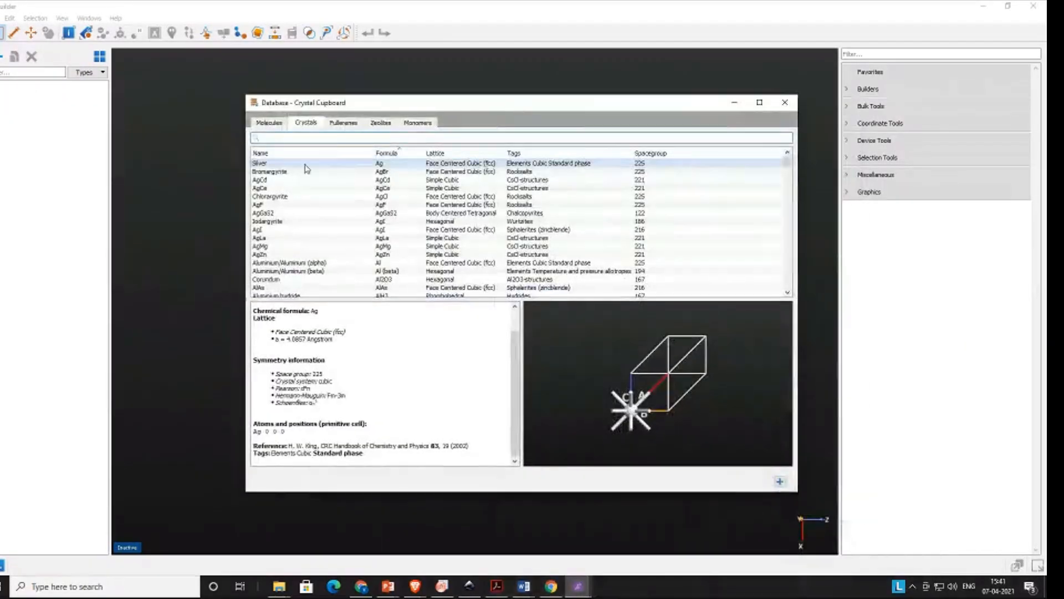
Step: Browse the Crystals database, previewing several silver and aluminum compounds such as AgCd and AlAs, and look through the copper entries
click(297, 171)
click(298, 180)
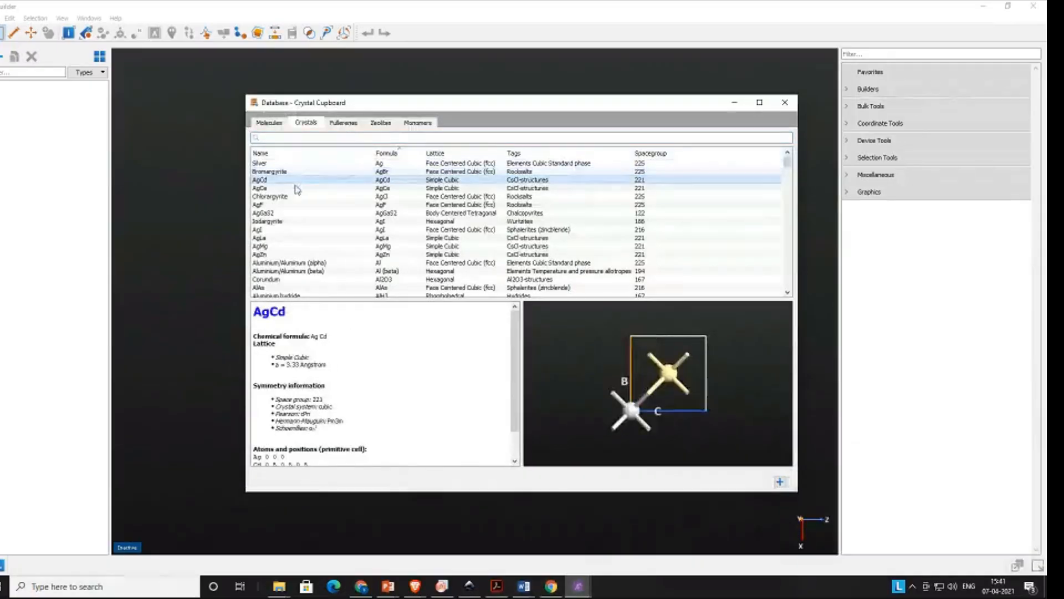
click(299, 188)
click(299, 204)
click(299, 230)
click(300, 263)
click(302, 288)
scroll(302, 288, down, 20)
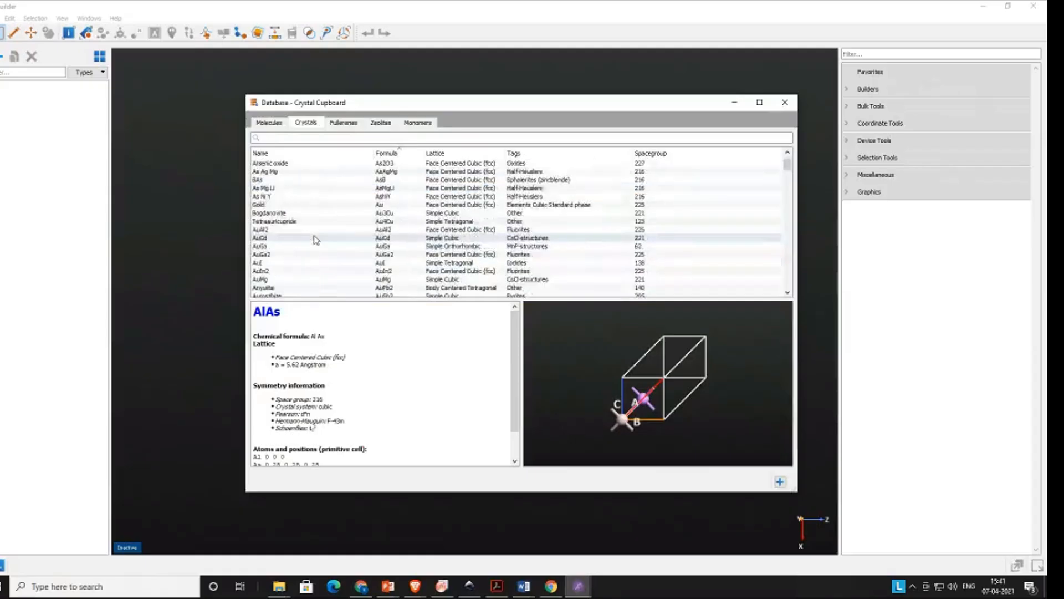
scroll(314, 239, down, 15)
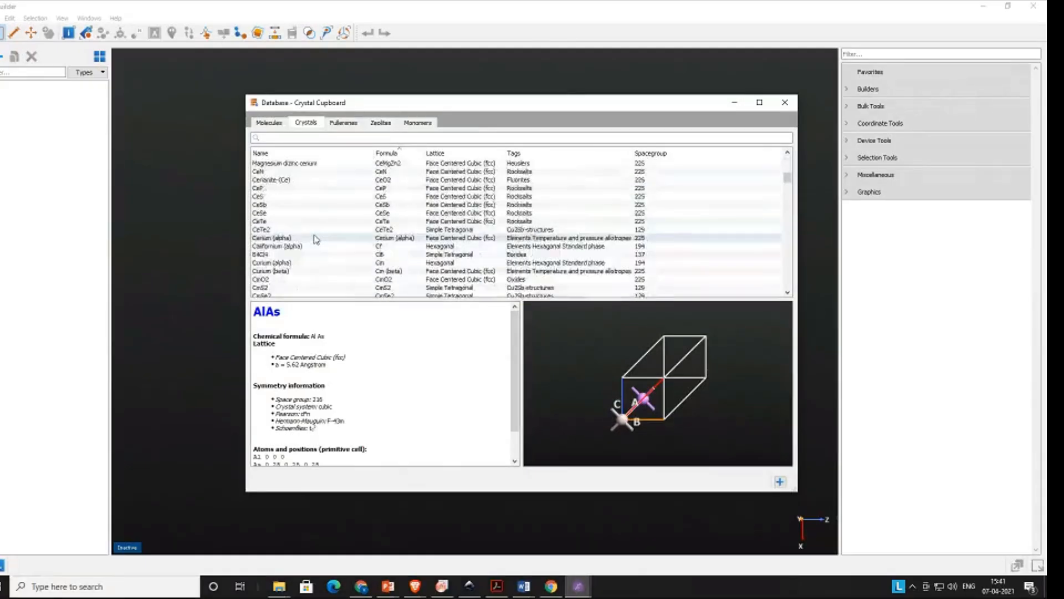
scroll(309, 237, down, 8)
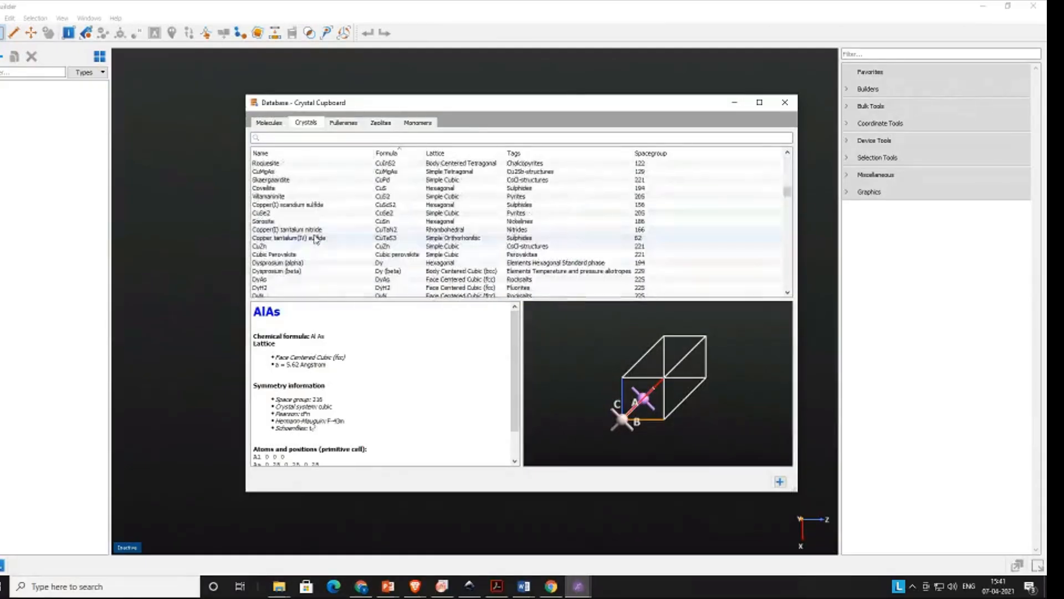
Step: Search the Crystals database for sic and add the face-centered cubic SiC crystal to the Builder
click(302, 137)
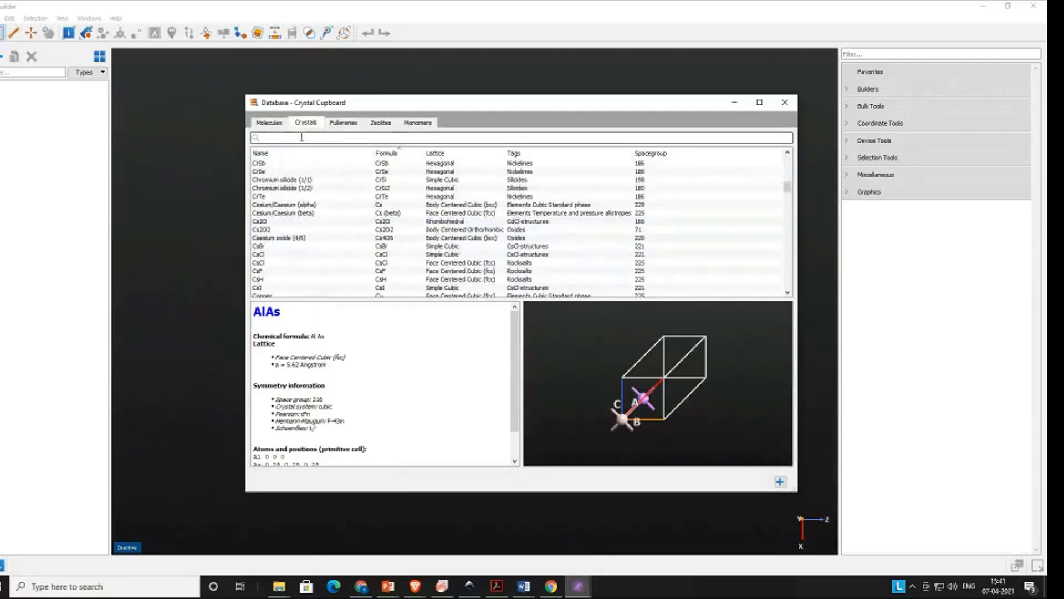
text(sic)
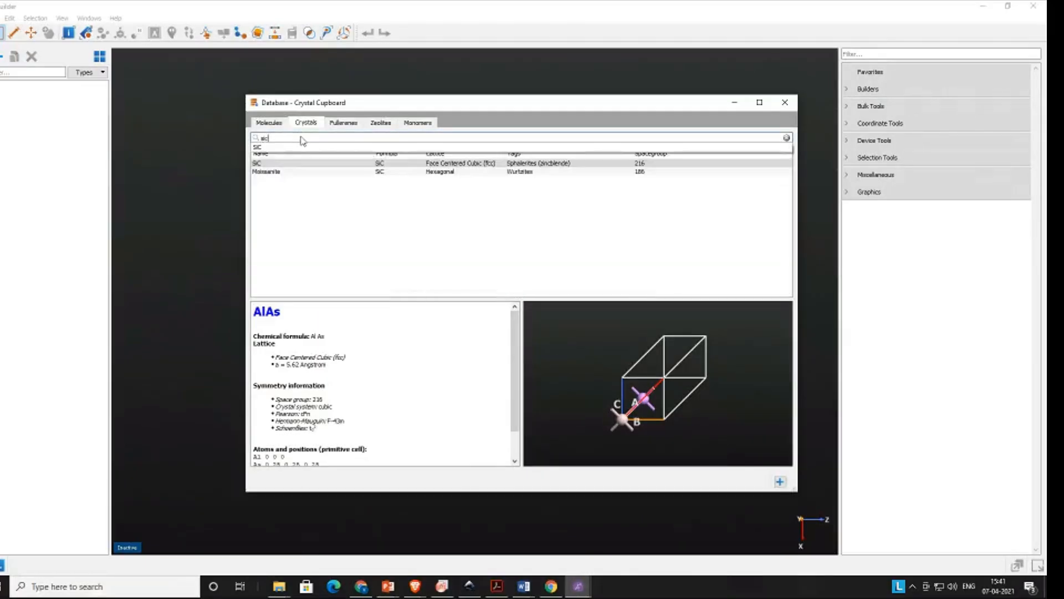
click(347, 237)
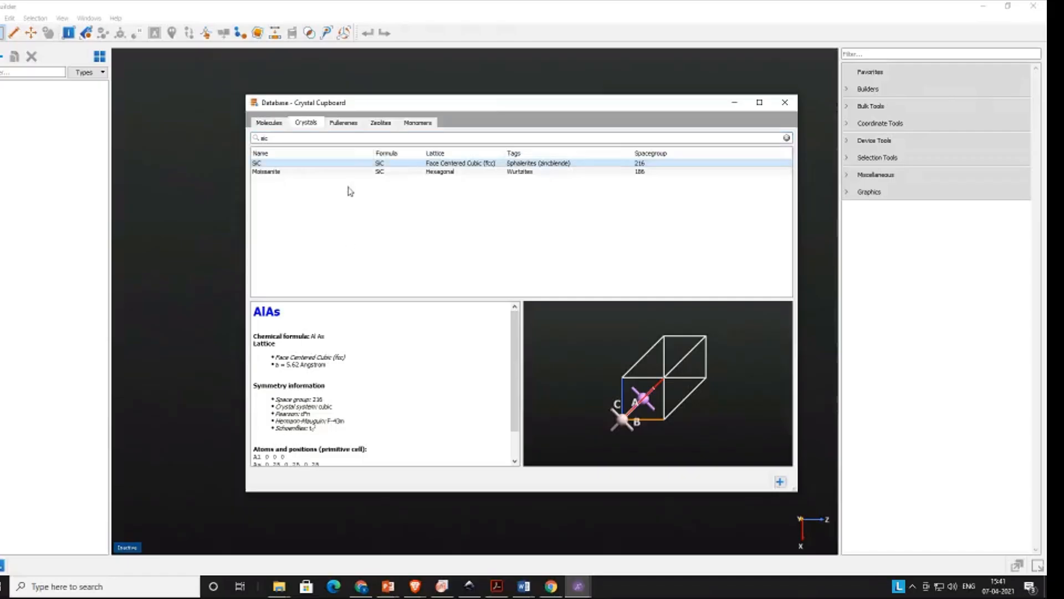
click(545, 165)
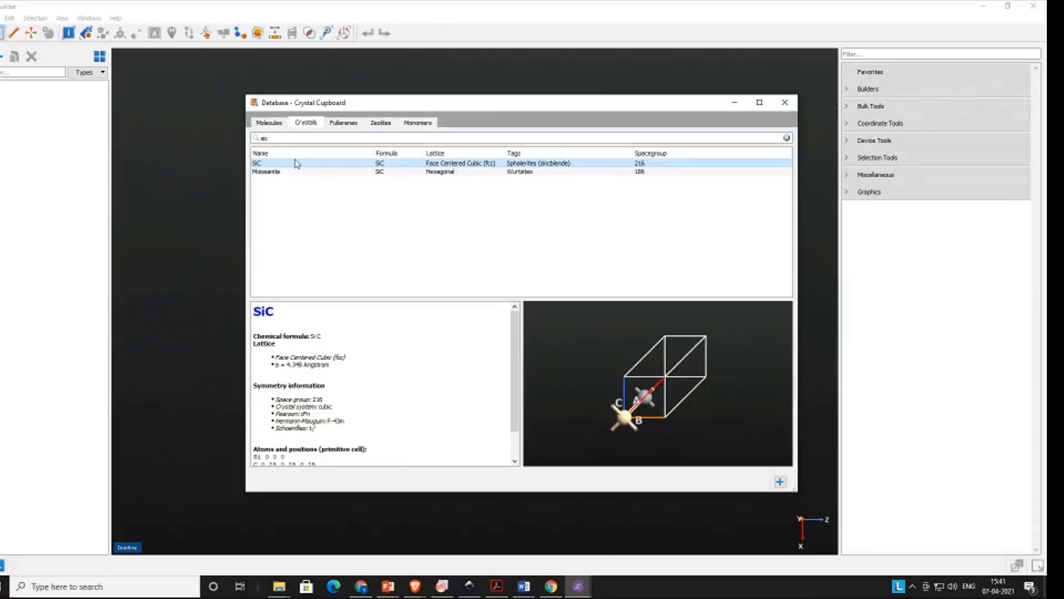
click(780, 481)
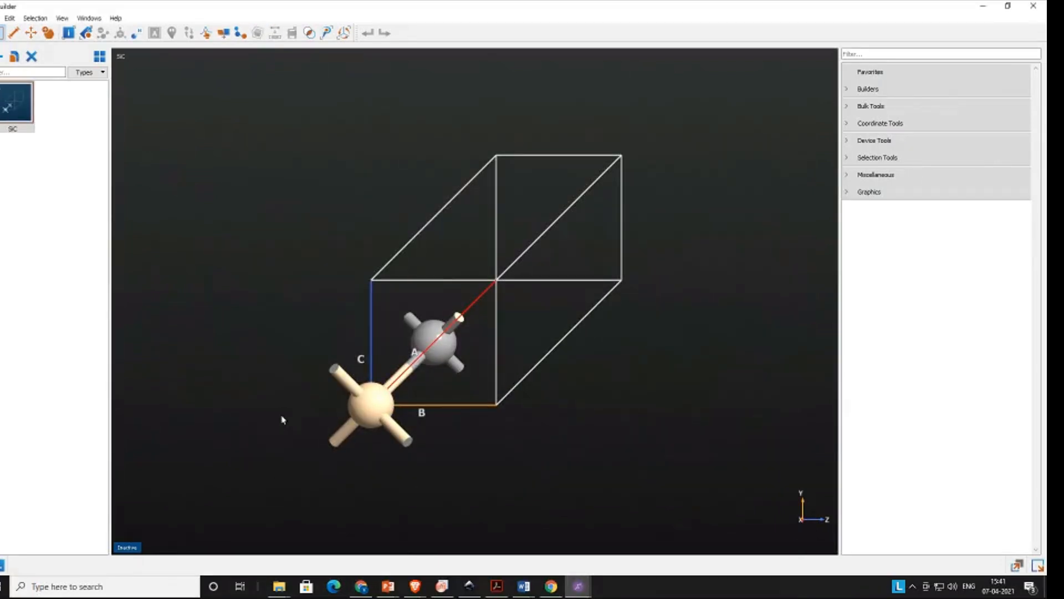
Step: Examine the SiC primitive cell from several angles, picking out its carbon and silicon atoms
drag(542, 503, 509, 497)
drag(349, 254, 361, 350)
drag(559, 265, 499, 309)
right_click(320, 287)
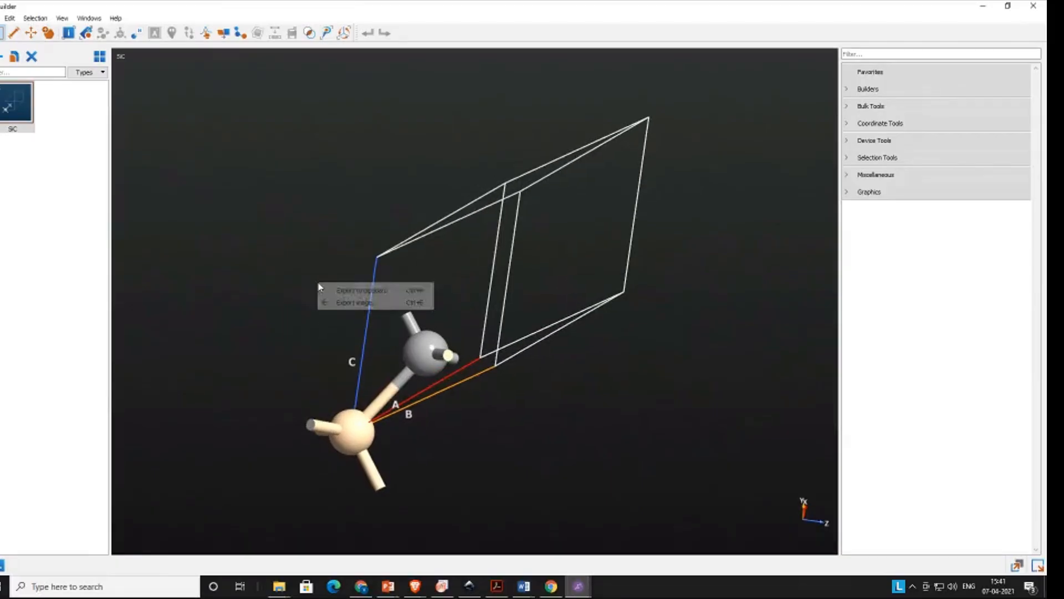
click(535, 163)
drag(571, 254, 602, 308)
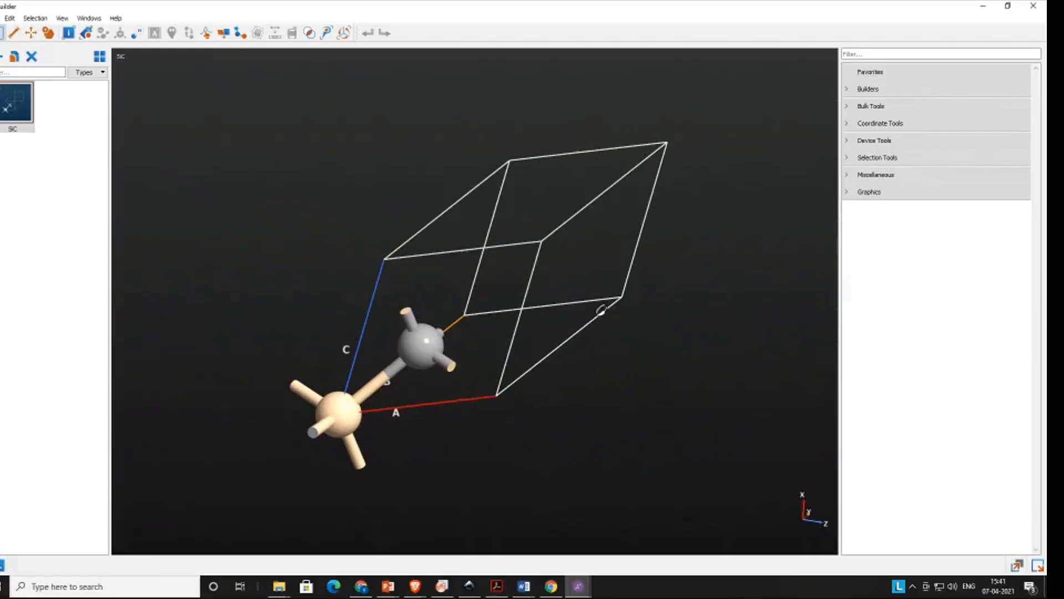
click(427, 353)
click(335, 422)
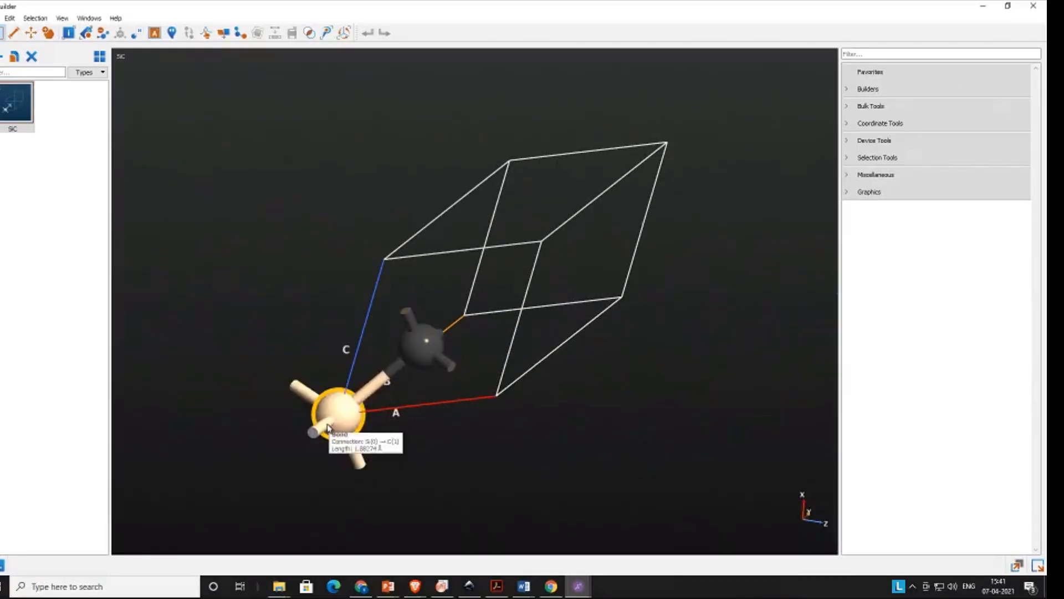
click(288, 264)
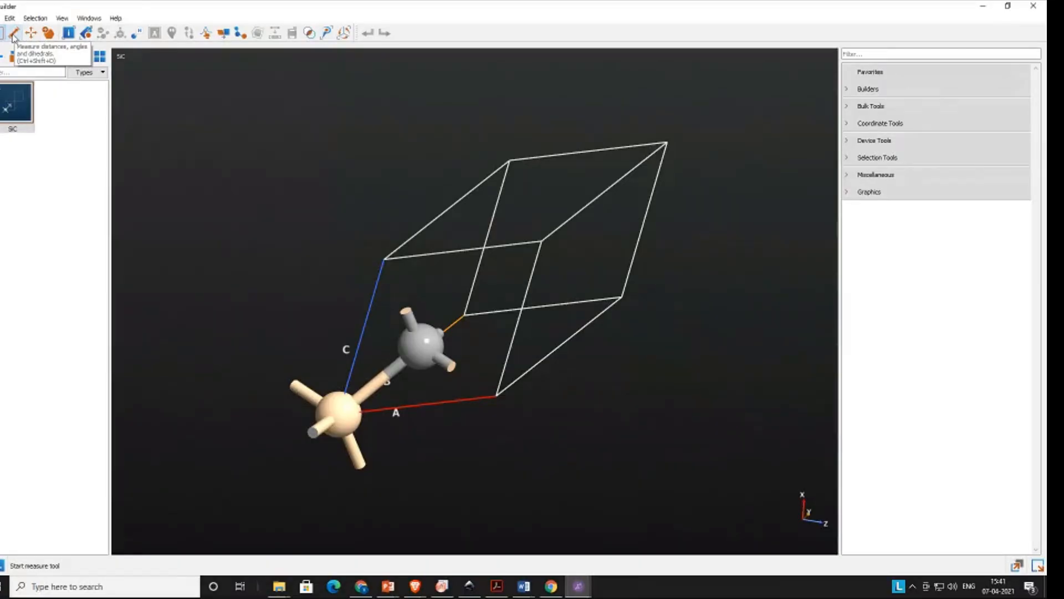
Step: Measure the distance between the silicon and carbon atoms in the SiC cell
click(13, 35)
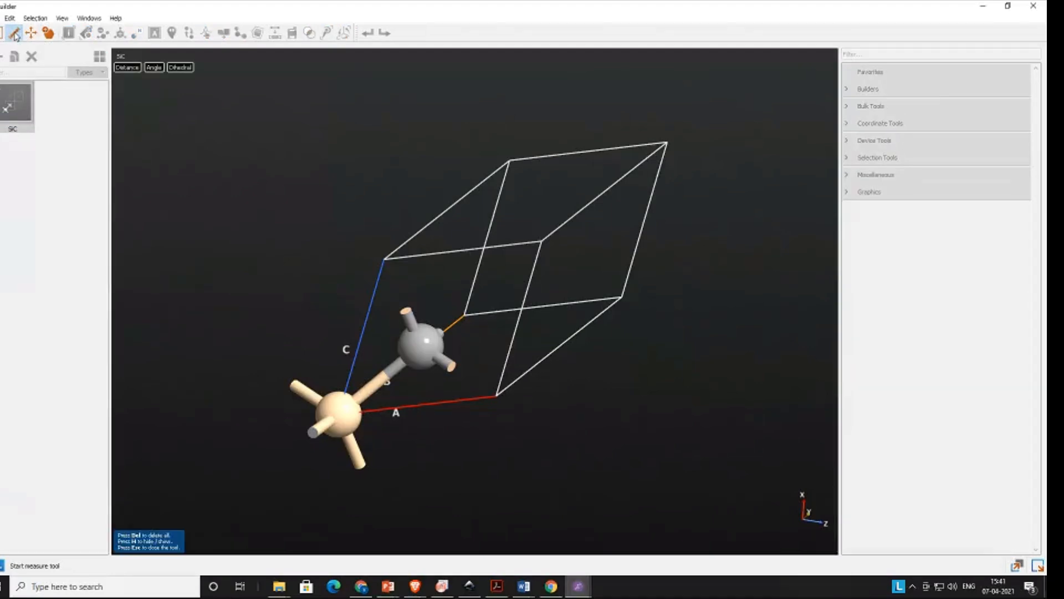
click(131, 68)
drag(310, 485, 202, 387)
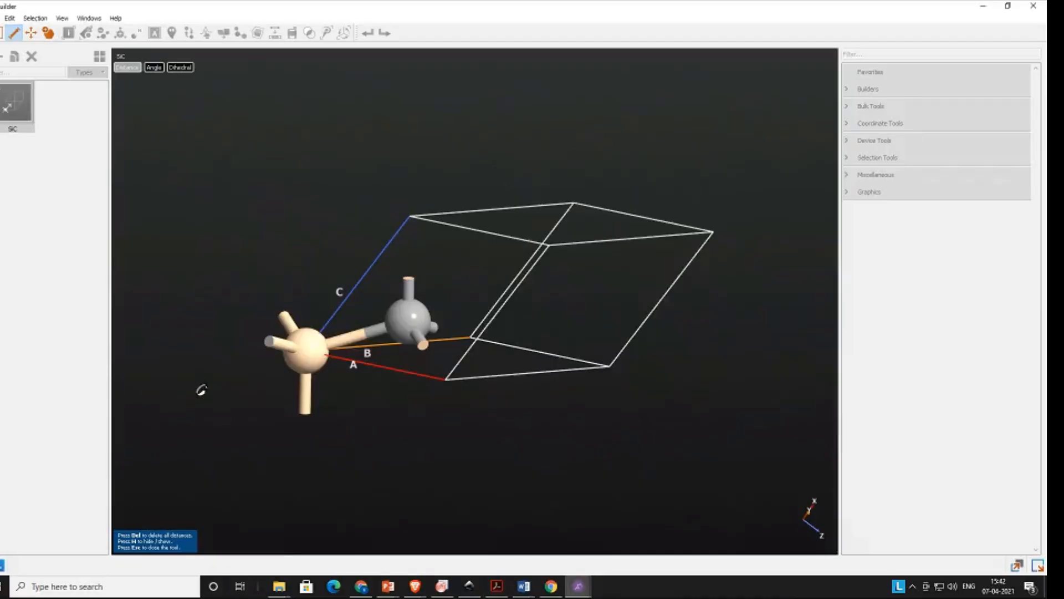
drag(311, 349, 406, 333)
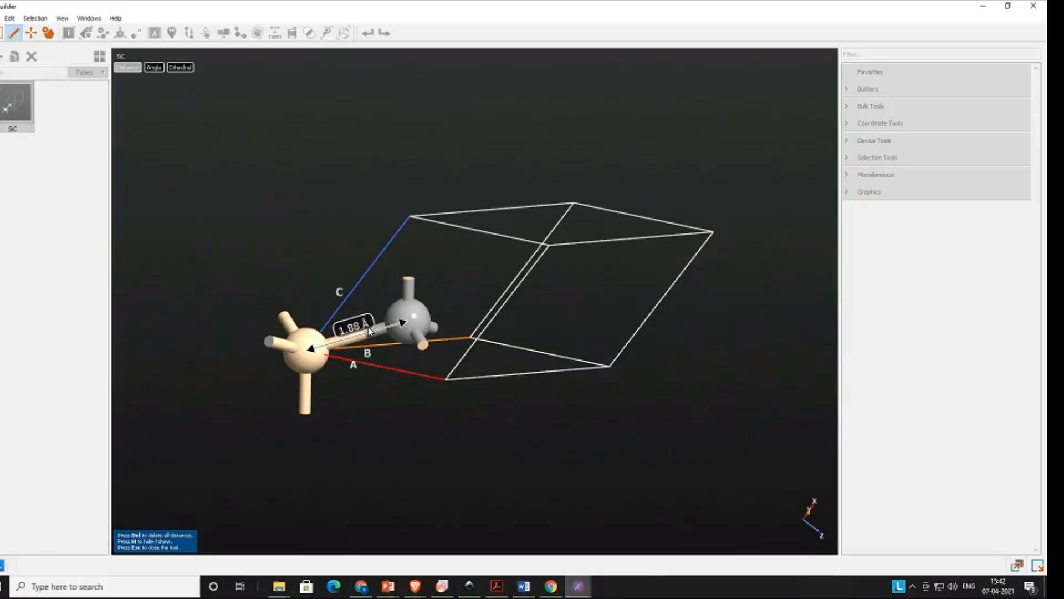
drag(385, 423, 425, 435)
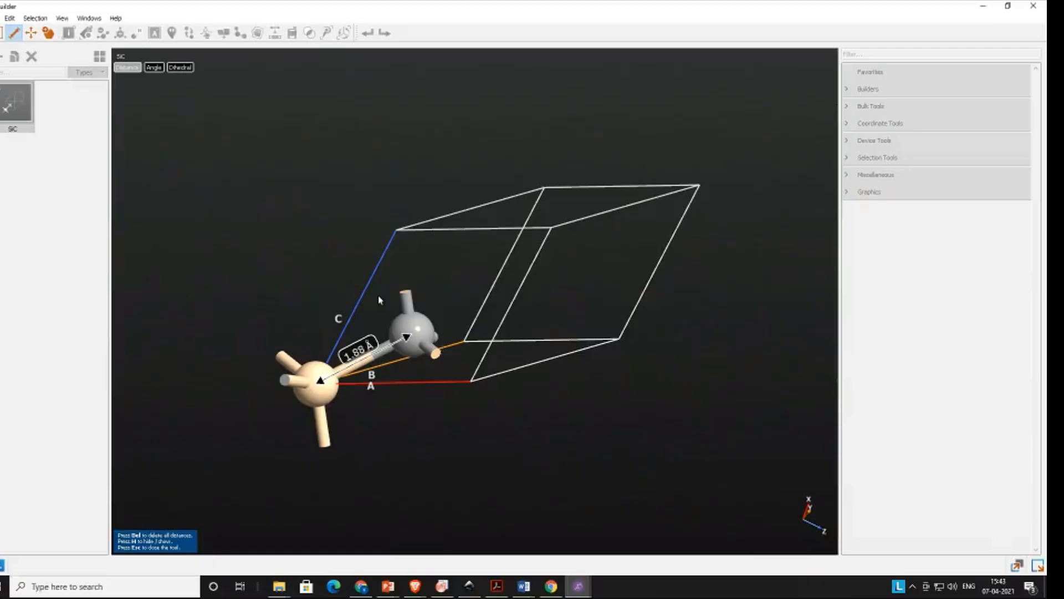
Step: Send the SiC configuration from the Builder to the Script Generator
click(1038, 566)
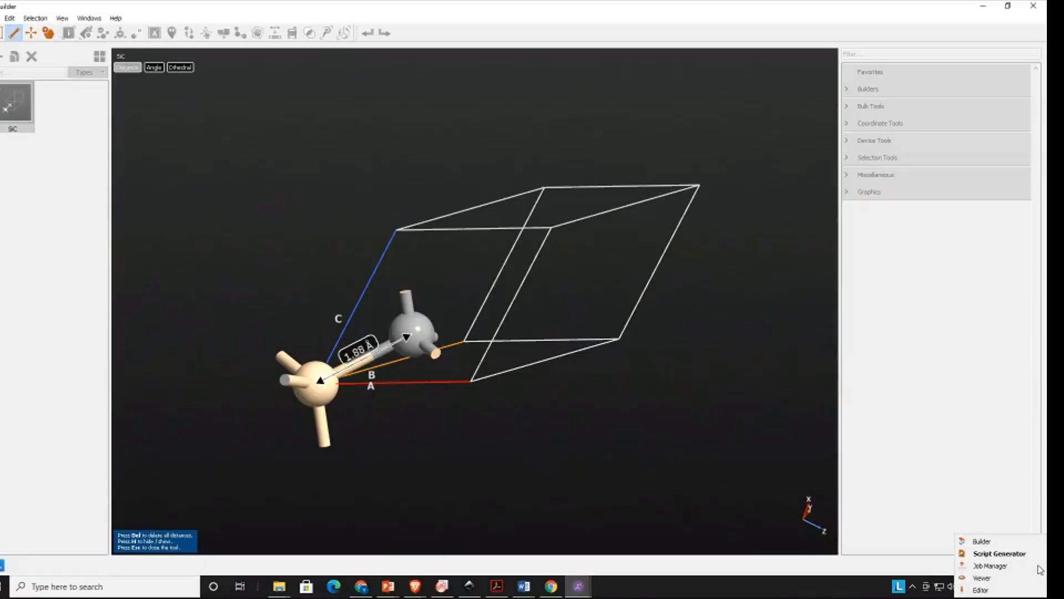
click(1008, 555)
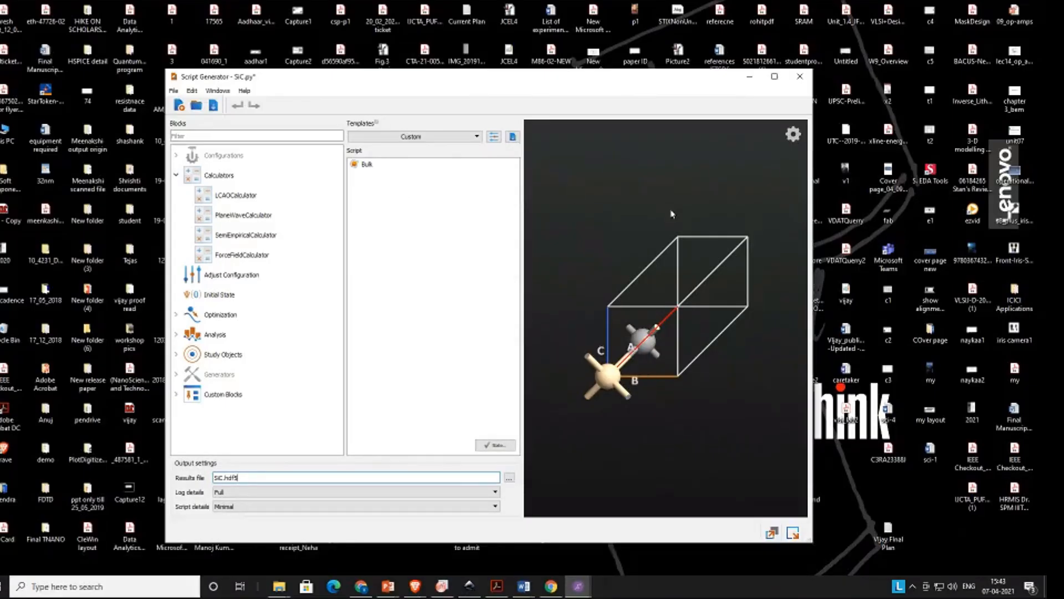
mouse_move(689, 310)
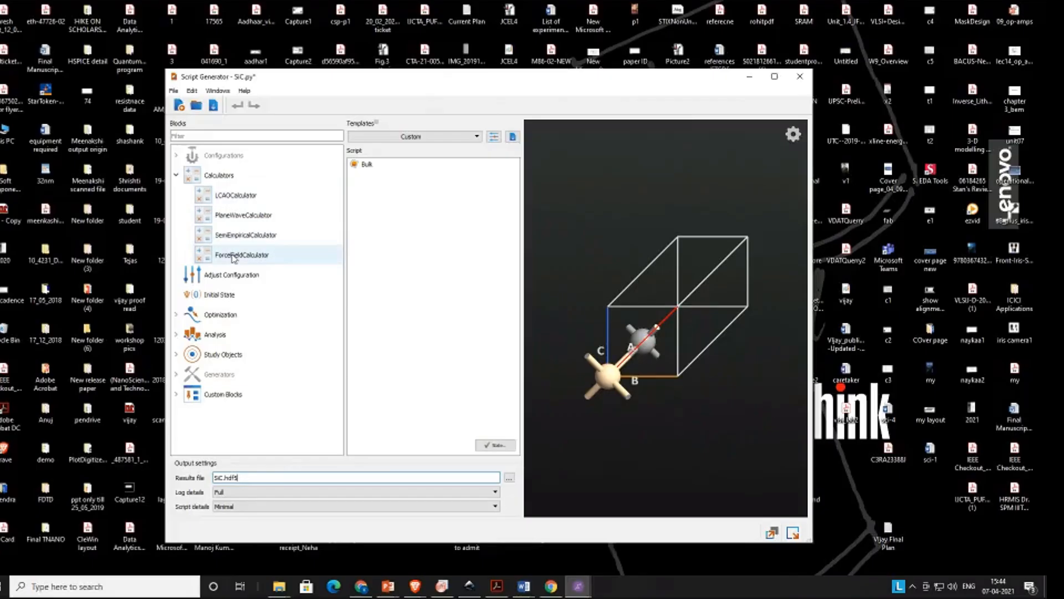
Step: Try adding a ForceFieldCalculator and a Bandstructure analysis to the SiC script below the Bulk block
click(179, 335)
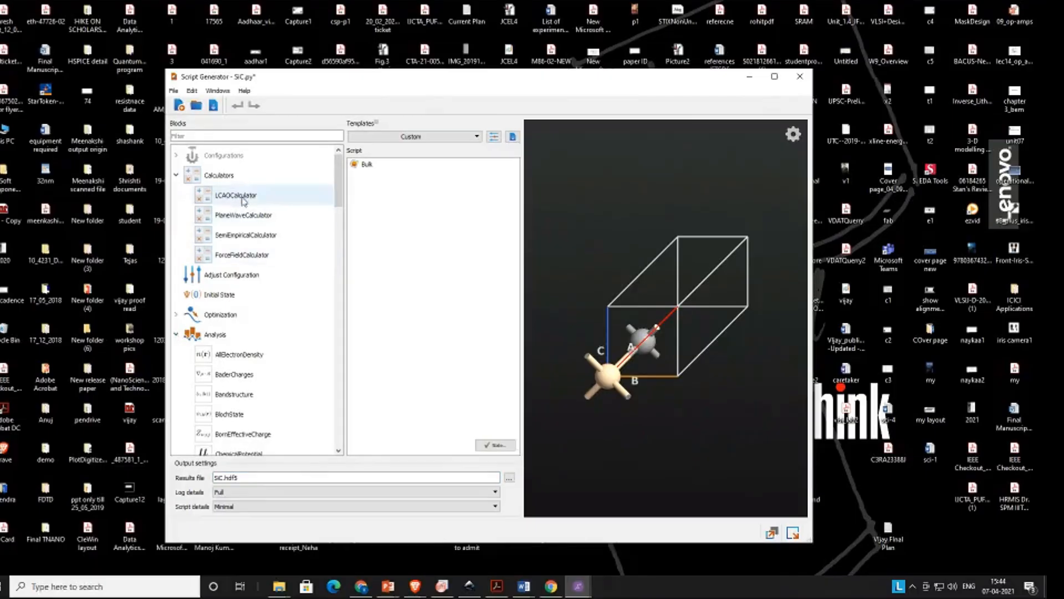
click(244, 259)
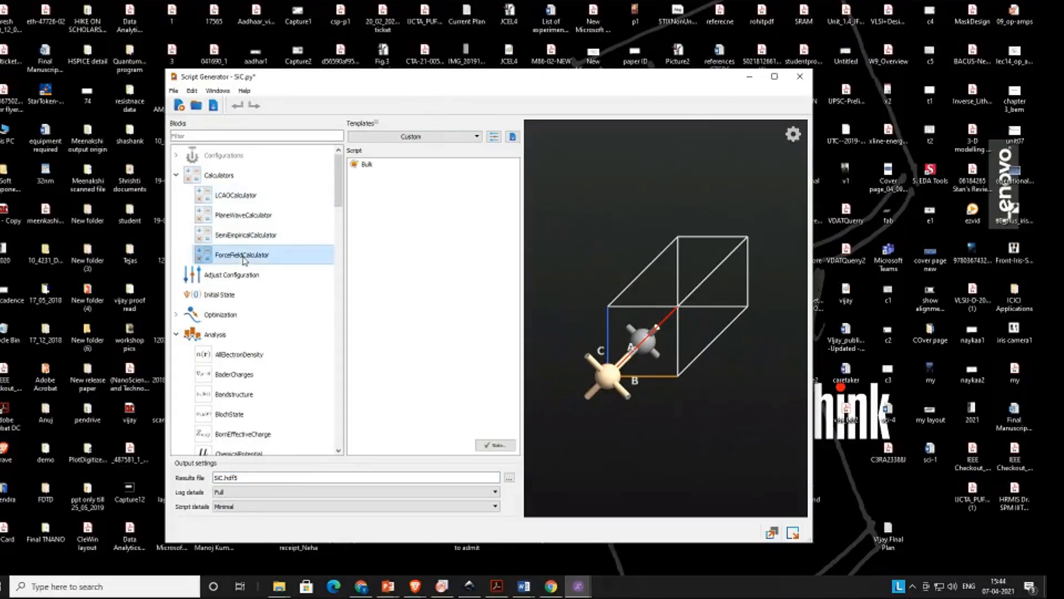
drag(413, 198, 409, 179)
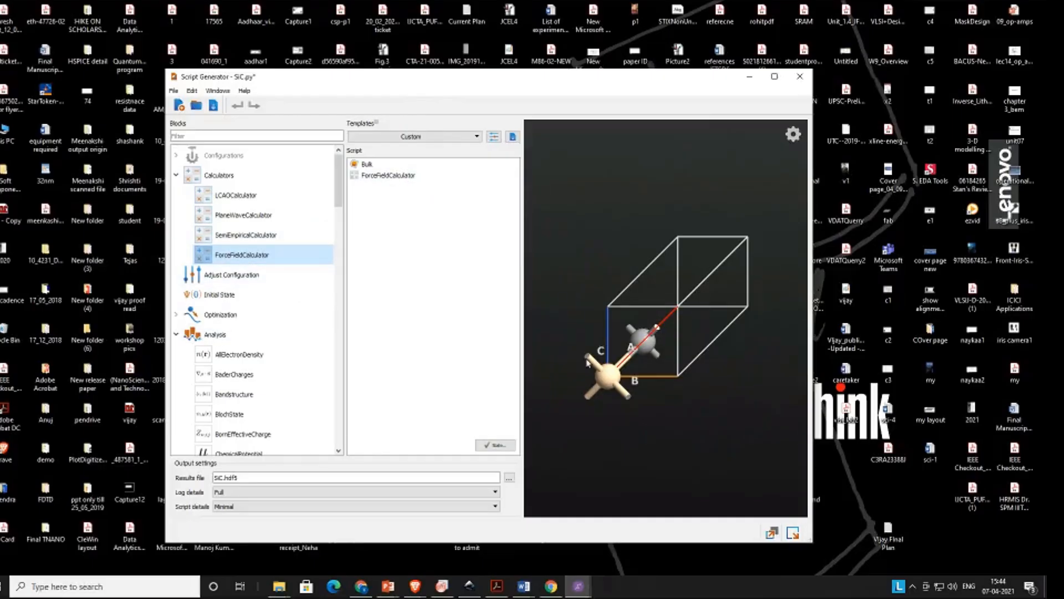
click(176, 334)
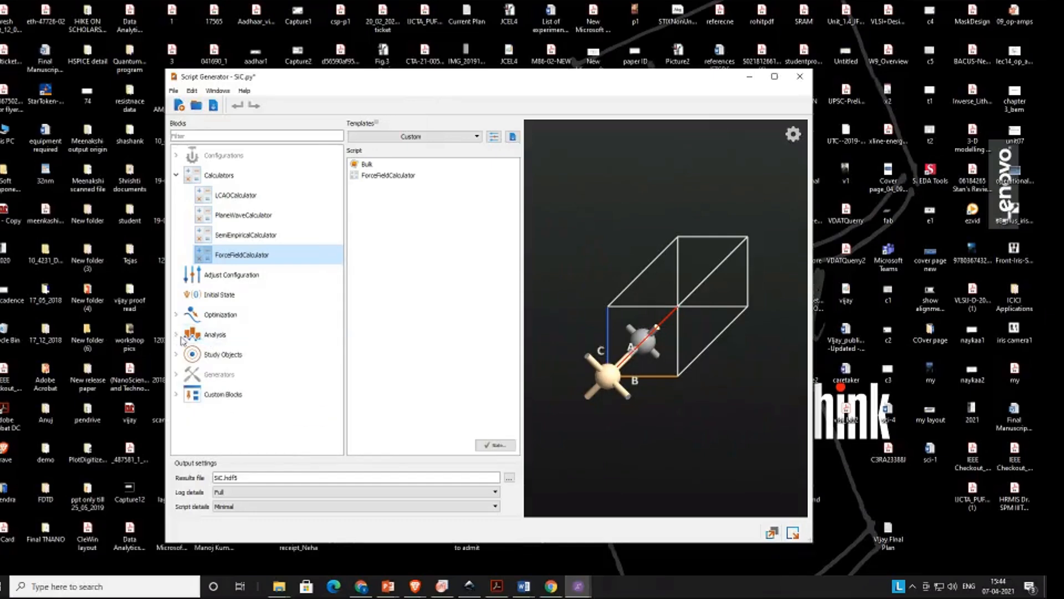
click(179, 336)
double_click(249, 397)
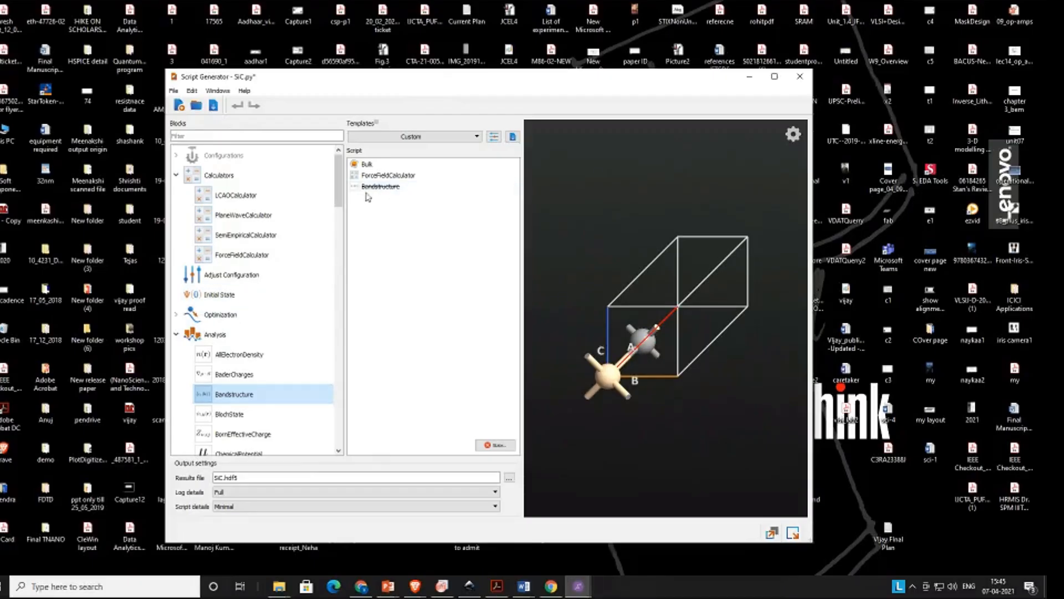
Step: Remove the Bandstructure and ForceFieldCalculator blocks from the script, keeping only the Bulk block
click(400, 189)
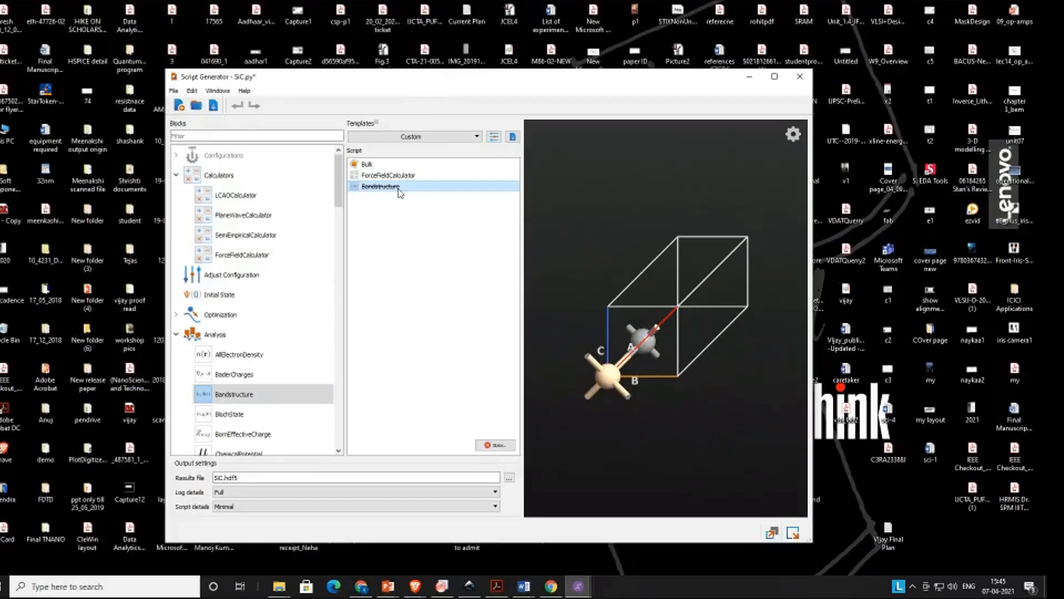
key(Delete)
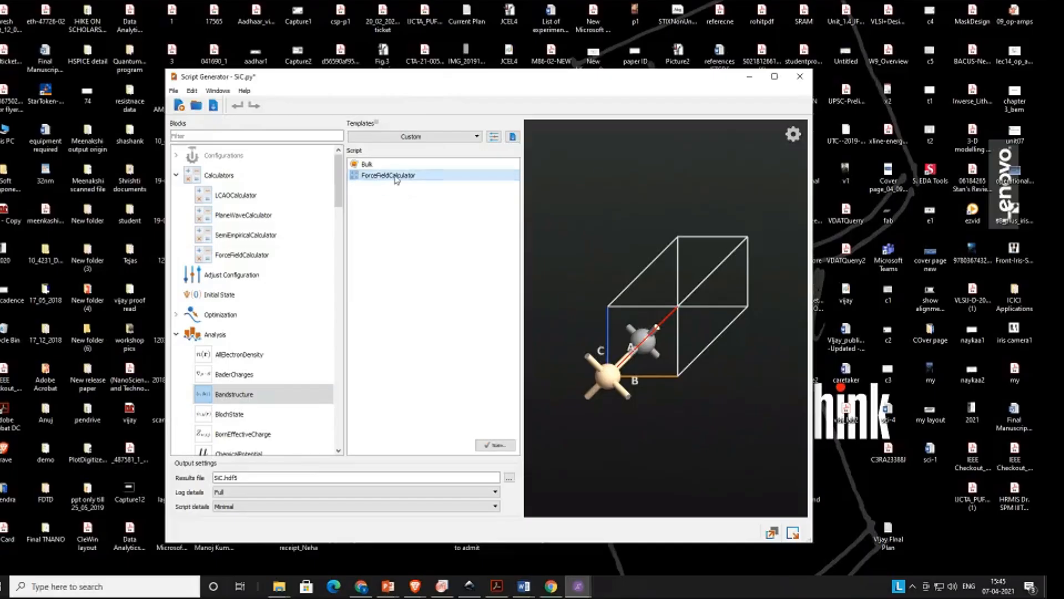
key(Delete)
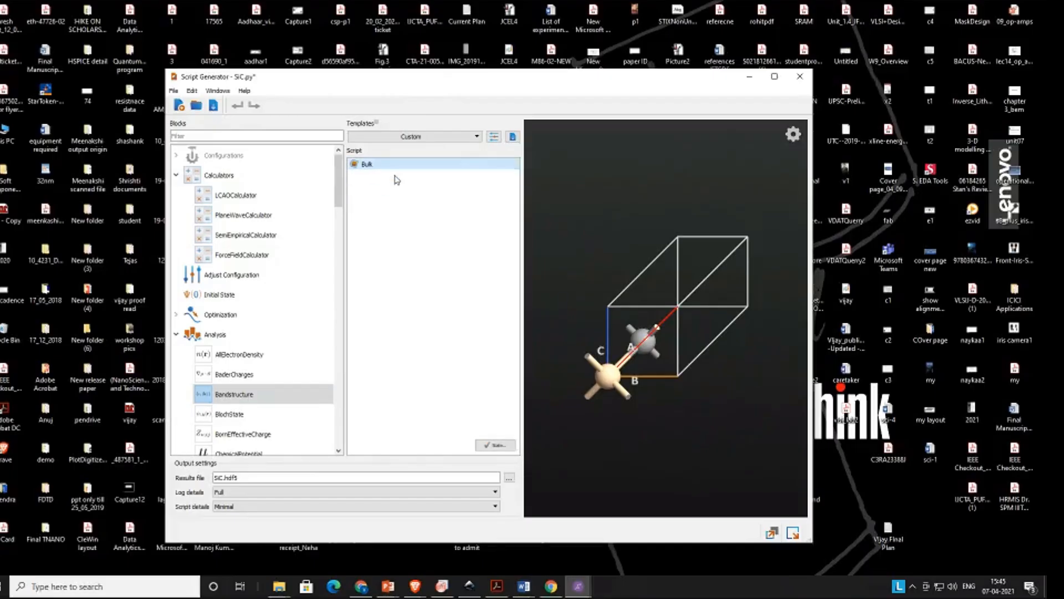
Step: Try a SemiEmpiricalCalculator with a Bandstructure analysis in the script, and remove both blocks again
double_click(251, 237)
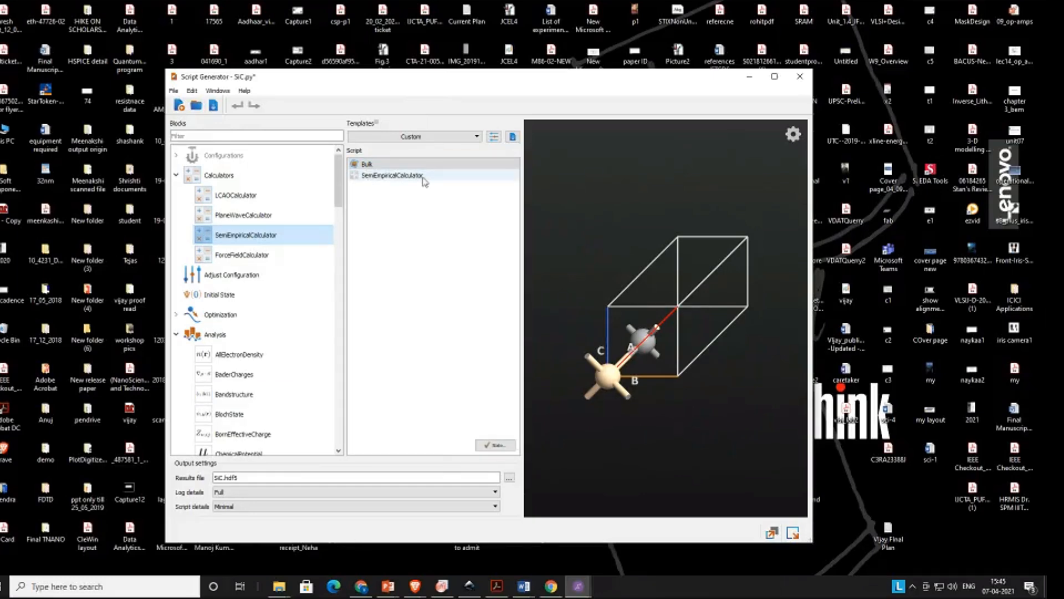
double_click(242, 394)
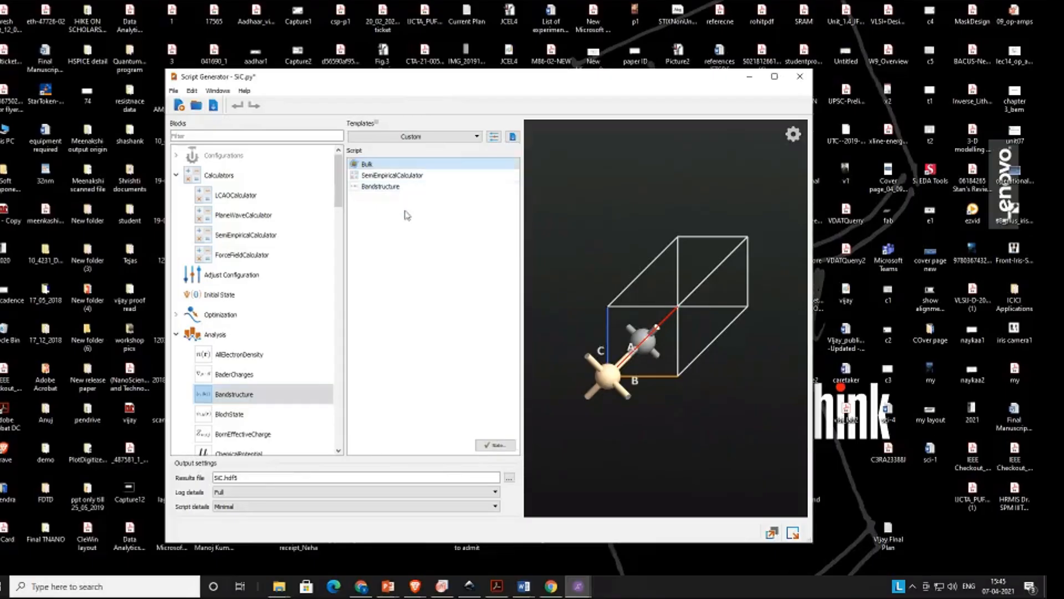
click(379, 176)
key(Delete)
key(Delete)
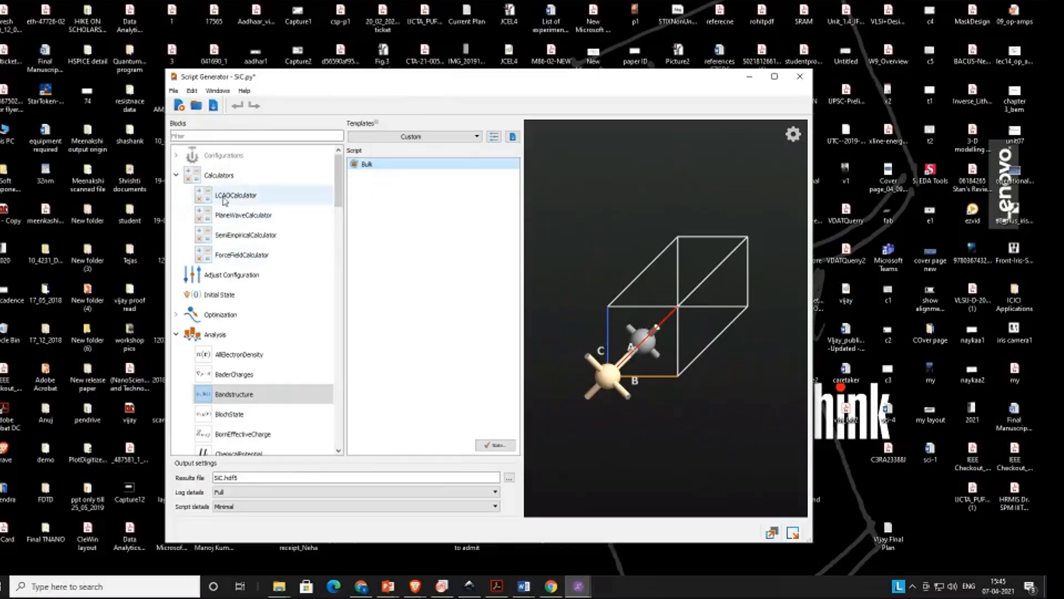
Step: Add an LCAOCalculator and a Bandstructure analysis to the SiC script
click(225, 199)
double_click(225, 197)
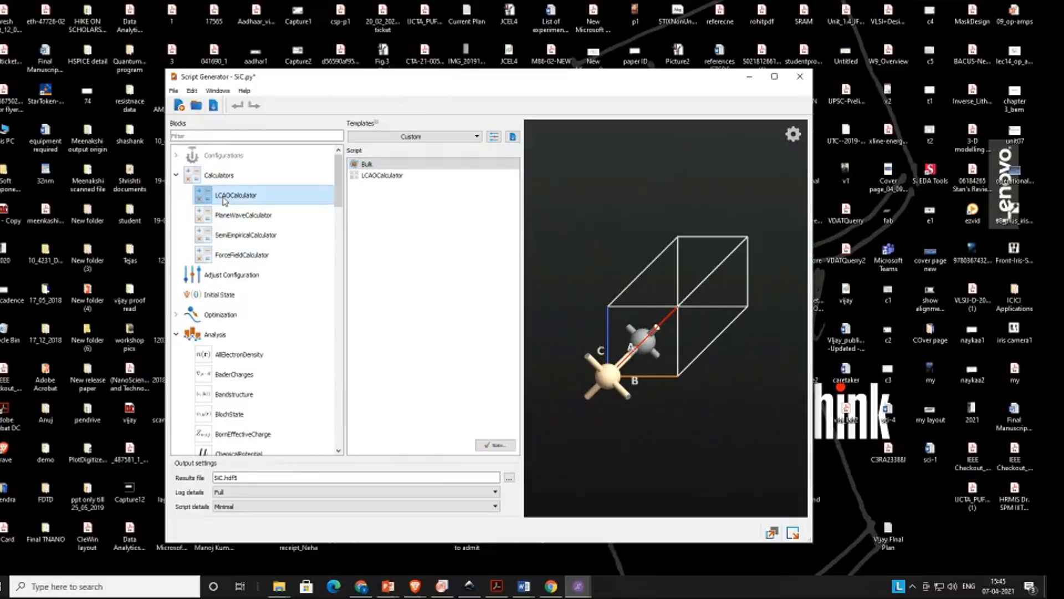
double_click(220, 397)
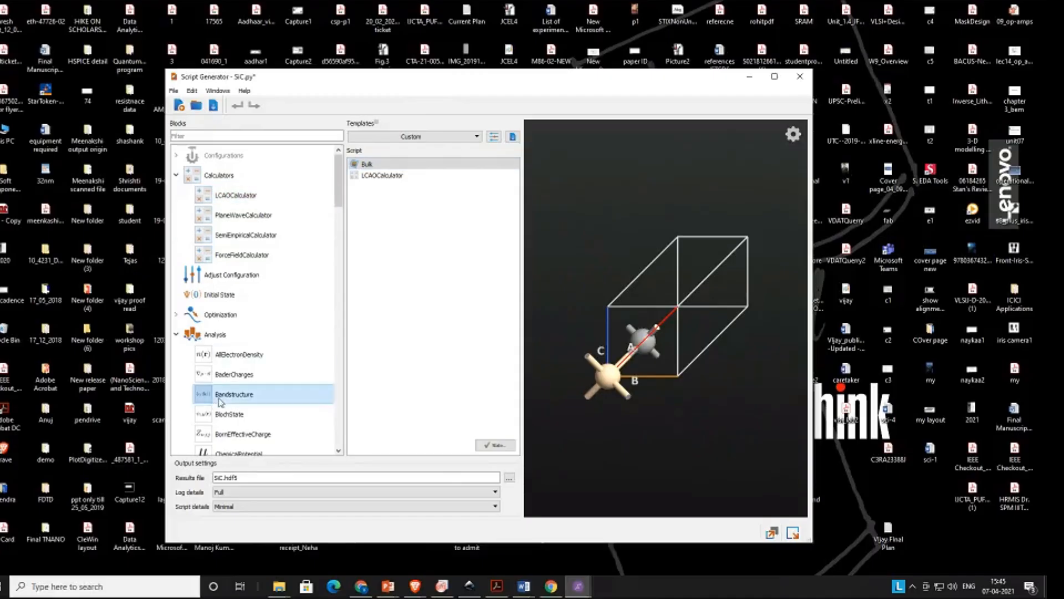
Step: Review the LCAOCalculator parameters, from the main settings through basis set, numerical accuracy and algorithm to the Poisson solver
click(401, 177)
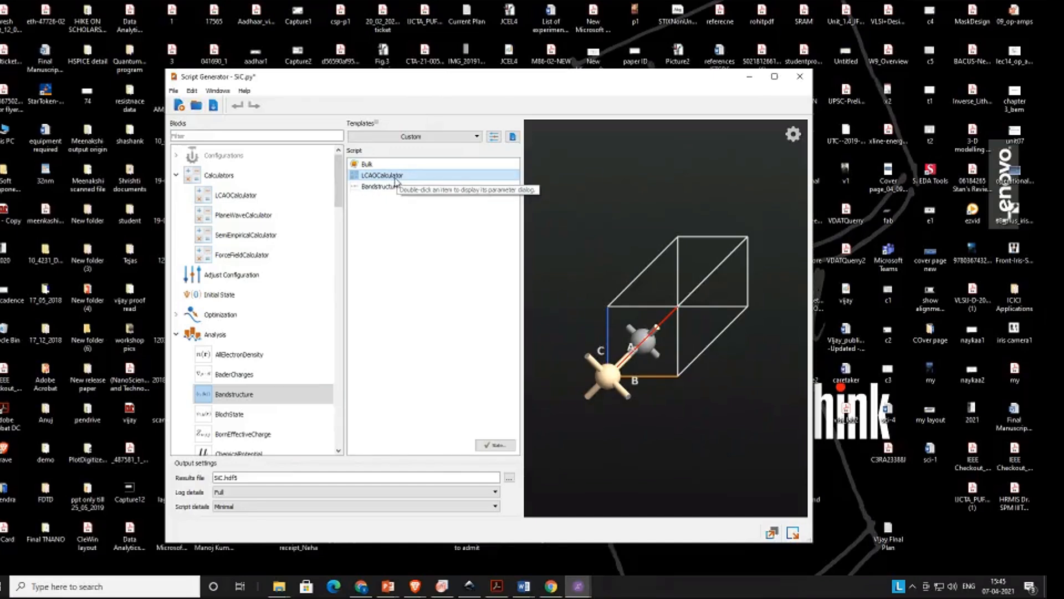
double_click(396, 176)
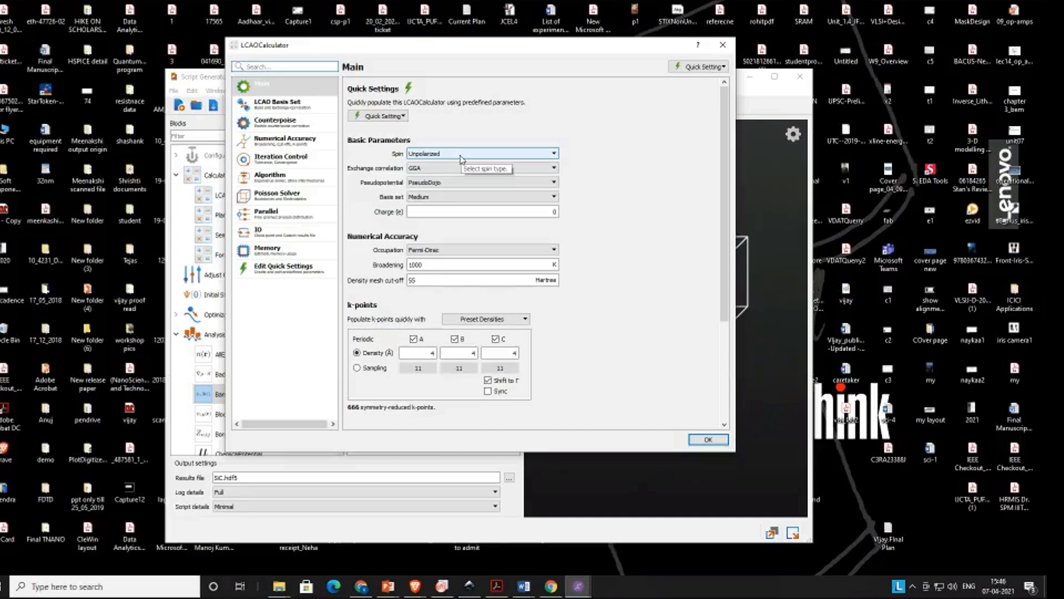
click(313, 113)
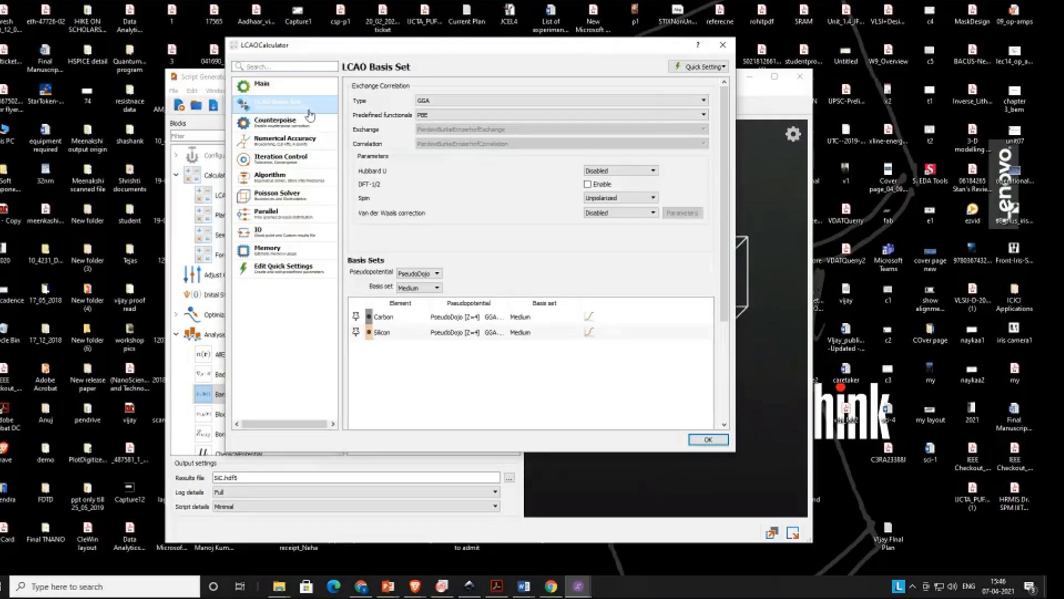
click(286, 122)
click(298, 145)
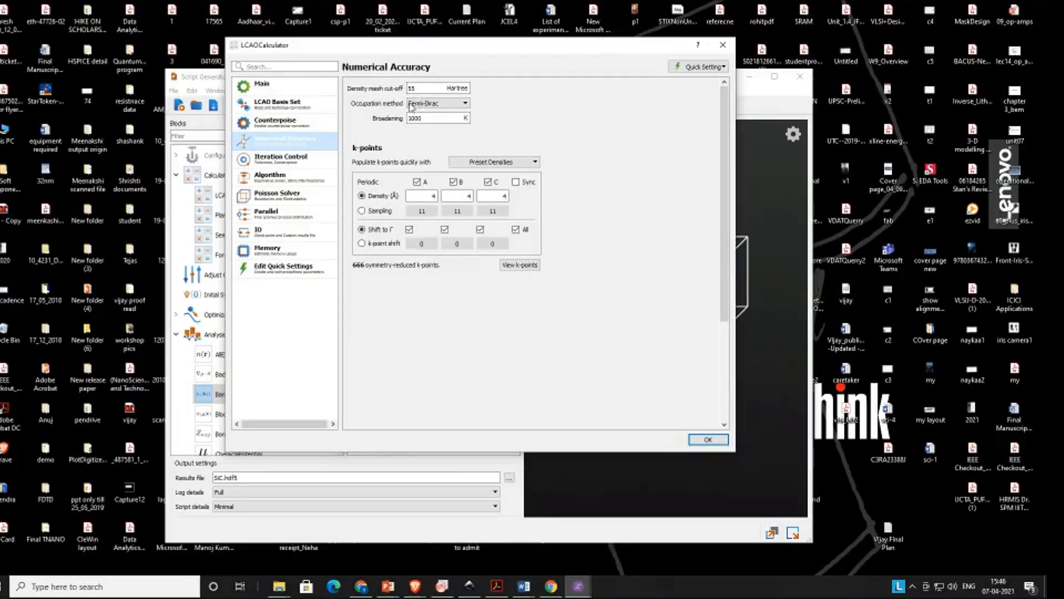
click(300, 161)
click(298, 177)
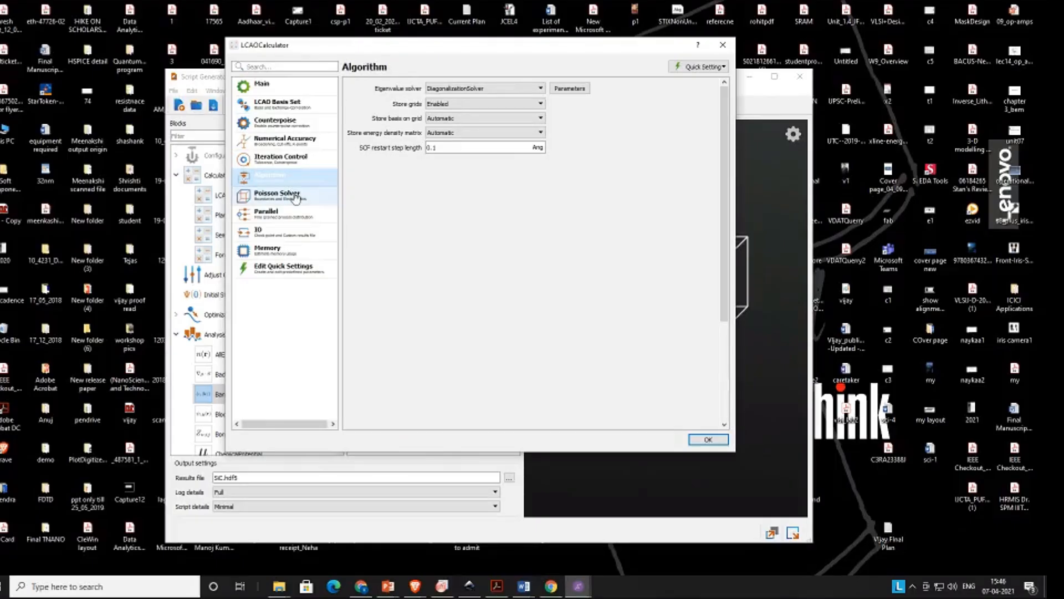
click(296, 198)
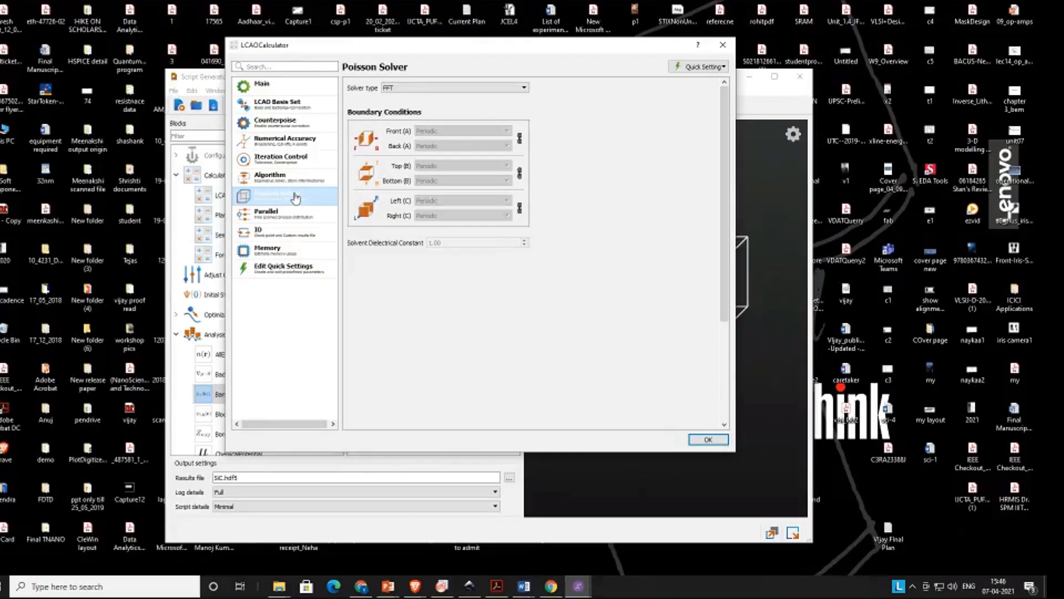
Step: Try the [Parallel] Direct solver type for the Poisson solver, and restore FFT
click(453, 88)
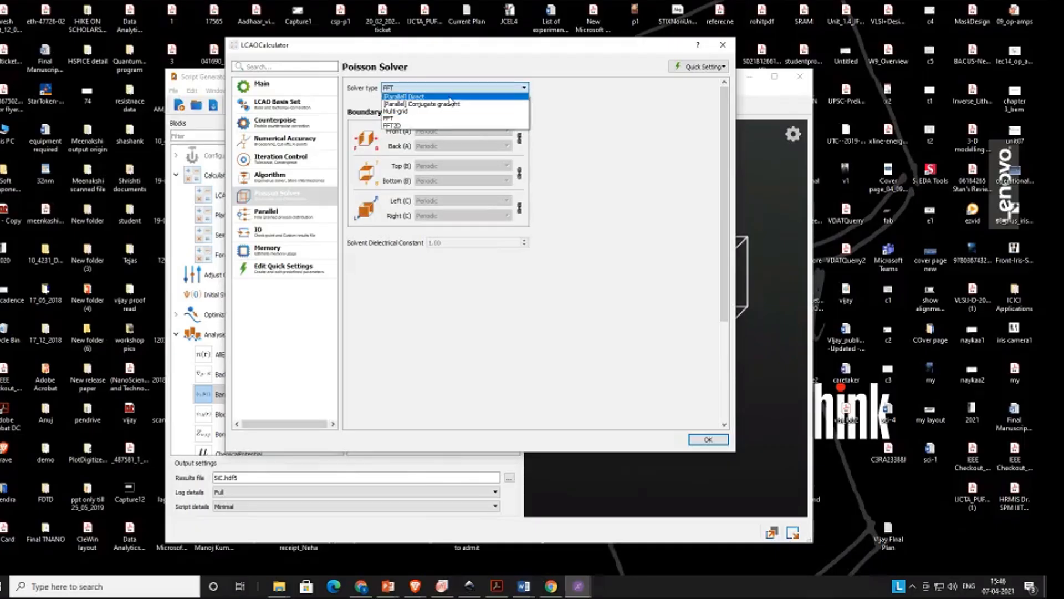
click(421, 97)
click(465, 88)
click(438, 119)
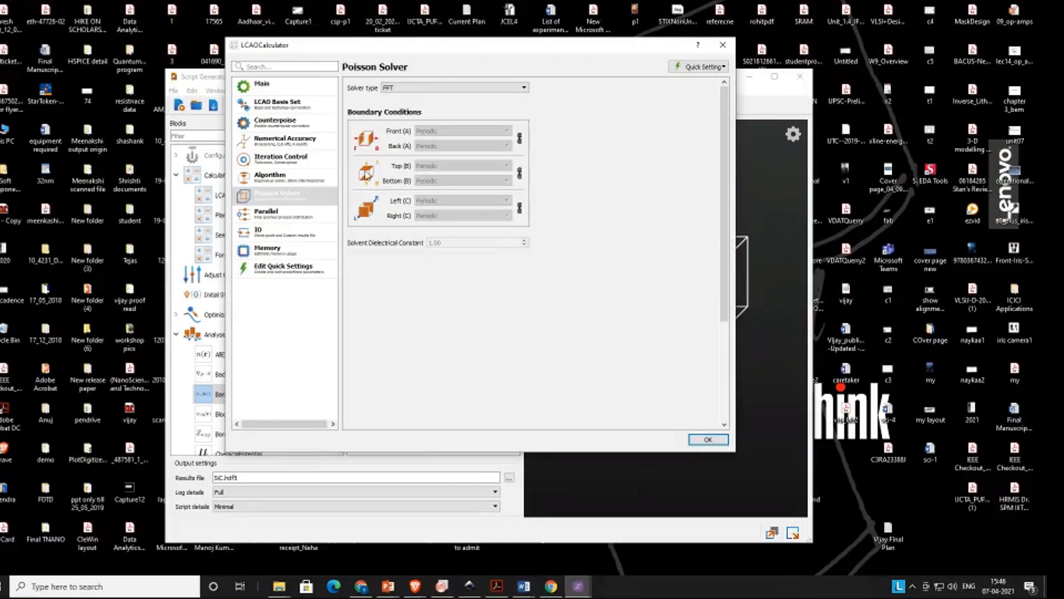
Step: Look through the calculator's parallel, IO and memory settings, return to the main parameters and accept the LCAOCalculator settings
click(301, 214)
click(290, 233)
click(290, 252)
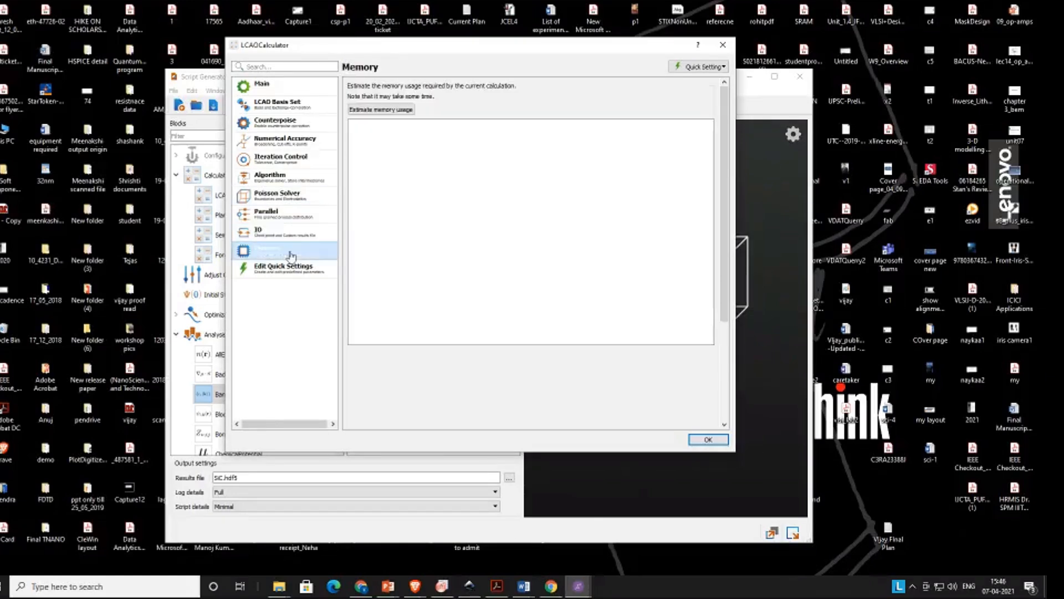
click(253, 86)
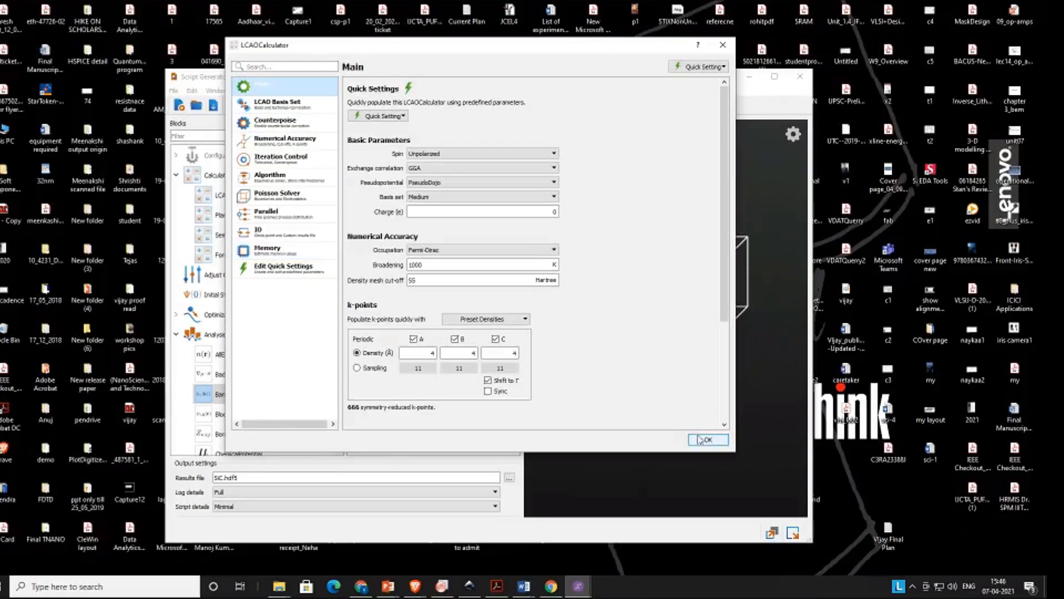
click(708, 439)
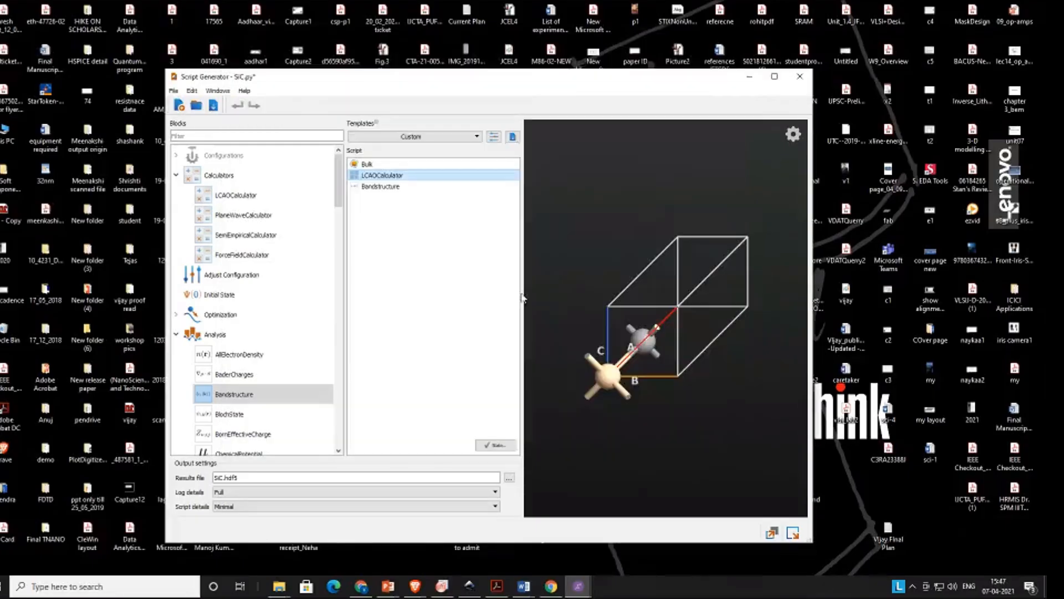
Step: Set the Bandstructure analysis to 100 points per segment and enable printing the results summary to the log
double_click(396, 187)
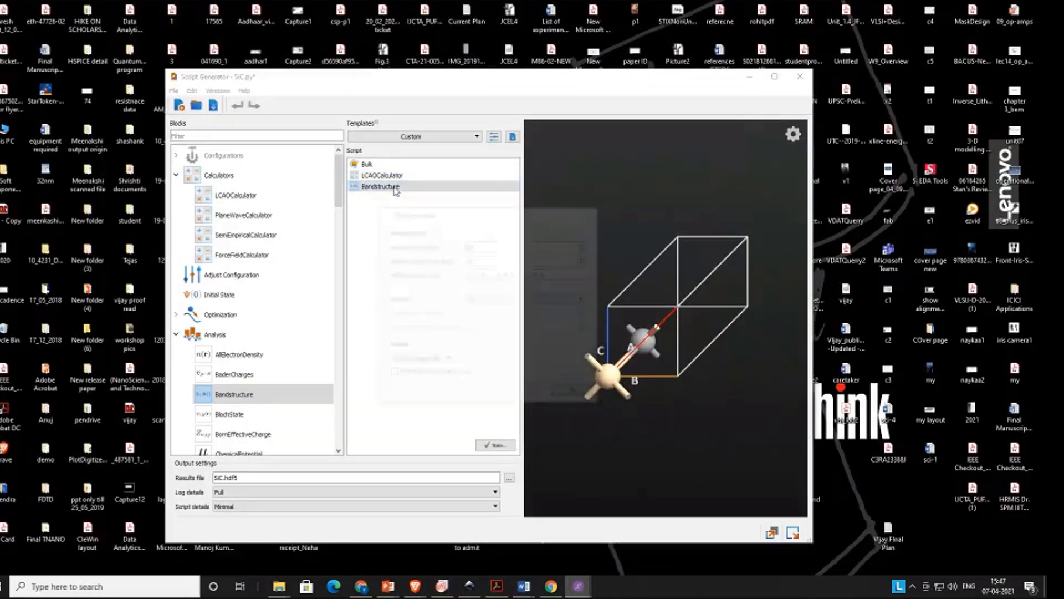
drag(487, 245, 456, 245)
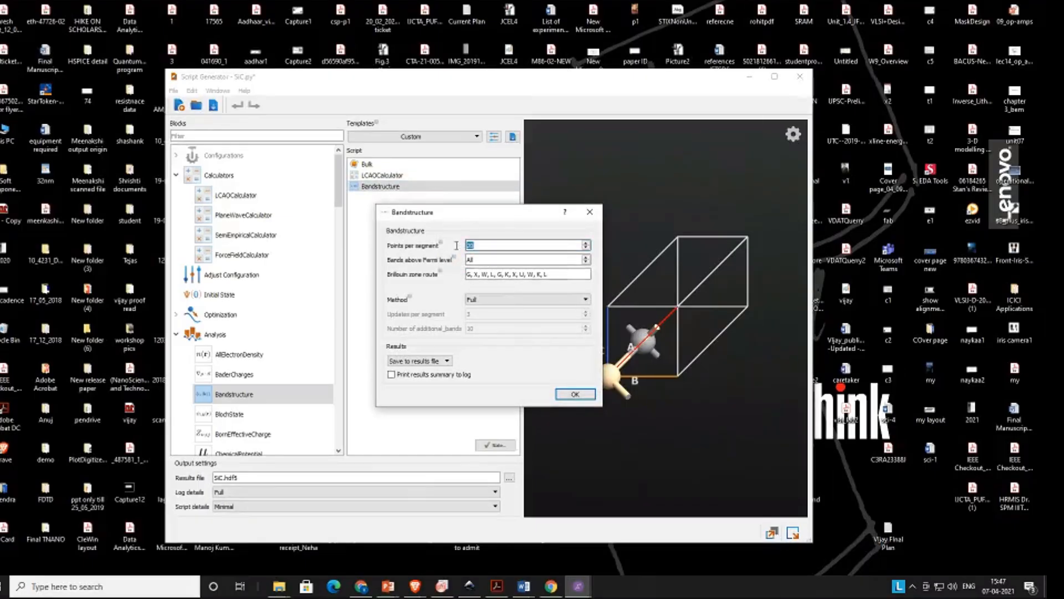
text(30)
click(392, 374)
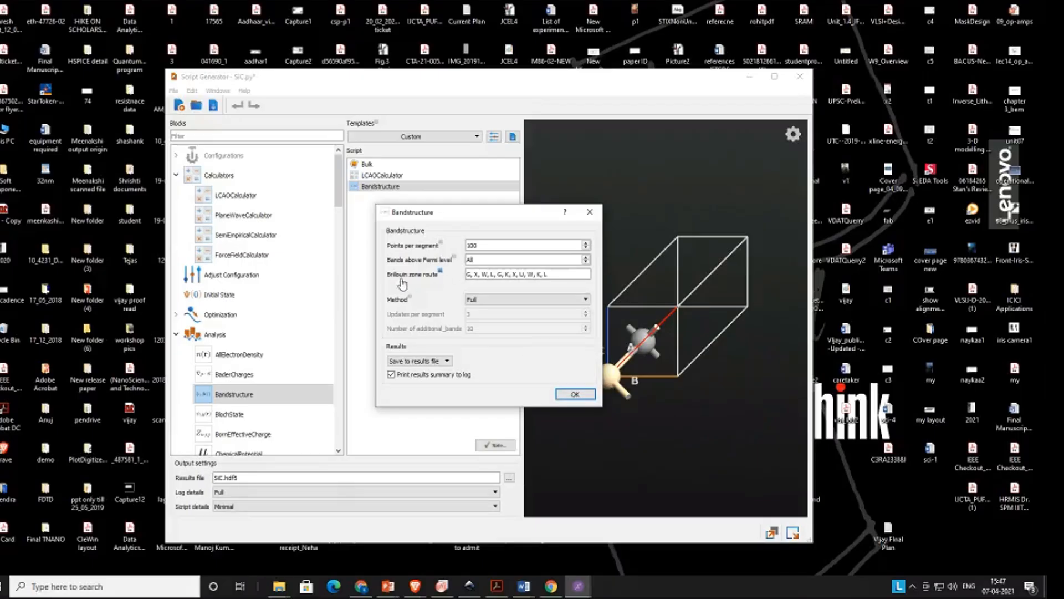
click(574, 395)
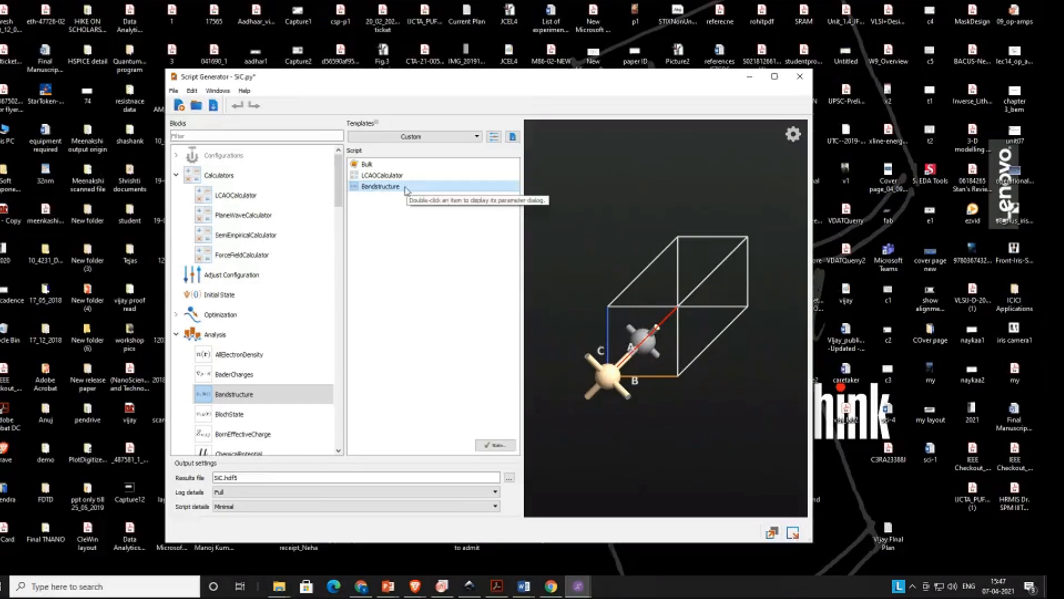
Step: Send the SiC script to the Job Manager, saving it as the ATK Python file SiC in the Lab1task folder
click(792, 533)
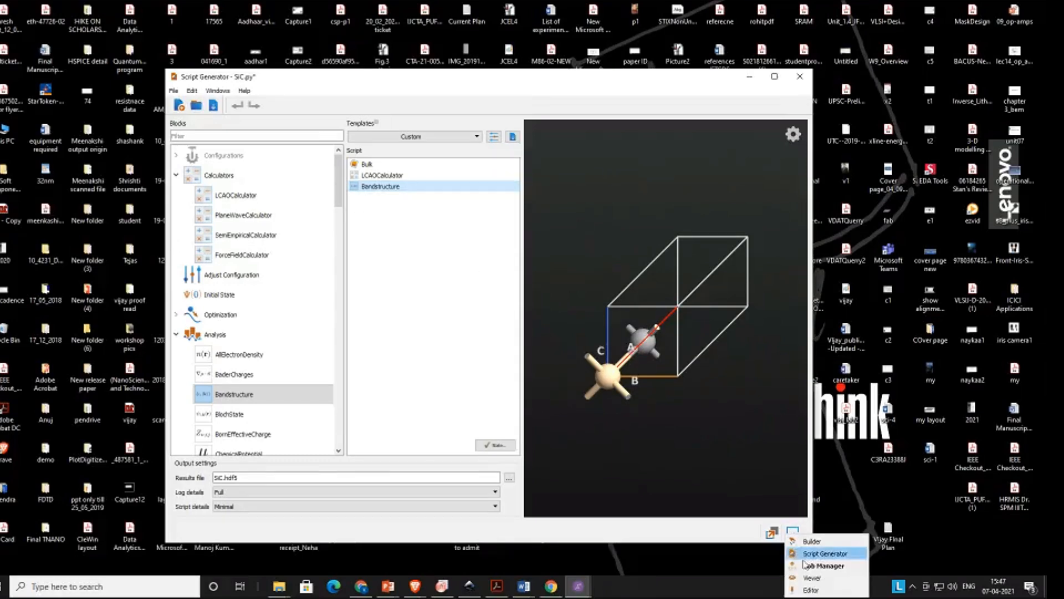
click(824, 566)
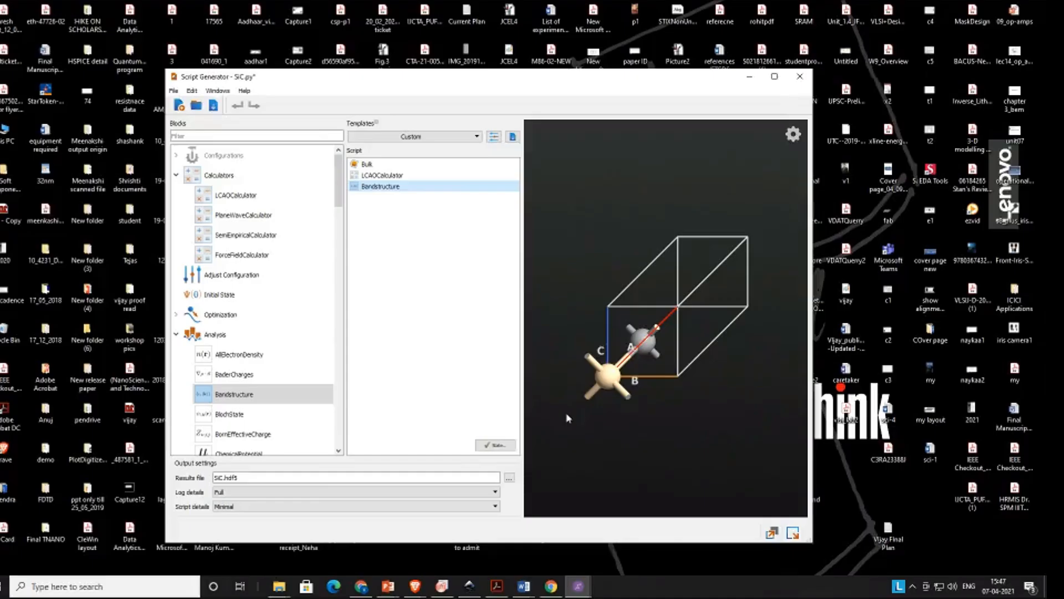
click(578, 586)
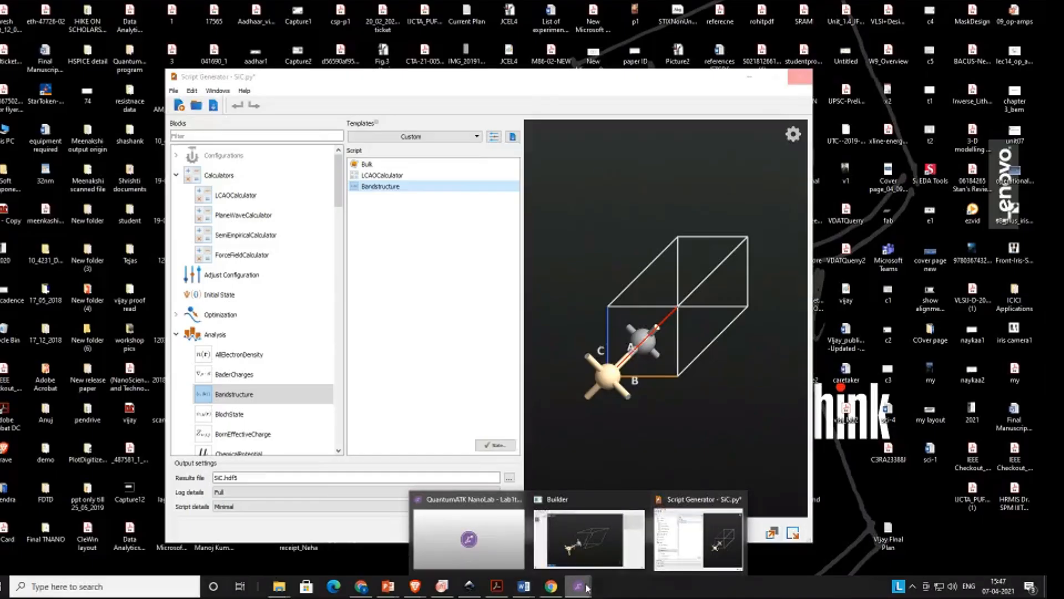
click(699, 550)
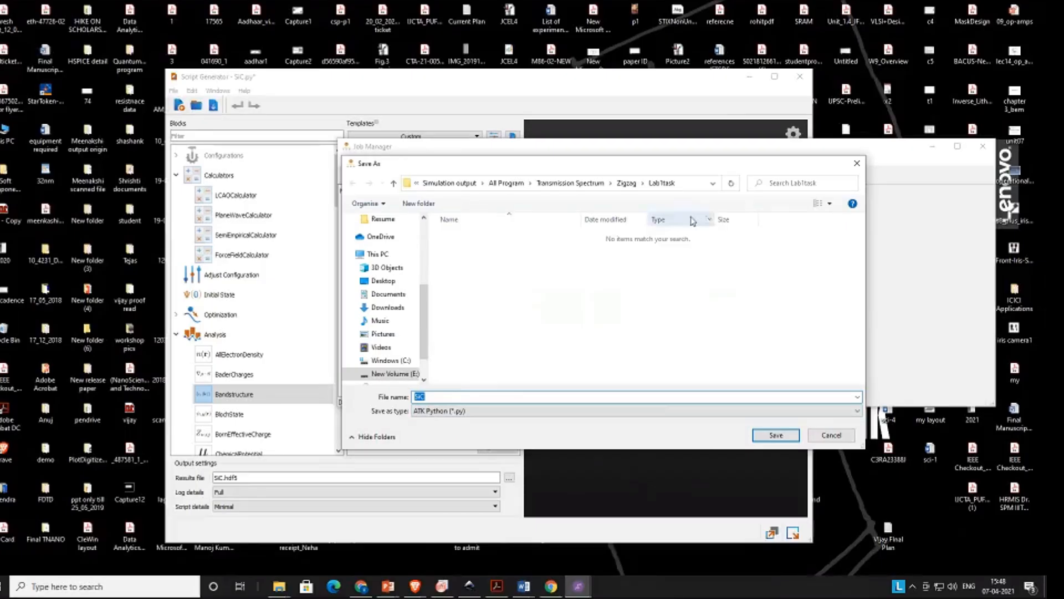
click(776, 435)
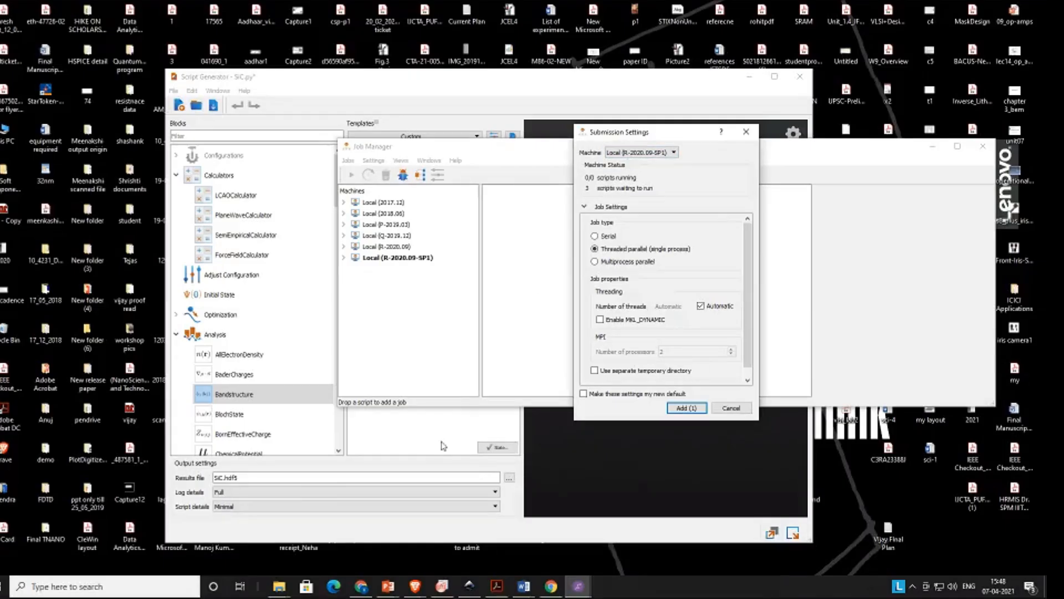
Step: Choose Local (R-2020.09-SP1) as the machine in the submission settings and add the SiC job
click(644, 155)
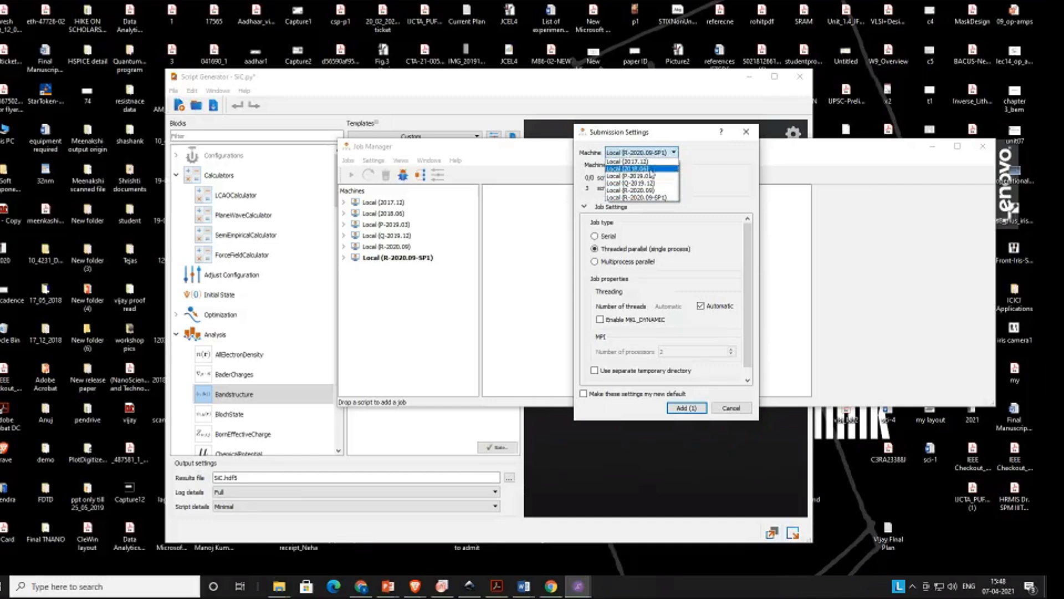
click(665, 198)
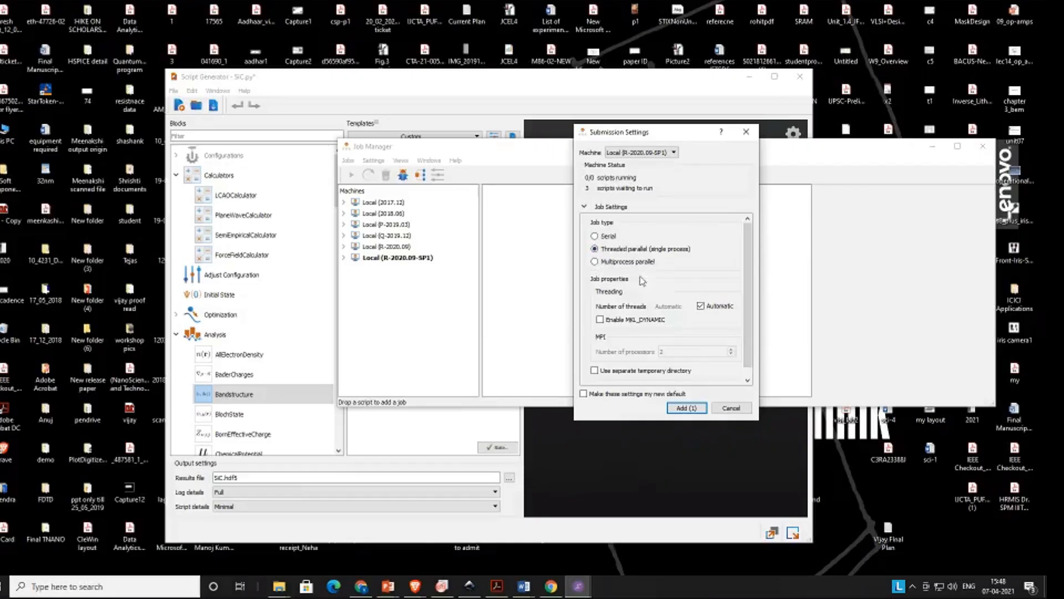
click(686, 408)
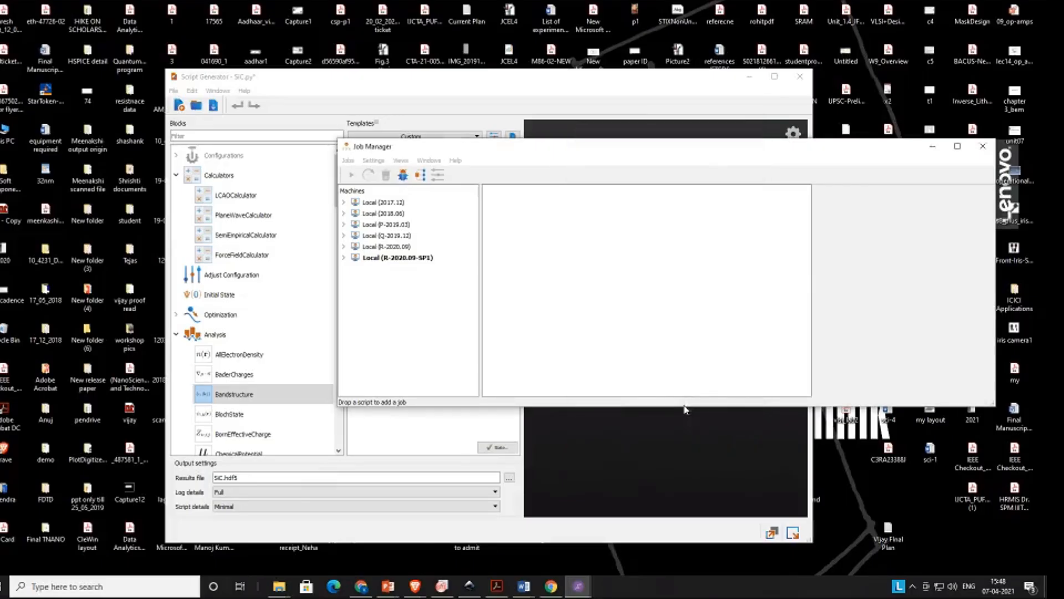
Step: Find the pending SiC.py job under the Local (R-2020.09-SP1) machine and start running it
click(343, 258)
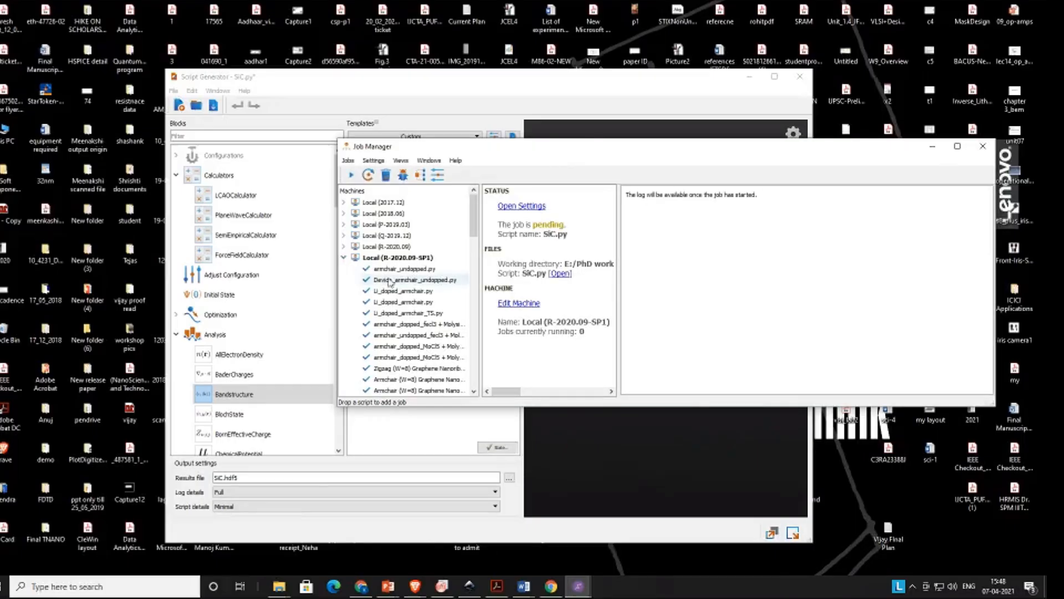
scroll(390, 280, down, 5)
scroll(390, 280, down, 5)
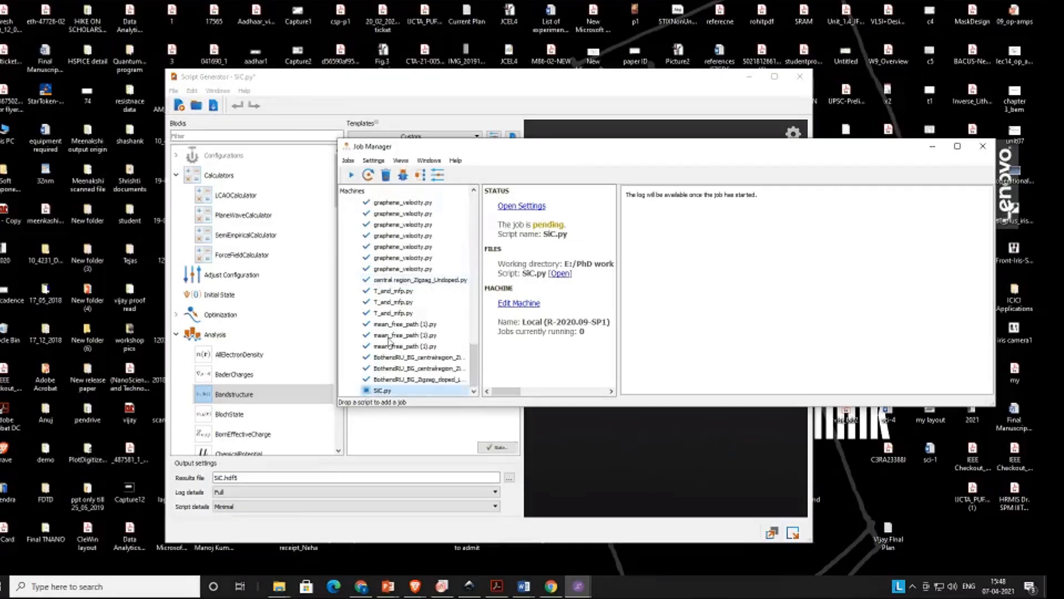
click(386, 379)
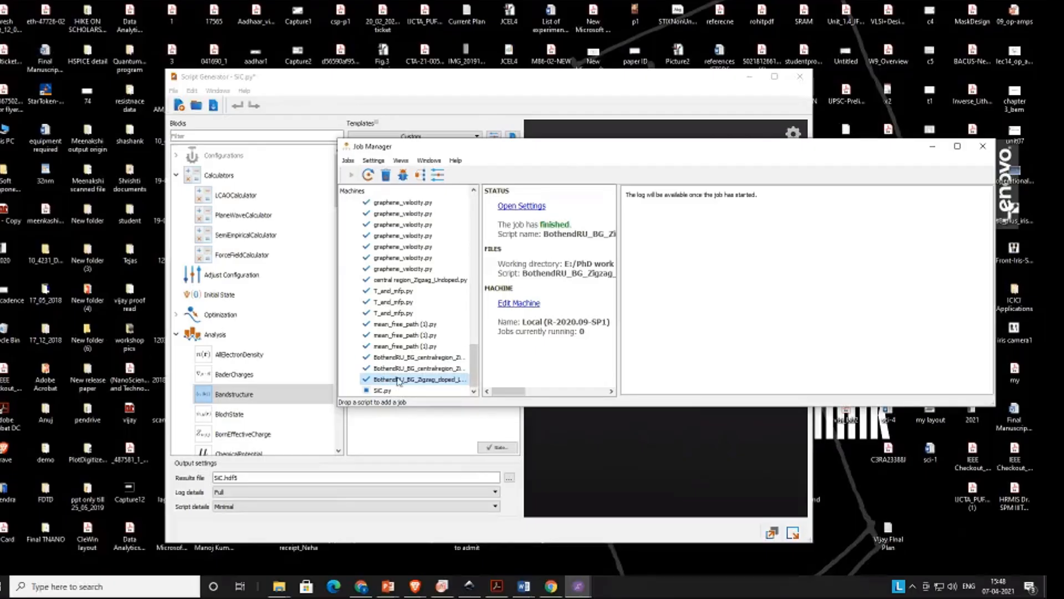
click(382, 393)
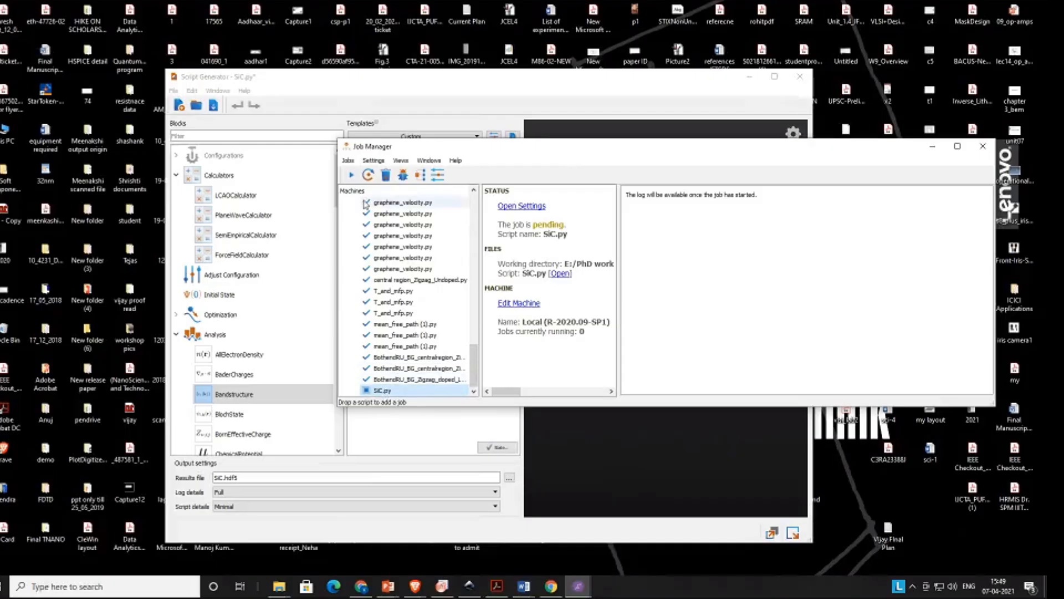
click(351, 175)
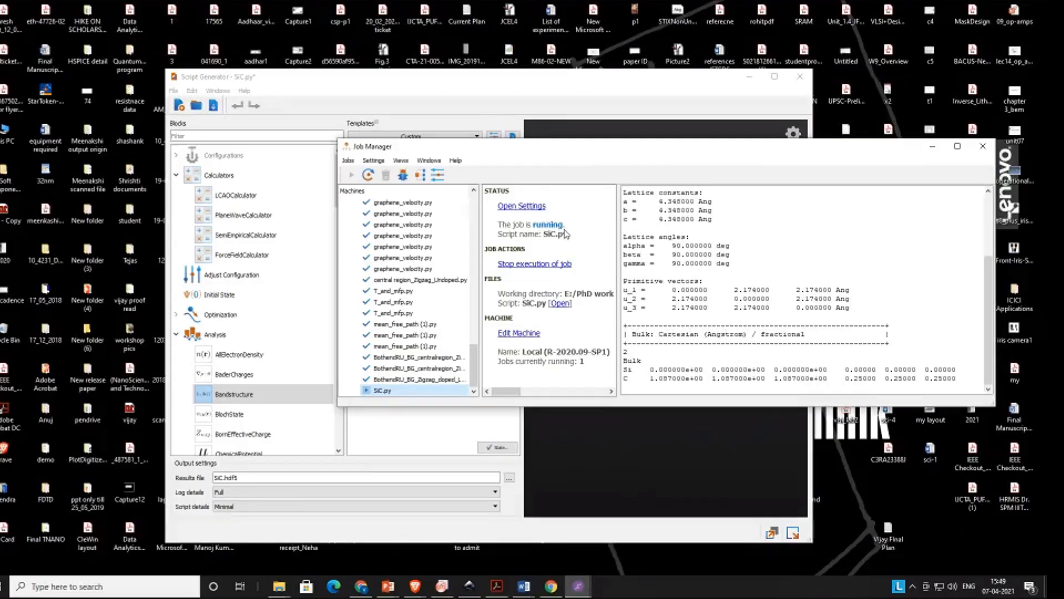
Step: Enlarge the Job Manager window, and shrink the NanoLab main window to place it behind with its project files visible
drag(762, 139, 754, 7)
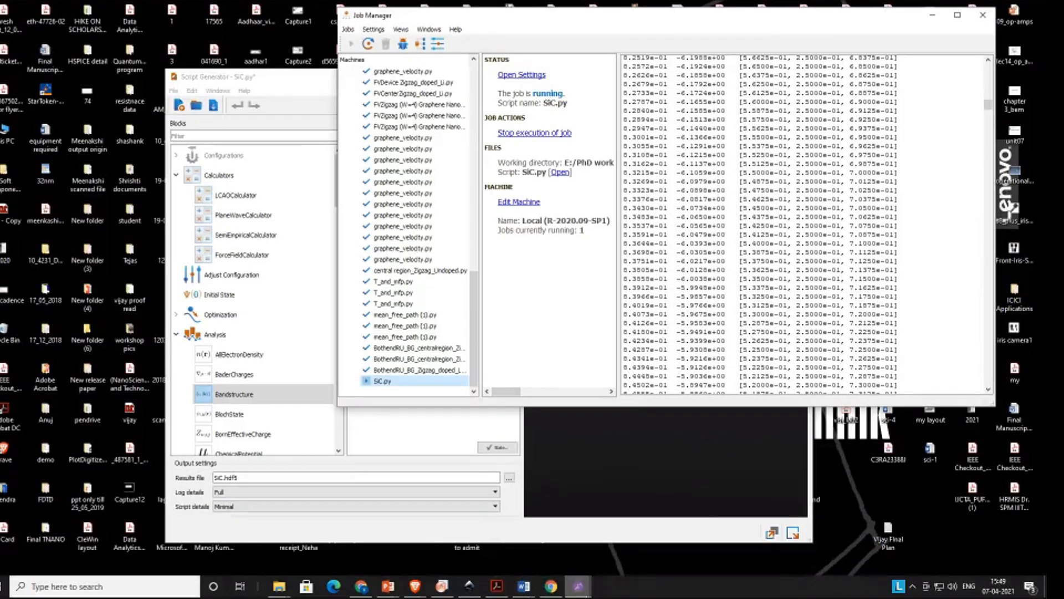
click(578, 586)
click(416, 545)
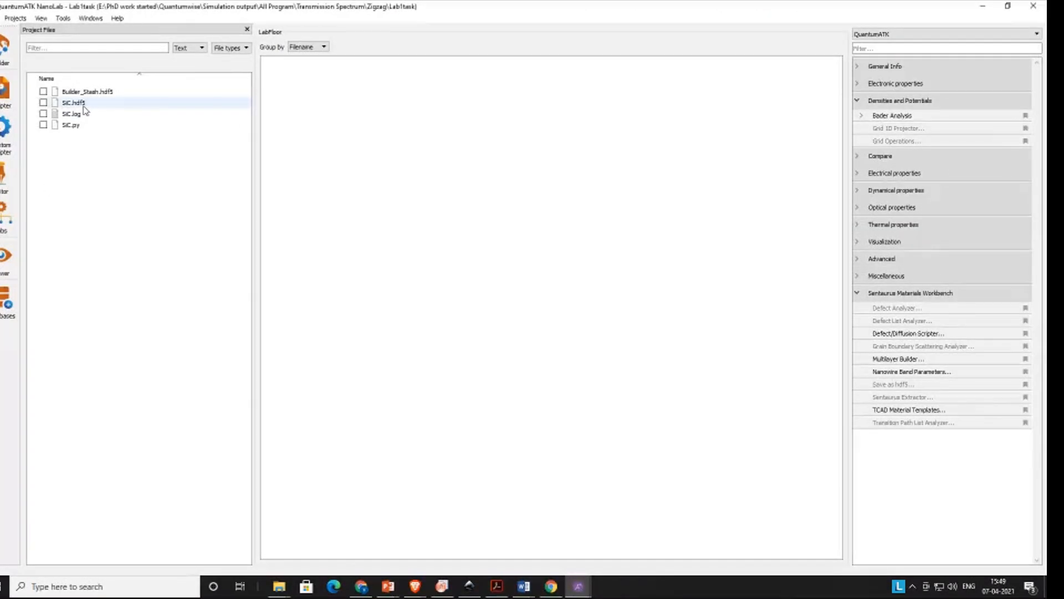
click(1007, 5)
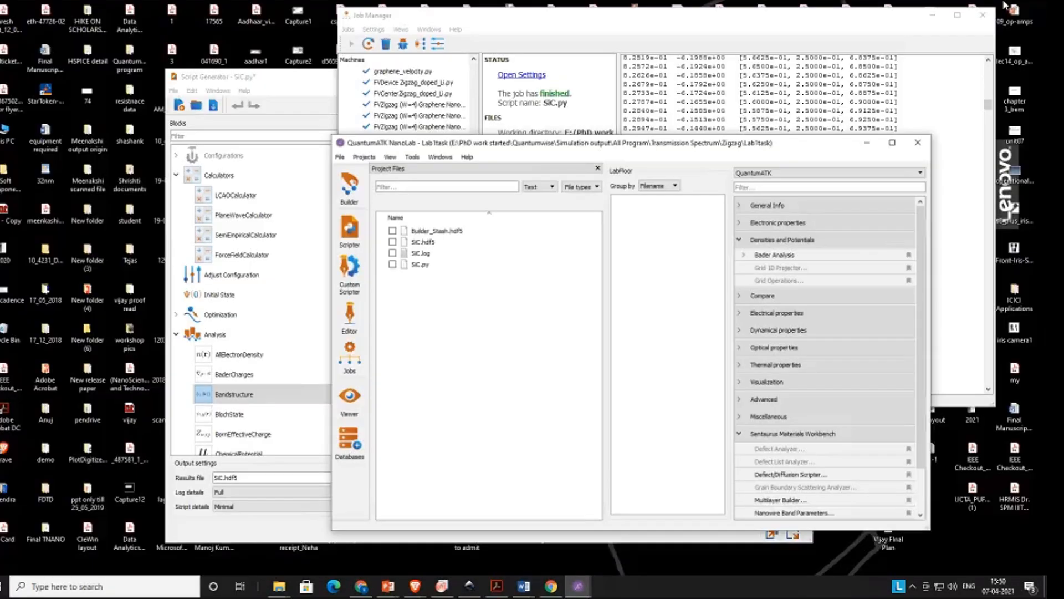
drag(822, 142, 606, 146)
click(605, 88)
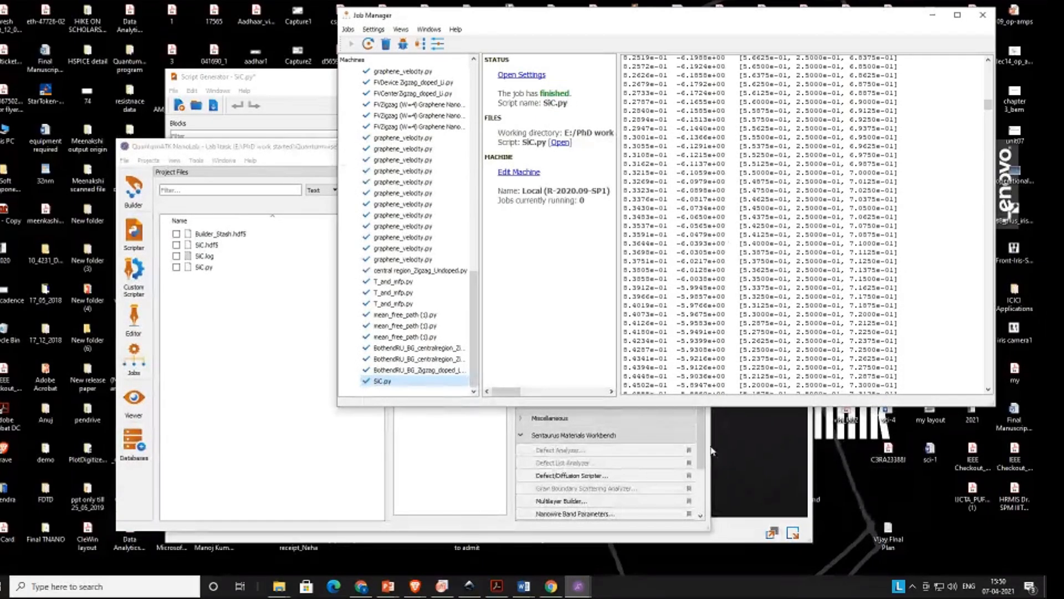
Step: Examine the timing table at the end of the SiC job log and highlight the total run time
scroll(783, 292, down, 20)
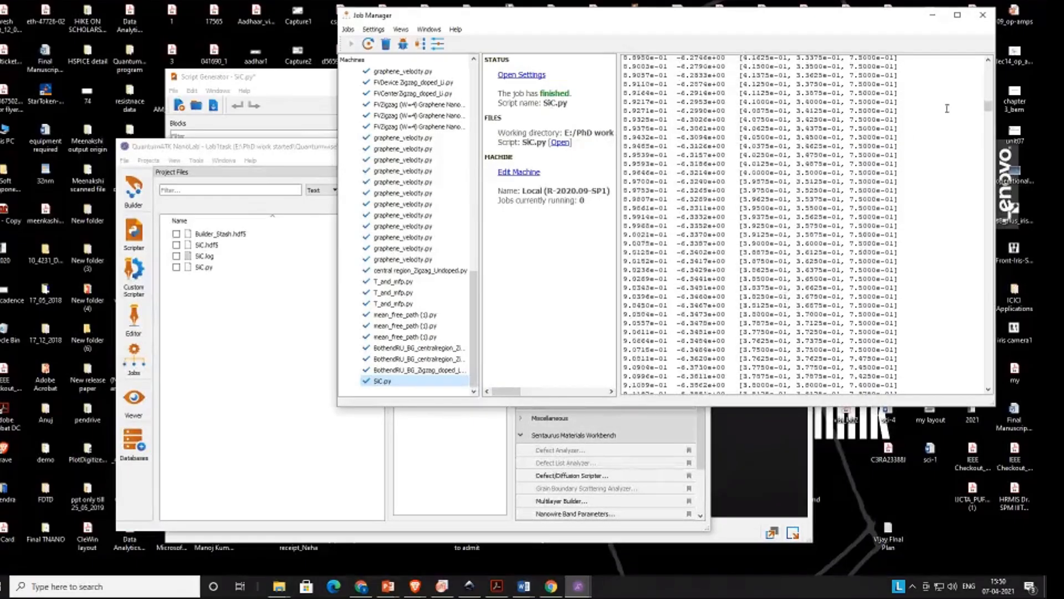
drag(988, 114, 1003, 384)
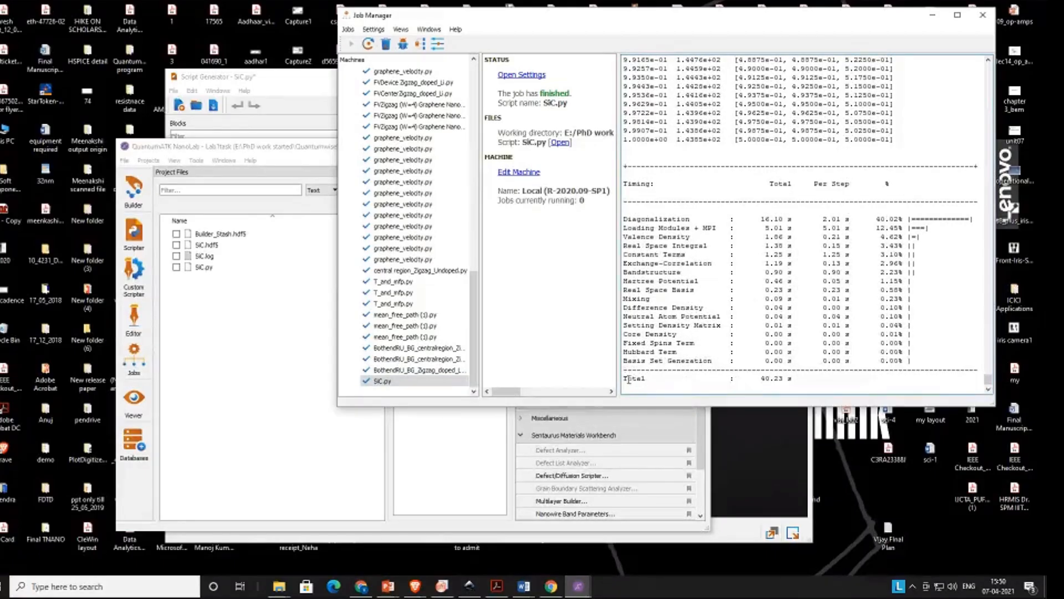
drag(624, 379, 812, 381)
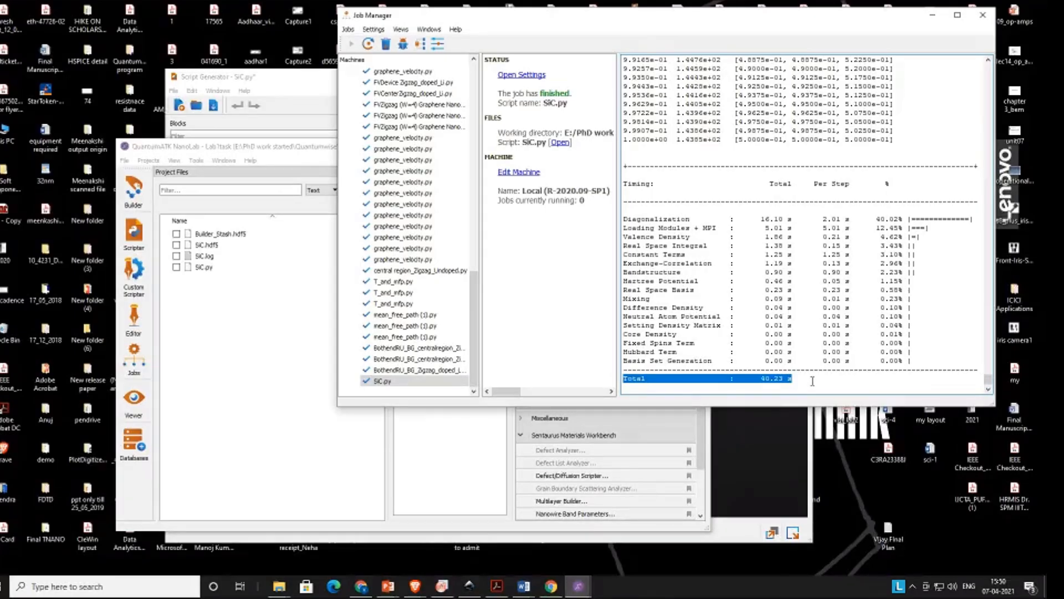
Step: Put the Job Manager away and list the SiC.hdf5 results on the LabFloor in the maximized NanoLab window
click(933, 15)
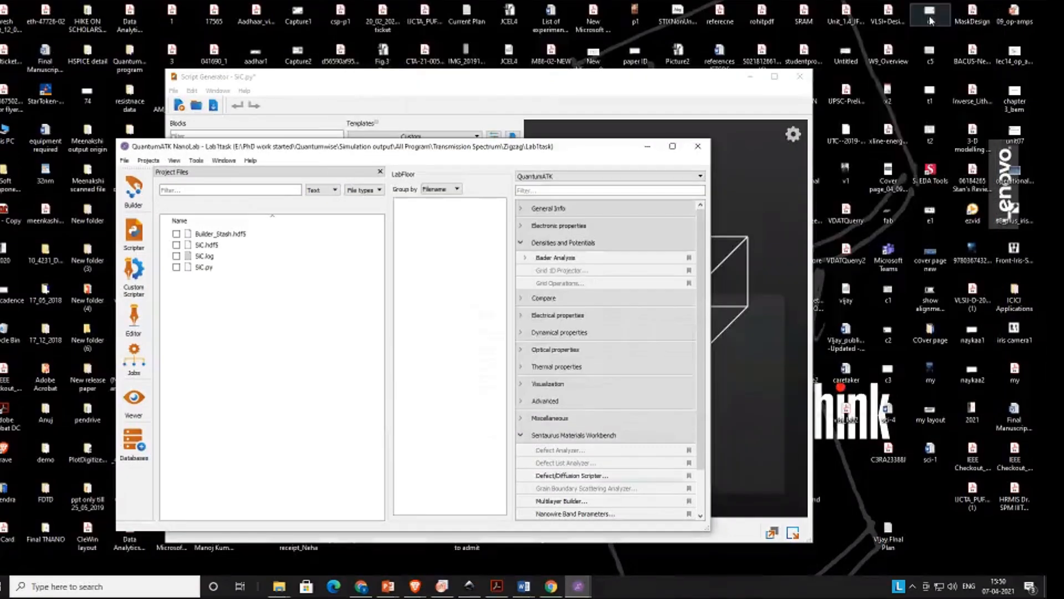
click(673, 145)
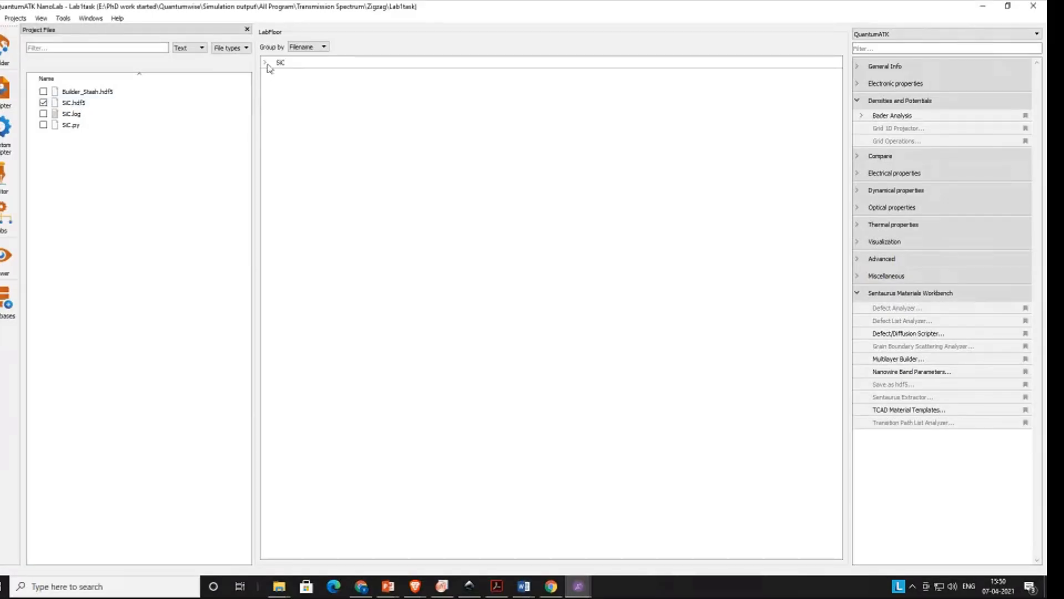
click(264, 64)
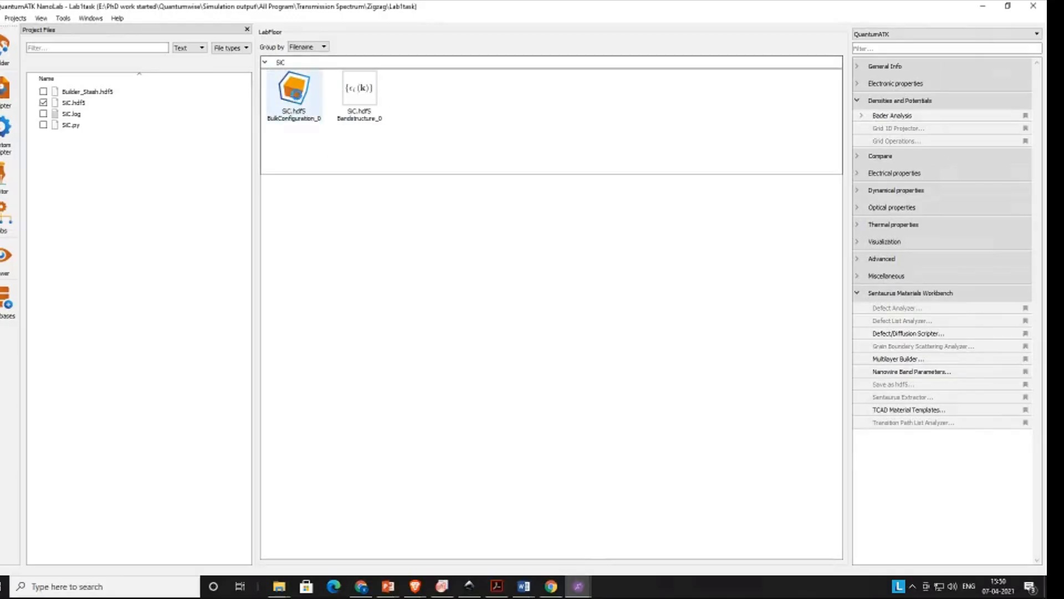
Step: Compare which analysis tools are offered for the SiC BulkConfiguration_0 and Bandstructure_0 results
click(294, 91)
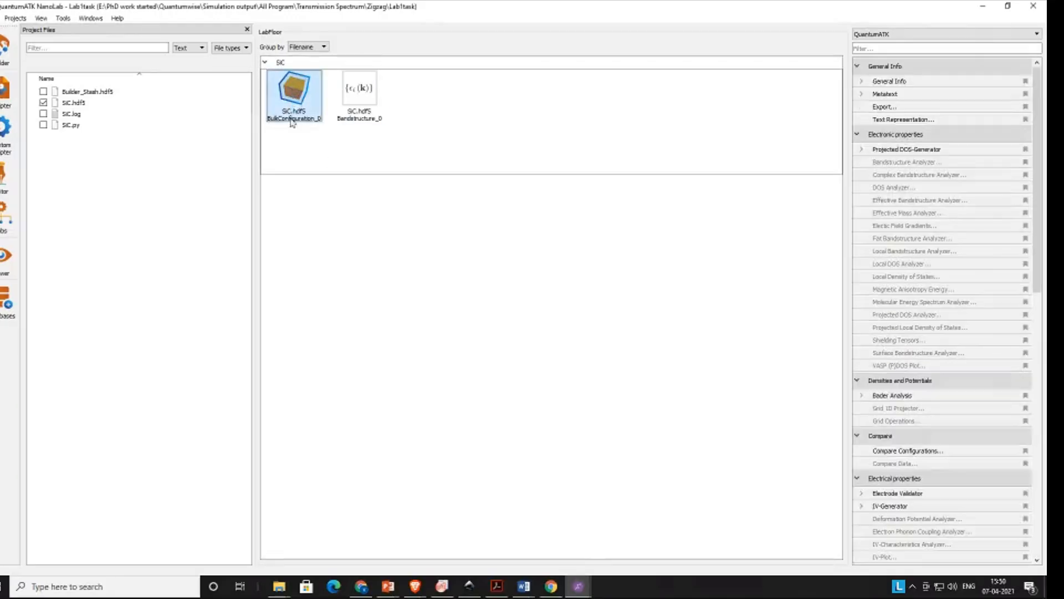
click(360, 94)
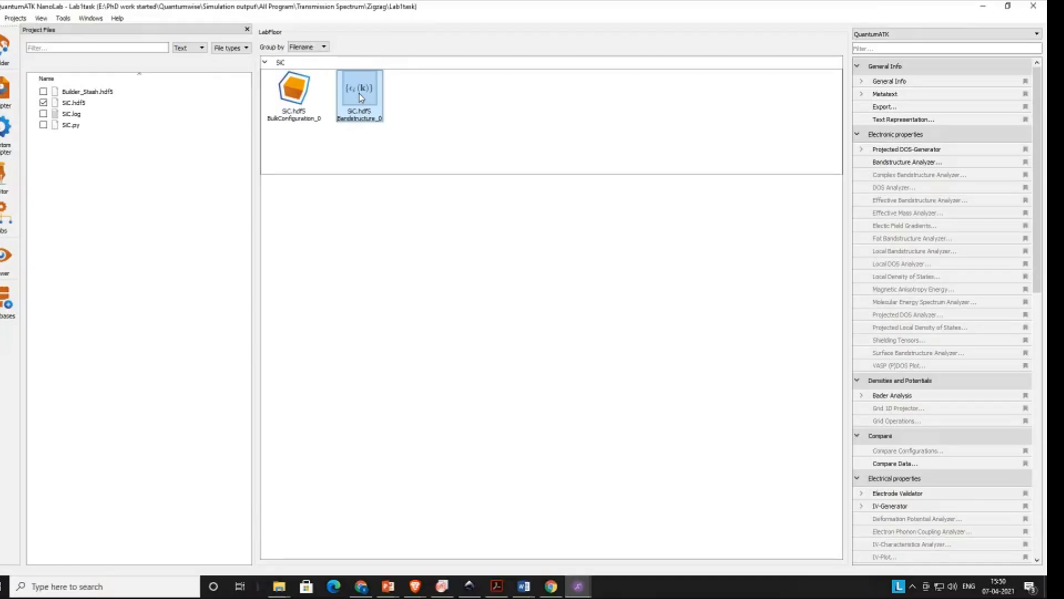
click(284, 94)
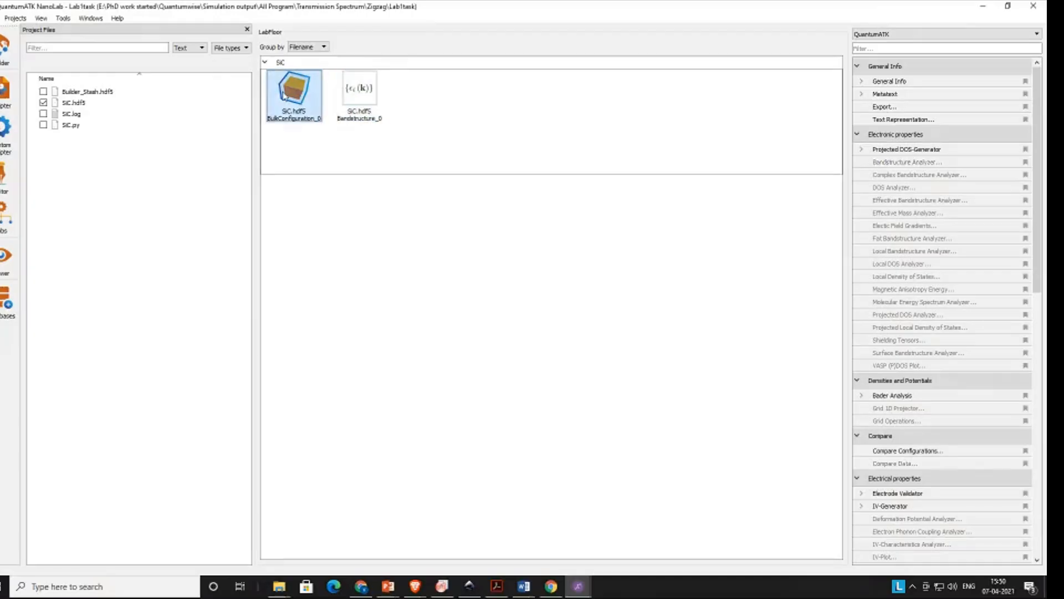
Step: Open the SiC Bandstructure_0 result in the Bandstructure Analyzer and maximize its window
click(358, 102)
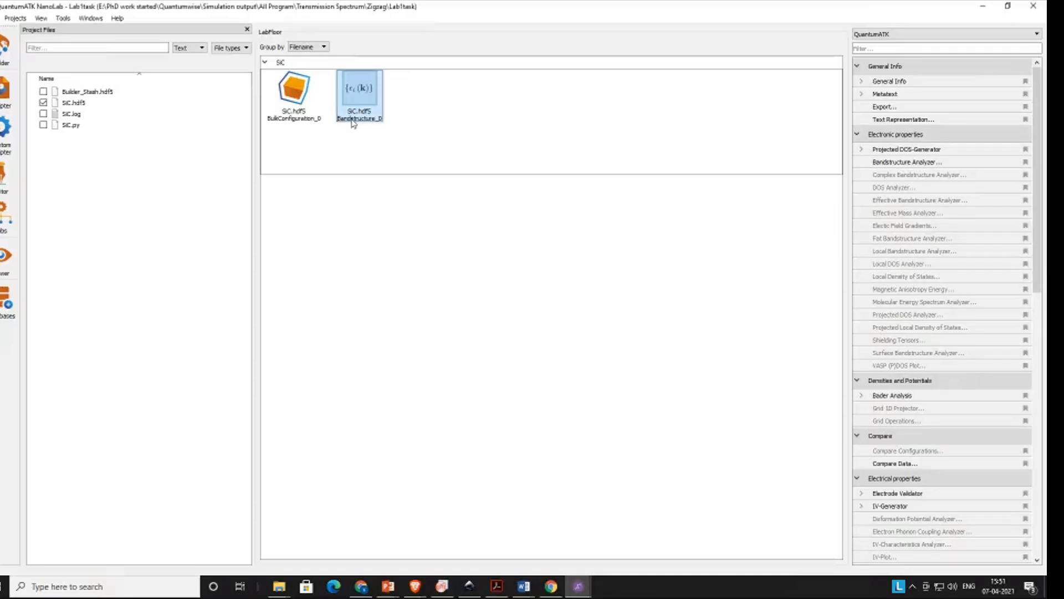
click(921, 163)
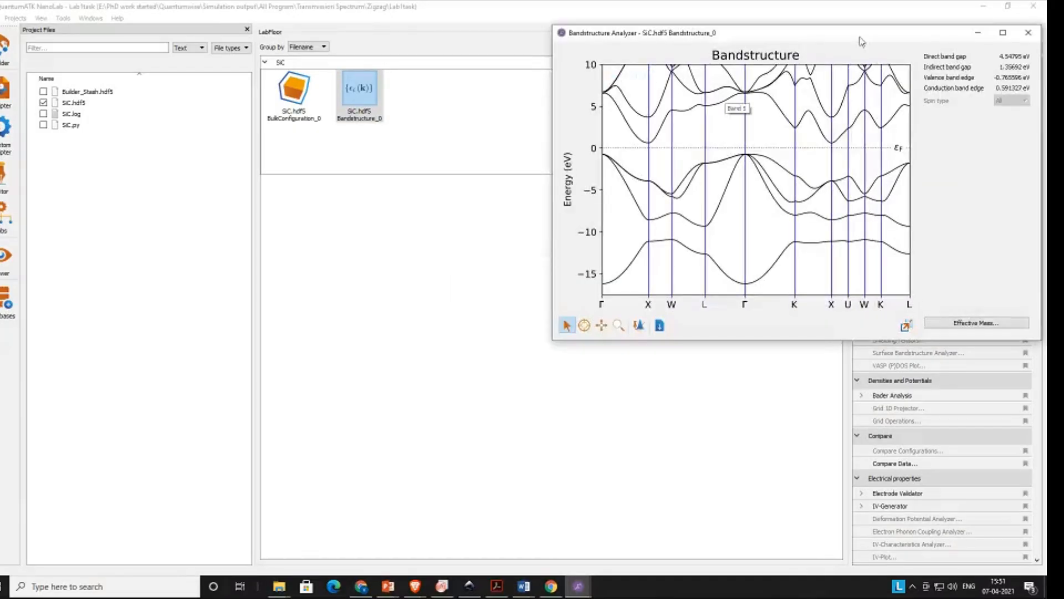
drag(878, 34, 530, 77)
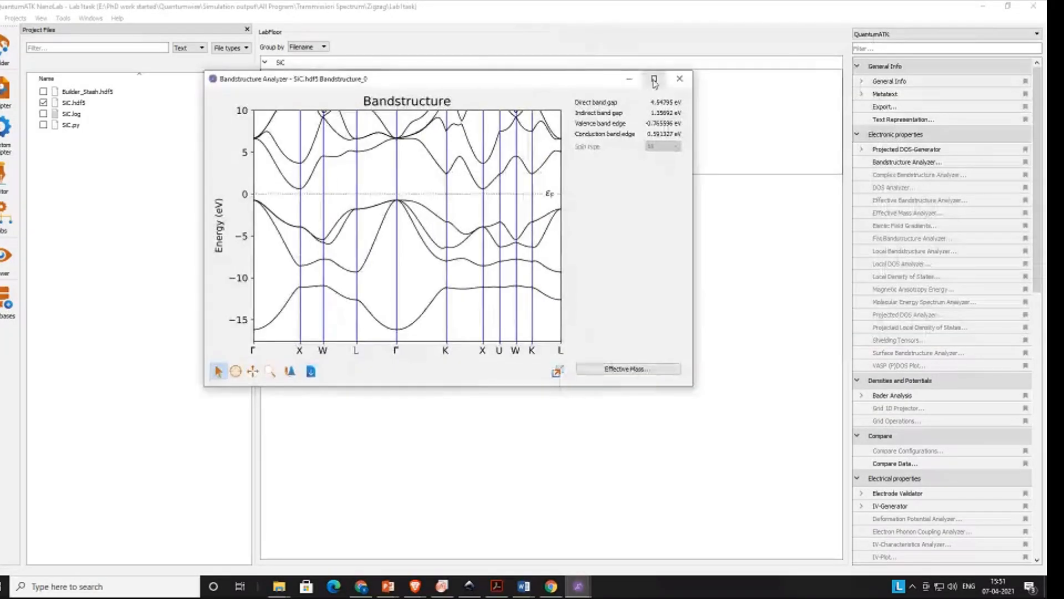
click(655, 79)
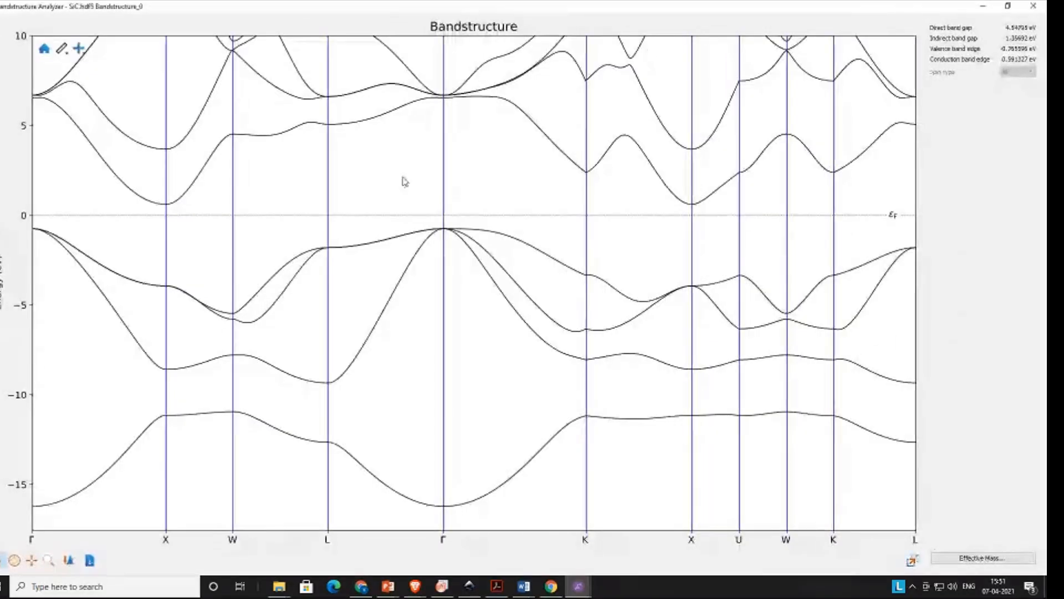
Step: Examine the SiC band structure plot along the Fermi level, between the valence and conduction bands
mouse_move(233, 377)
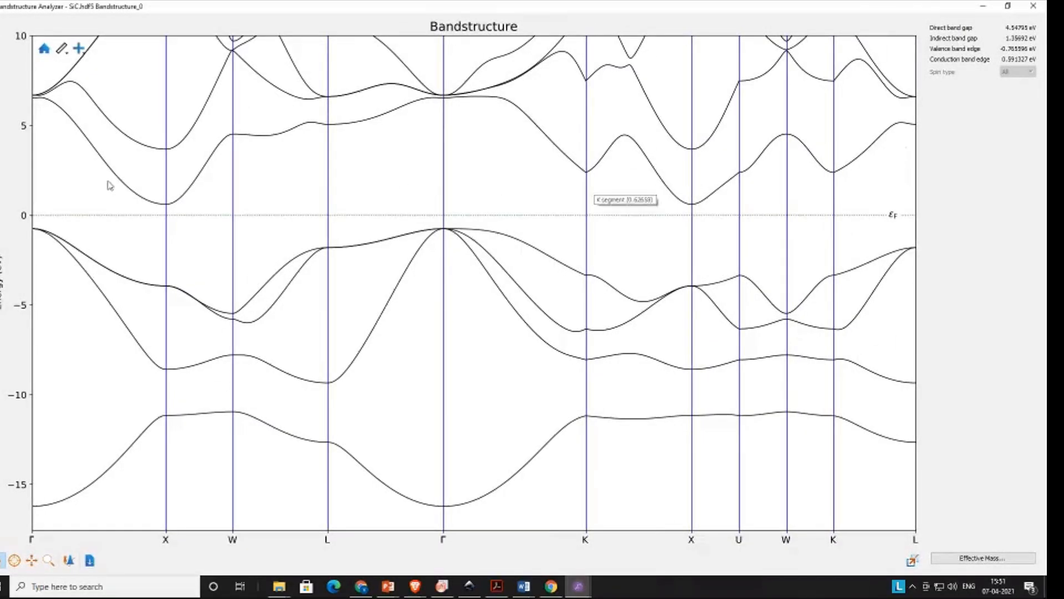
mouse_move(34, 216)
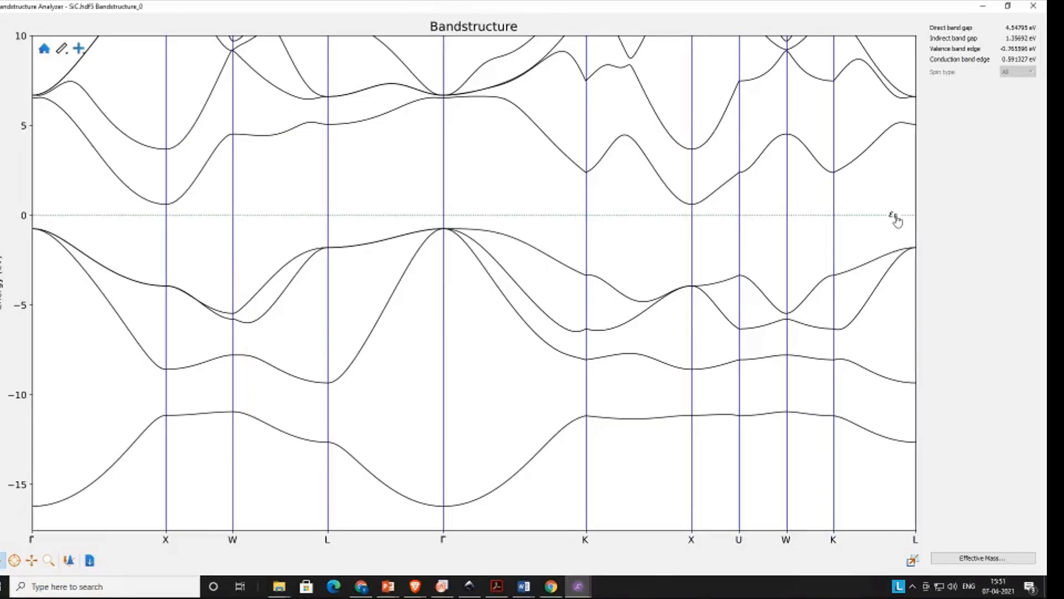
click(70, 496)
mouse_move(665, 216)
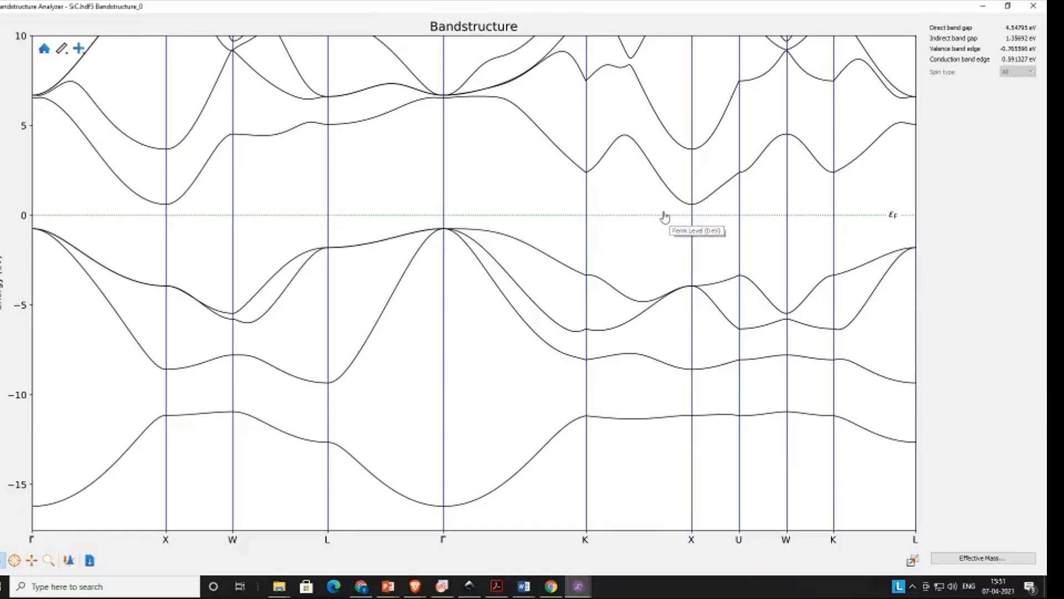
mouse_move(423, 221)
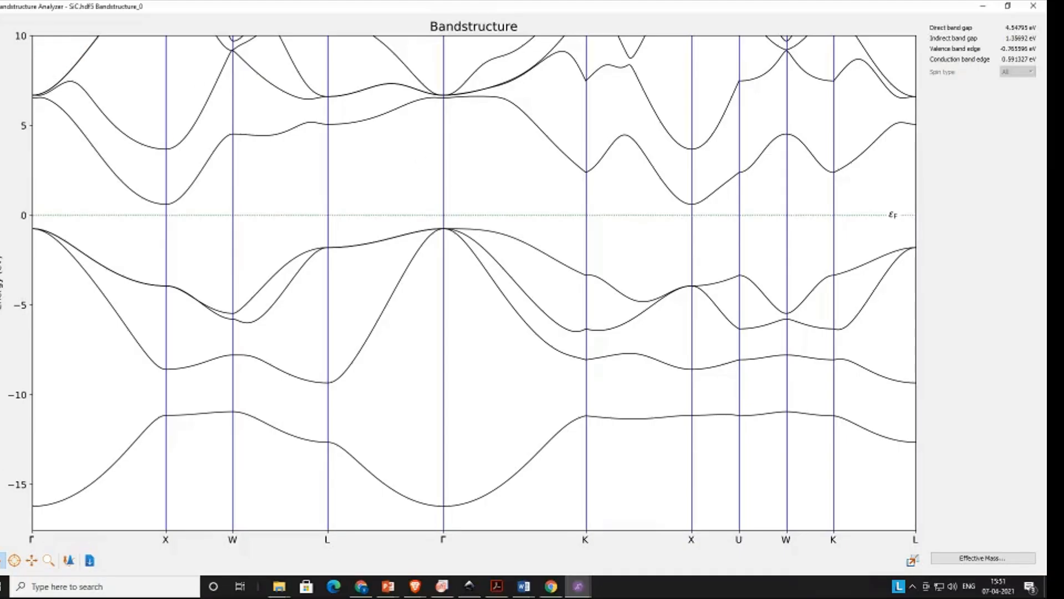
mouse_move(63, 115)
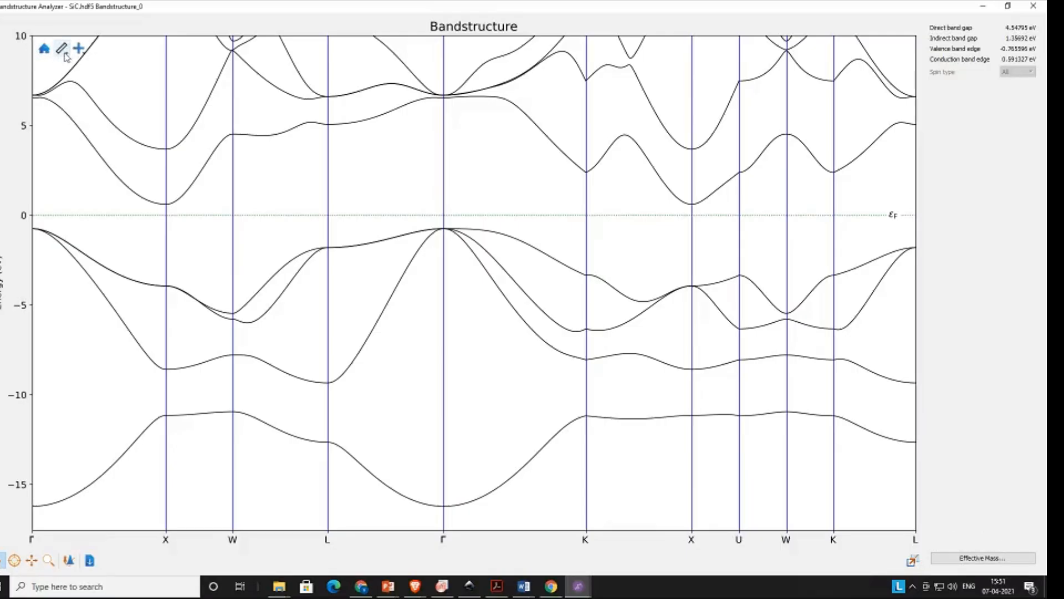
Step: Add a vertical measurement from the lowest conduction band to the highest valence band at the X point between K and U
click(64, 54)
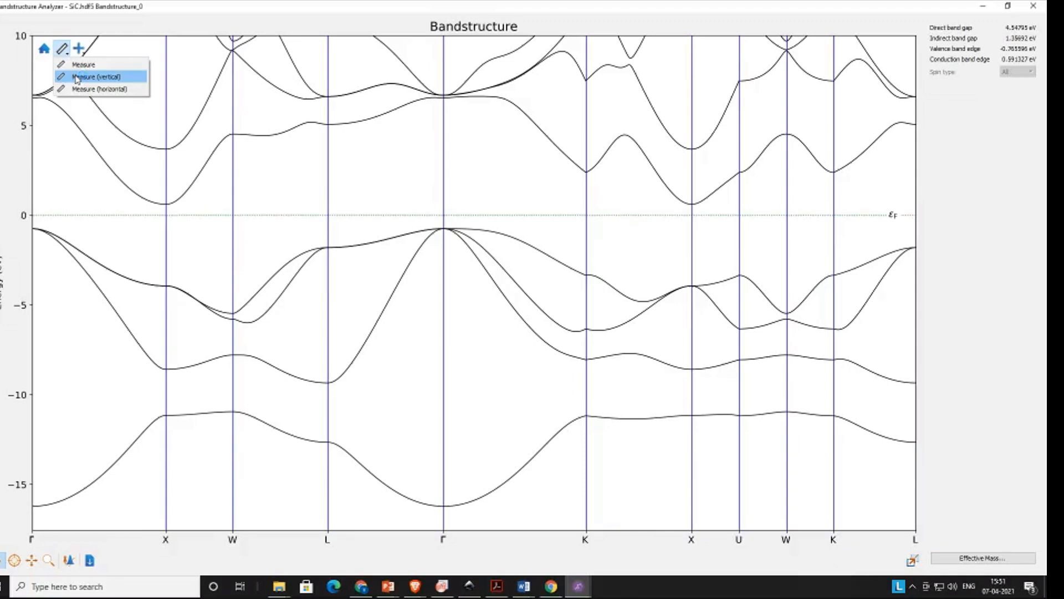
click(77, 78)
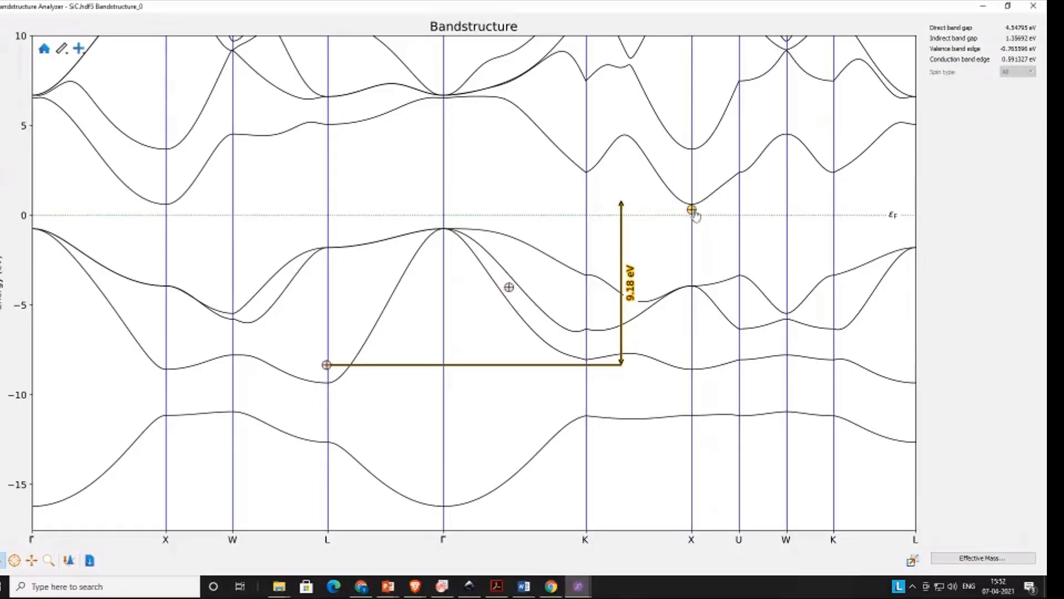
click(693, 205)
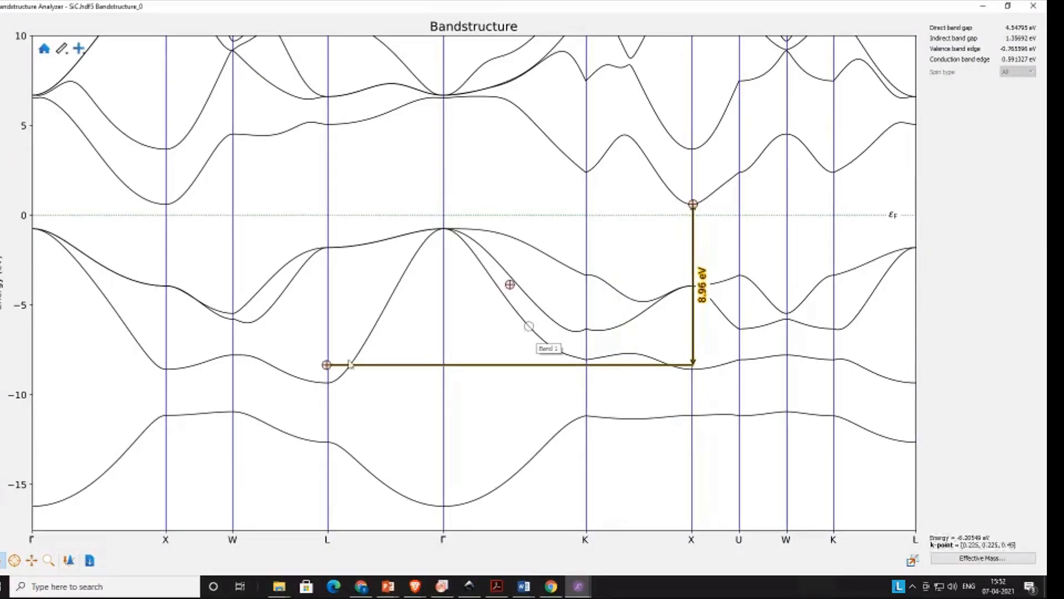
click(693, 291)
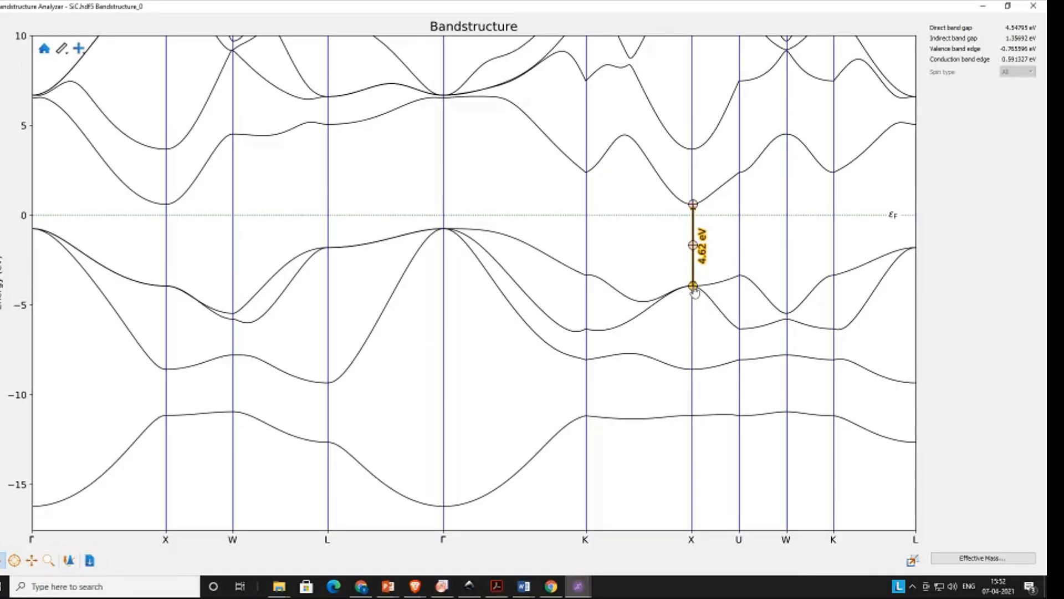
drag(693, 286, 693, 285)
Step: Zoom in on the gap measurement at the X point and autoscale the plot back to its full range
click(49, 560)
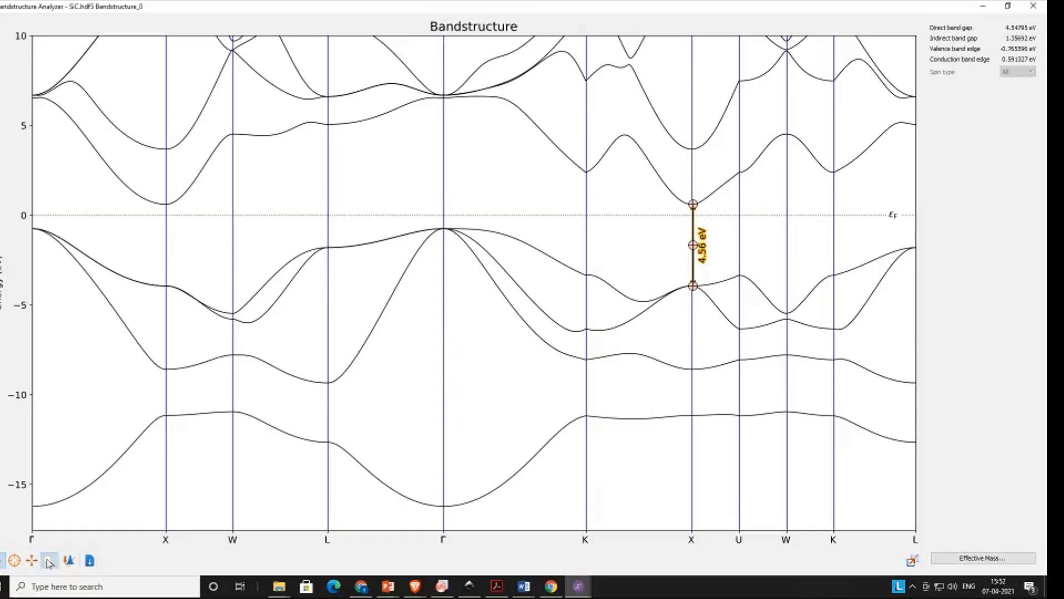
drag(590, 135, 819, 411)
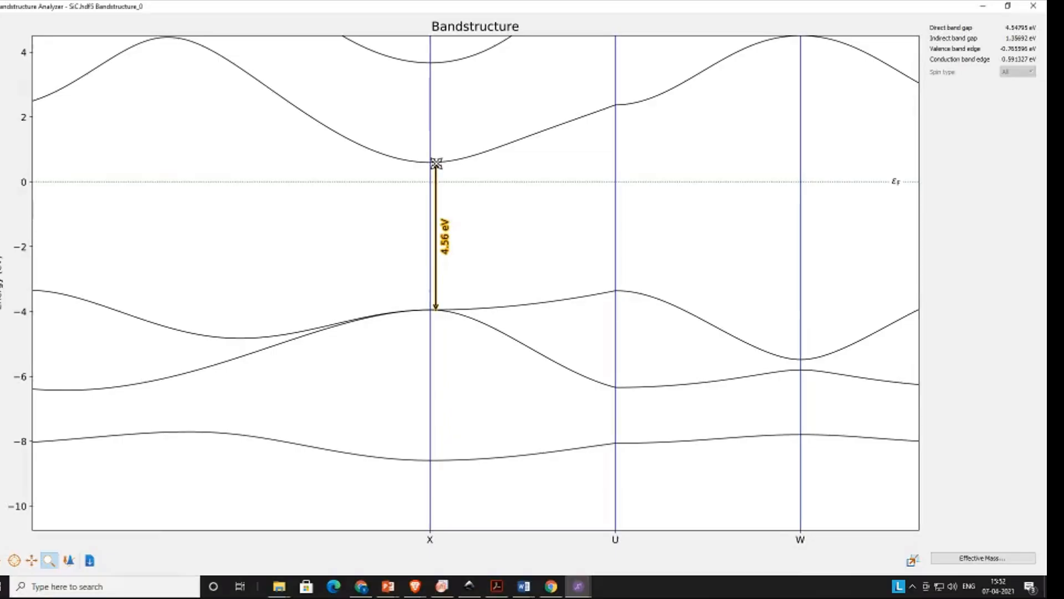
drag(436, 163, 438, 165)
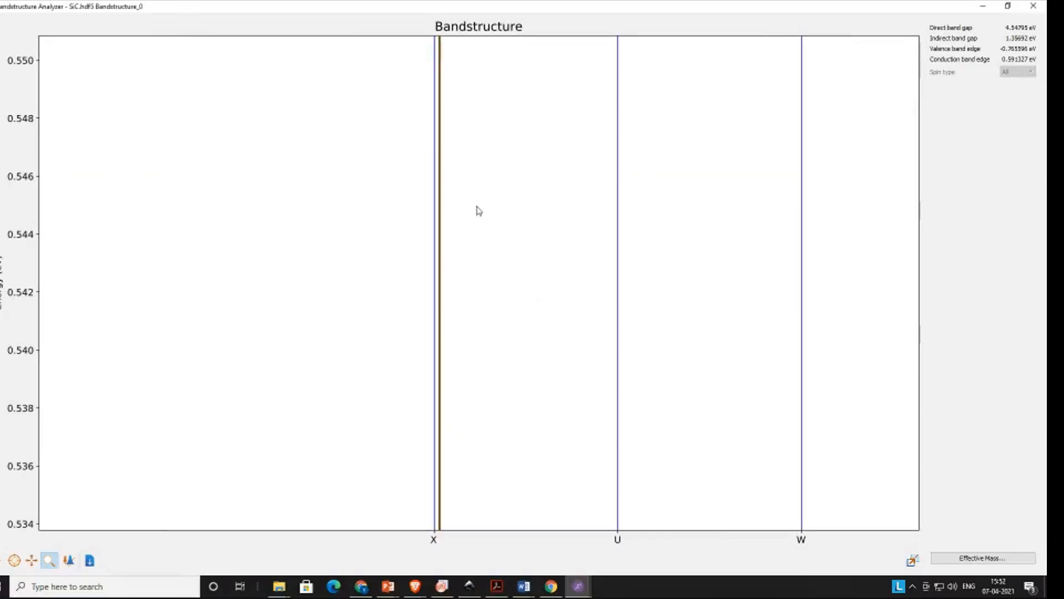
click(4, 560)
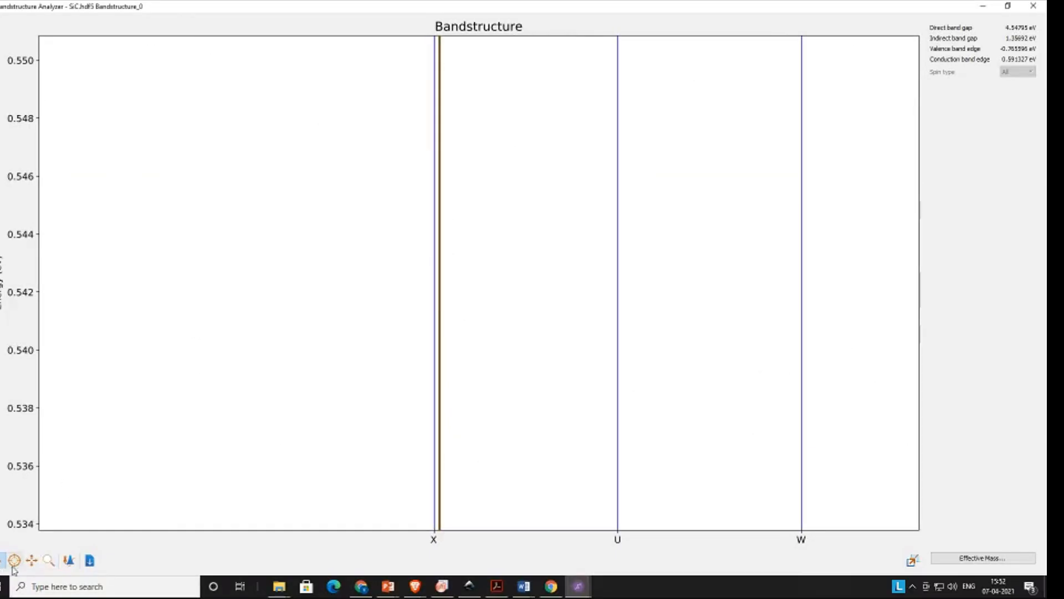
right_click(292, 283)
click(303, 290)
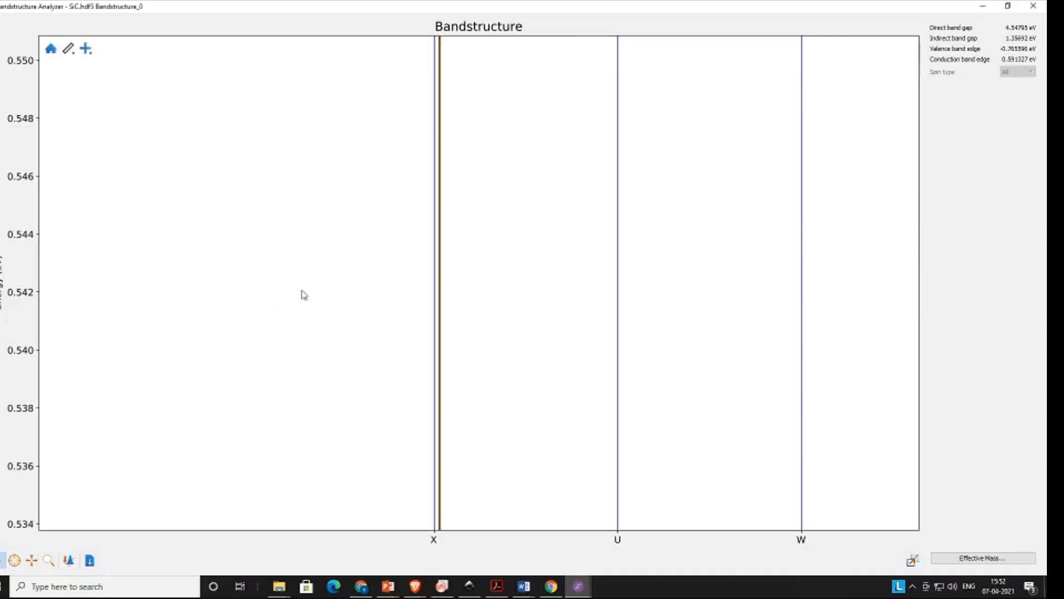
double_click(302, 291)
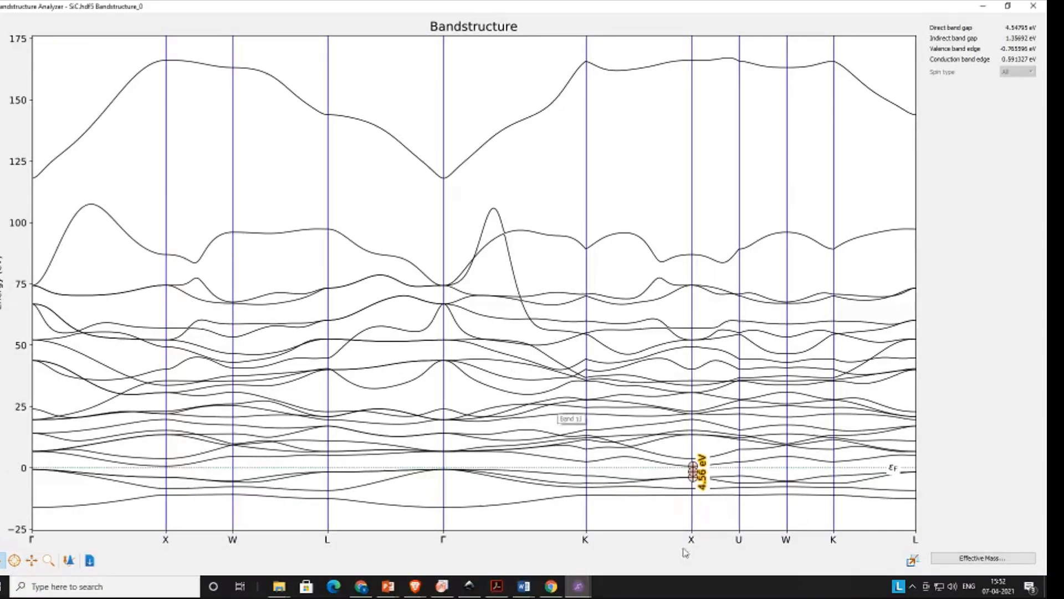
Step: Try enlarging the plot around the gap measurement, autoscaling it between attempts
scroll(687, 521, up, 3)
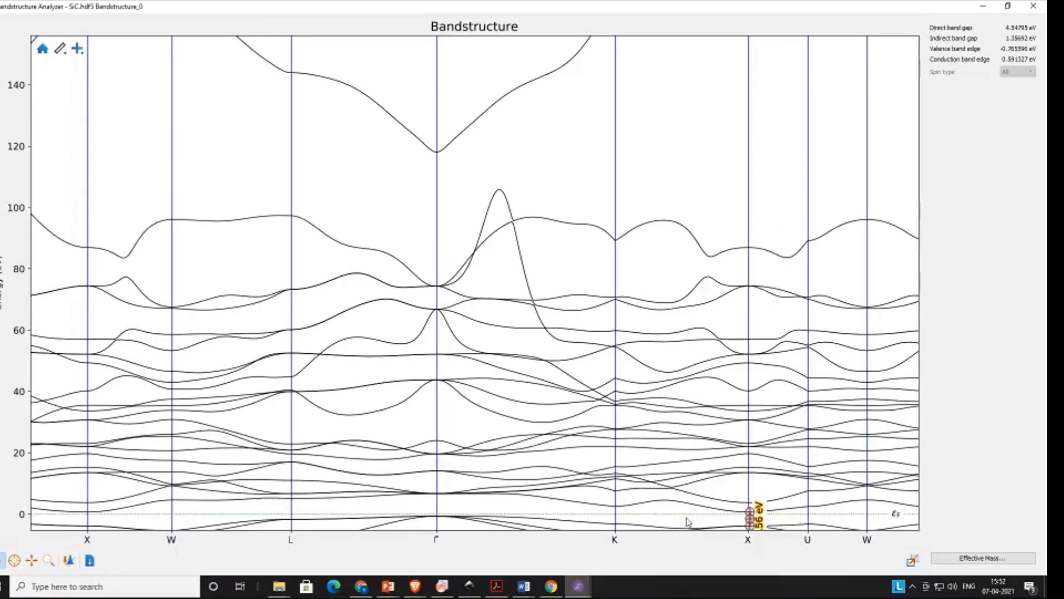
scroll(671, 470, down, 4)
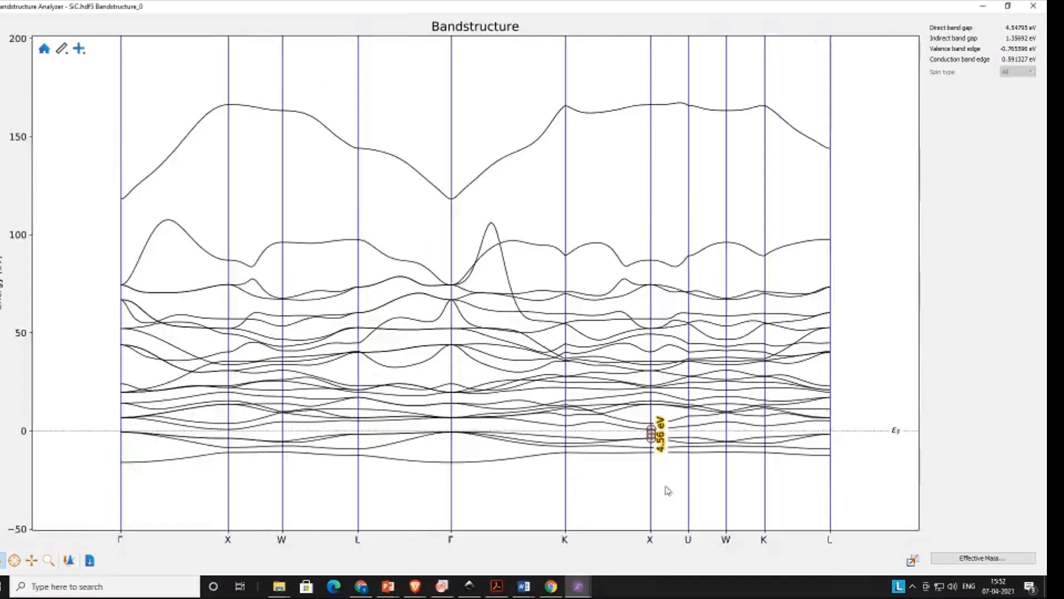
scroll(669, 474, up, 2)
scroll(668, 488, down, 2)
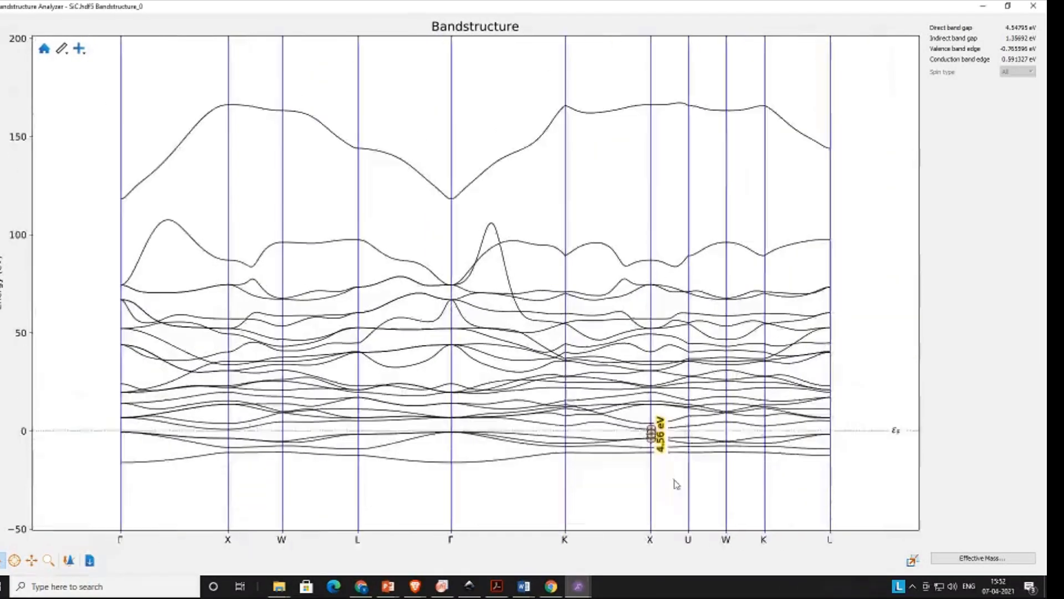
right_click(671, 435)
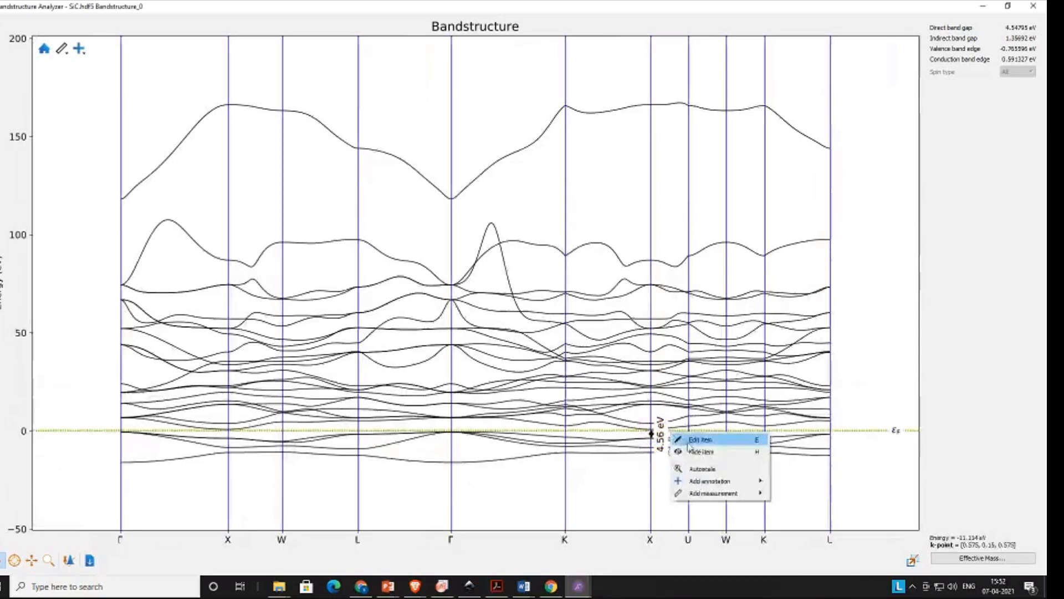
click(704, 469)
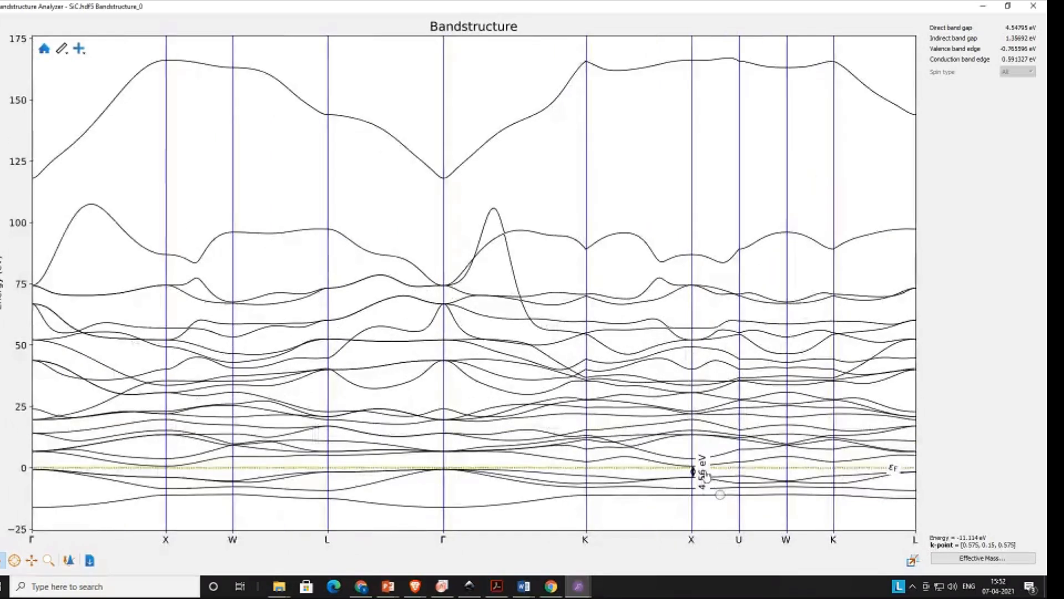
right_click(701, 501)
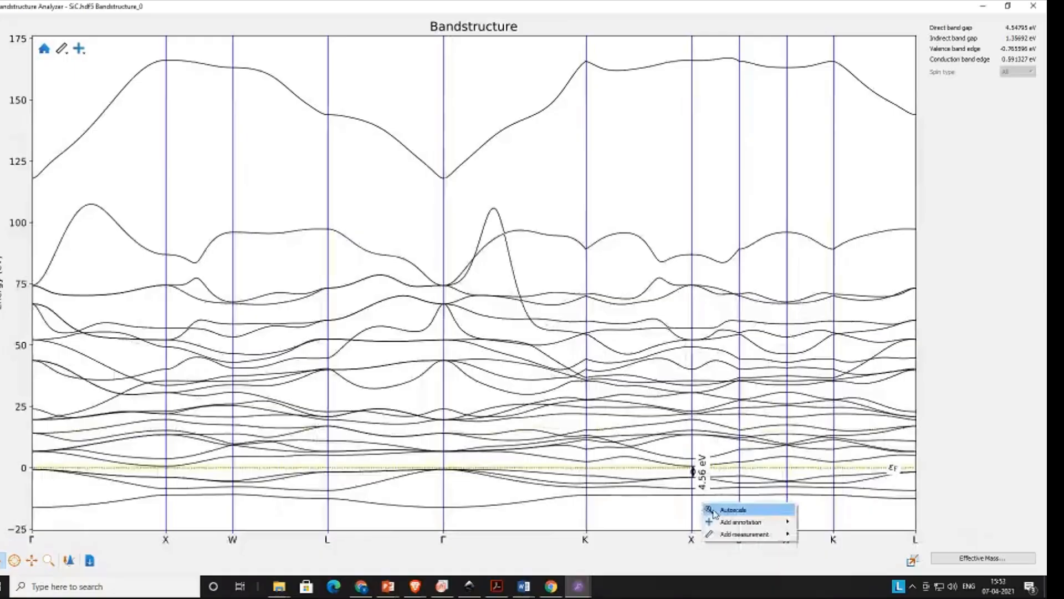
click(713, 508)
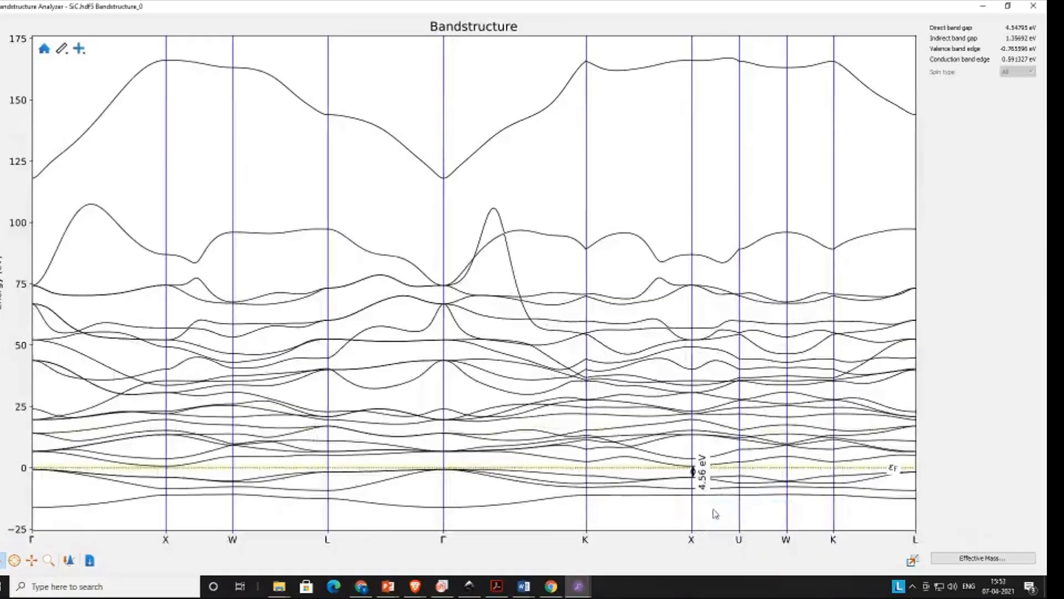
right_click(666, 476)
click(682, 480)
scroll(724, 528, up, 1)
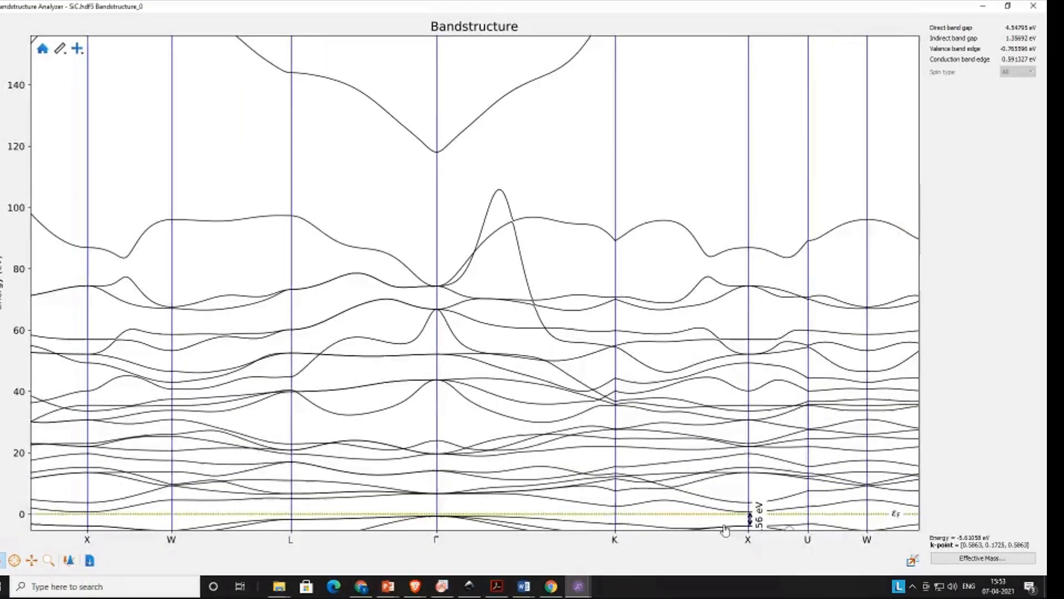
scroll(723, 526, down, 1)
Step: Pan and zoom the plot to the gap measurement at the X point near the Fermi level
click(31, 560)
drag(653, 460, 341, 219)
scroll(394, 248, up, 1)
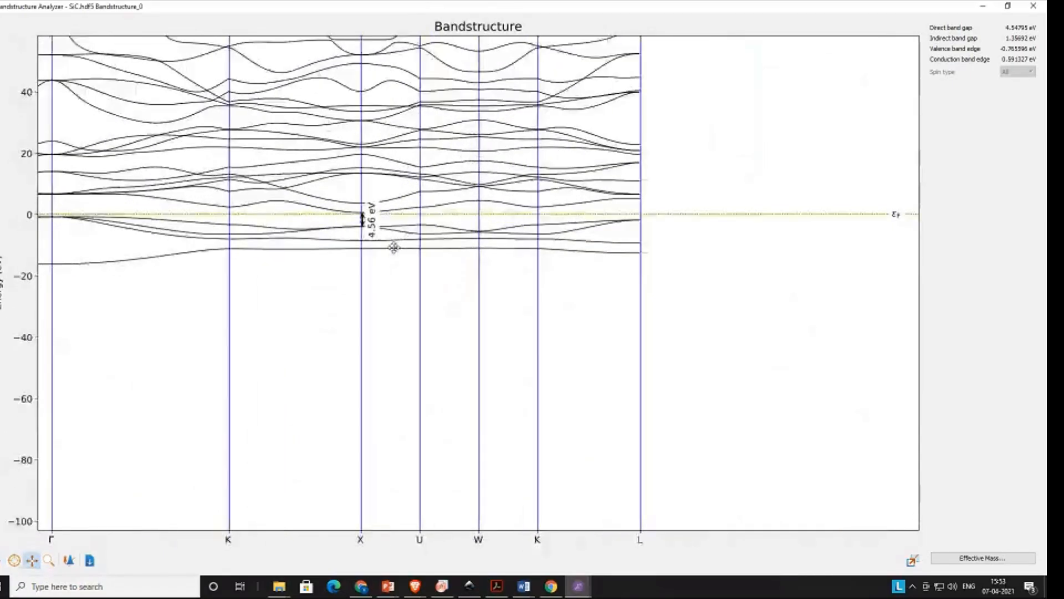
scroll(393, 247, up, 2)
scroll(224, 160, up, 2)
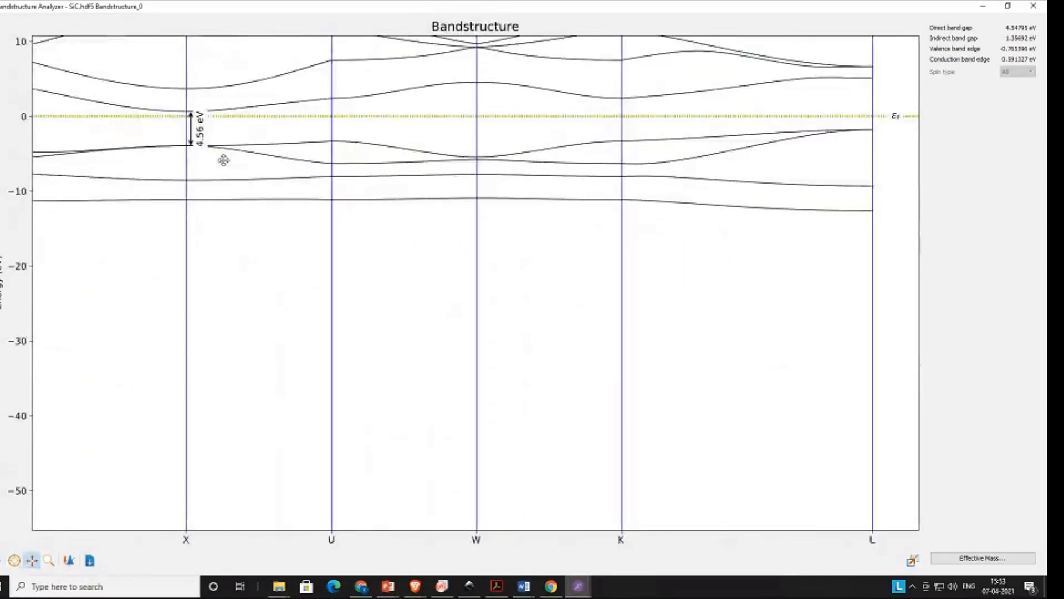
Step: Close the panned band structure plot and reopen the SiC band structure in a maximized Bandstructure Analyzer
drag(221, 164, 579, 454)
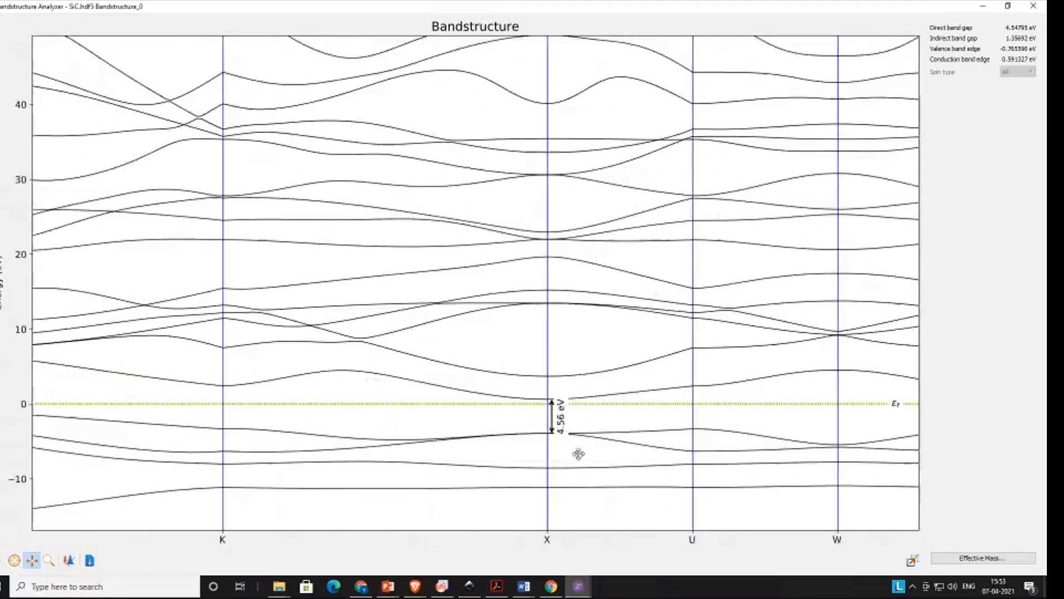
scroll(572, 454, up, 1)
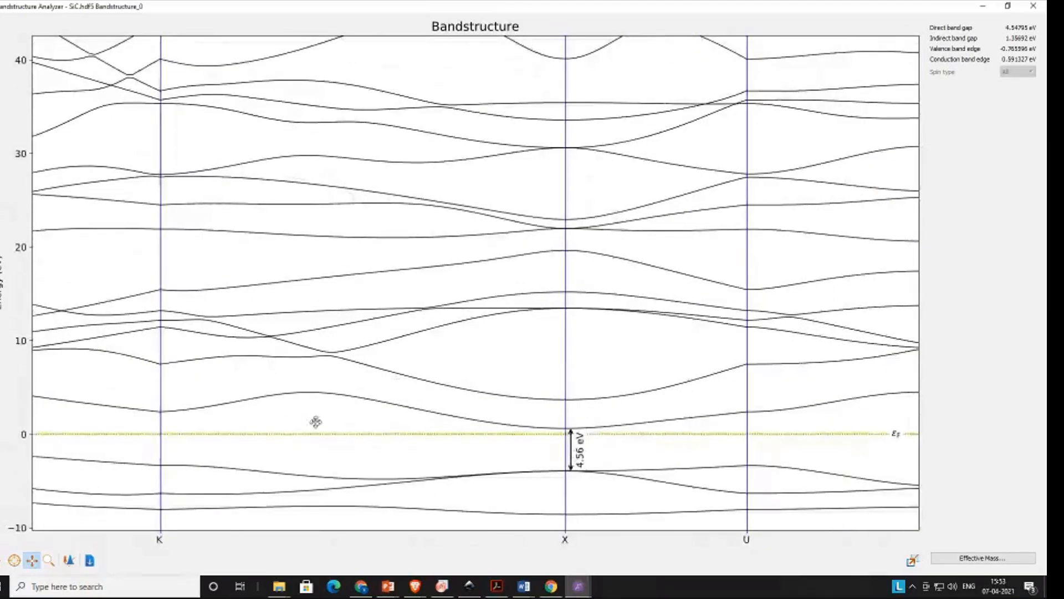
drag(316, 422, 467, 387)
click(1033, 6)
double_click(907, 162)
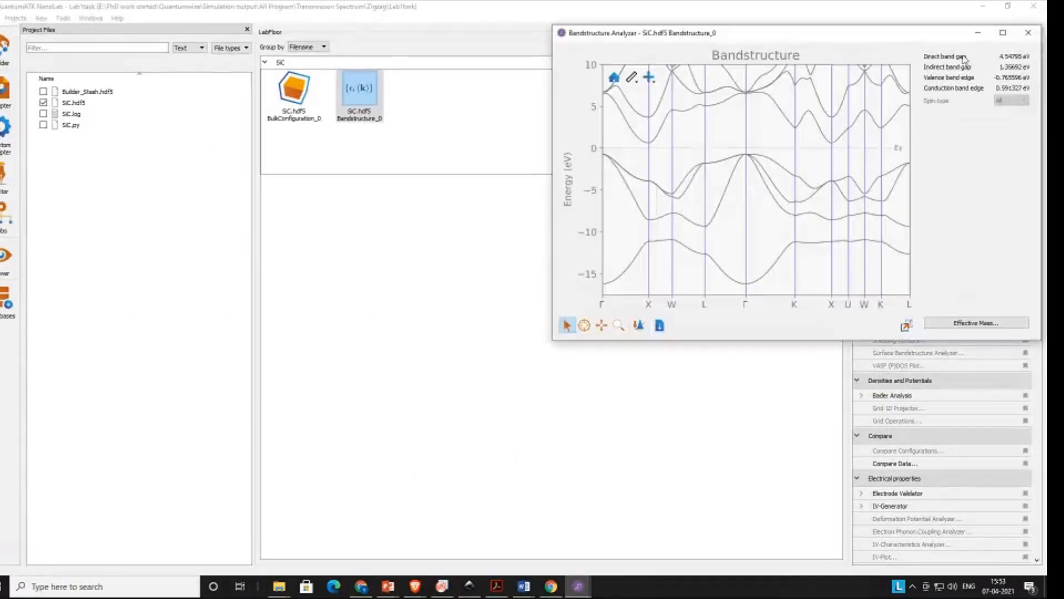
click(1002, 34)
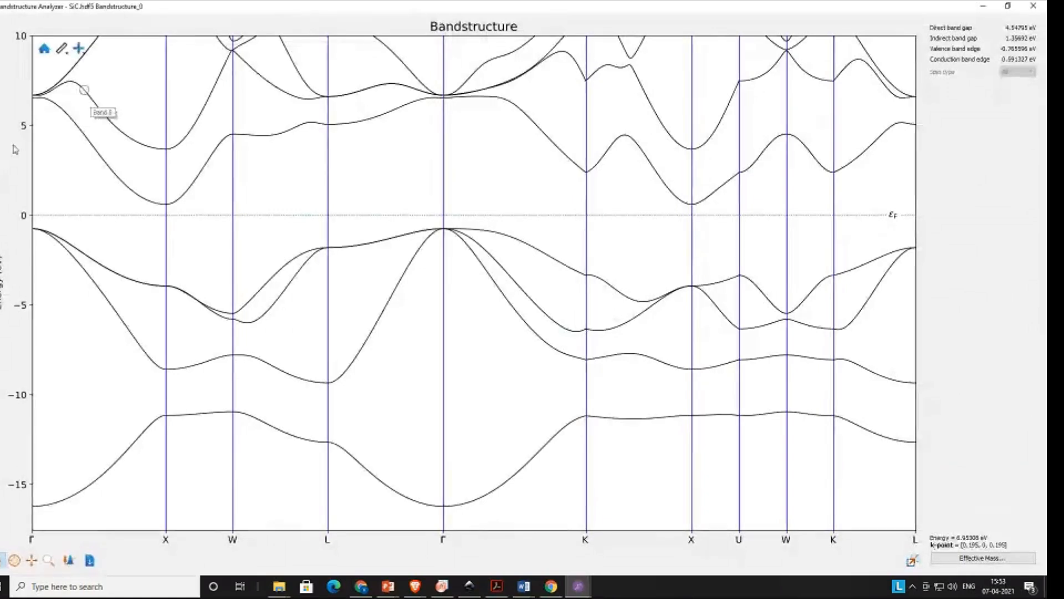
Step: Add a free measurement from the lowest conduction band to the highest valence band at the first X point
click(62, 49)
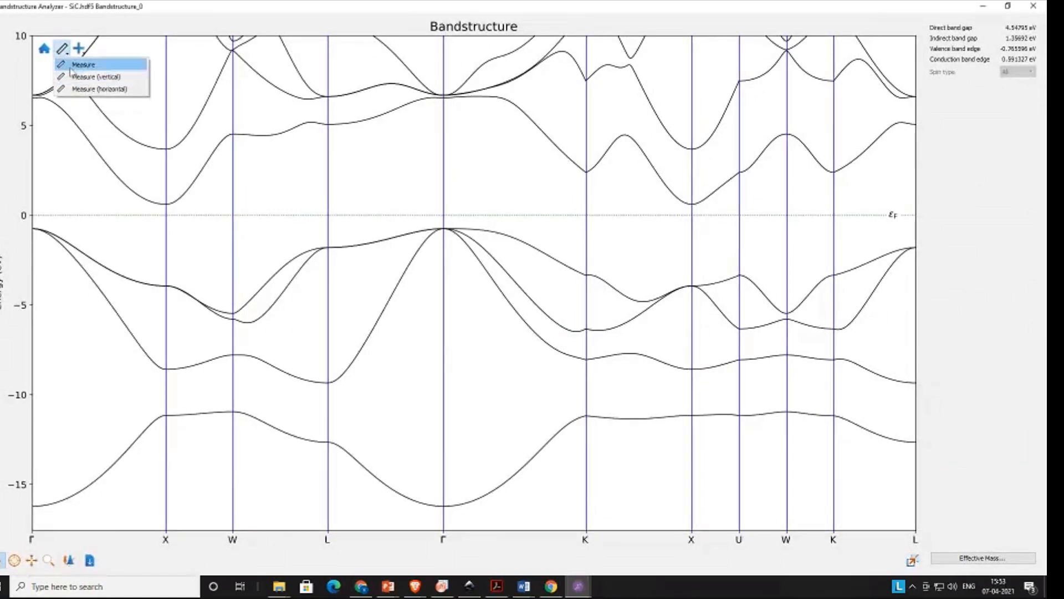
click(78, 65)
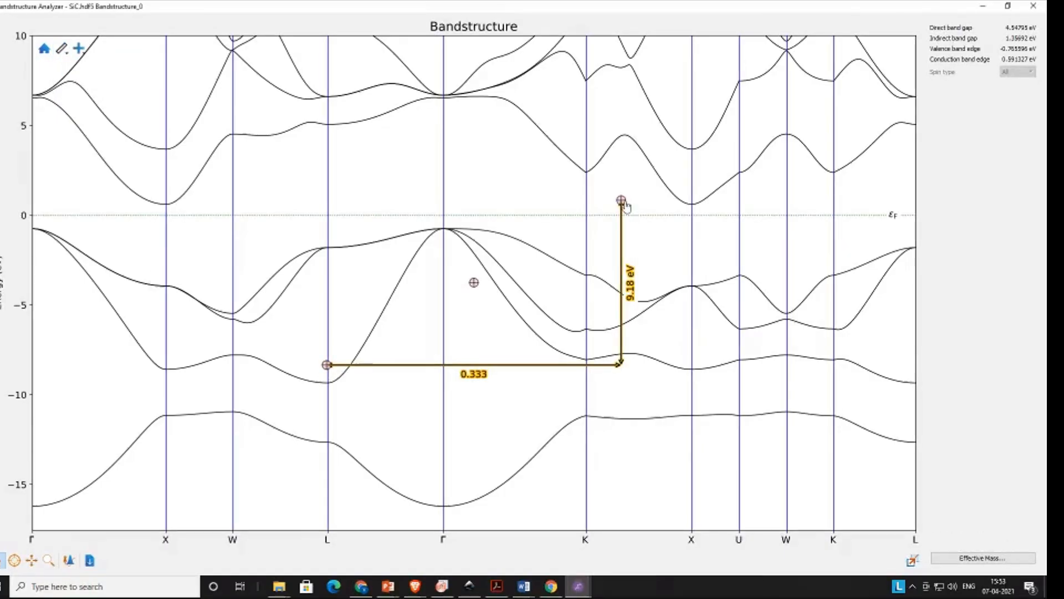
click(166, 205)
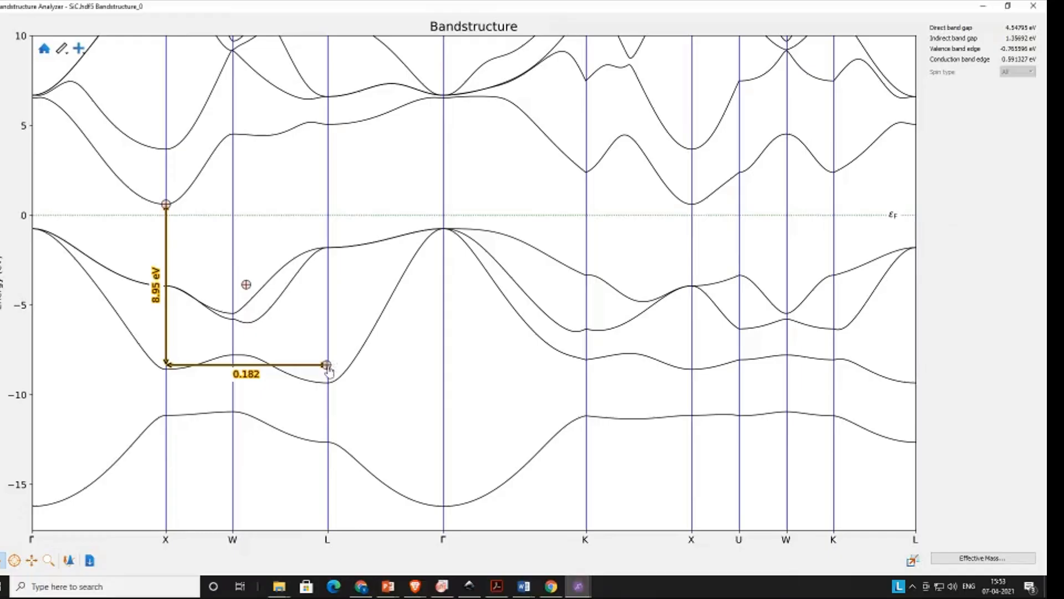
click(166, 287)
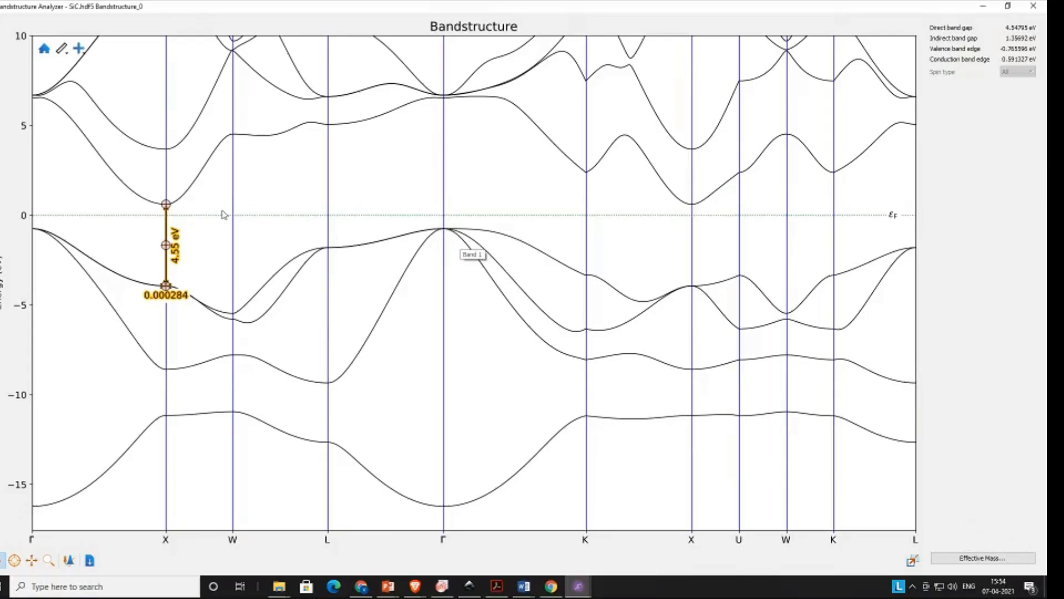
Step: Add a second free measurement from the valence band maximum at Γ to the conduction band minimum at the X point between K and U
click(62, 49)
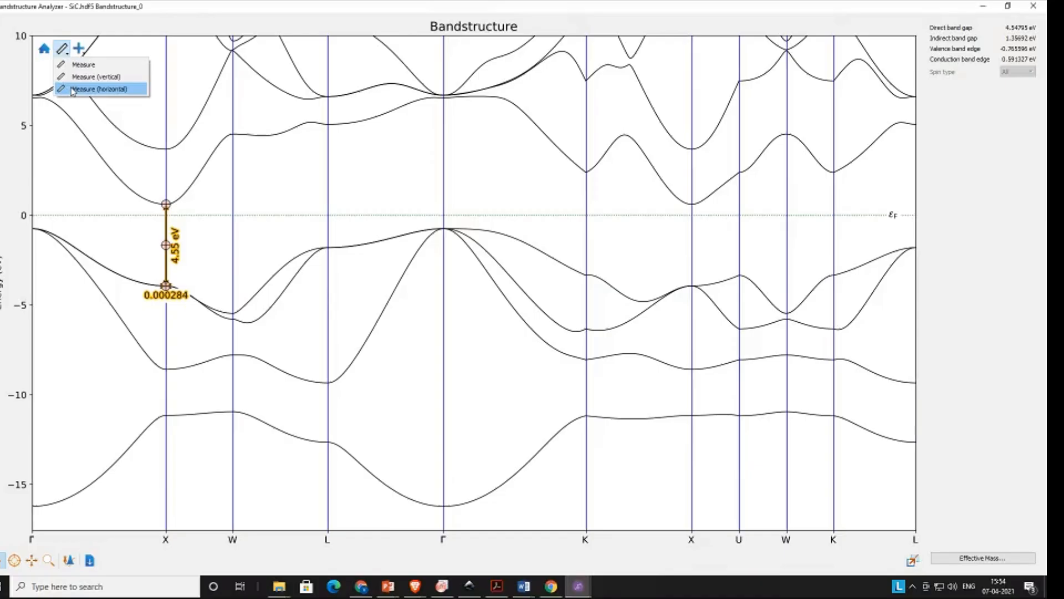
click(73, 68)
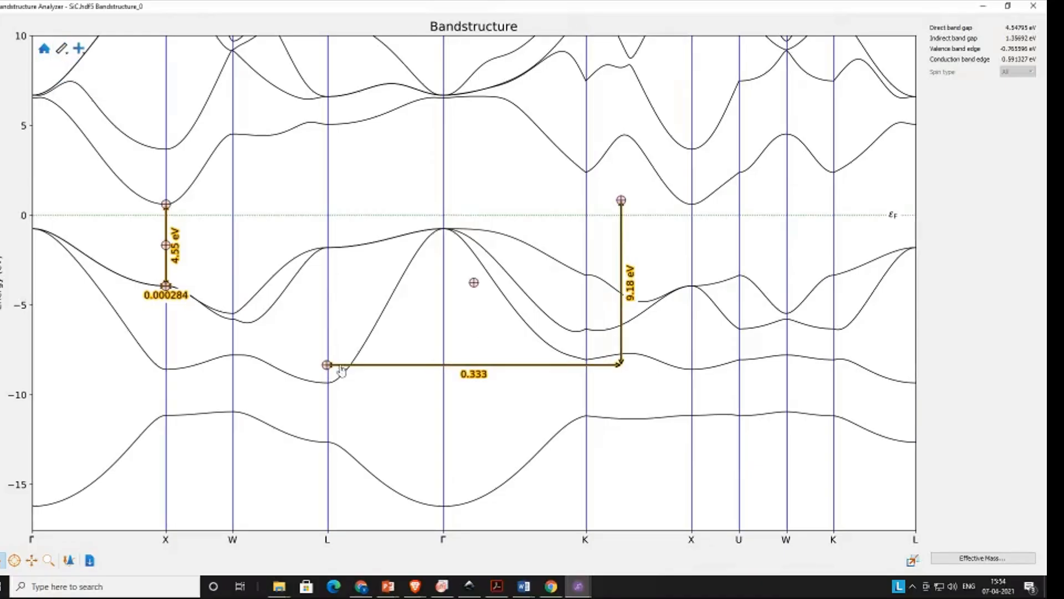
drag(350, 356, 444, 229)
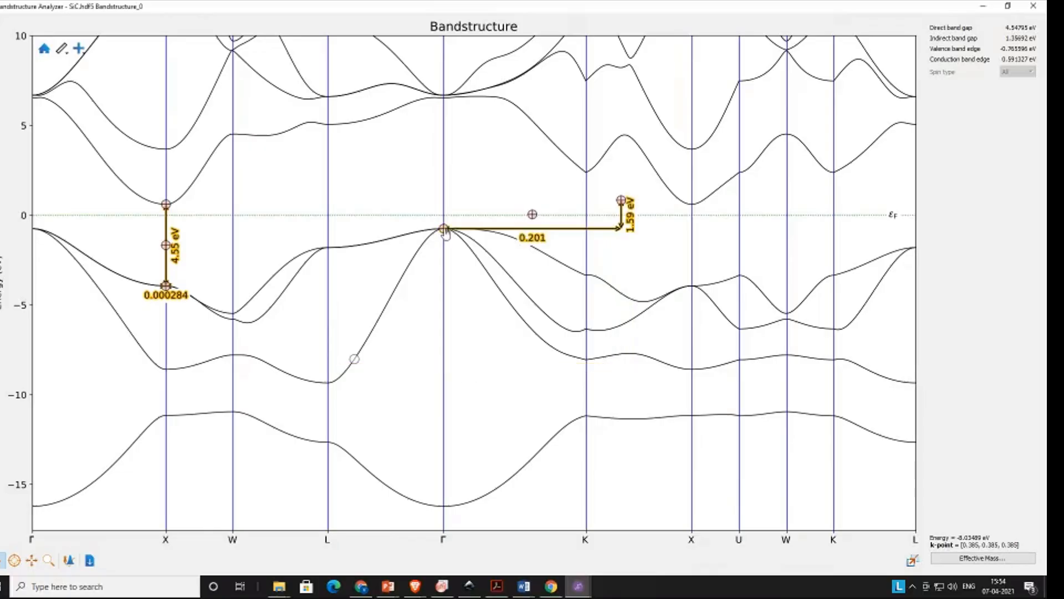
drag(621, 201, 694, 211)
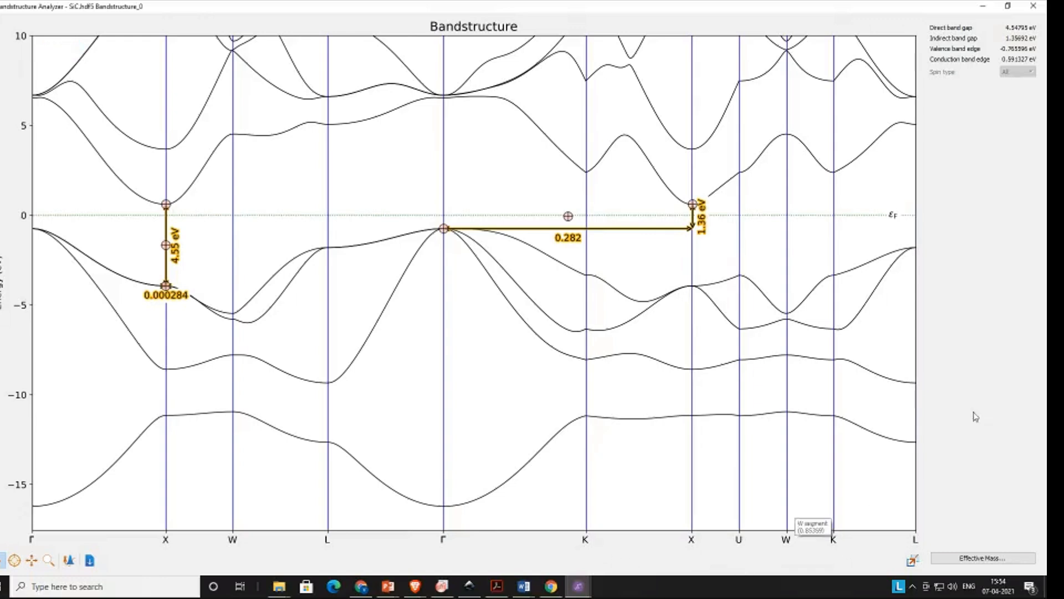
Step: Close the band structure plot and return to the SiC structure in the Builder, exiting its distance measurement
click(1040, 6)
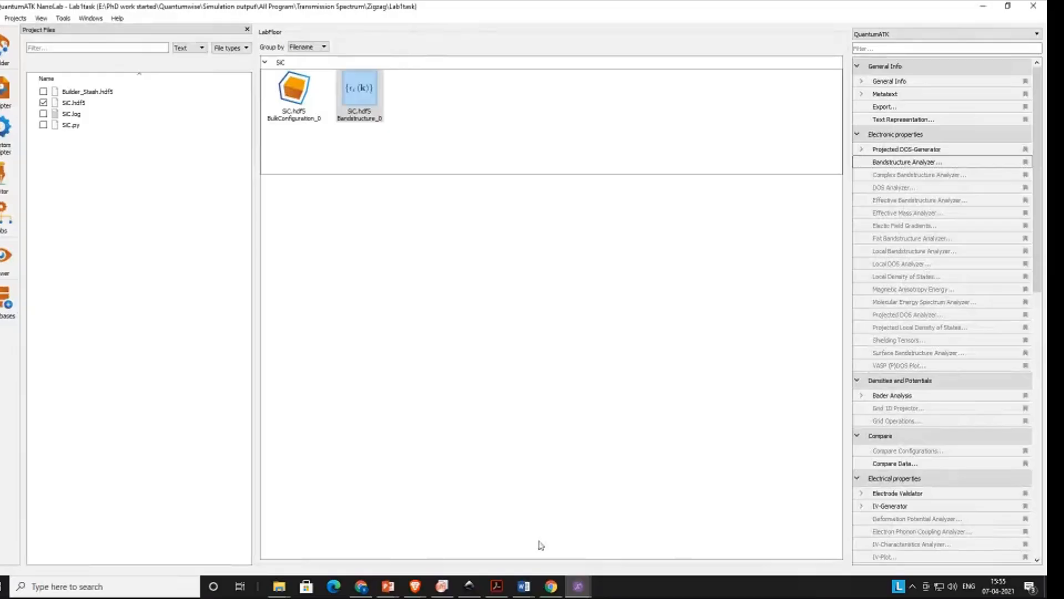
mouse_move(579, 586)
click(537, 551)
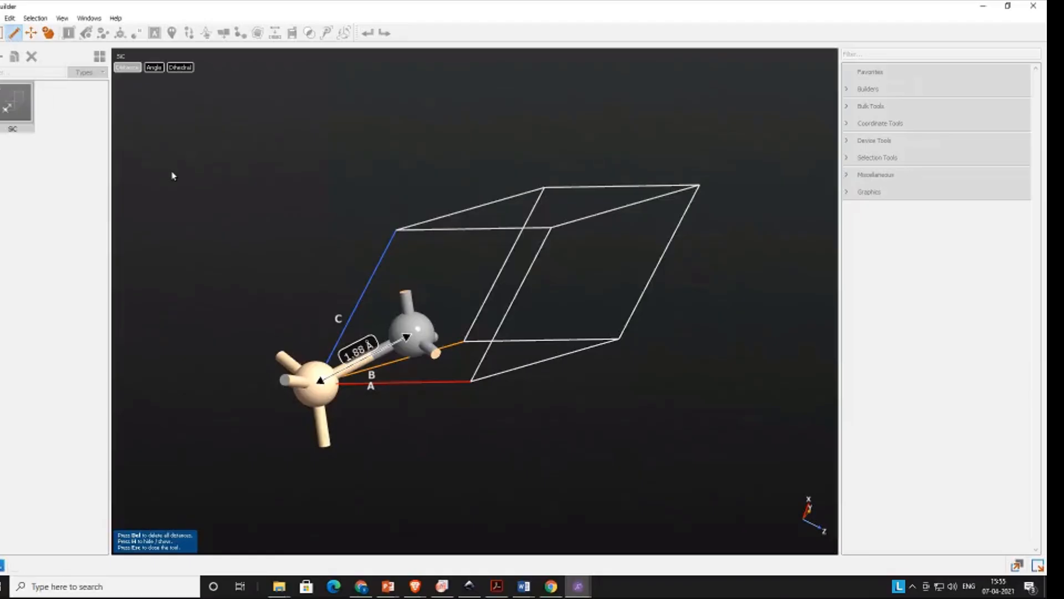
key(Escape)
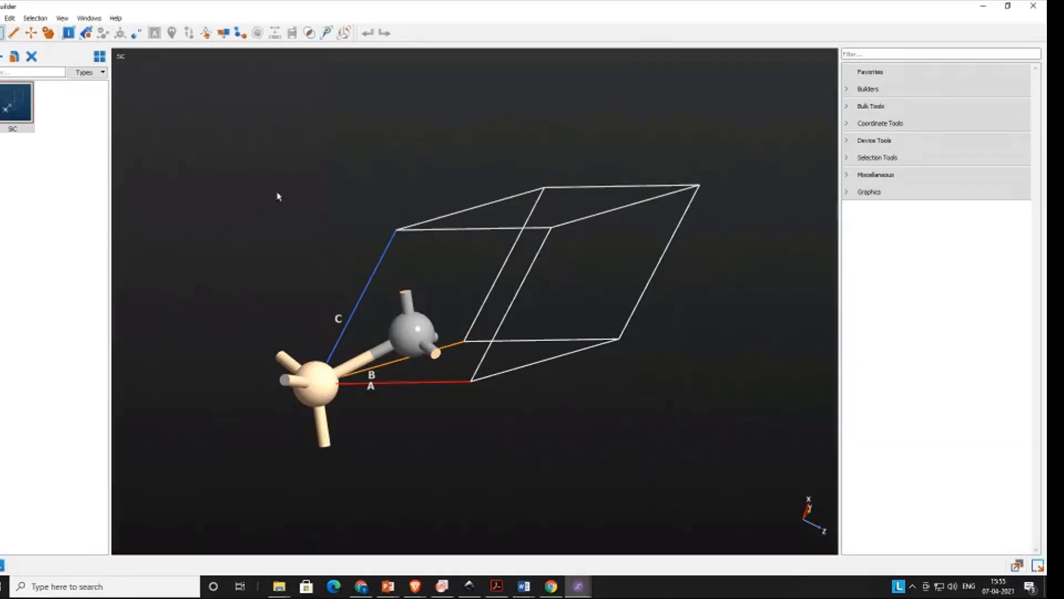
Step: Select both atoms of the SiC cell and open the Brillouin Zone Viewer over the 3D view
click(846, 106)
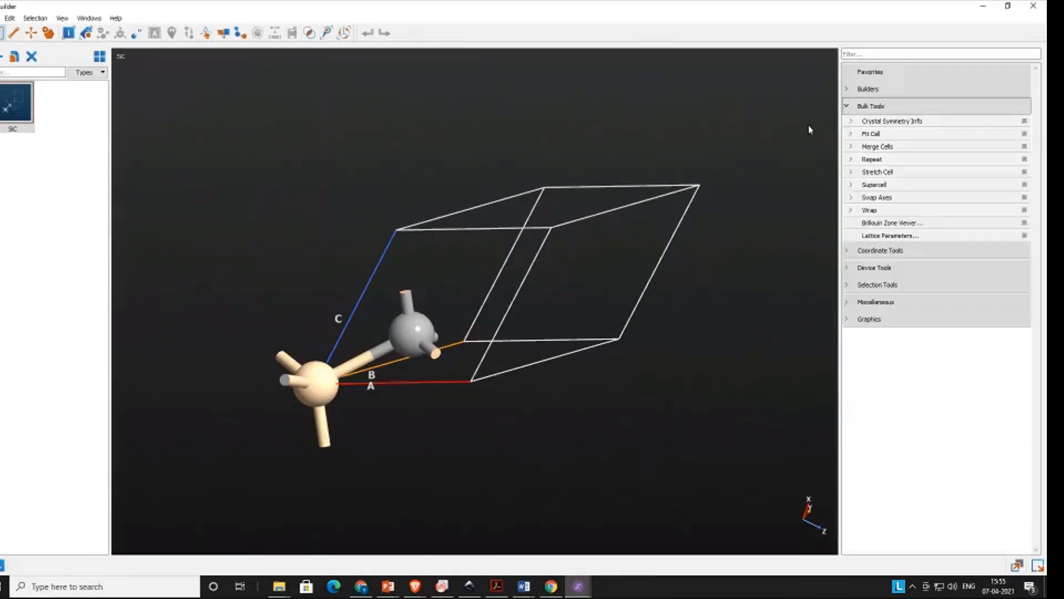
drag(673, 118, 233, 483)
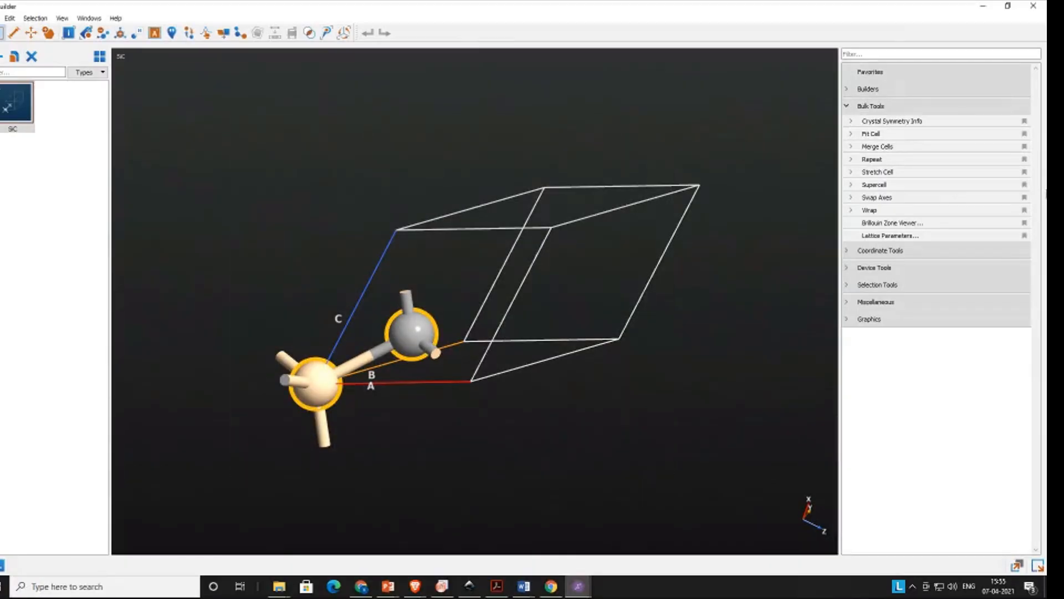
double_click(903, 224)
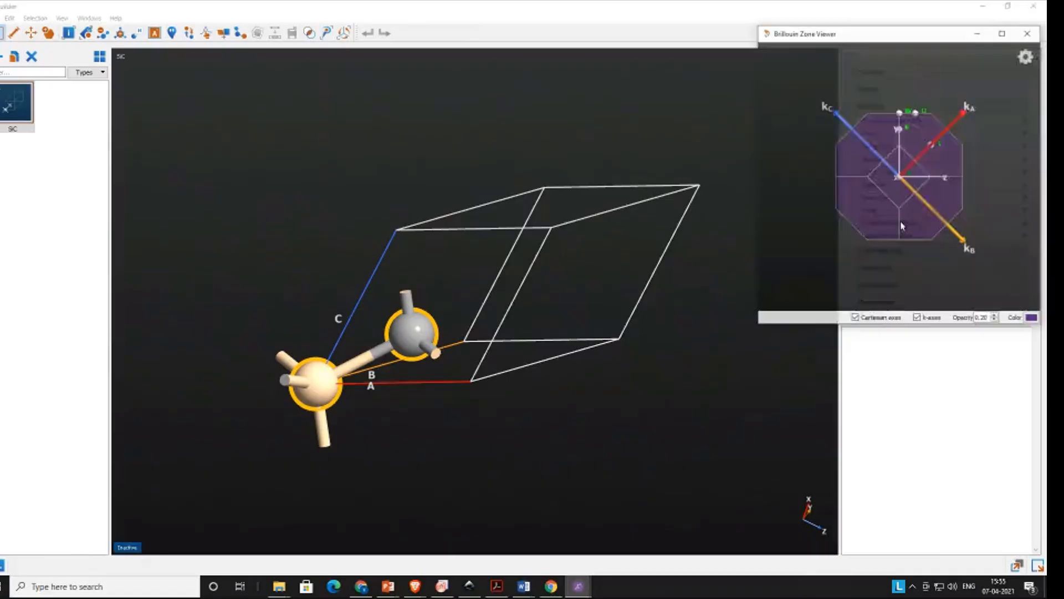
drag(932, 40, 474, 94)
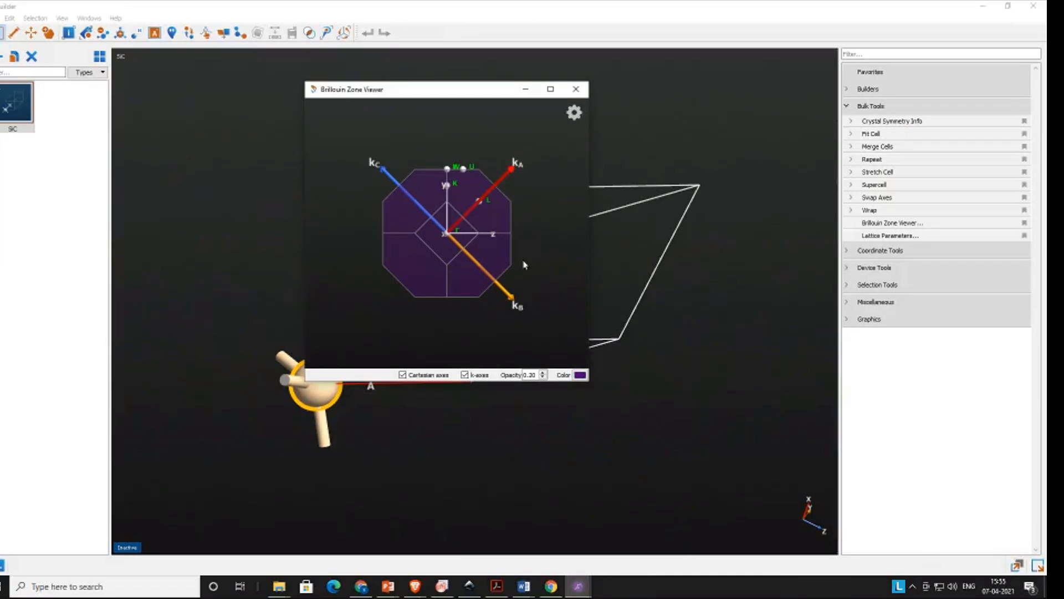
Step: Examine the Brillouin zone's Γ, X, U, W, K and L points up close from several angles, and close the viewer
drag(528, 267, 469, 328)
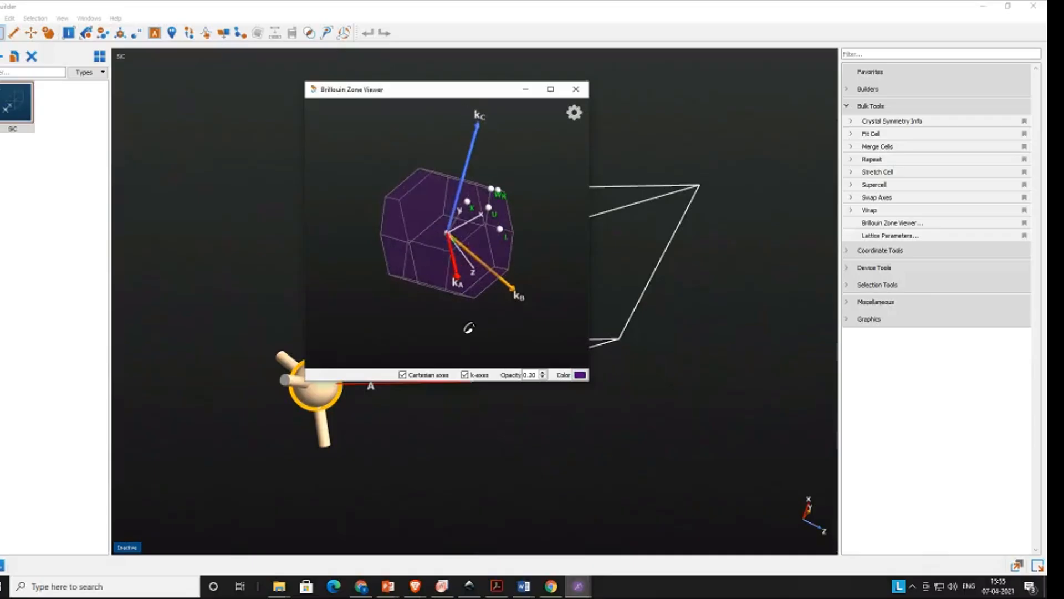
scroll(455, 244, up, 5)
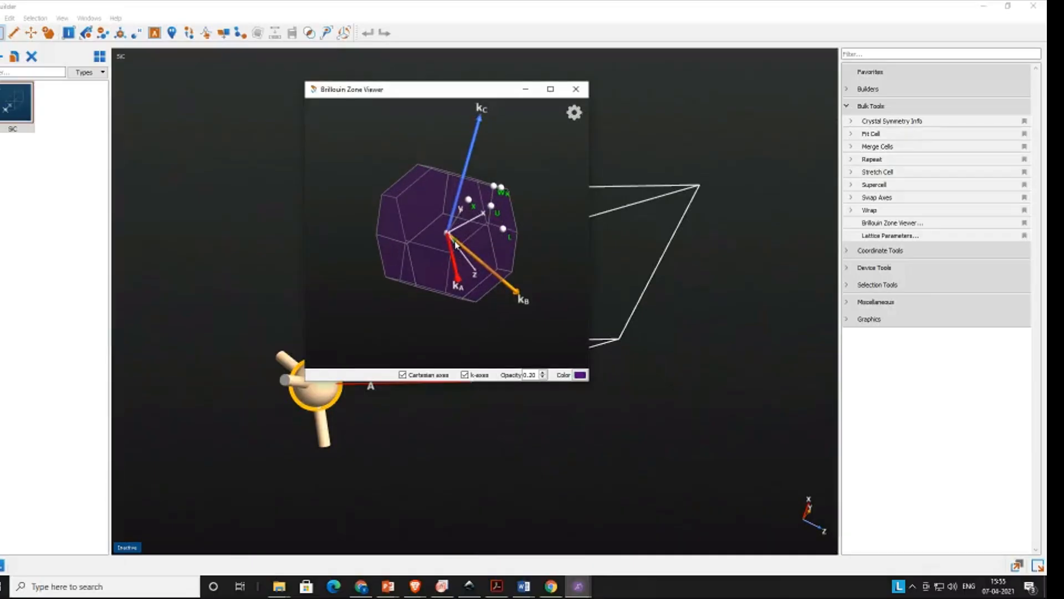
scroll(456, 245, up, 1)
mouse_move(516, 249)
mouse_down()
mouse_move(490, 257)
mouse_move(505, 244)
mouse_up()
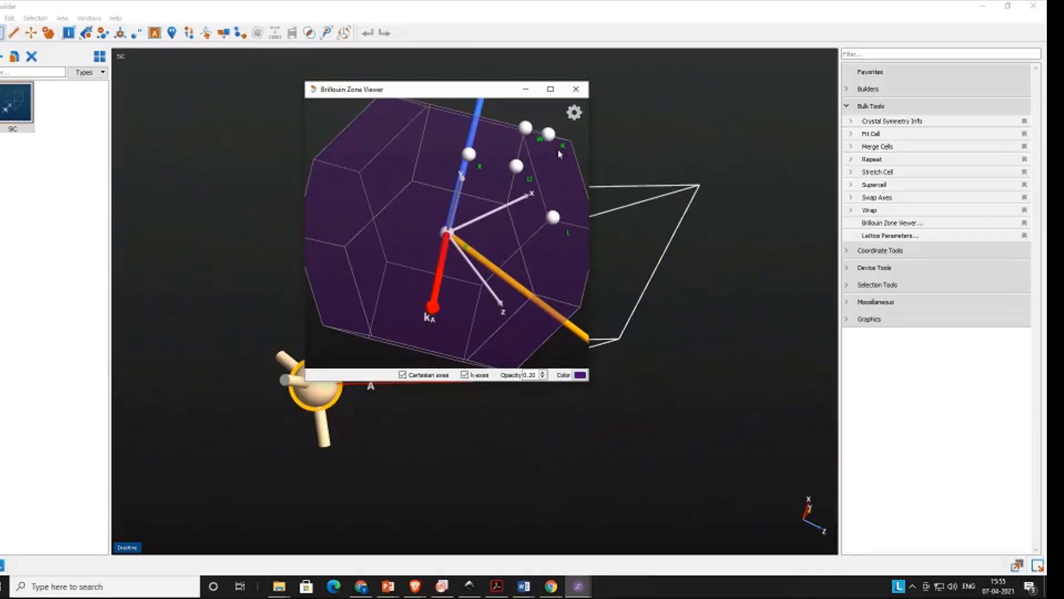
drag(570, 197, 539, 218)
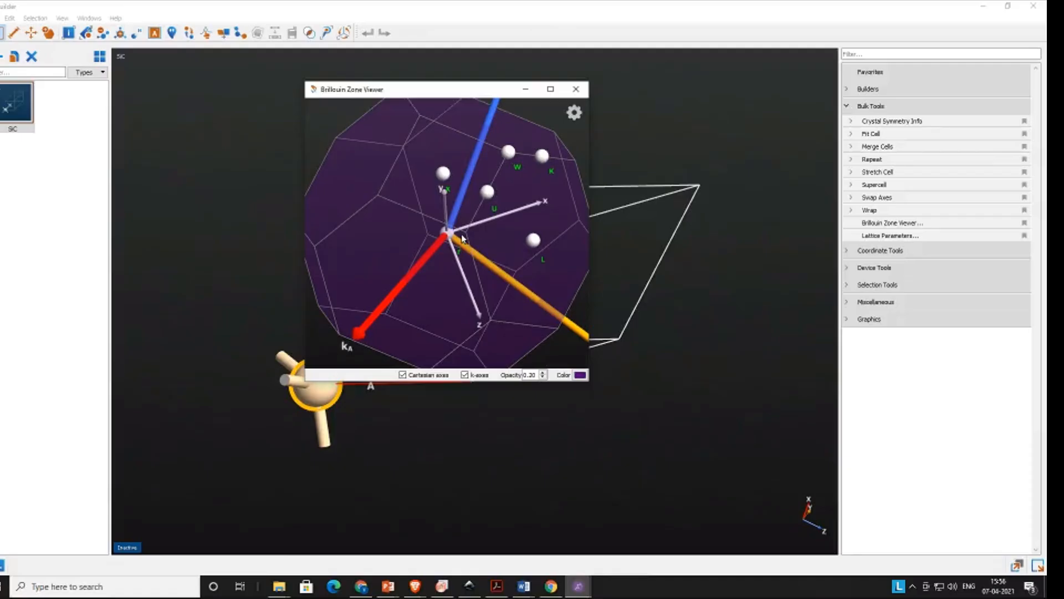
click(576, 89)
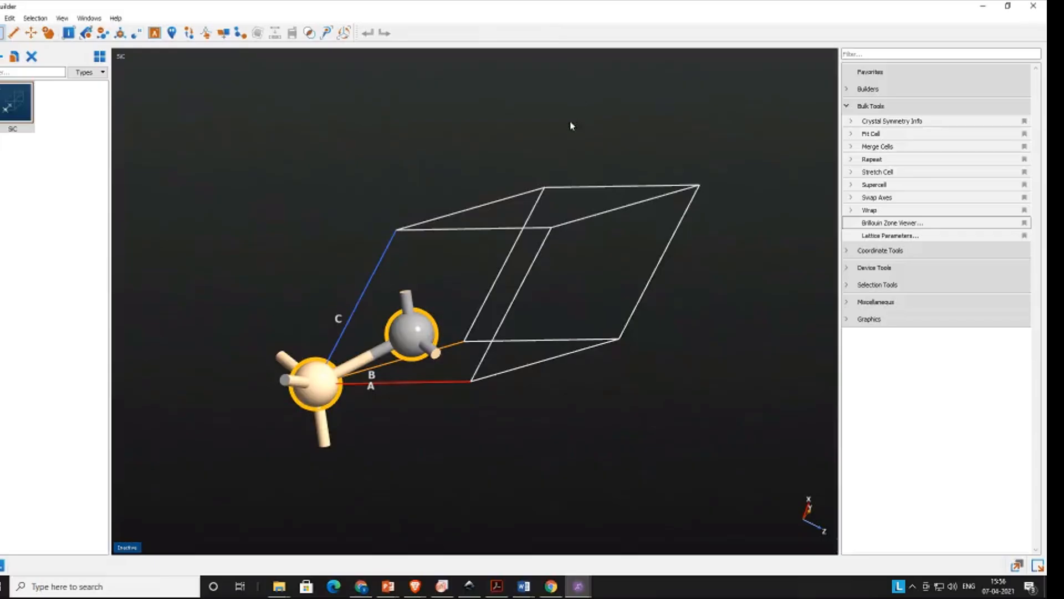
Step: Delete the SiC configuration from the Builder stash
scroll(498, 413, down, 3)
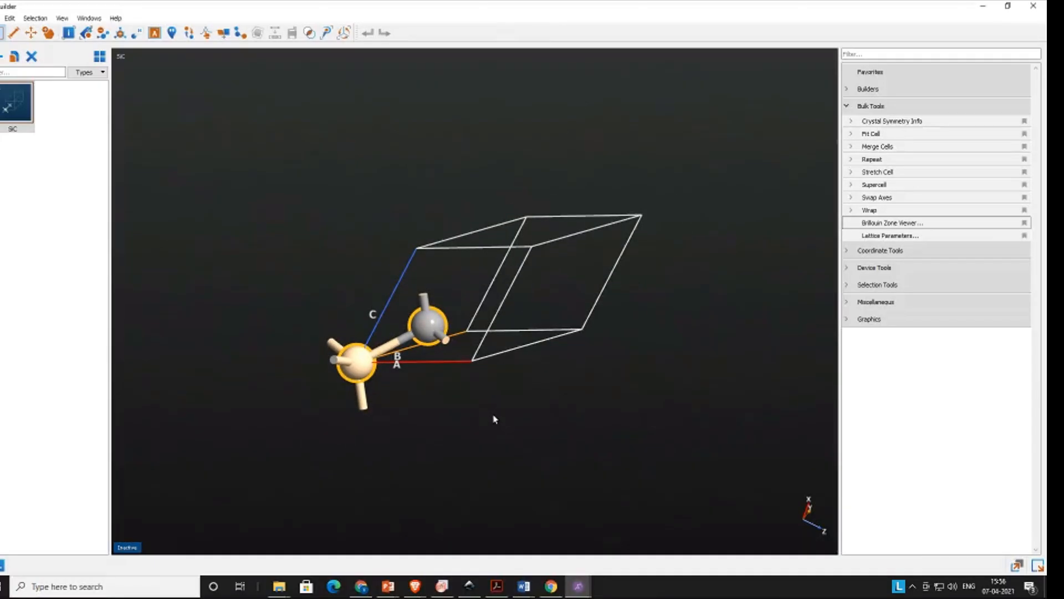
click(13, 125)
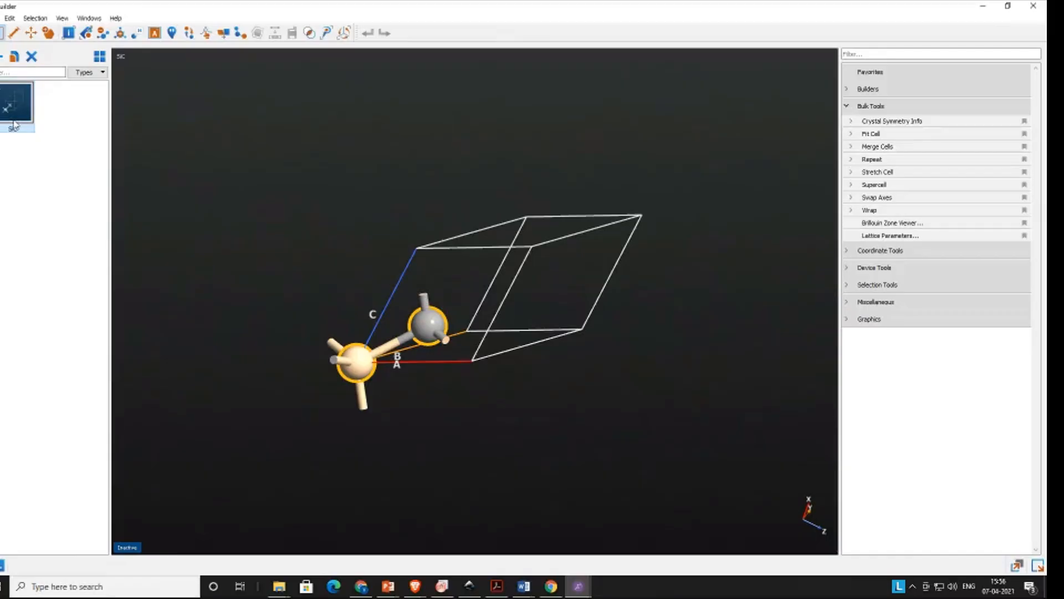
key(Delete)
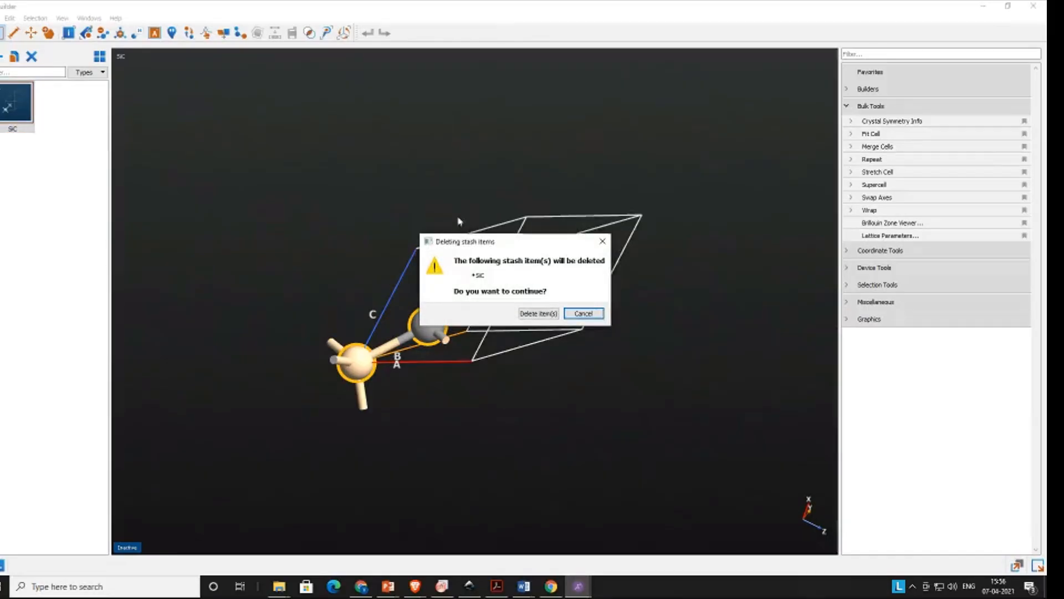
click(528, 310)
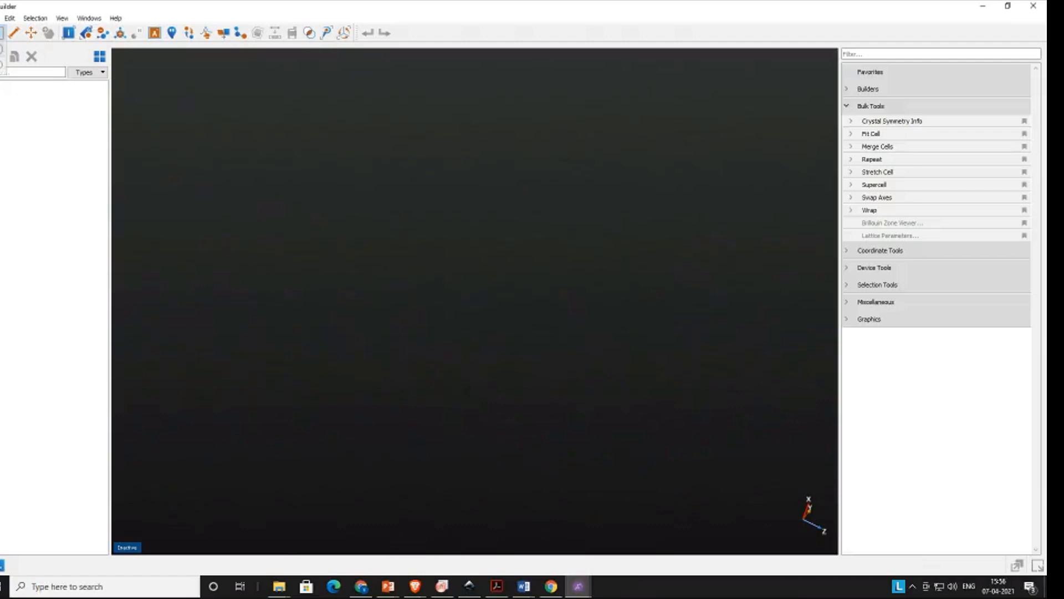
Step: Preview and build a carbon nanoribbon with a zigzag edge, 4 atoms wide, with dangling bonds passivated by hydrogen
click(2, 56)
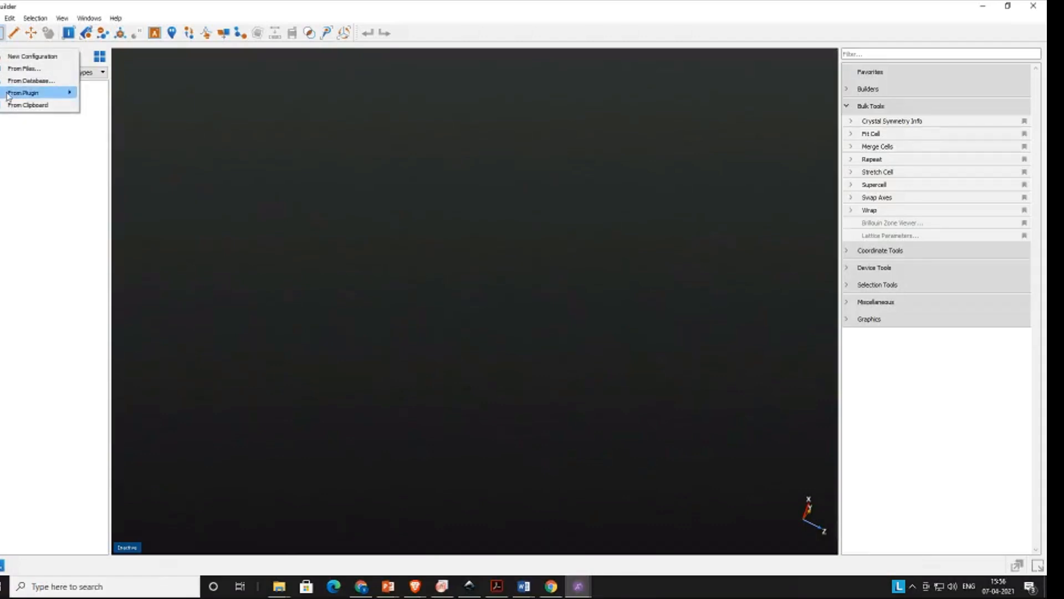
mouse_move(53, 93)
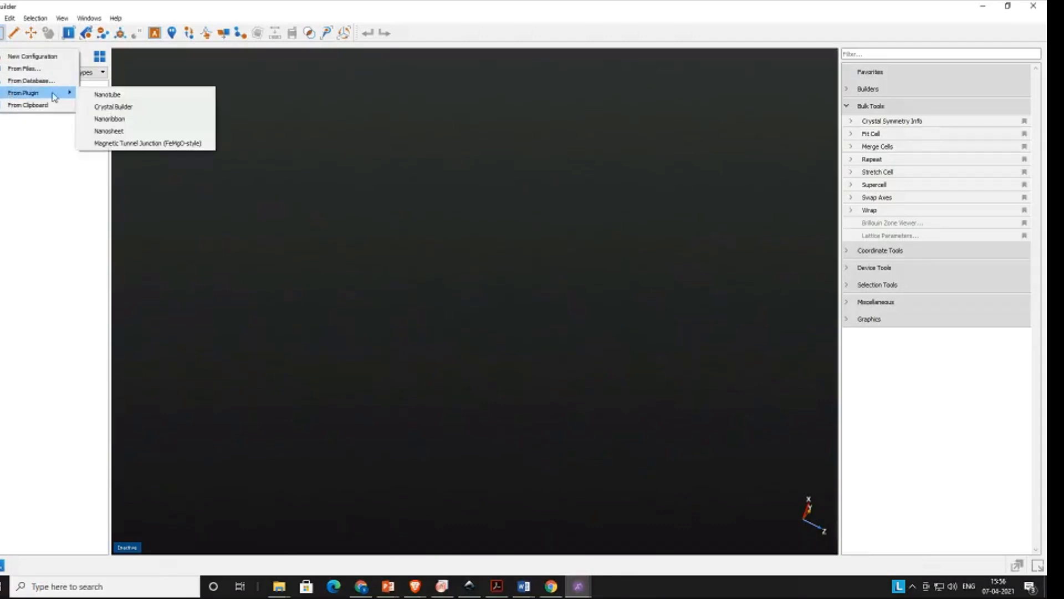
click(136, 124)
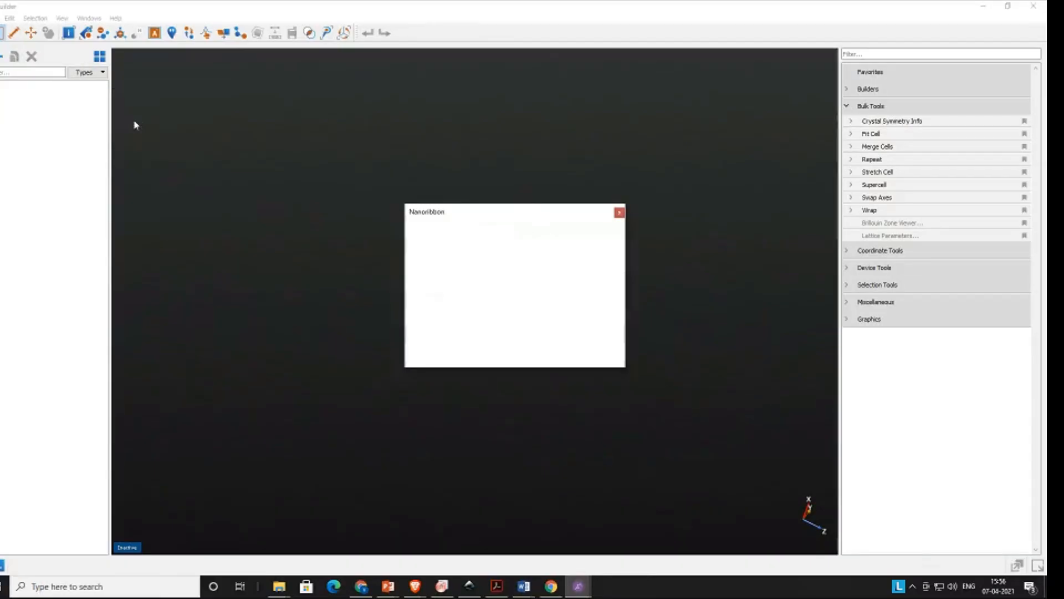
click(421, 323)
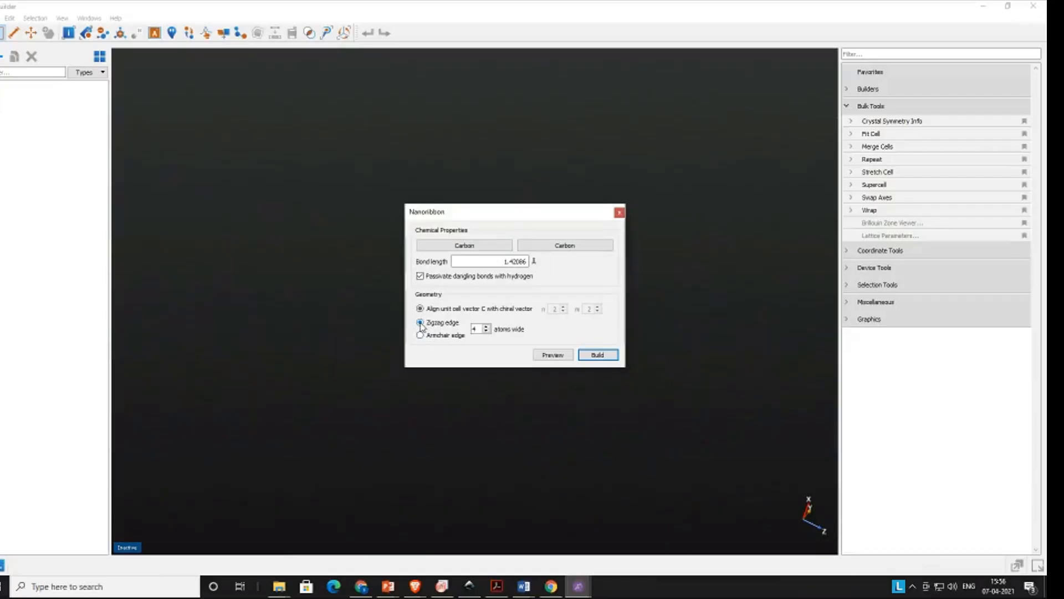
click(565, 356)
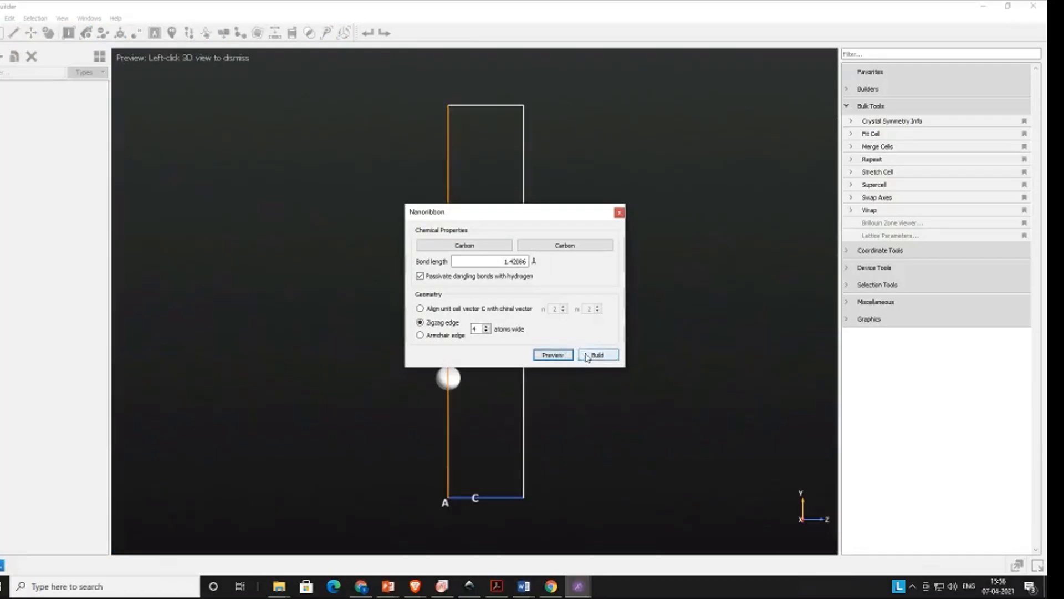
click(588, 356)
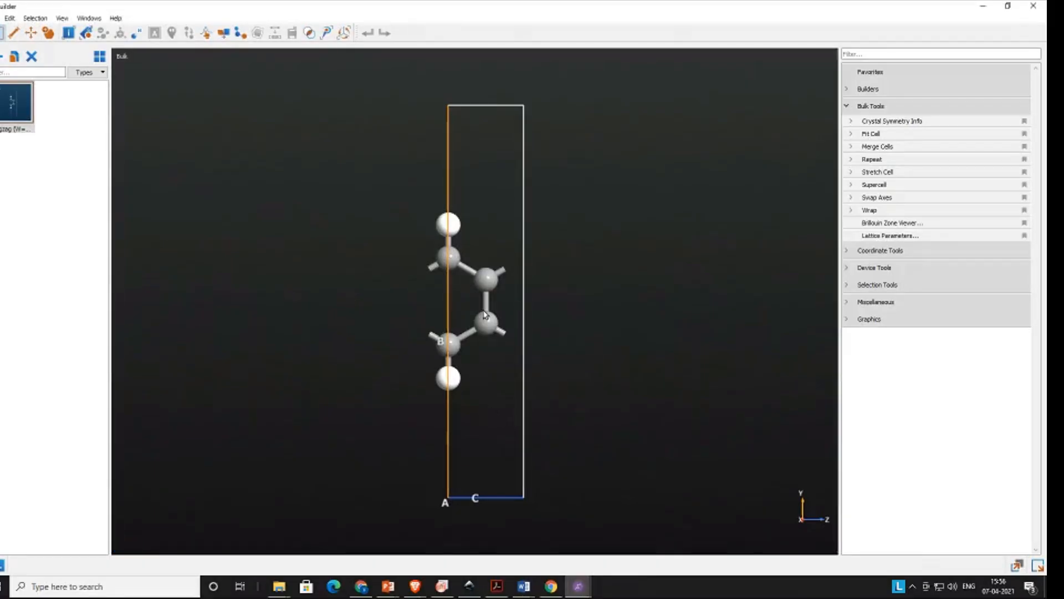
drag(561, 392, 561, 450)
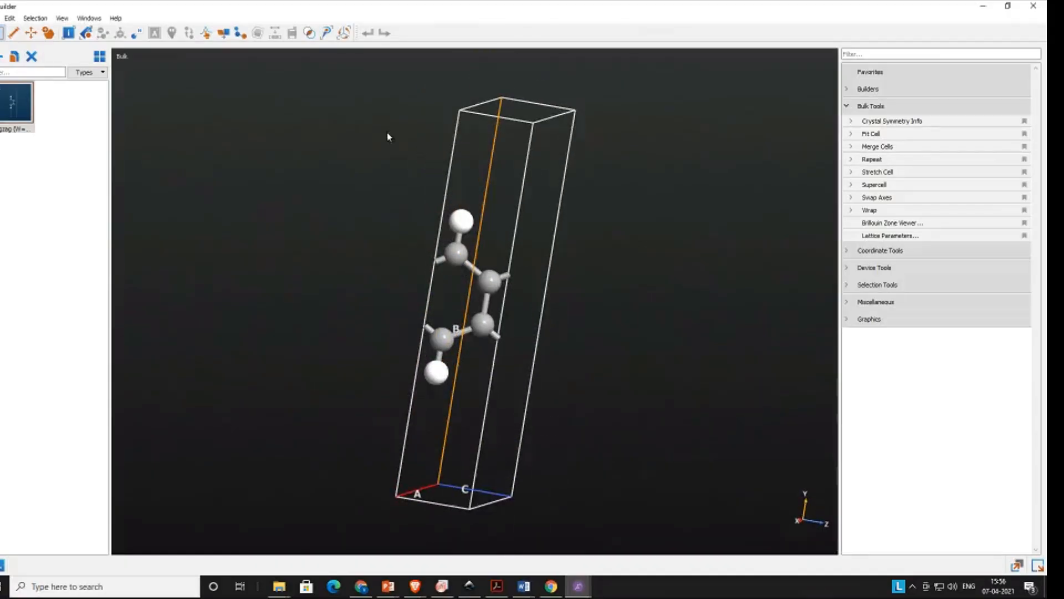
Step: Repeat the nanoribbon cell twice along the A axis, keeping one repetition along B and C
drag(388, 135, 357, 149)
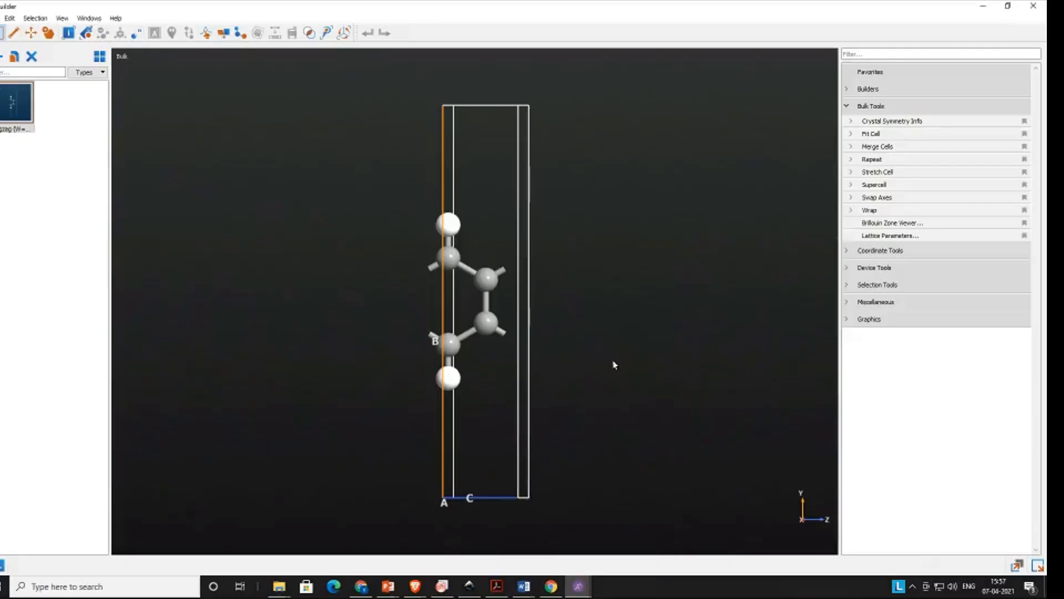
drag(595, 132, 368, 474)
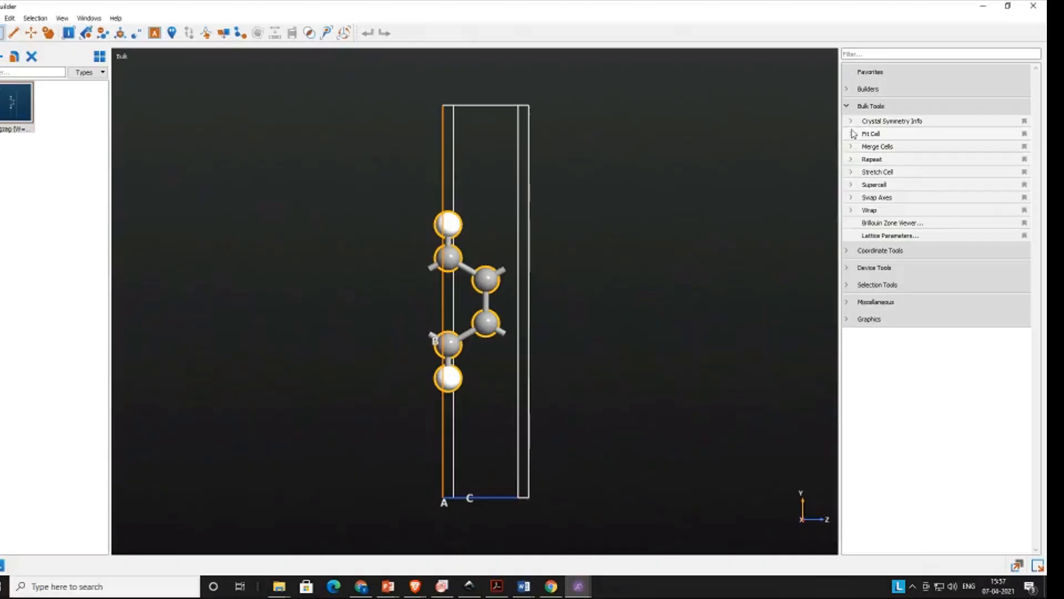
click(851, 160)
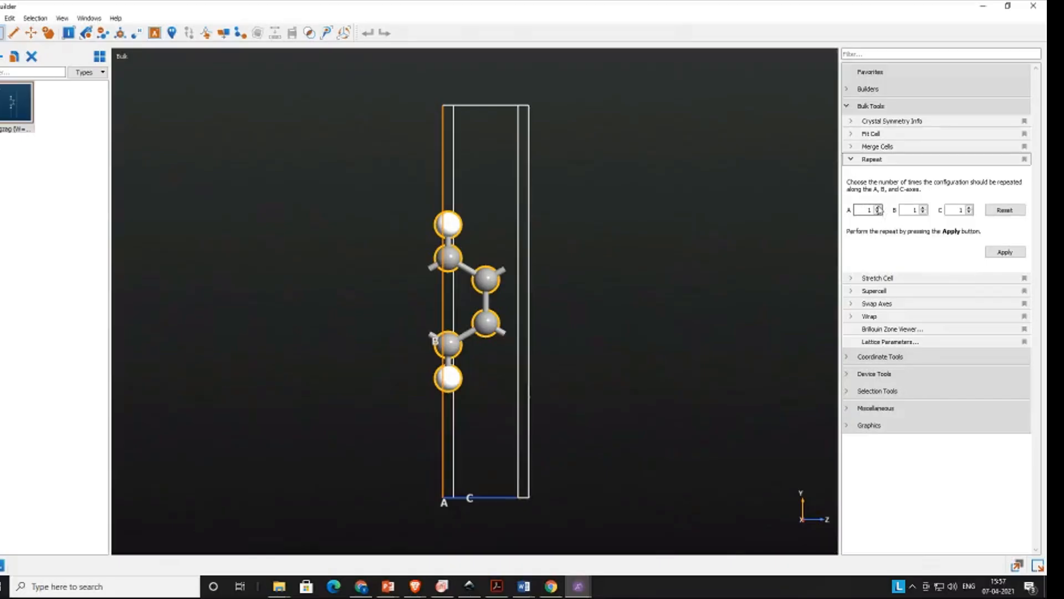
right_drag(465, 441, 479, 355)
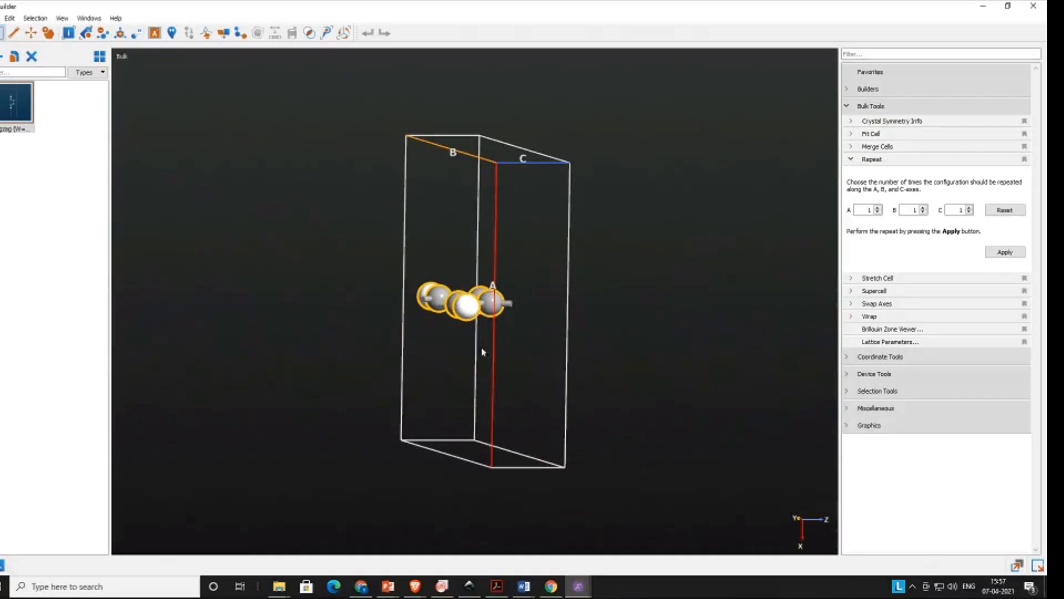
right_drag(572, 266, 490, 167)
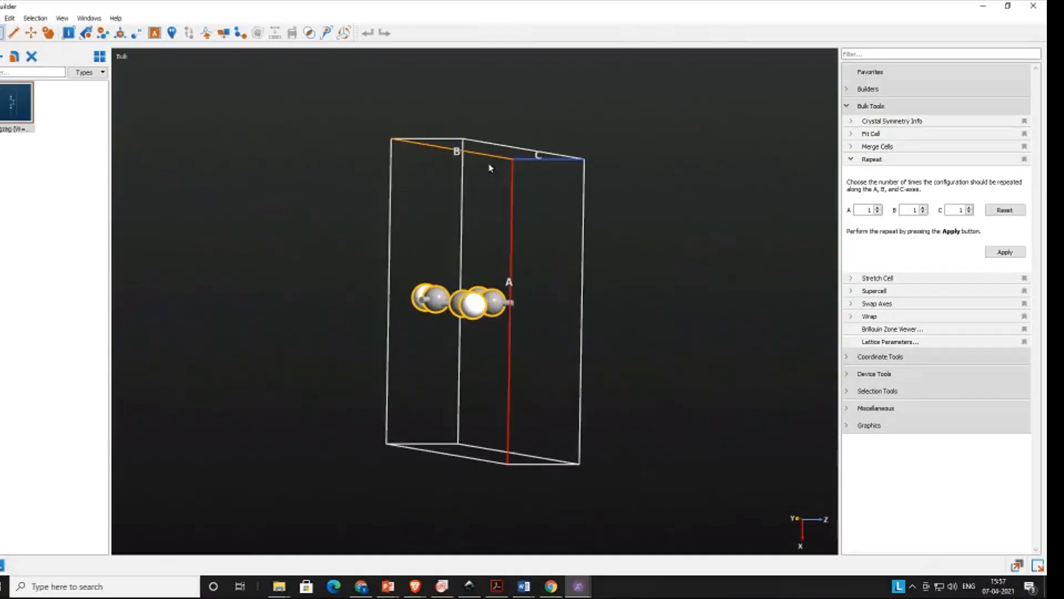
right_drag(703, 237, 656, 250)
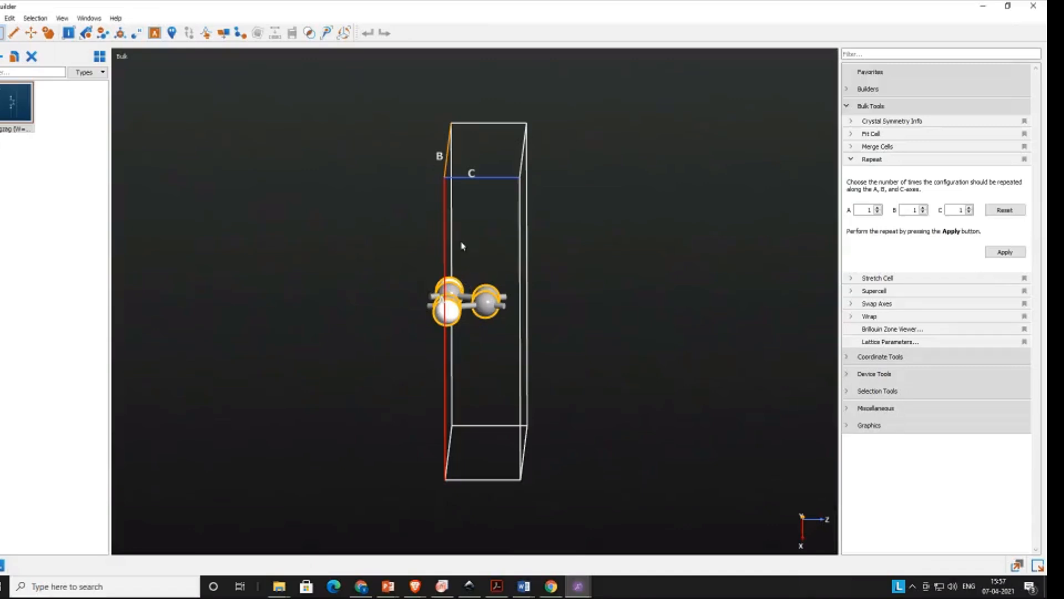
right_drag(462, 246, 473, 364)
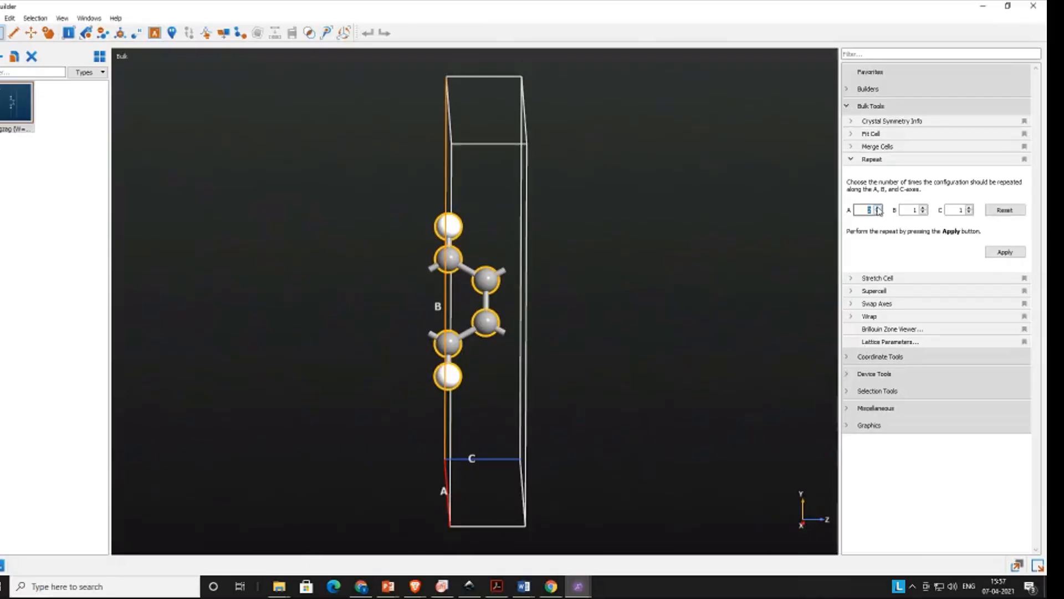
right_drag(650, 317, 569, 242)
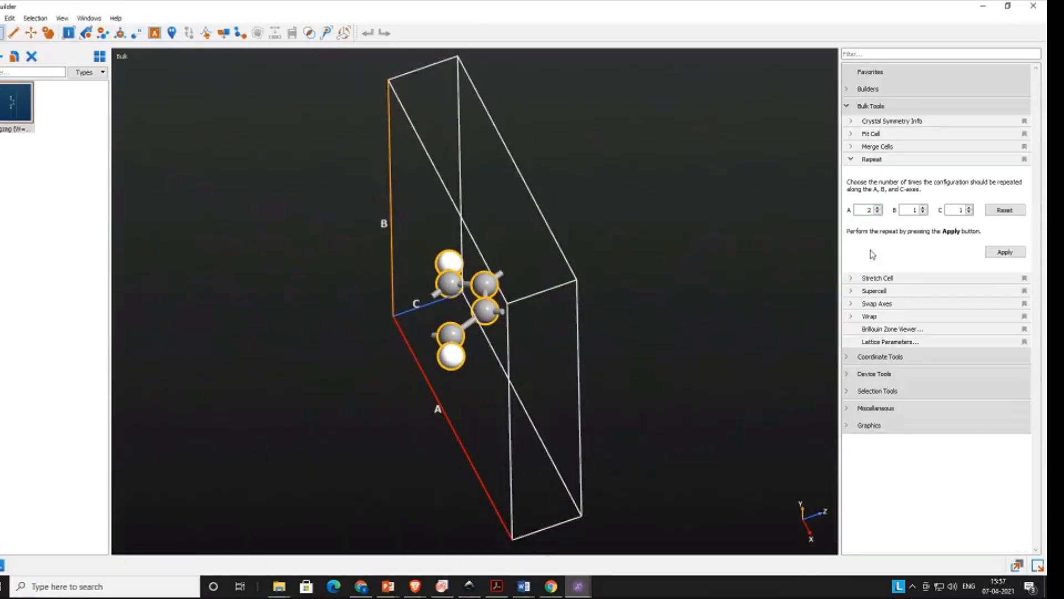
click(1005, 251)
Step: Repeat the two-ribbon cell with A set to 1, B to 1 and C to 4 to lengthen both ribbons
right_drag(597, 429, 313, 475)
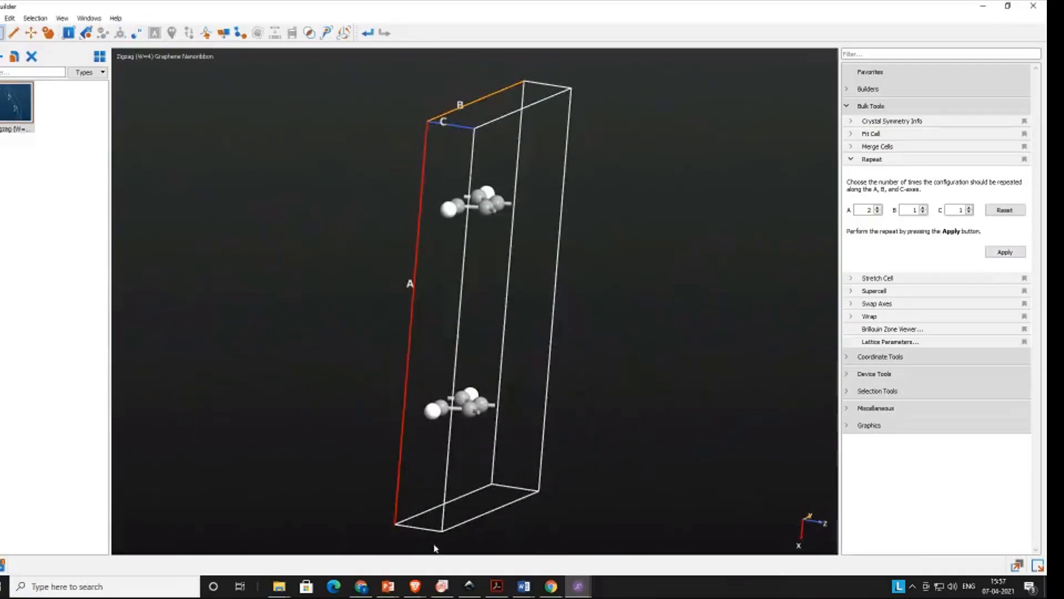
right_drag(496, 552, 561, 547)
right_drag(438, 510, 393, 498)
right_drag(586, 317, 435, 362)
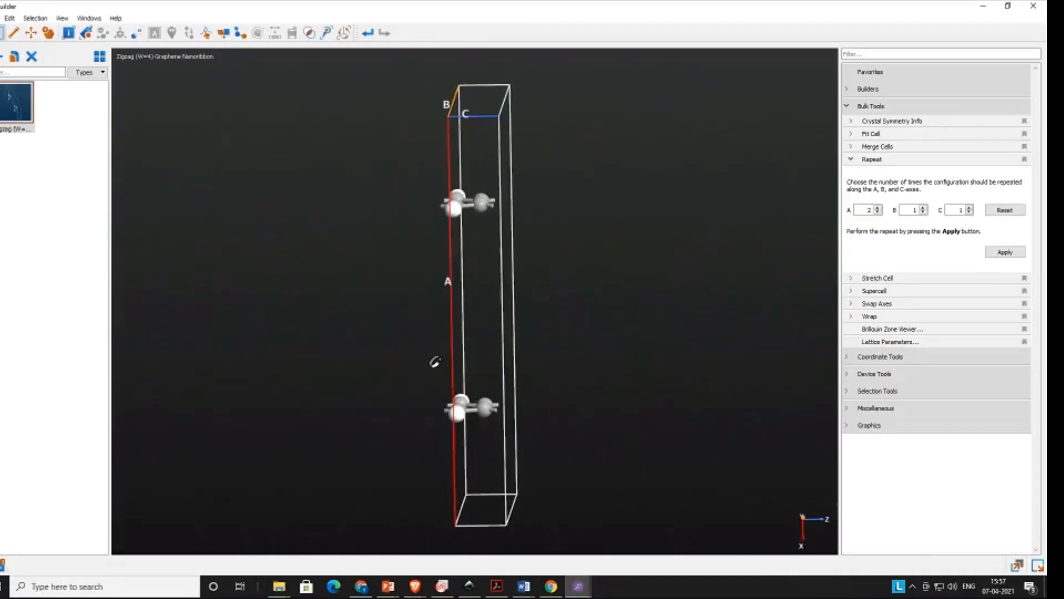
right_drag(428, 240, 375, 357)
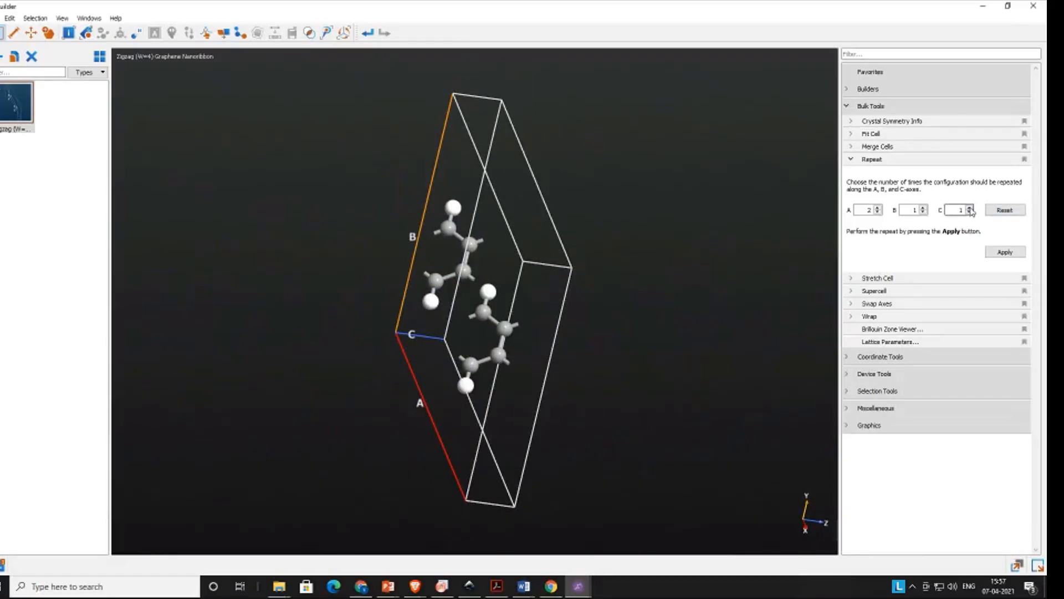
click(879, 213)
click(970, 212)
text(4)
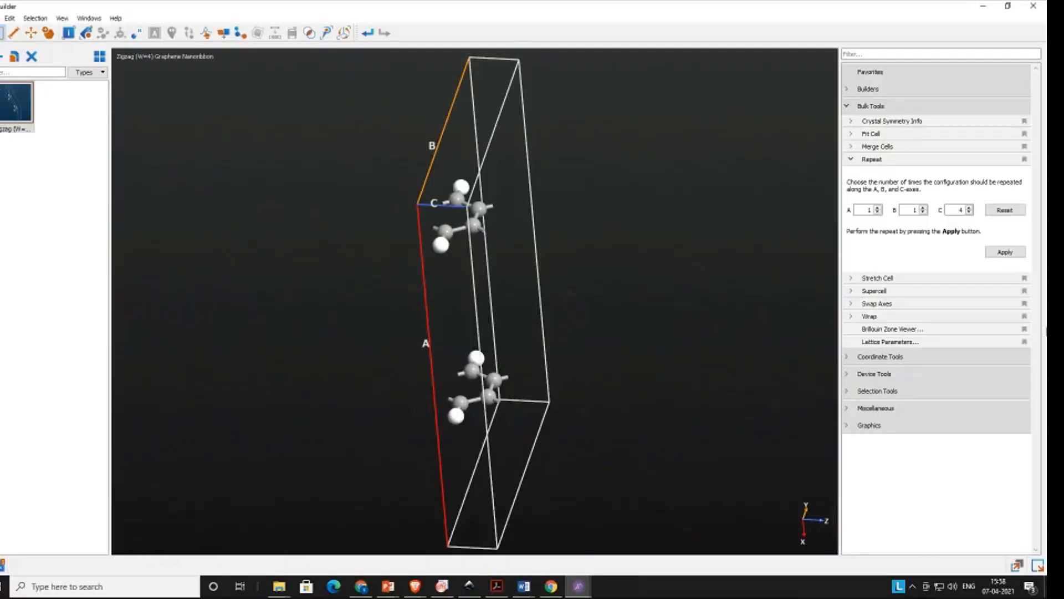
click(1018, 254)
Step: Apply the 1 × 1 × 4 repetition once more to extend the ribbons further along C, and collapse the Repeat tool
drag(495, 495, 518, 547)
drag(365, 305, 356, 373)
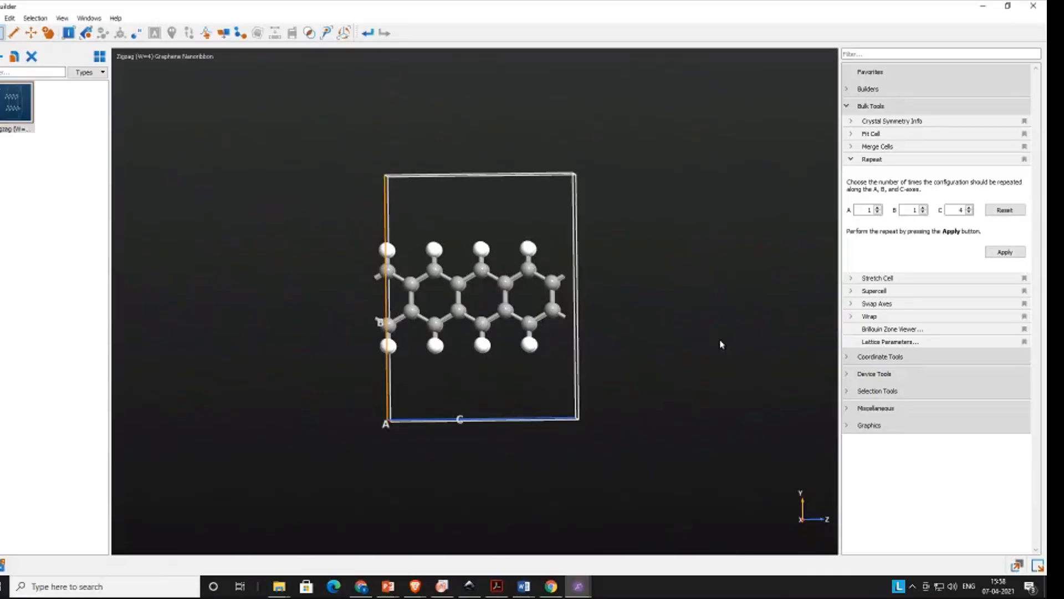
drag(630, 228, 288, 401)
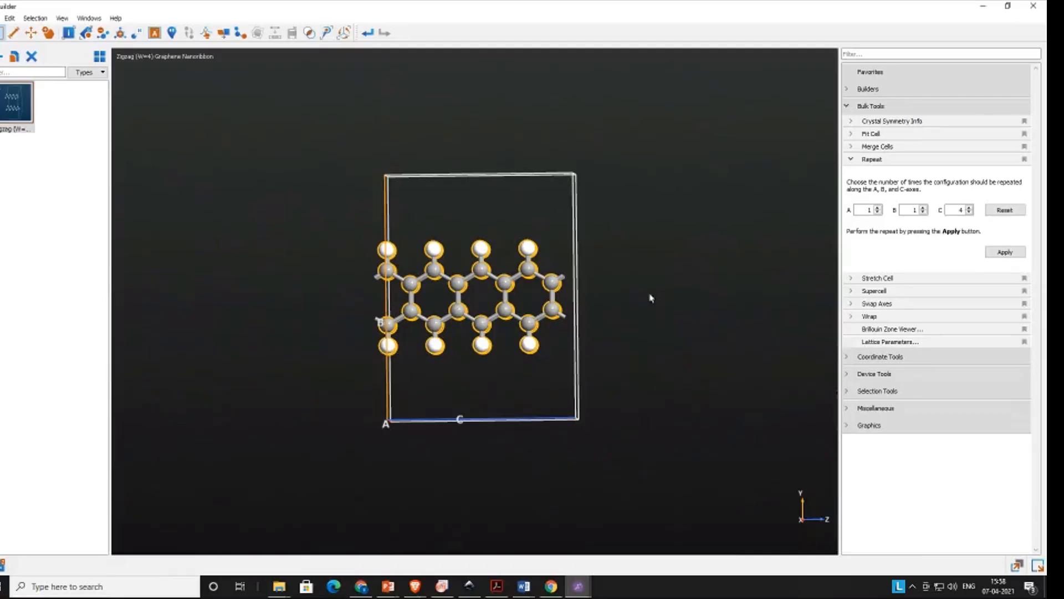
click(703, 288)
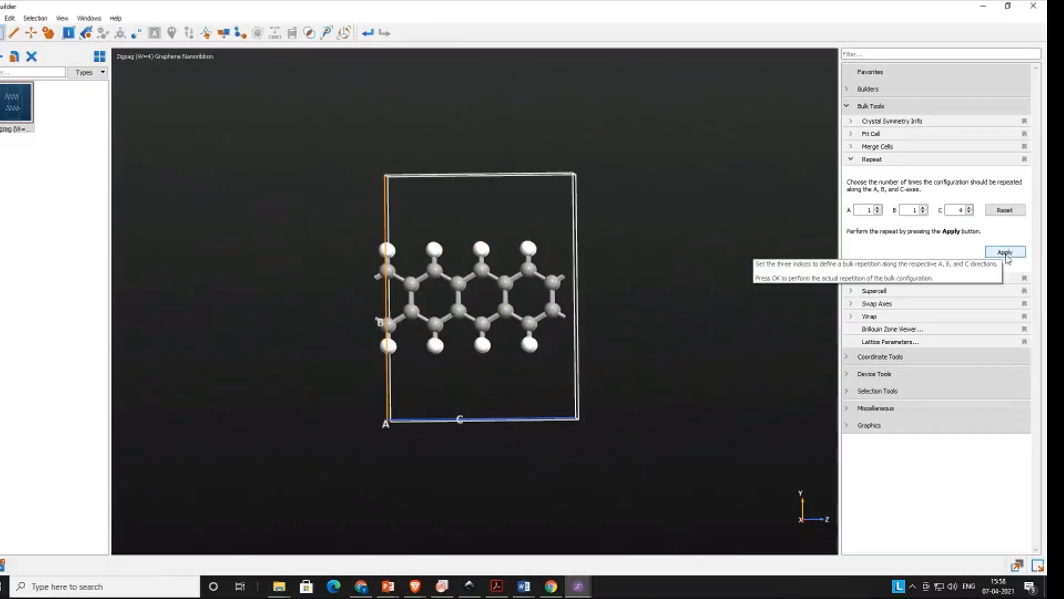
click(1006, 253)
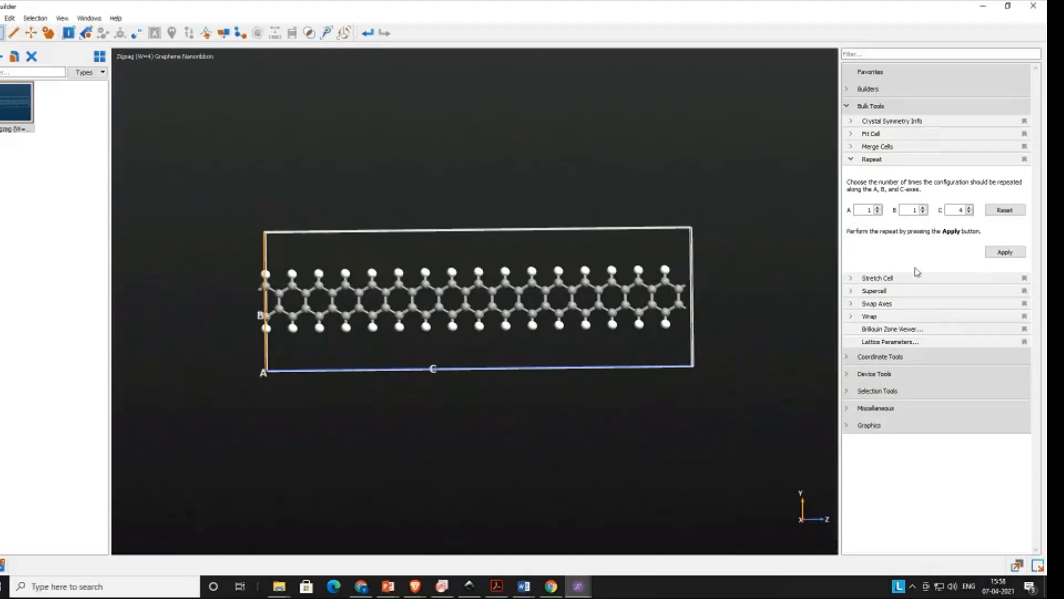
click(851, 160)
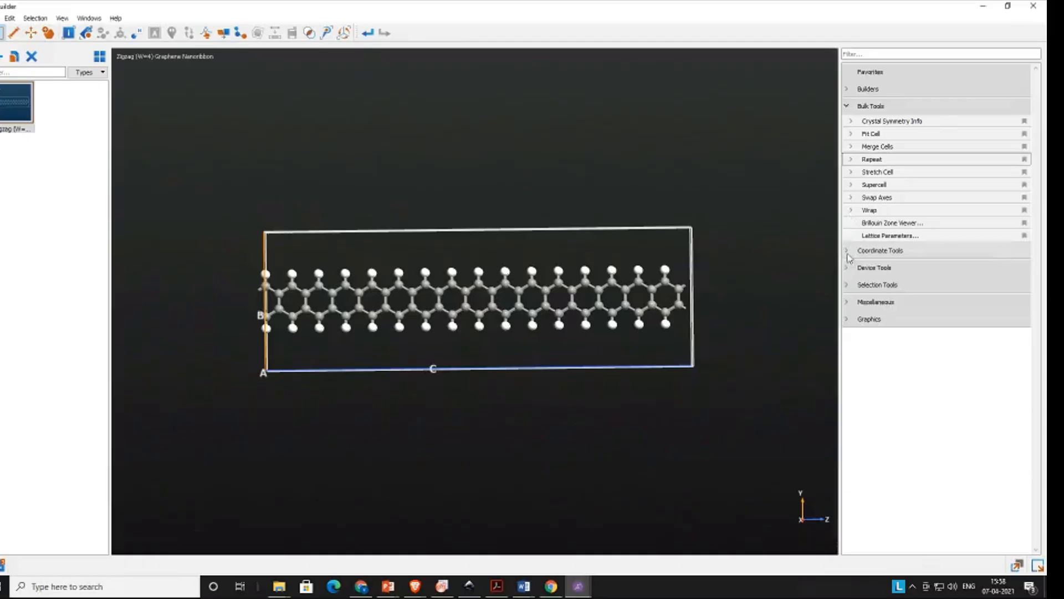
Step: Center the two-ribbon configuration in its cell along the A, B and C axes
click(847, 251)
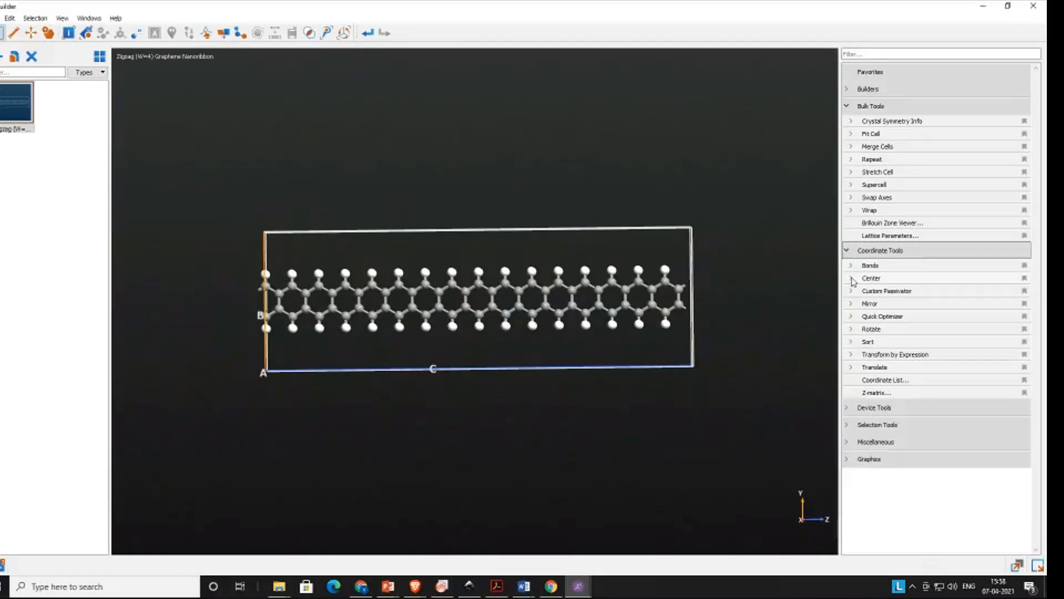
click(852, 279)
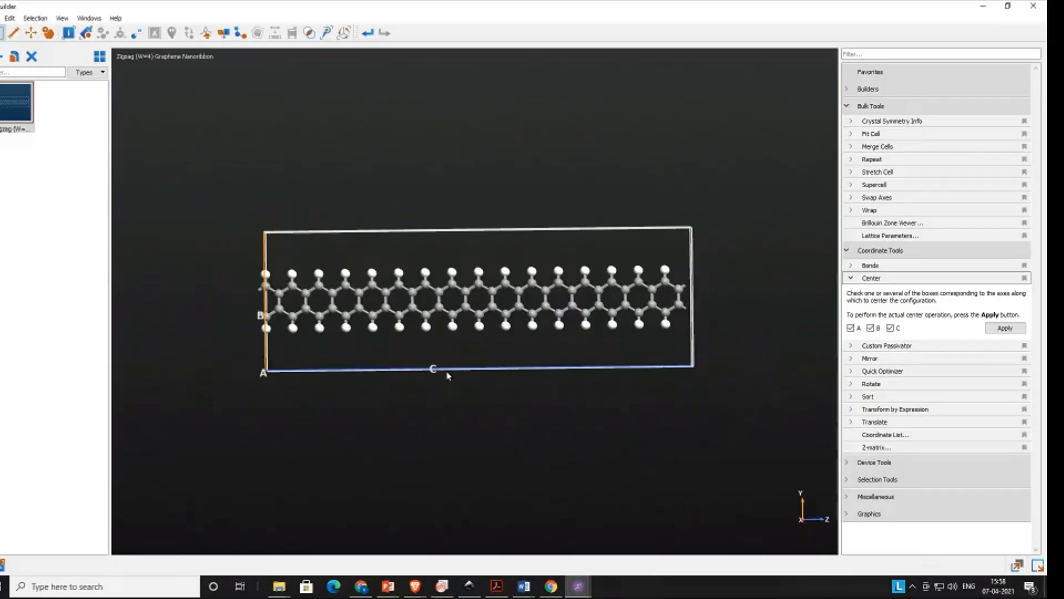
mouse_move(448, 376)
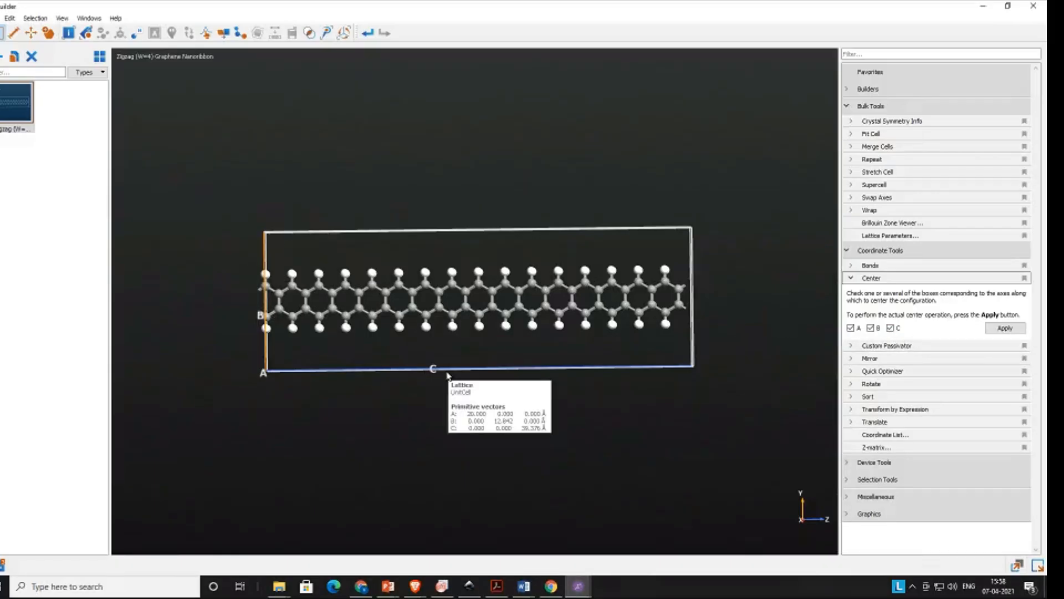
click(1005, 327)
Step: Select the whole upper ribbon and move it along A toward the lower one, leaving about 5.5 Å between them
drag(476, 443, 259, 285)
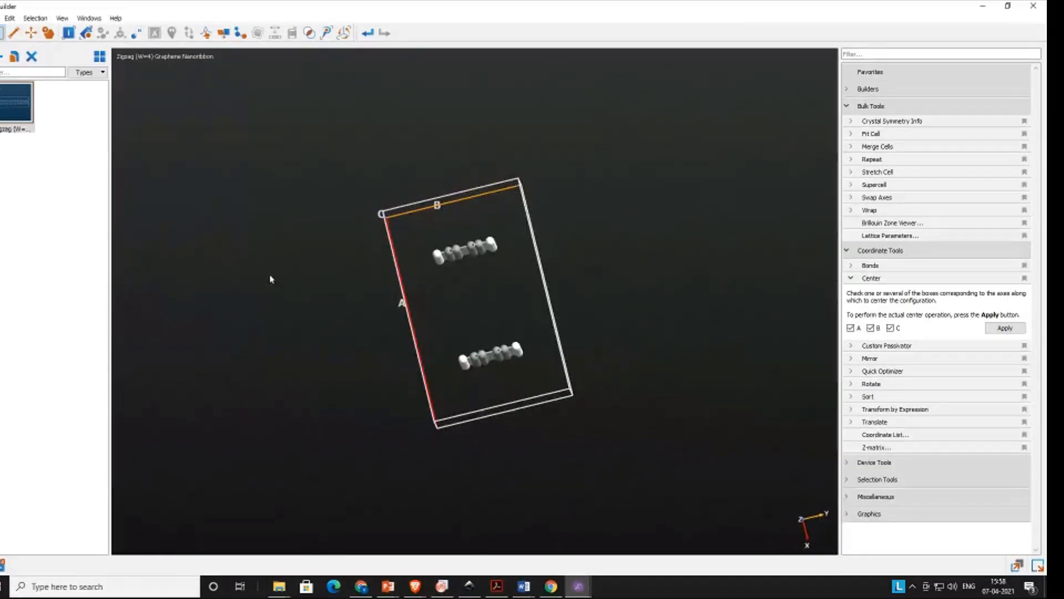
drag(632, 157, 276, 408)
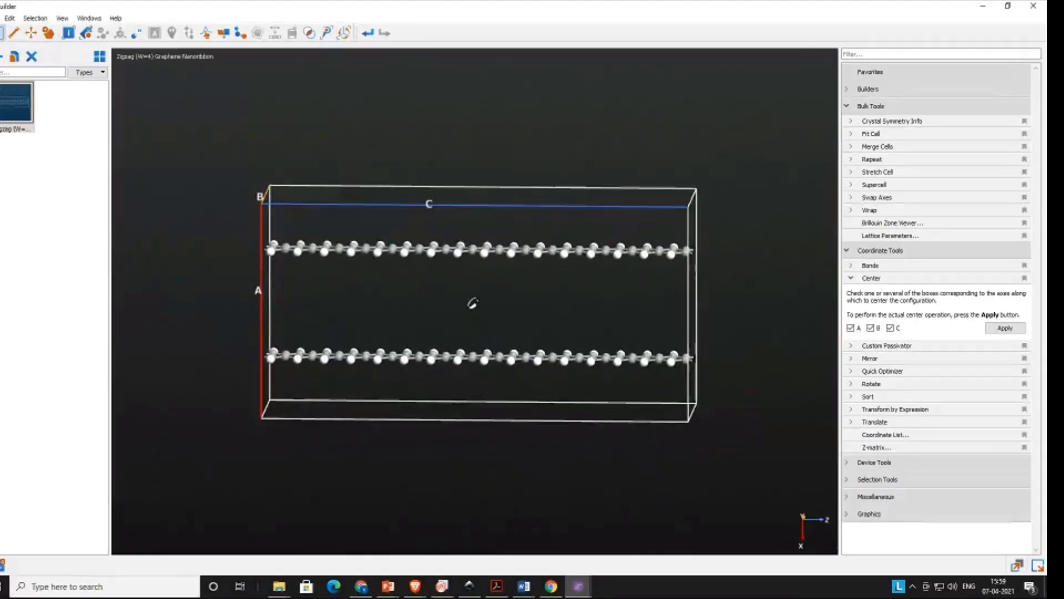
drag(549, 394, 604, 405)
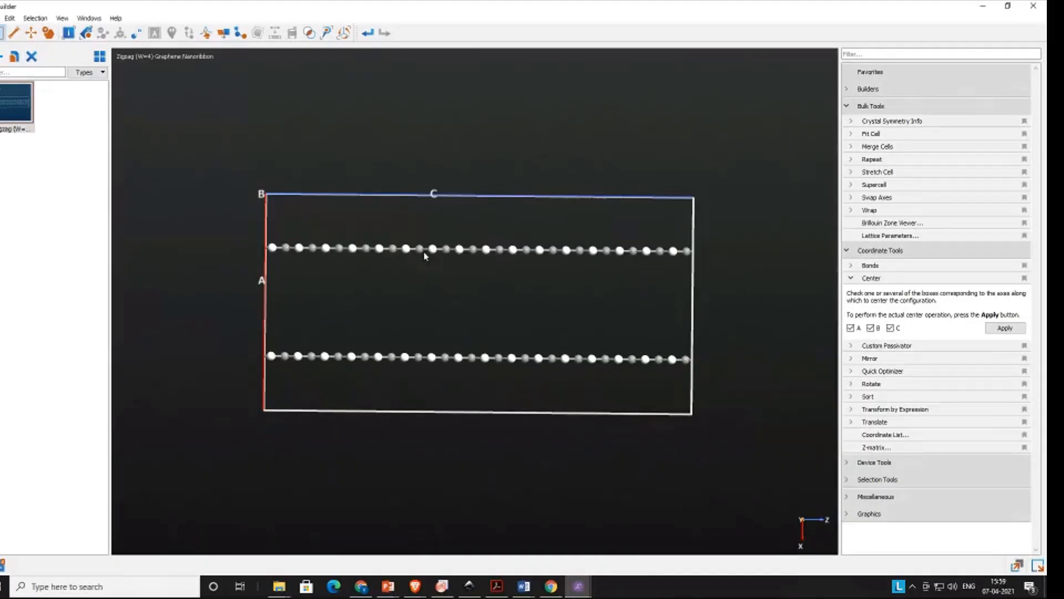
drag(757, 203, 176, 298)
drag(498, 253, 489, 303)
click(565, 240)
drag(753, 225, 437, 382)
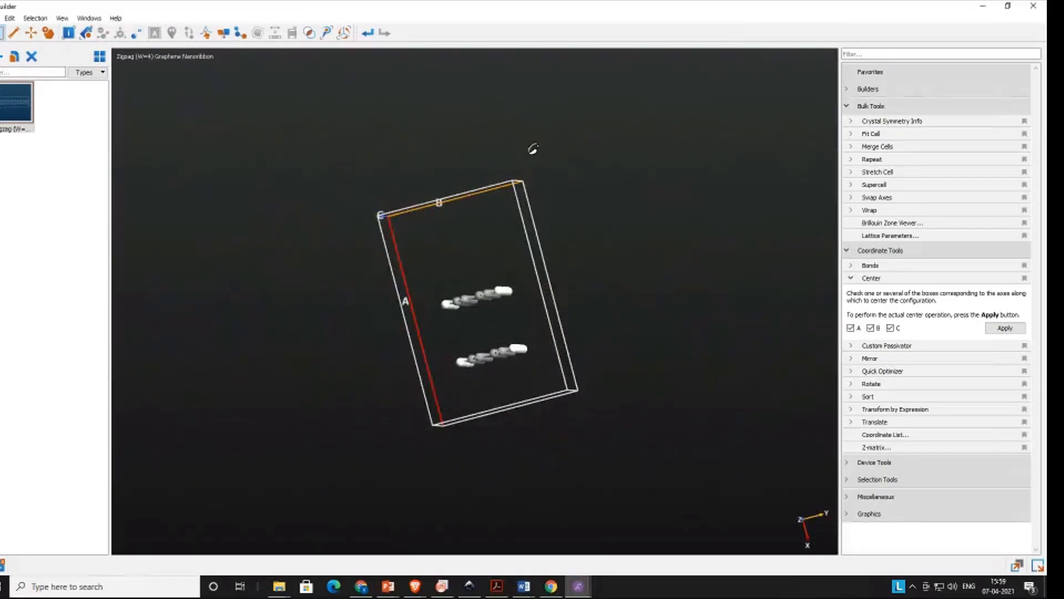
Step: Measure the distance between facing atoms of the upper and lower ribbons near the A-axis end
drag(533, 148, 539, 220)
drag(400, 370, 611, 357)
scroll(412, 410, up, 3)
scroll(325, 311, up, 4)
drag(824, 277, 818, 286)
drag(408, 332, 403, 316)
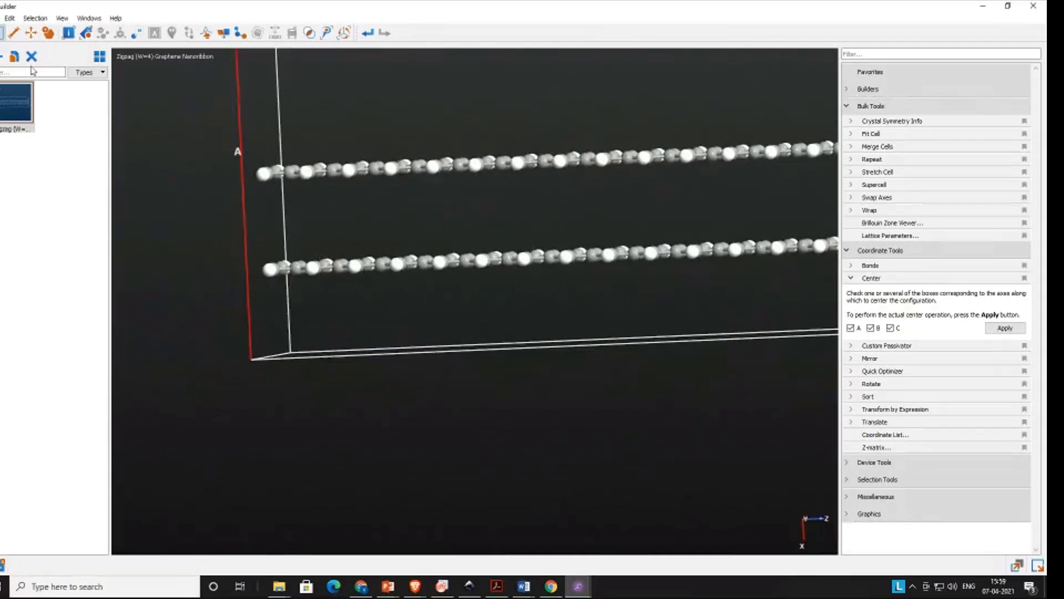
click(16, 34)
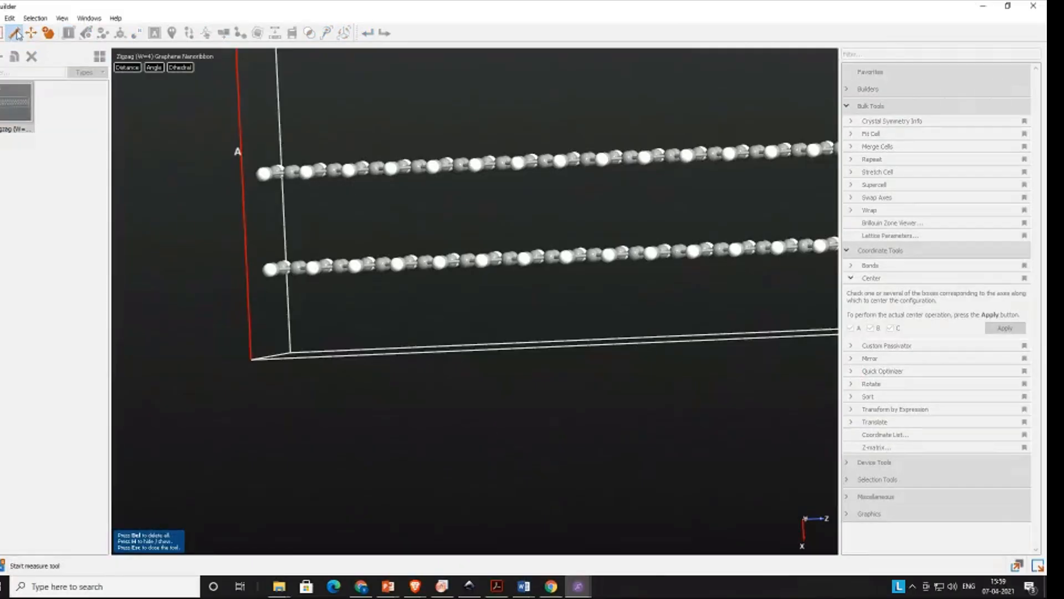
click(129, 70)
click(333, 171)
click(336, 265)
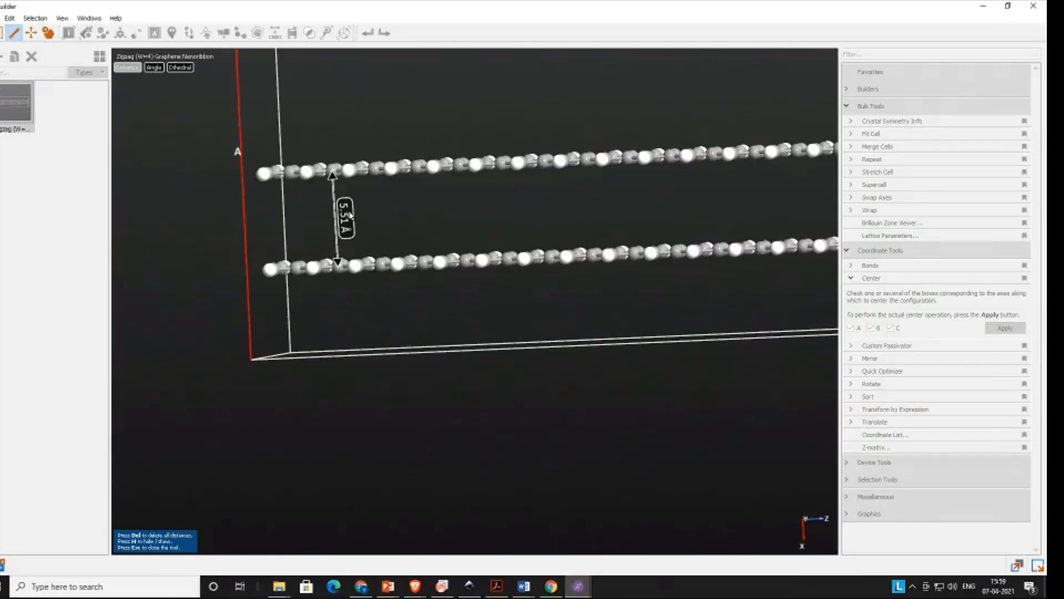
Step: Measure the upper ribbon's end-to-end length along C and the lower ribbon's width across its outer edge atoms
right_drag(639, 319, 534, 352)
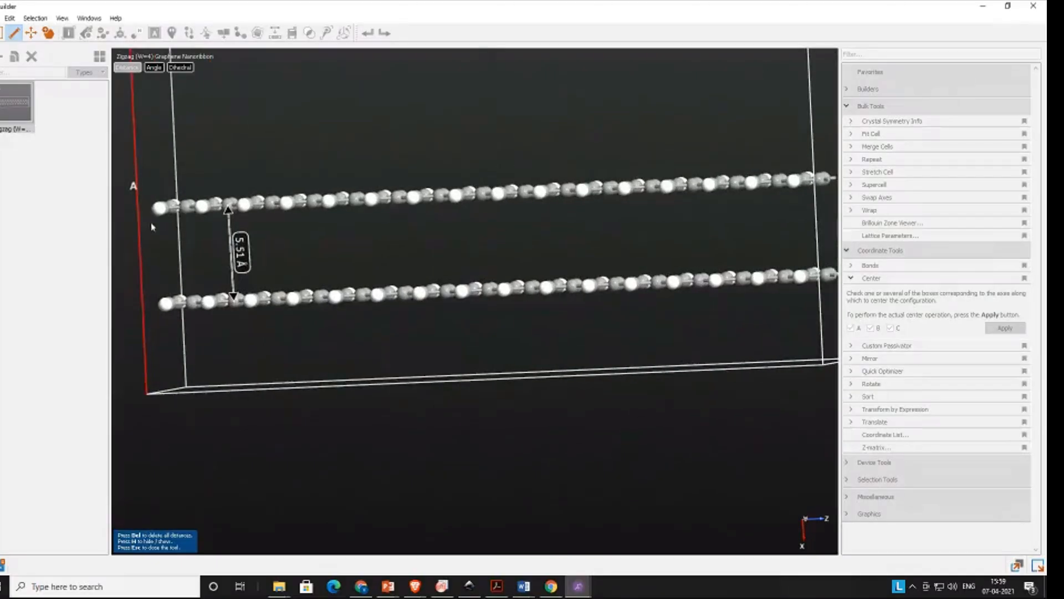
drag(160, 209, 822, 184)
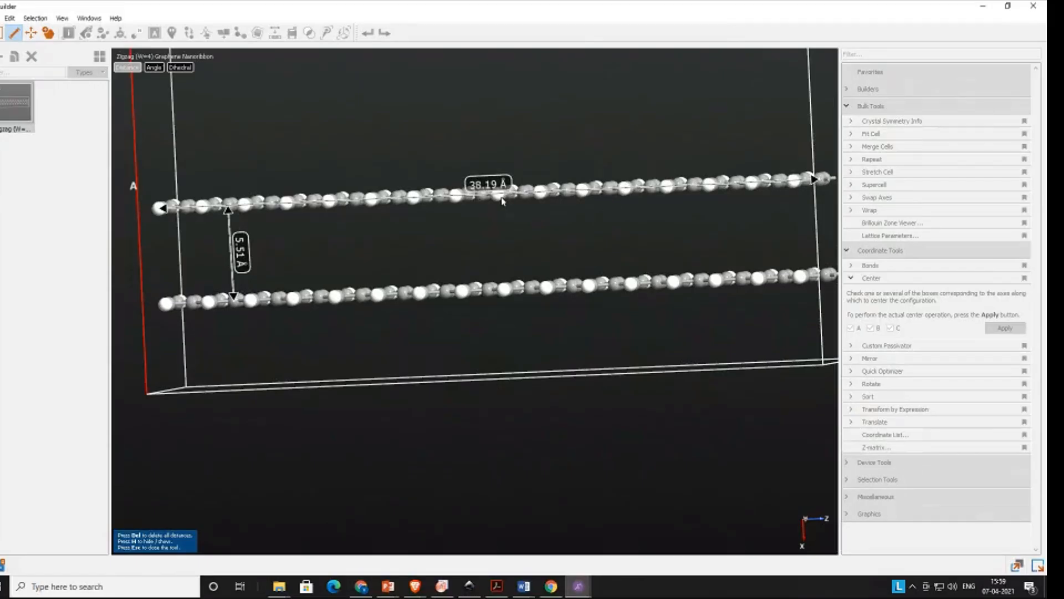
drag(187, 268, 332, 268)
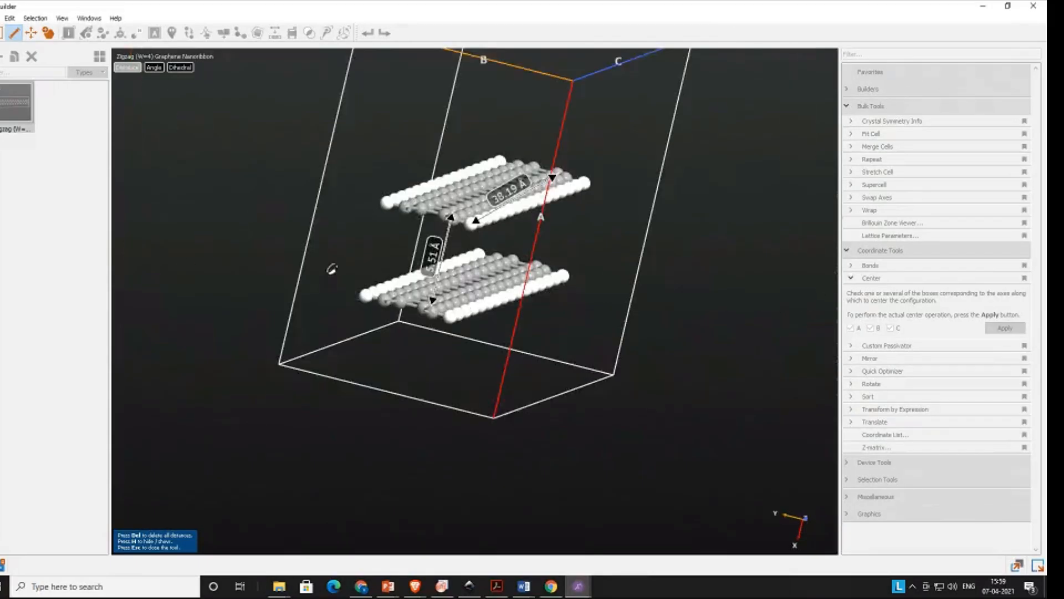
drag(272, 330, 388, 301)
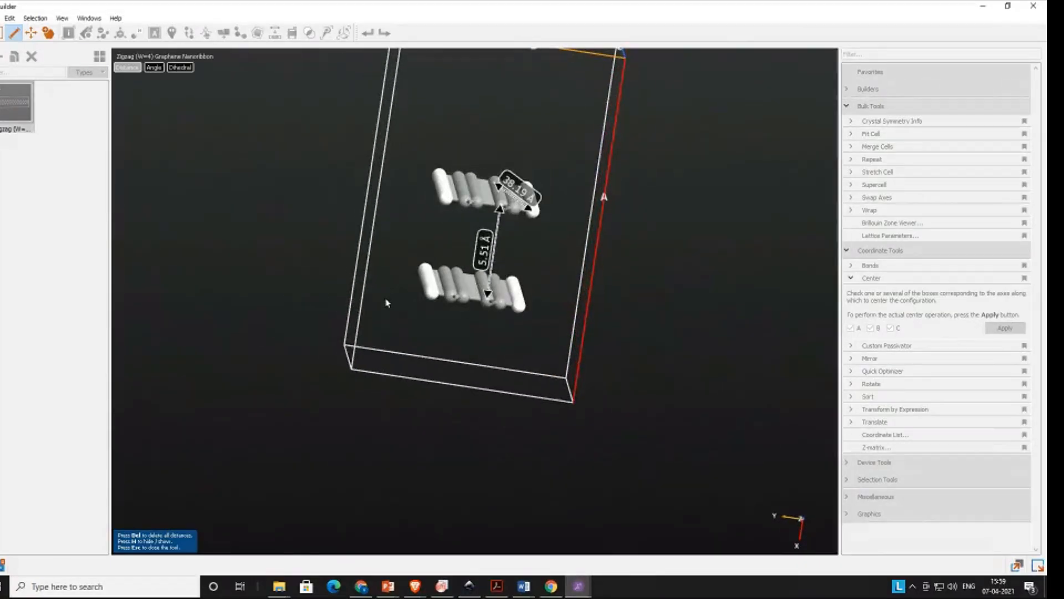
click(430, 296)
click(520, 308)
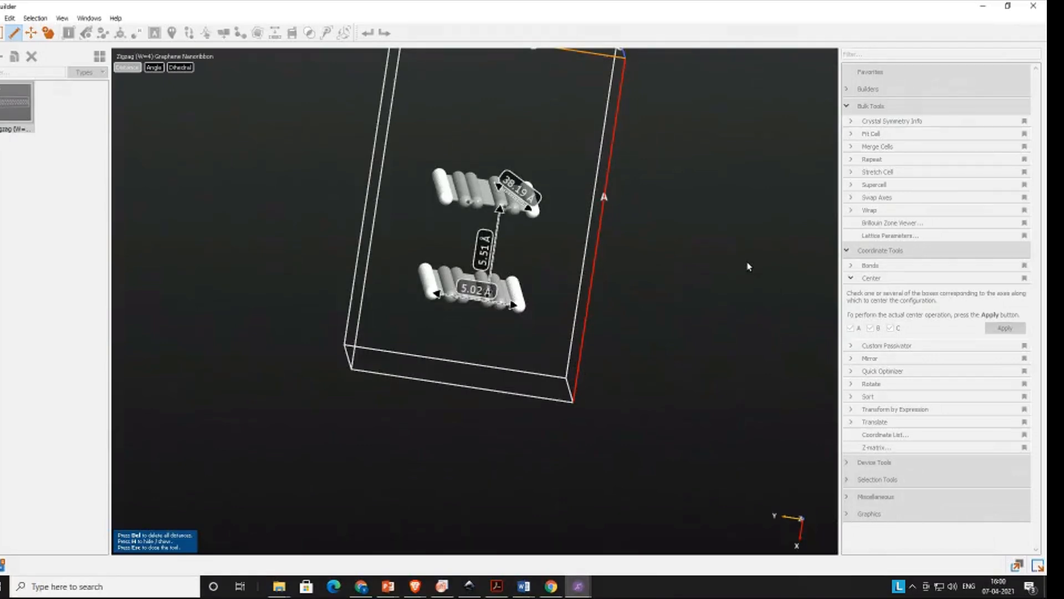
Step: Measure the bond length between two neighbouring carbon atoms in the middle of the ribbon
drag(749, 267, 223, 439)
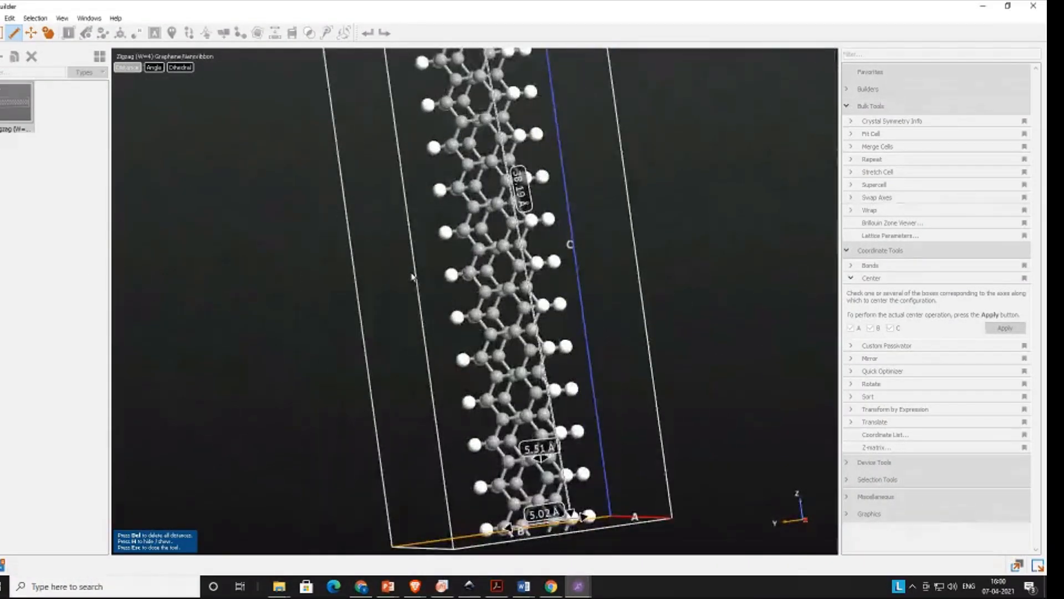
drag(620, 221, 650, 235)
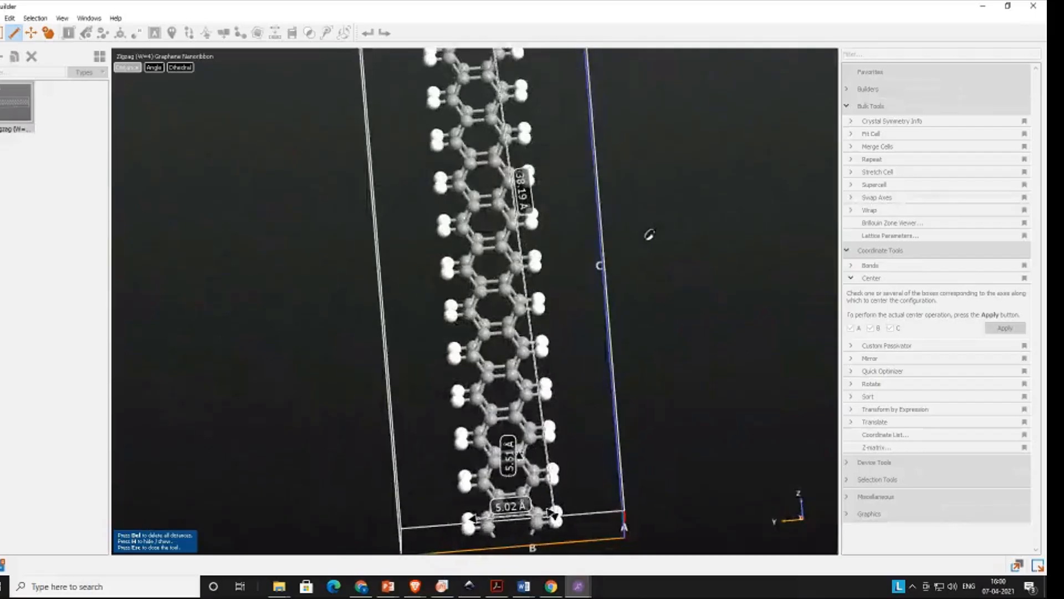
click(477, 249)
click(500, 249)
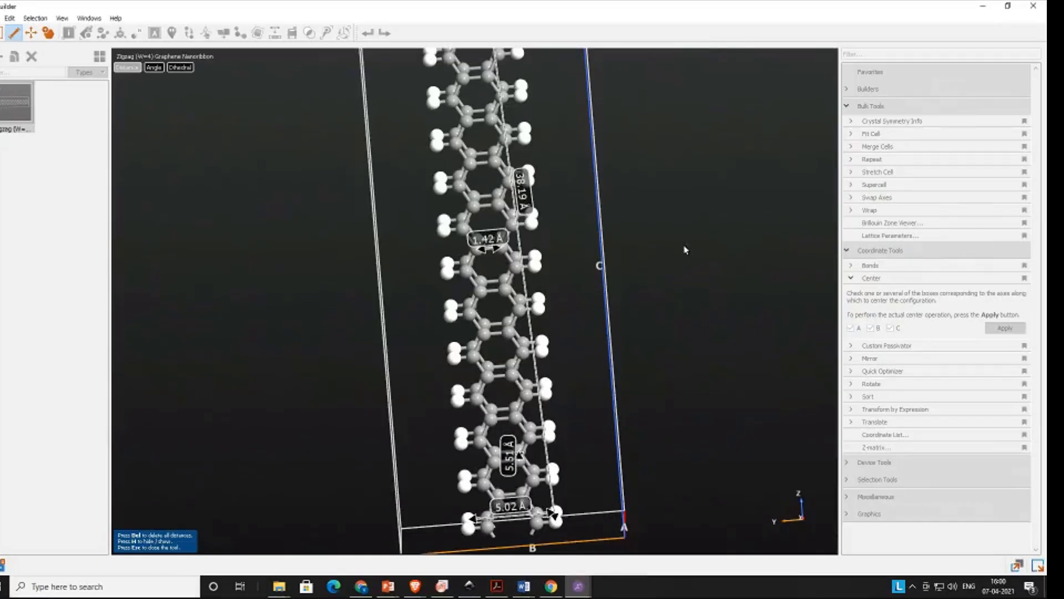
Step: Shift one carbon atom in the middle of the ribbon slightly and measure the three bonds around it
key(Escape)
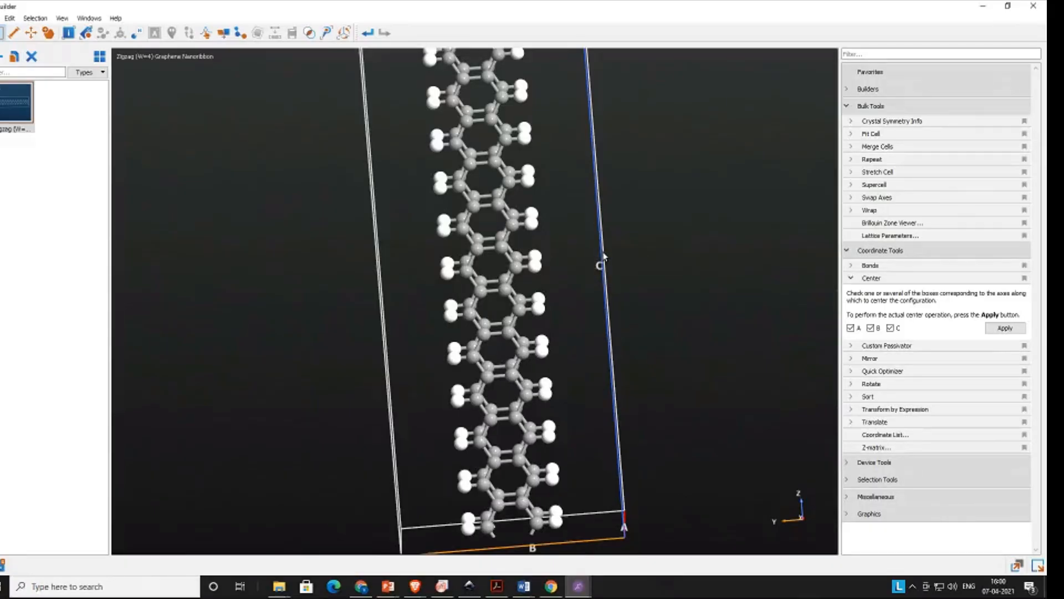
click(480, 255)
drag(480, 255, 480, 255)
click(13, 33)
click(475, 249)
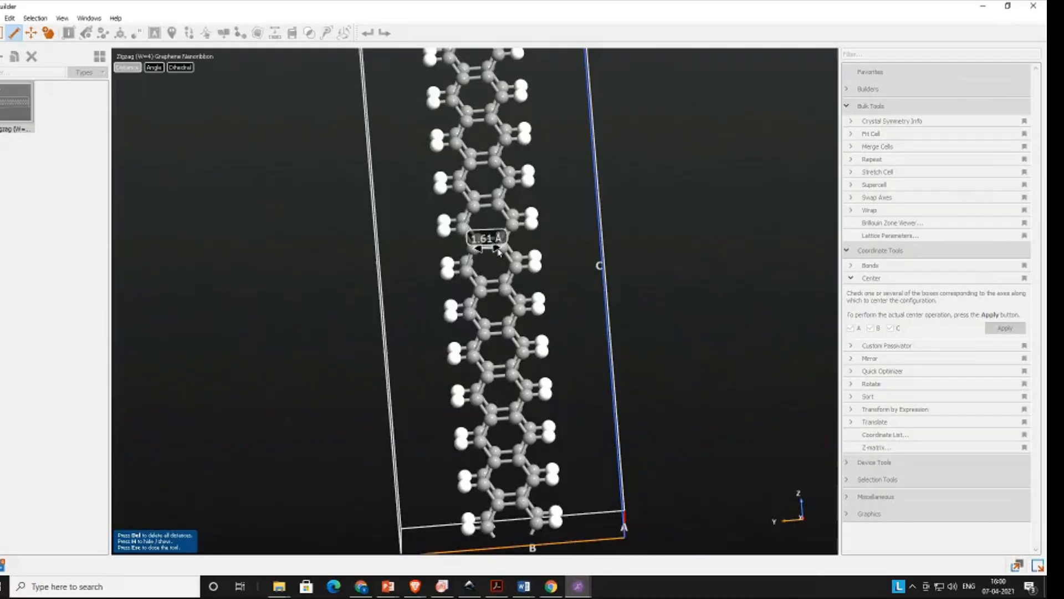
click(467, 264)
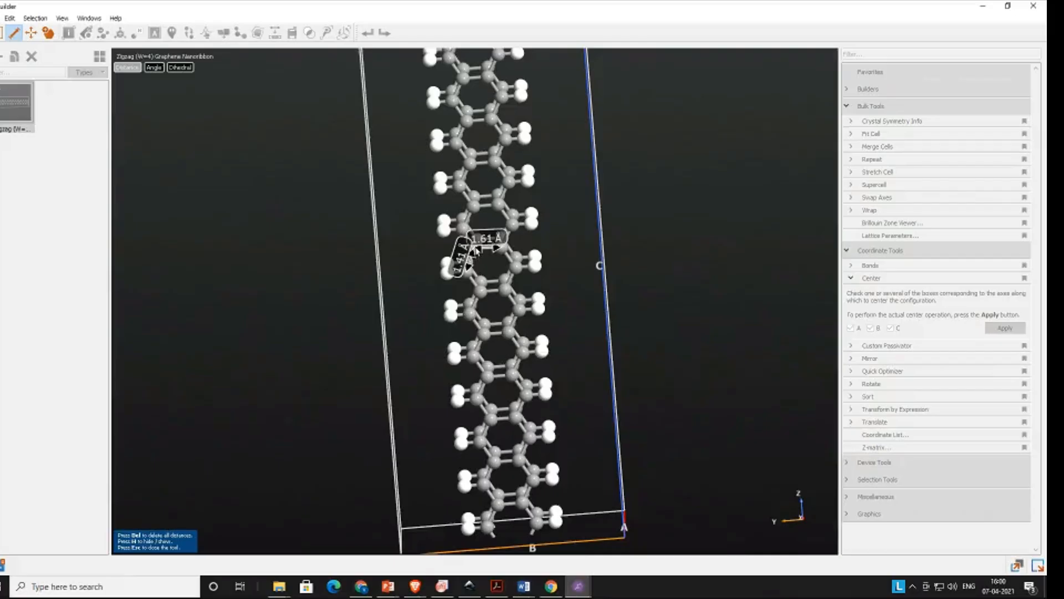
click(465, 223)
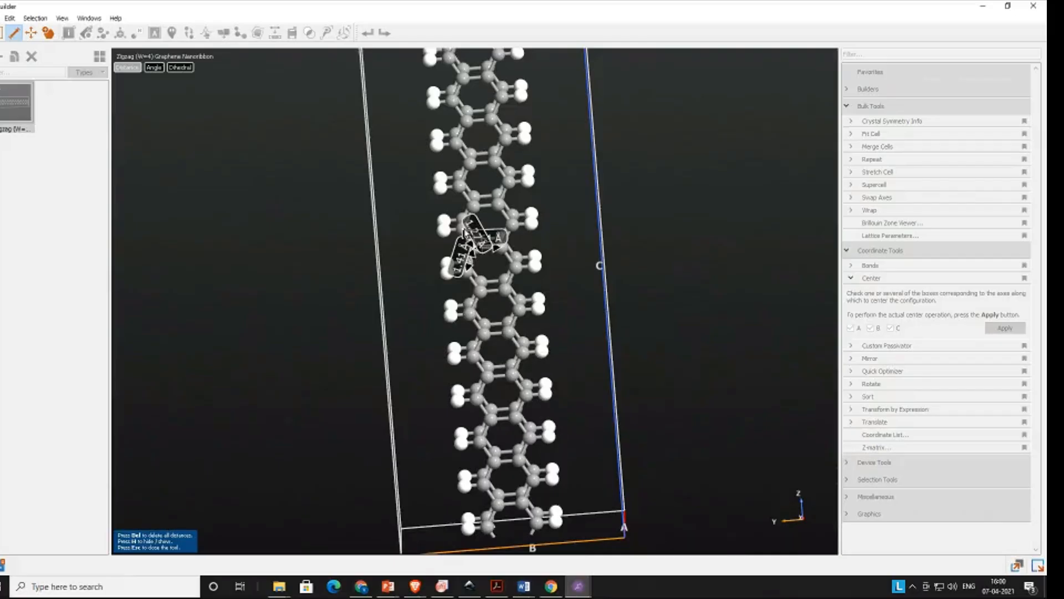
Step: Measure three bonds on the neighbouring undisturbed hexagon for comparison with those around the shifted atom
click(474, 302)
click(505, 292)
click(488, 335)
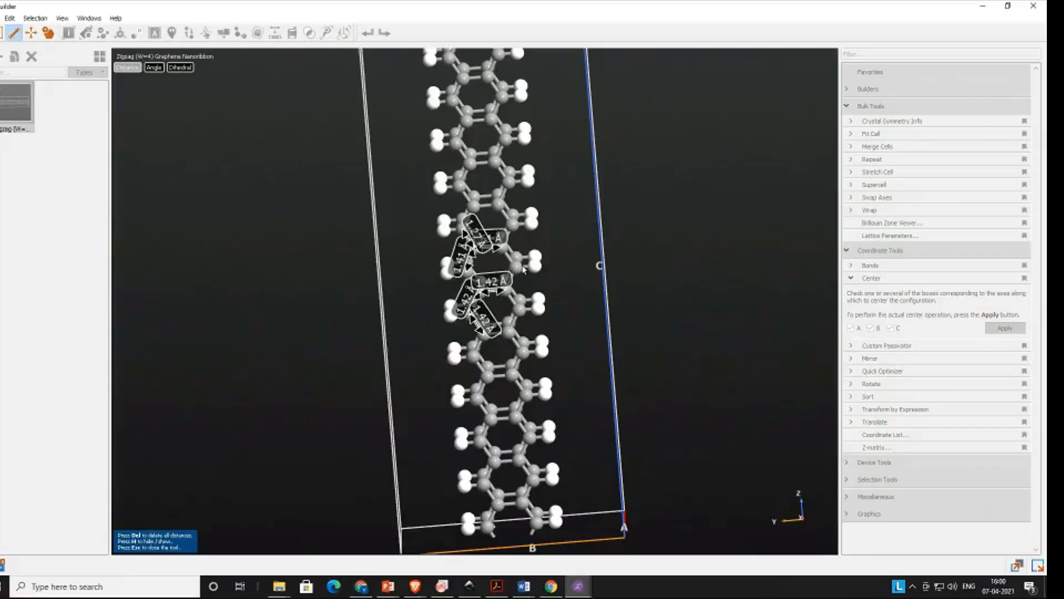
scroll(541, 289, up, 5)
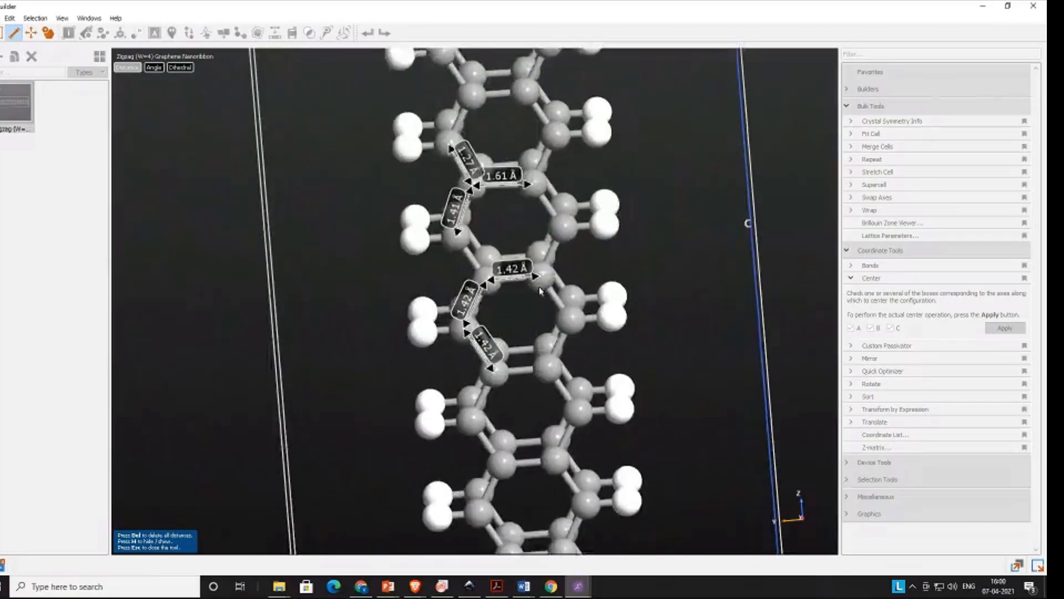
scroll(540, 290, up, 3)
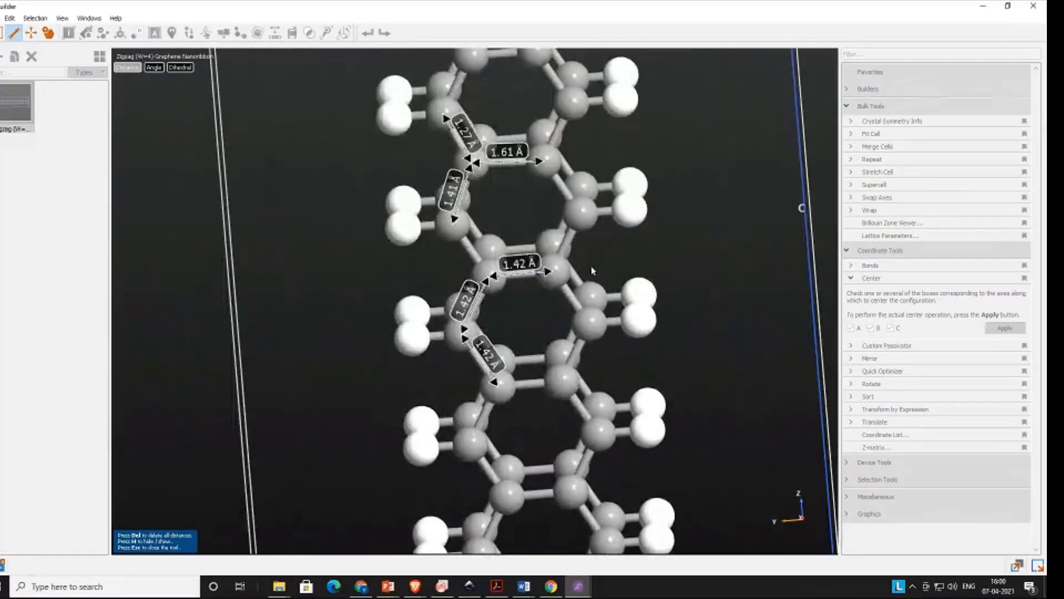
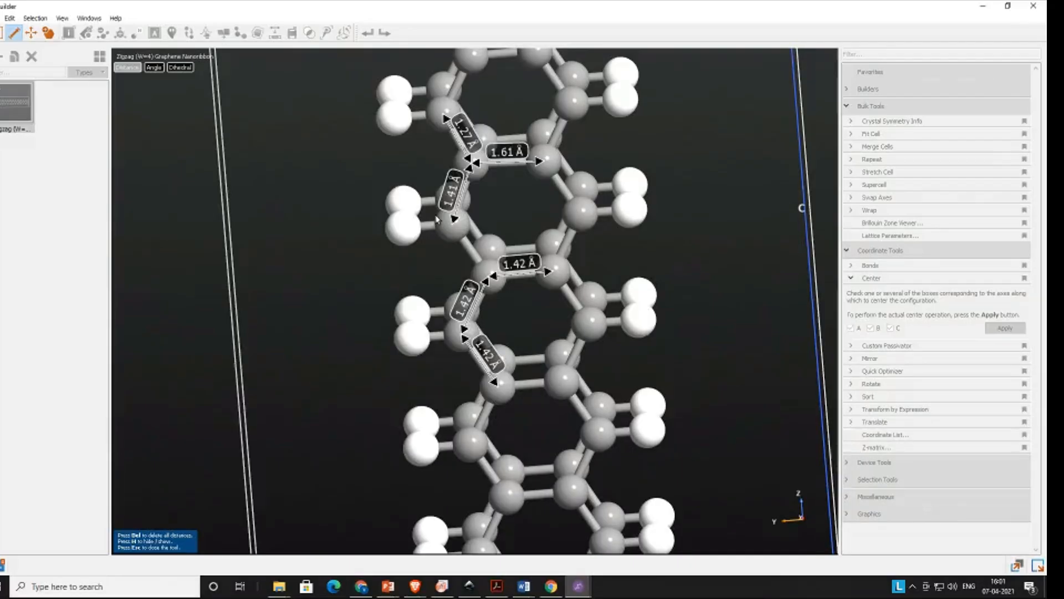
Step: Delete most atoms of both ribbons along C, keeping only short fragments near the cell's origin end
scroll(436, 219, down, 5)
scroll(436, 219, down, 5)
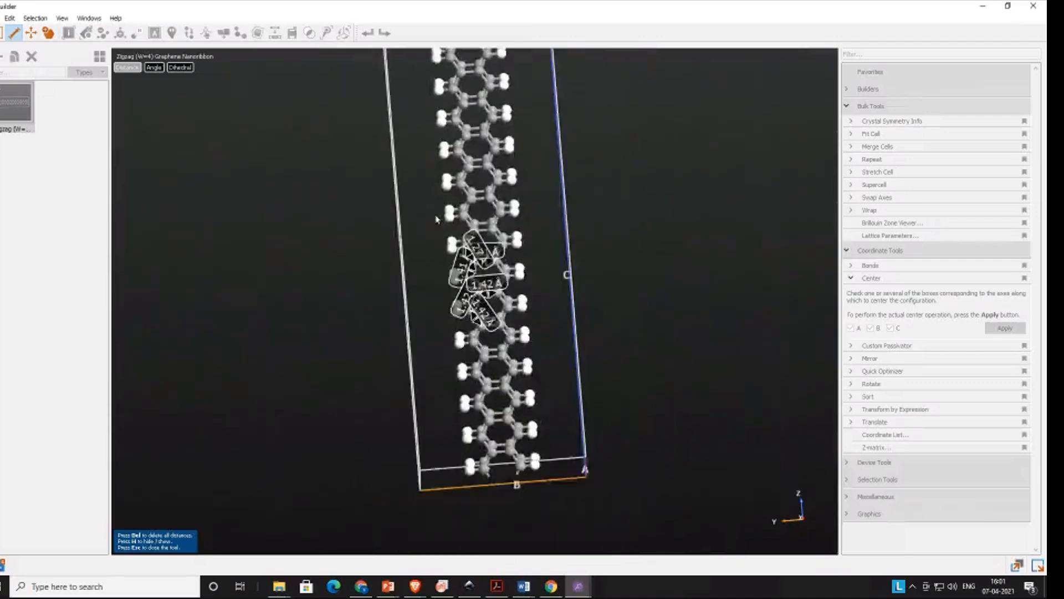
drag(619, 380, 542, 180)
drag(656, 71, 410, 371)
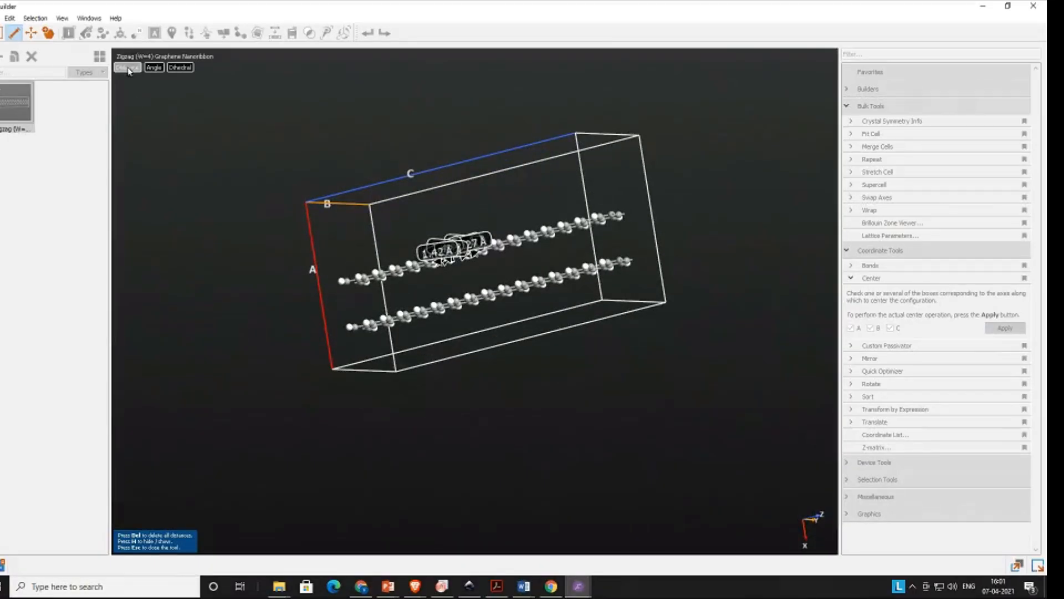
key(Escape)
drag(656, 191, 349, 305)
drag(703, 150, 654, 331)
drag(672, 211, 406, 407)
key(Delete)
drag(333, 386, 430, 447)
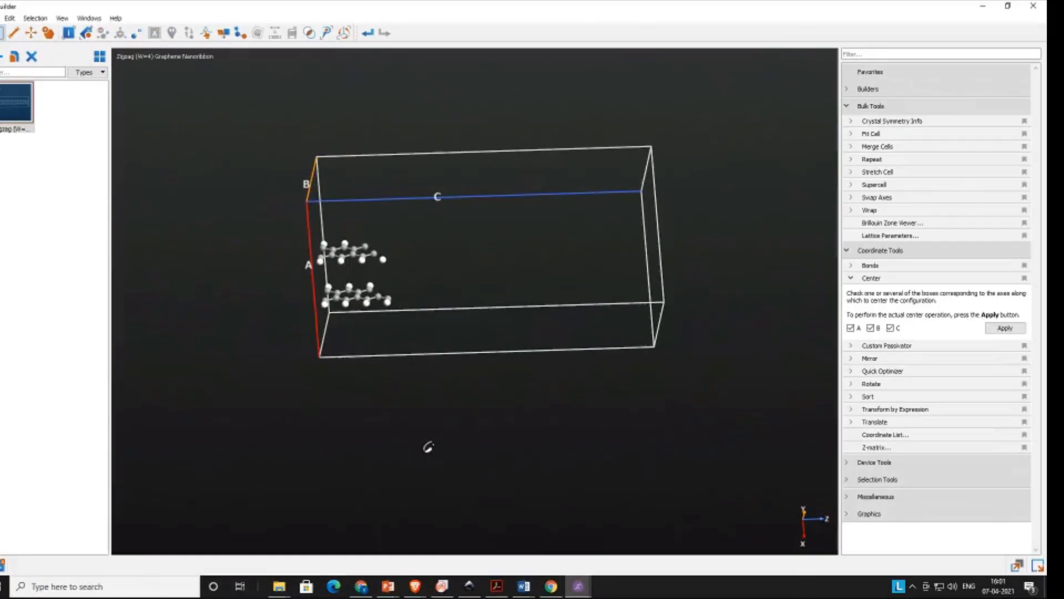
Step: Center the remaining fragments along A, B and C, and delete all their atoms
click(998, 329)
drag(538, 212, 497, 140)
key(Delete)
drag(474, 350, 463, 300)
drag(634, 145, 381, 288)
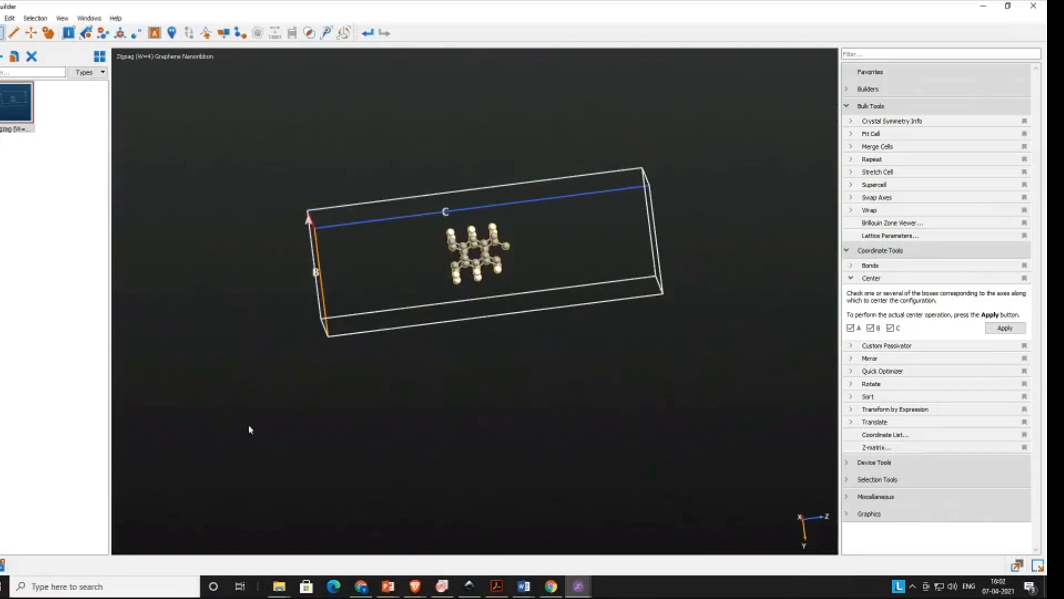
key(Delete)
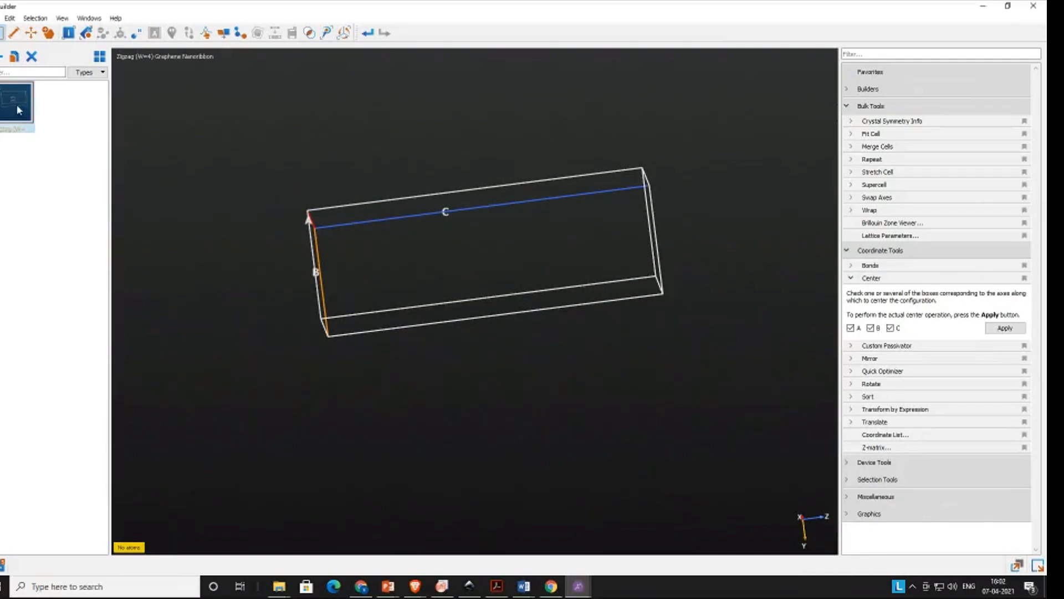
Step: Remove the empty configuration from the stash and build a hydrogen-passivated zigzag carbon nanoribbon, 4 atoms wide, with bond length 1.42086
key(Delete)
click(537, 314)
click(3, 56)
mouse_move(8, 95)
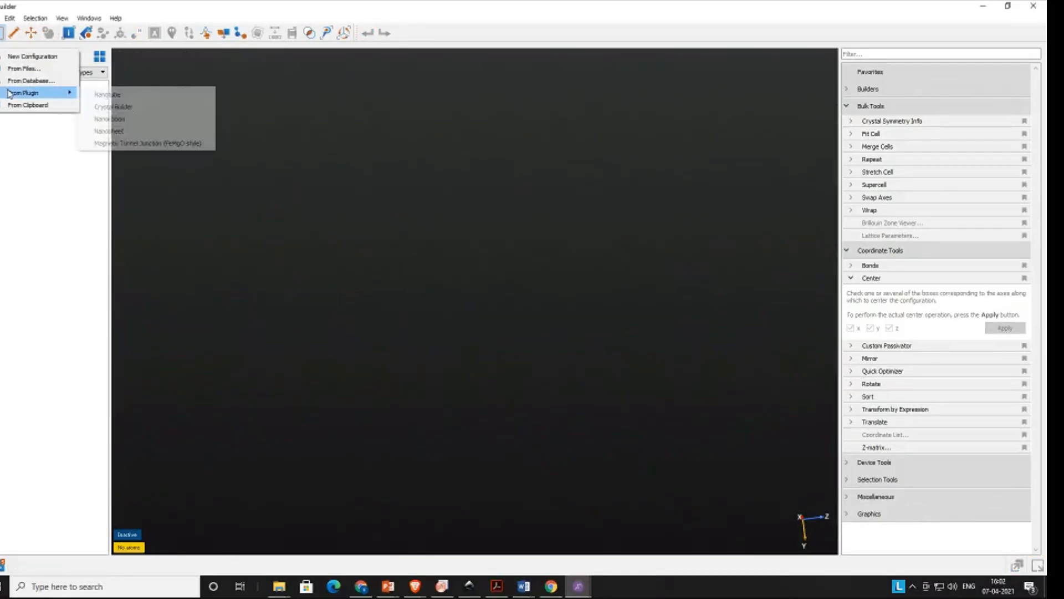
click(146, 122)
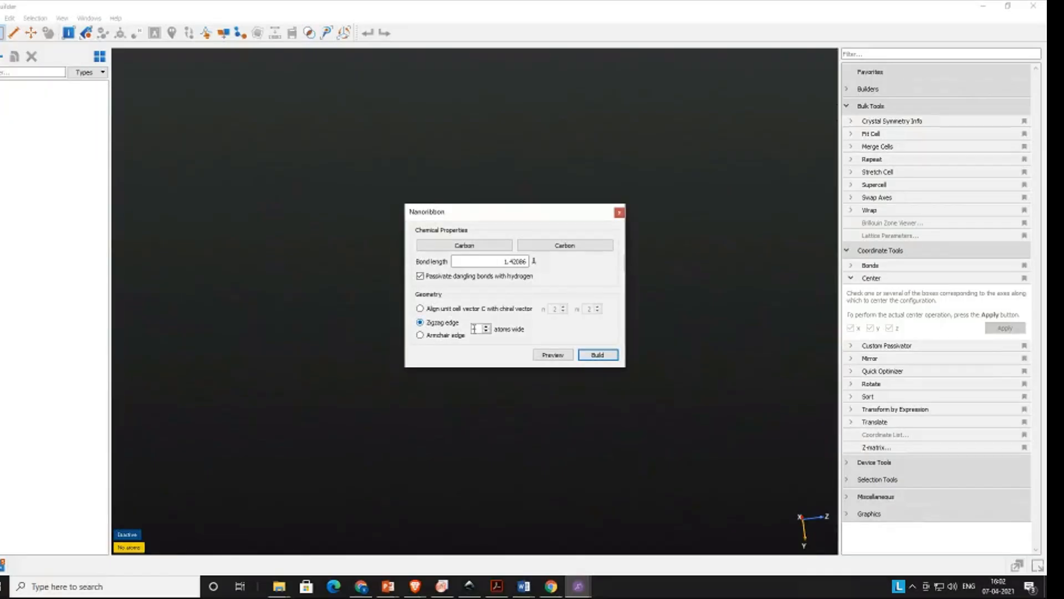
click(604, 359)
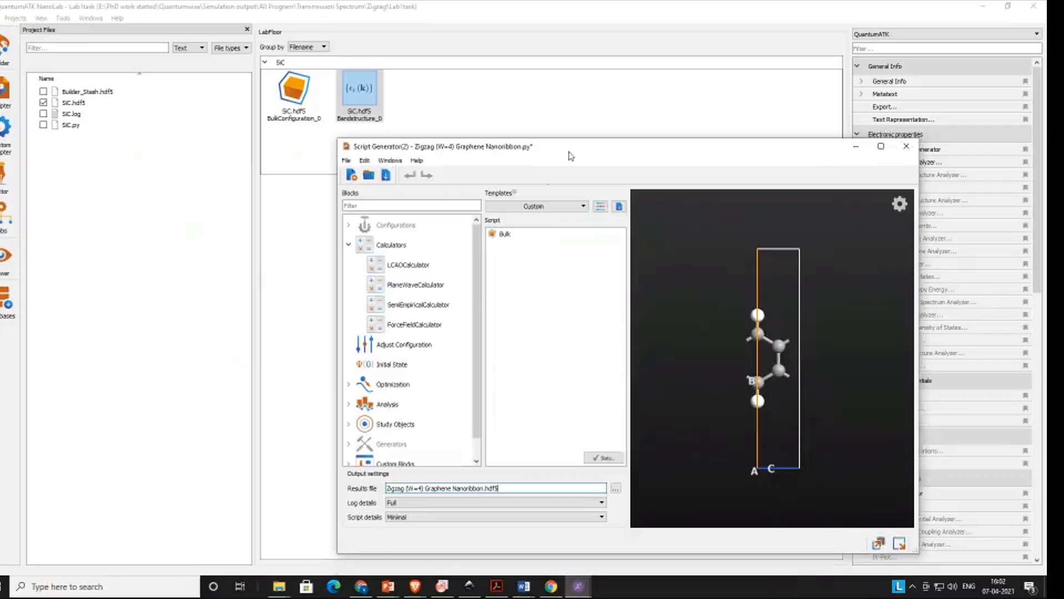
Step: Add SemiEmpiricalCalculator and Bandstructure blocks to the nanoribbon script and check the band structure's Brillouin zone route
drag(571, 156, 495, 54)
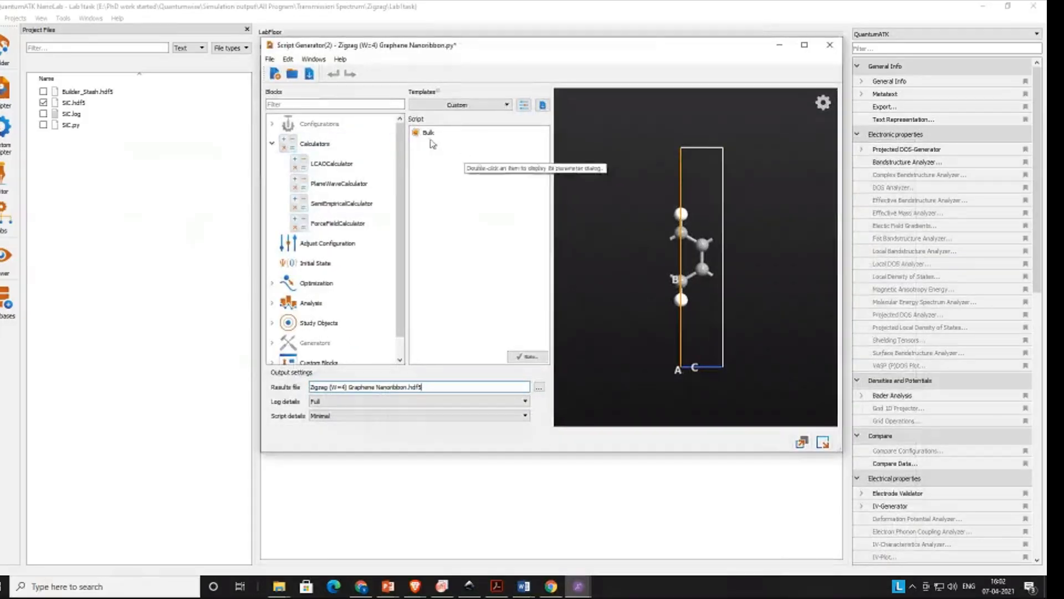
click(349, 204)
double_click(349, 204)
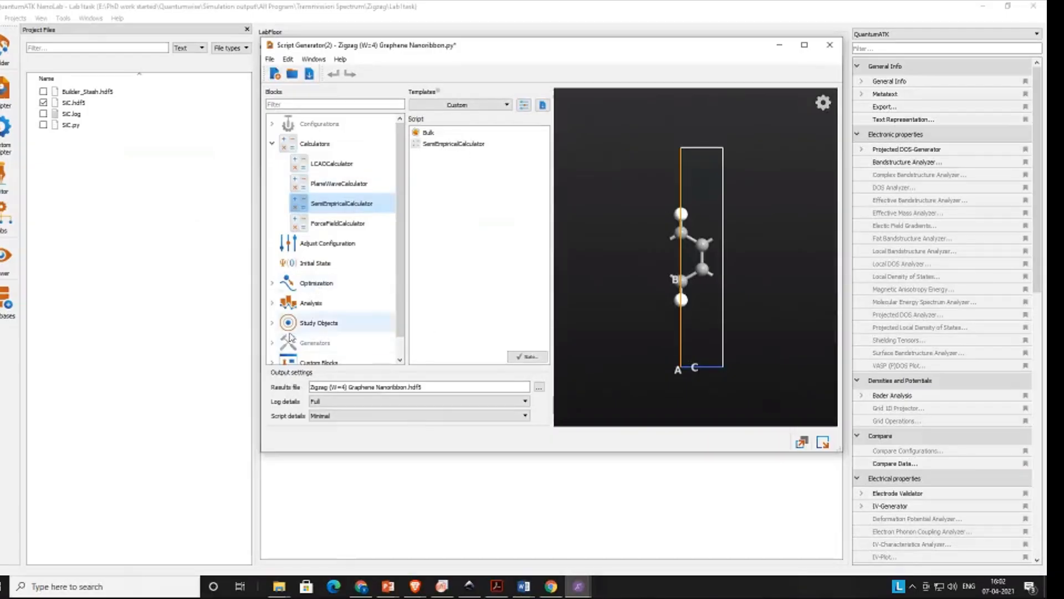
click(272, 303)
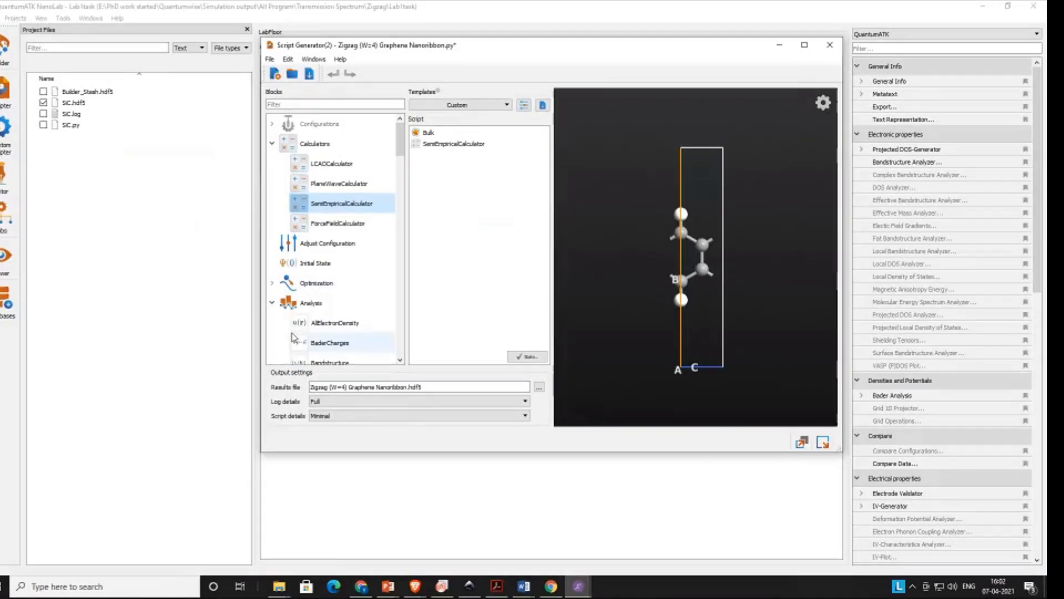
scroll(292, 338, down, 1)
double_click(337, 304)
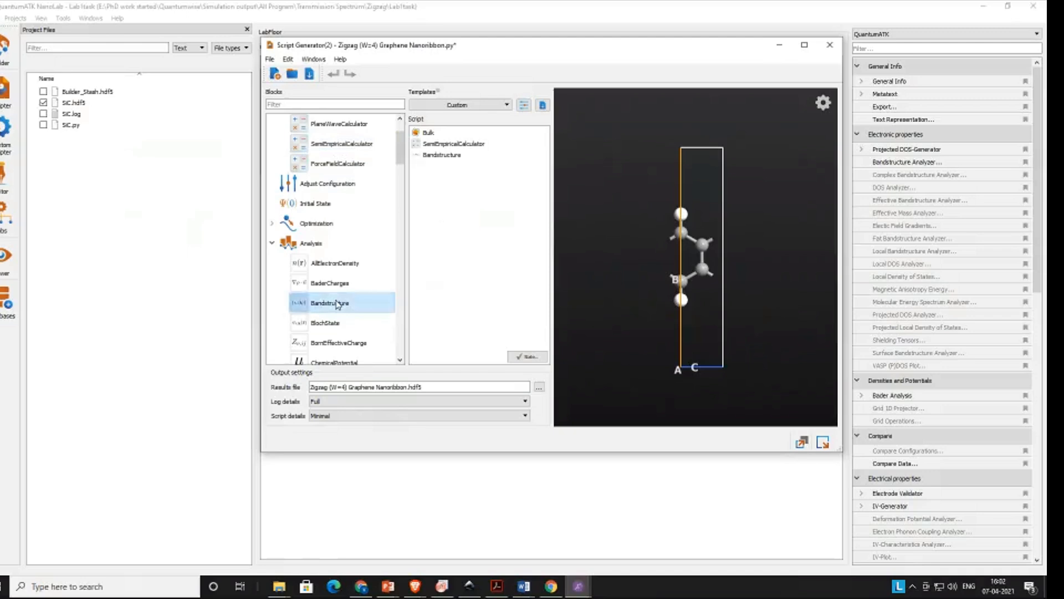
double_click(439, 155)
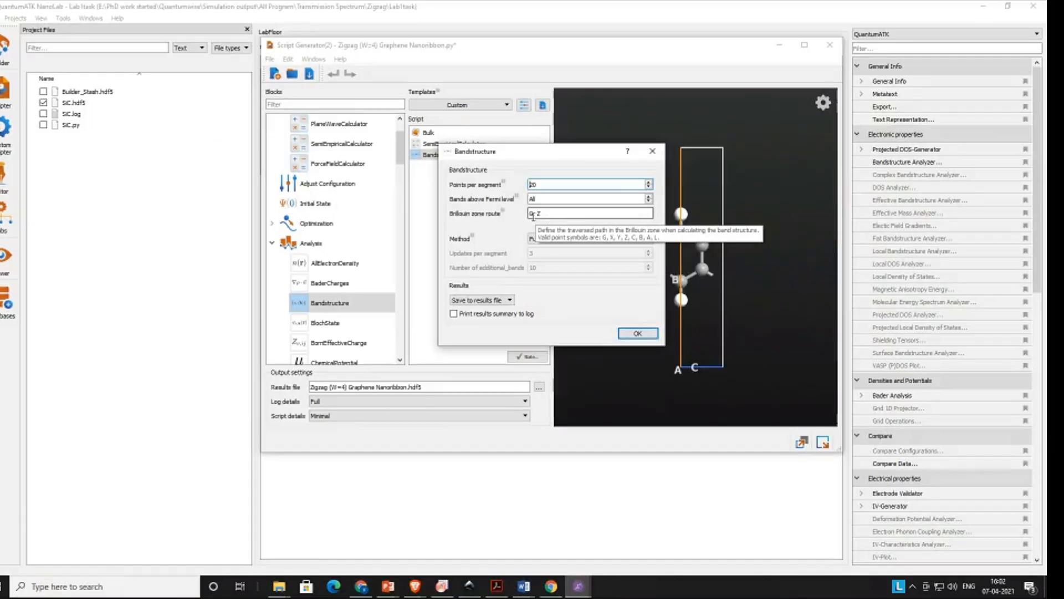
click(655, 160)
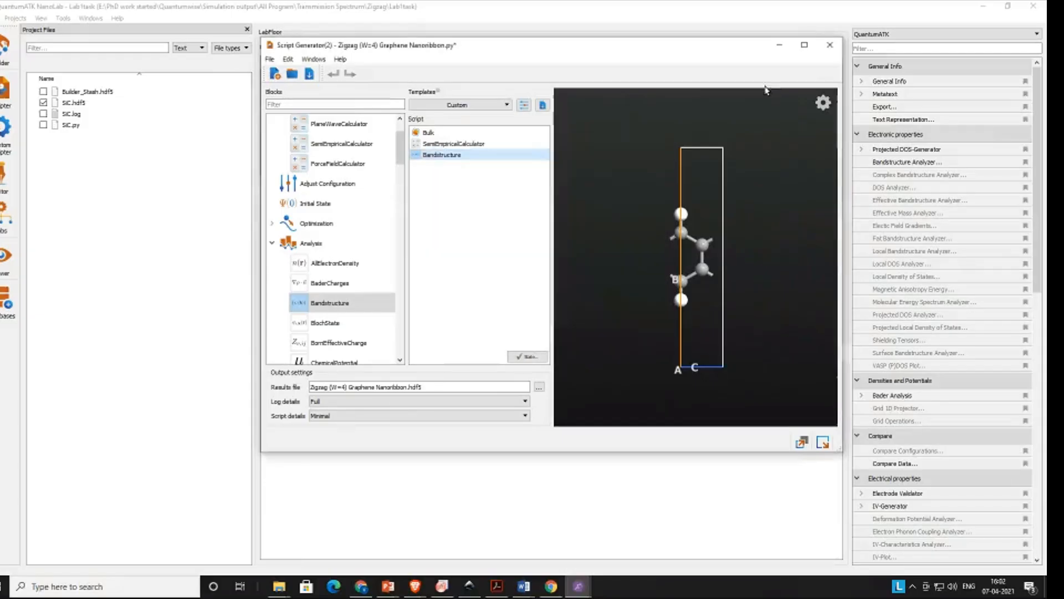
Step: Close the nanoribbon and SiC script generators without saving their changes
click(830, 44)
click(548, 266)
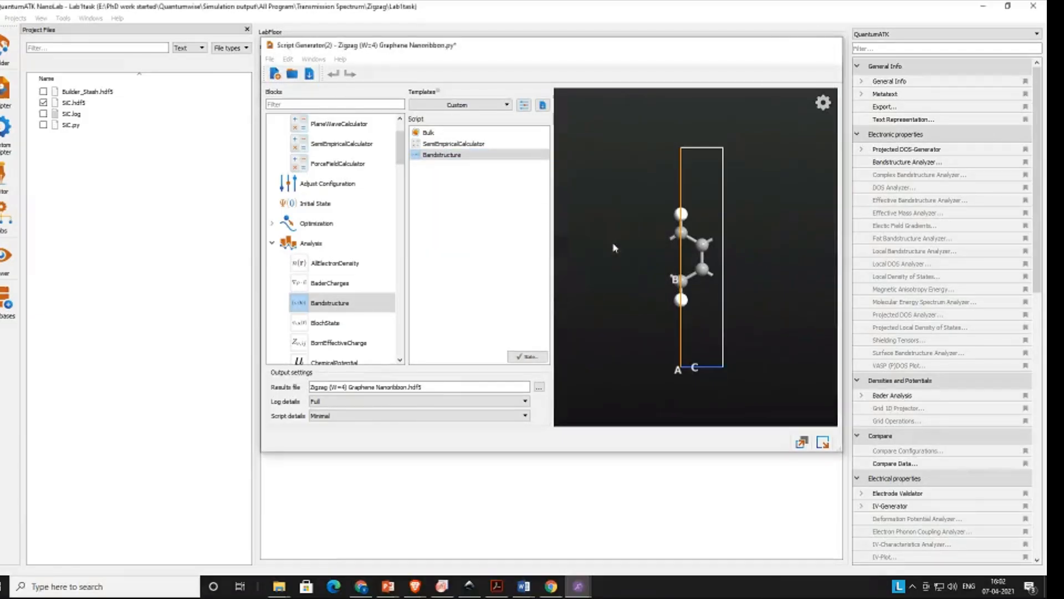
click(994, 5)
click(800, 77)
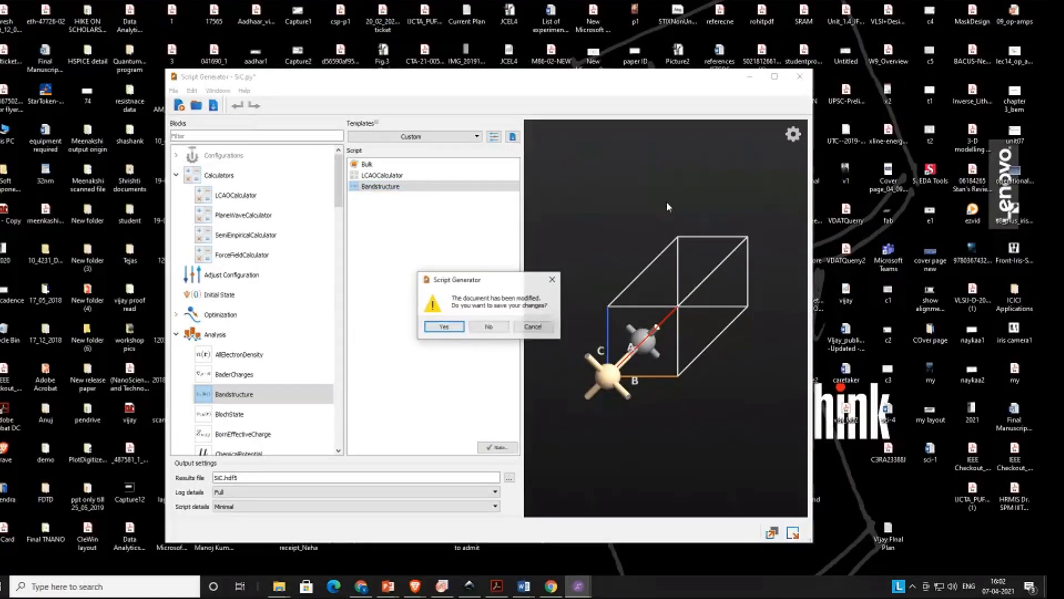
click(473, 330)
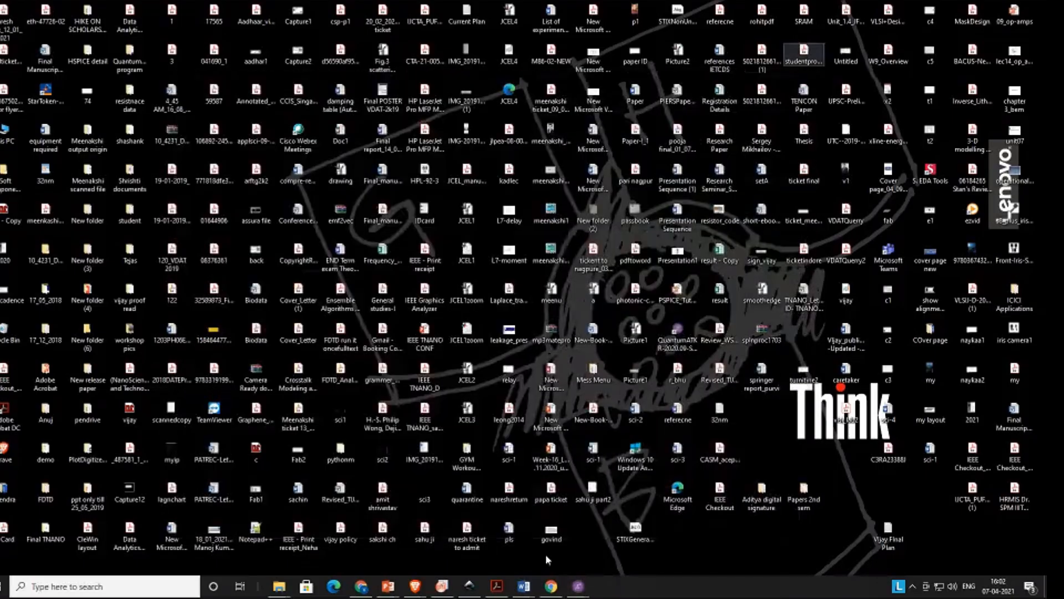
Step: Examine the nanoribbon's Brillouin zone, its k-axes and symmetry points from several angles in the Brillouin Zone Viewer
mouse_move(578, 586)
click(600, 551)
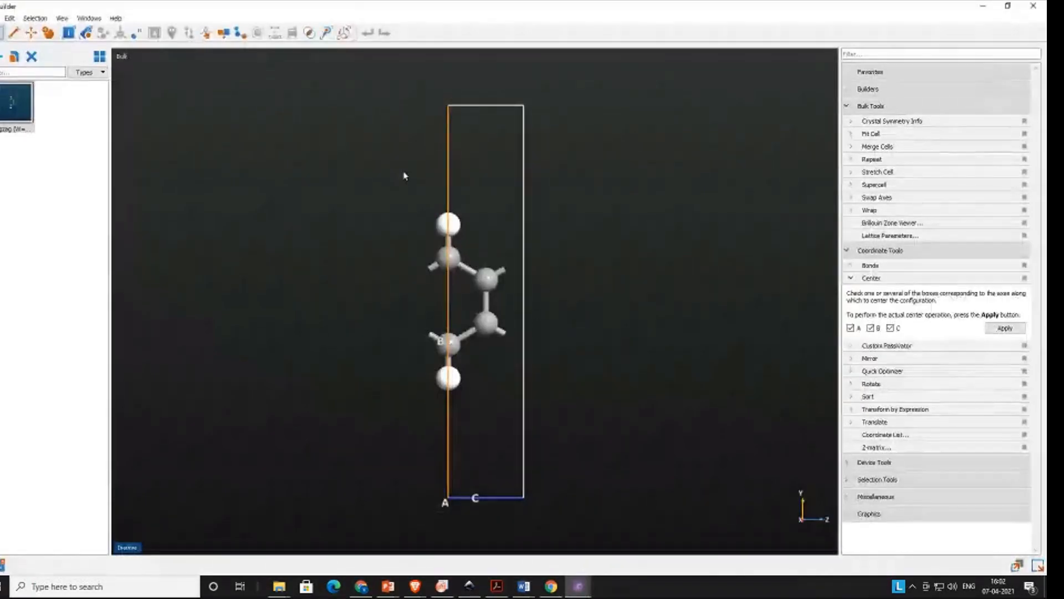
click(869, 223)
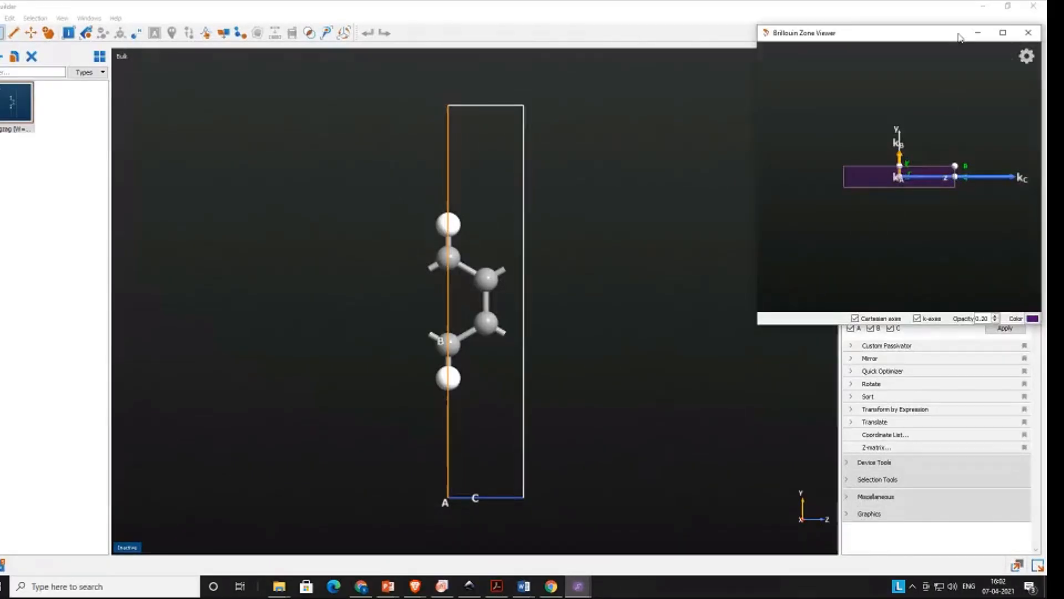
drag(958, 33, 567, 97)
drag(558, 184, 396, 249)
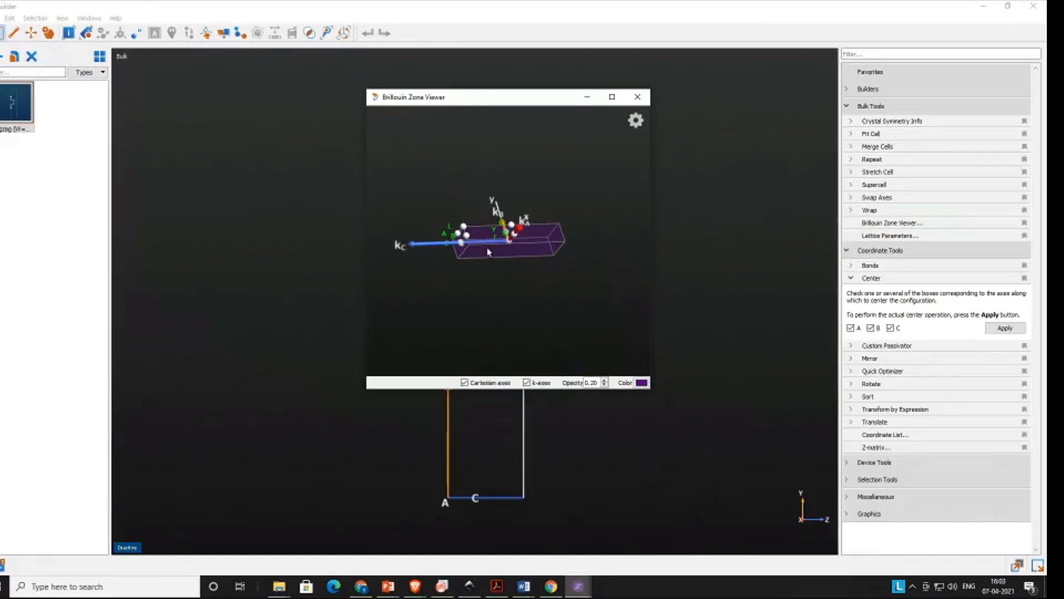
drag(555, 184, 581, 230)
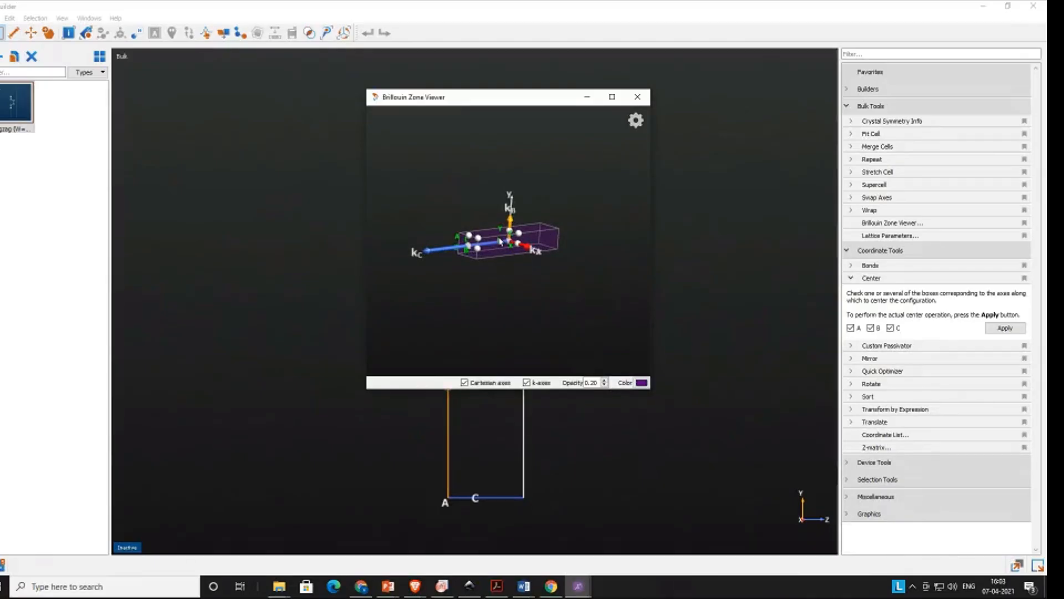
drag(588, 251, 552, 260)
scroll(489, 264, up, 2)
scroll(489, 265, up, 5)
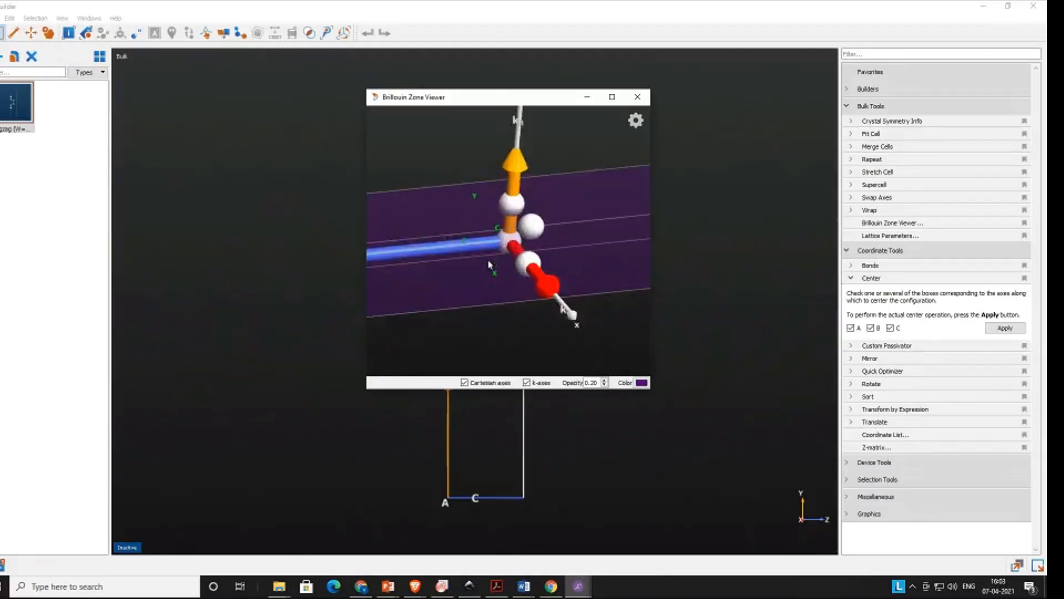
drag(477, 284, 524, 280)
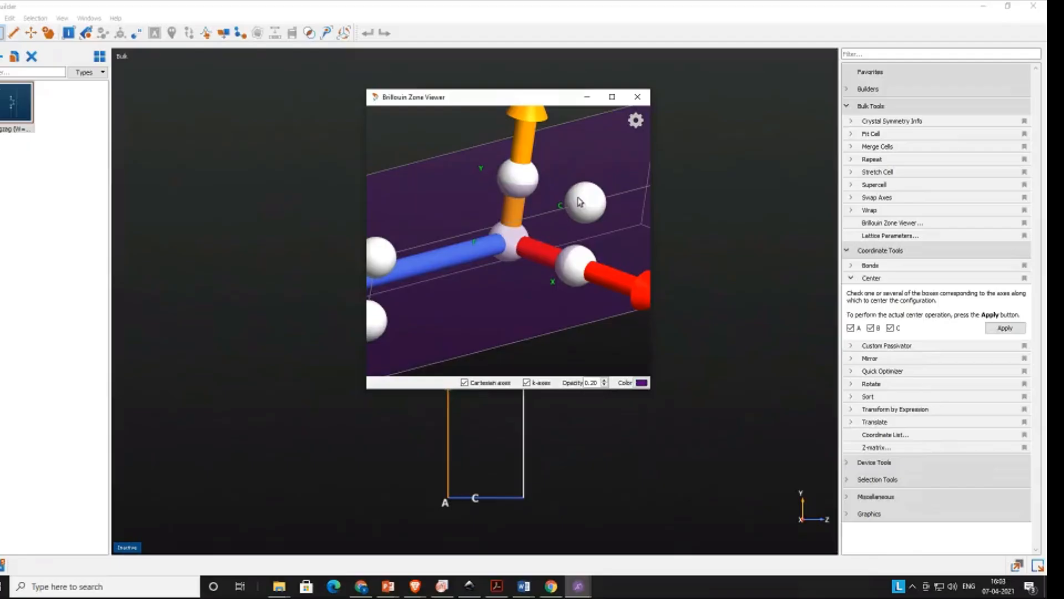
click(637, 96)
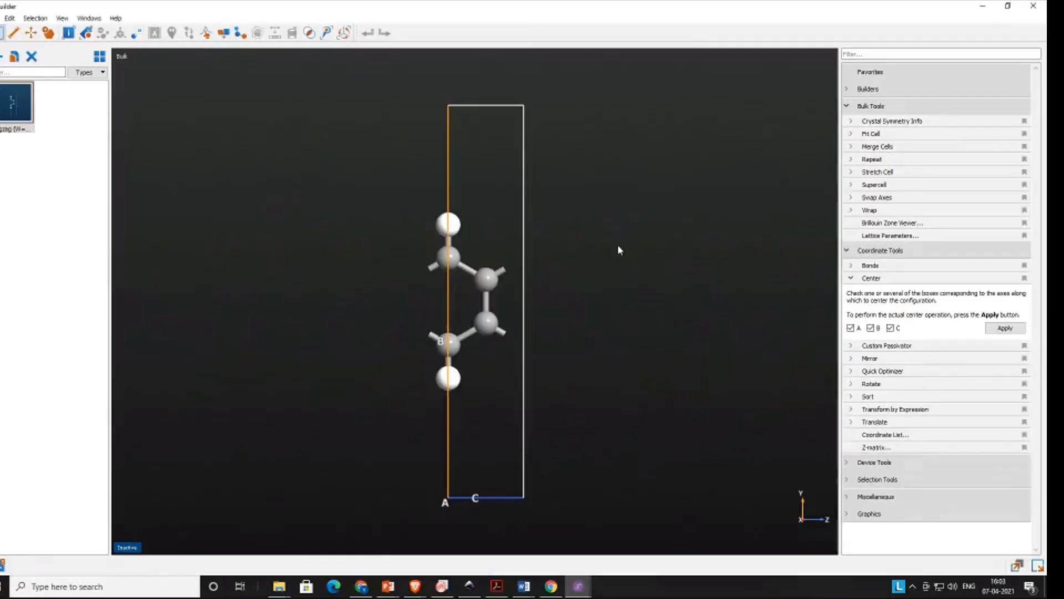
Step: Return to the zigzag nanoribbon's Script Generator and list its available analysis blocks
key(super+d)
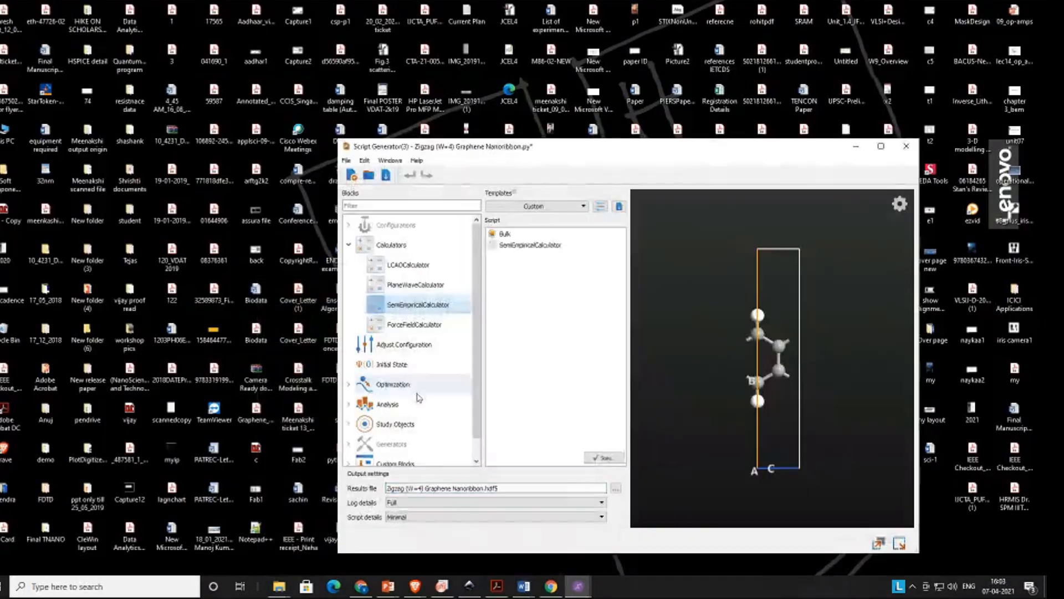
click(349, 404)
double_click(407, 444)
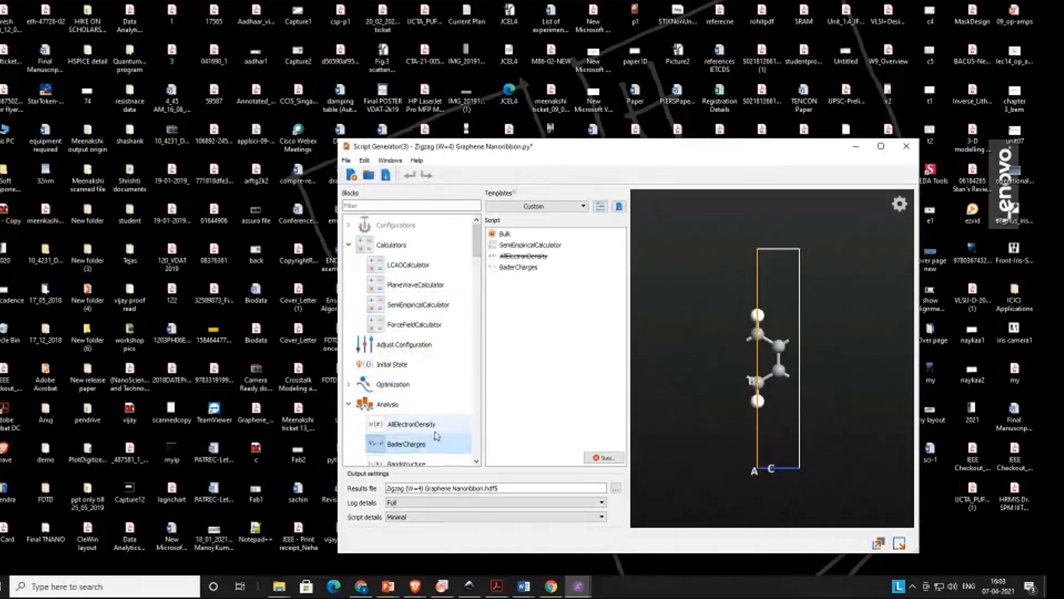
click(511, 256)
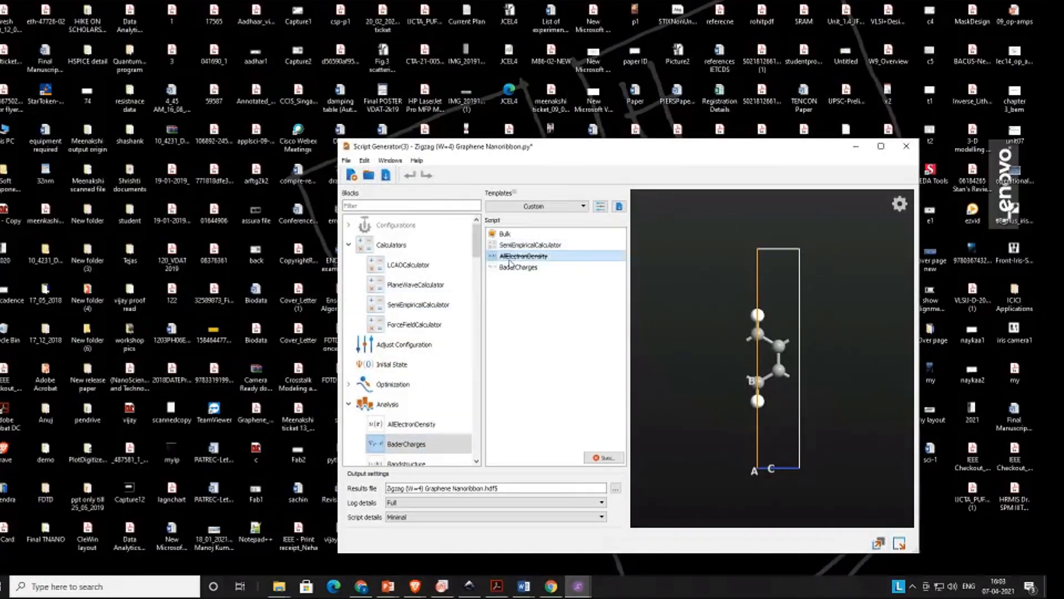
key(Delete)
key(Delete)
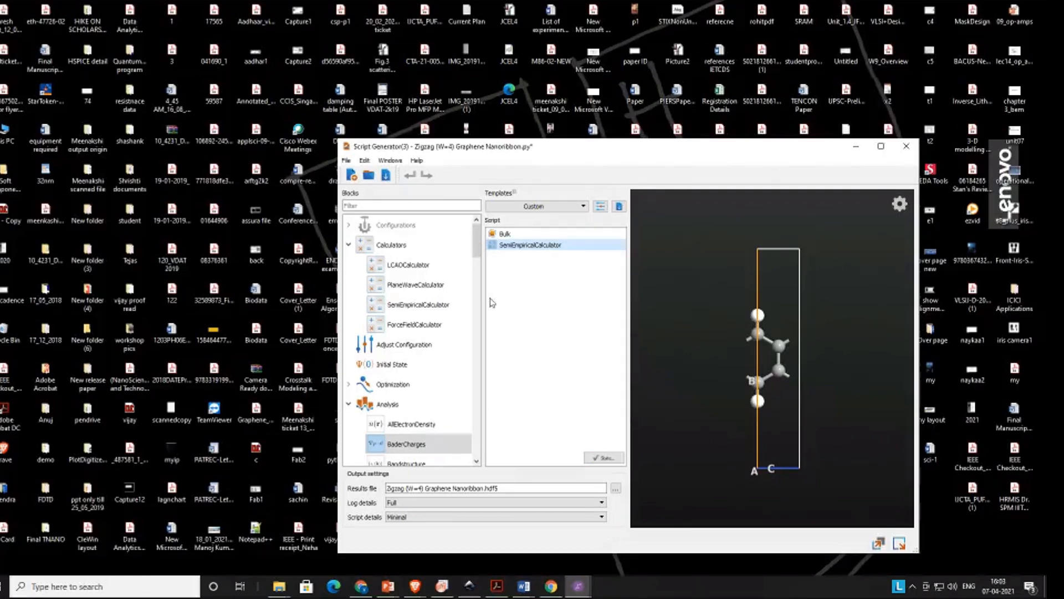
Step: Add a Bandstructure block with Brillouin zone route G, X, C, Y, G, 100 points per segment and a results summary printed to the log
double_click(397, 462)
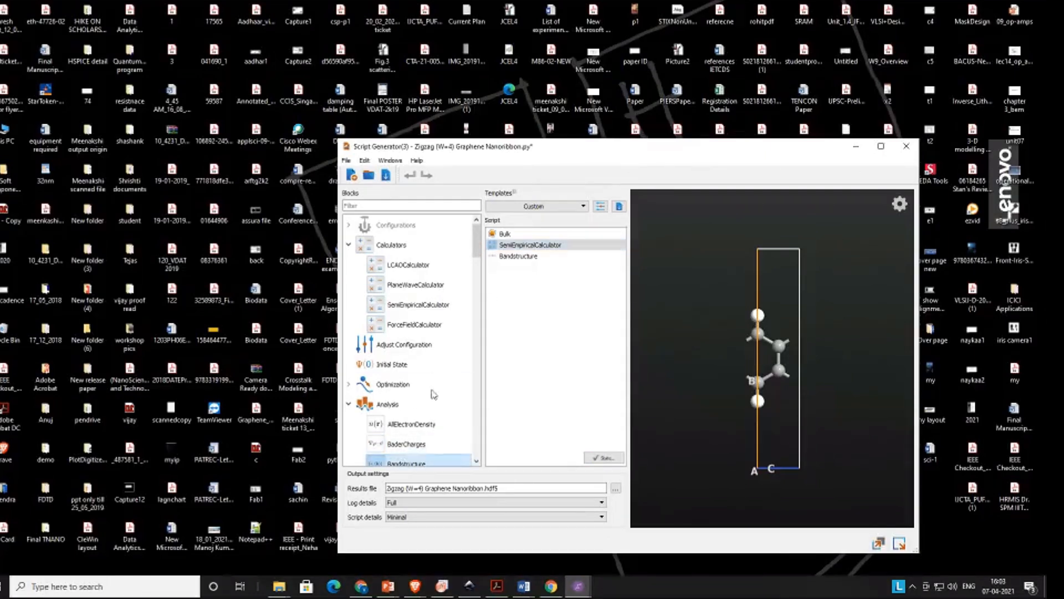
double_click(518, 256)
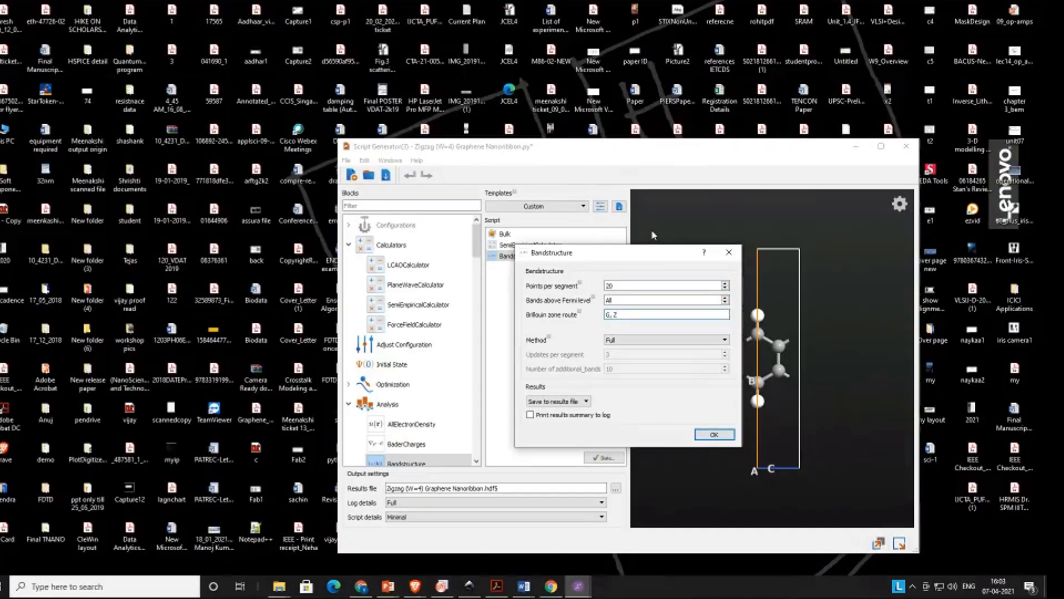
key(BackSpace)
text(X, C, Y, G)
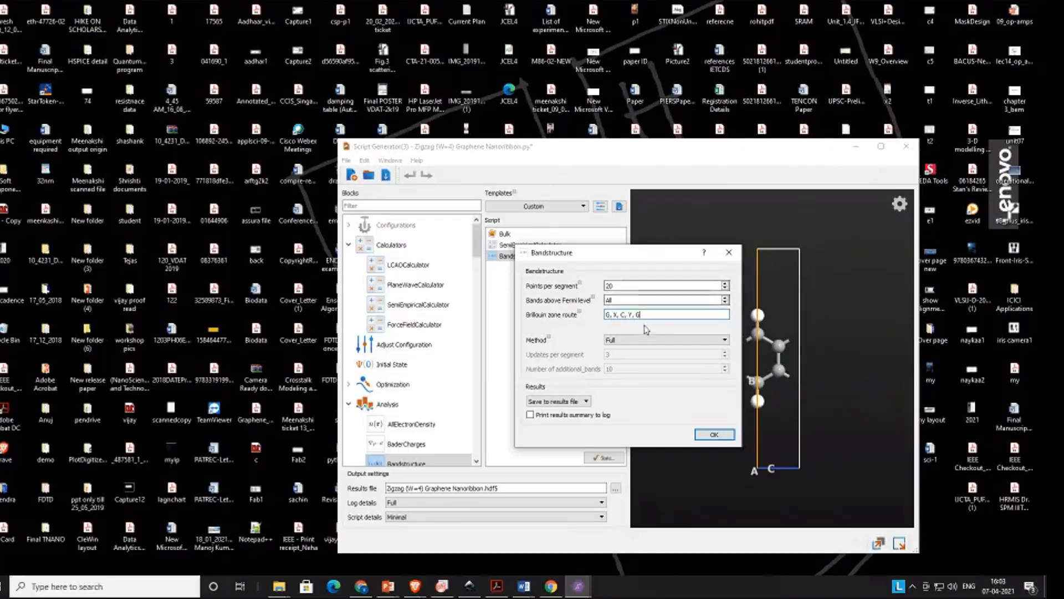
click(531, 415)
double_click(608, 285)
text(100)
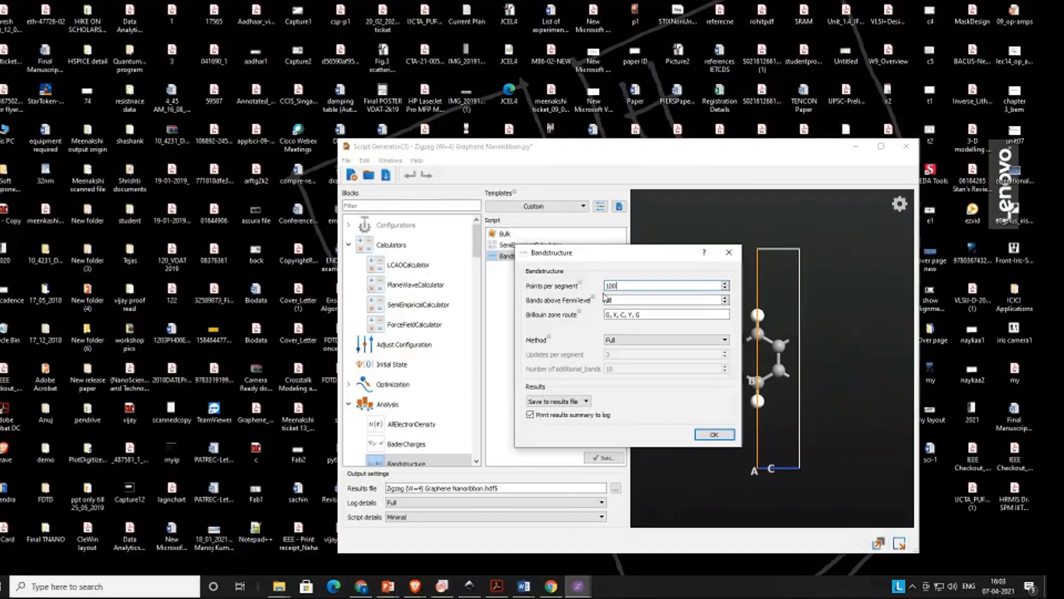
click(700, 433)
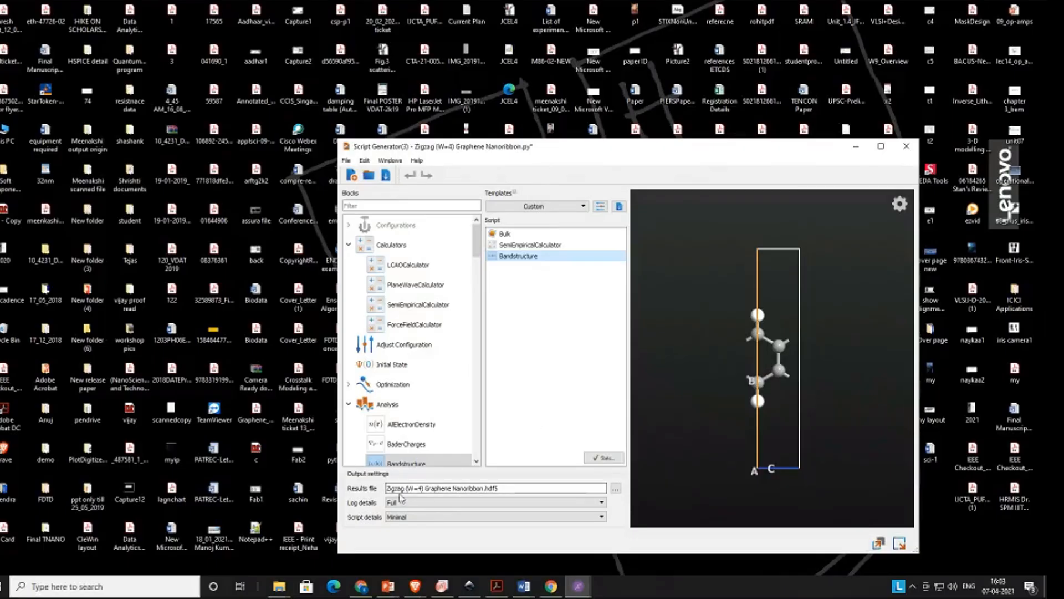
Step: Send the nanoribbon script to the Job Manager, add it to the local machine's queue and run the job
click(899, 543)
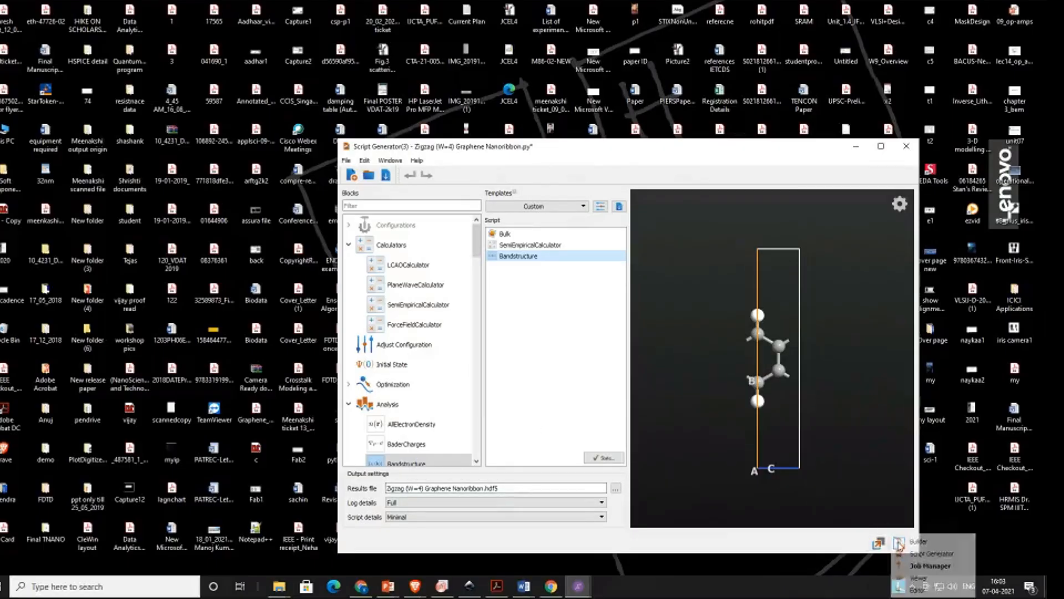
click(931, 566)
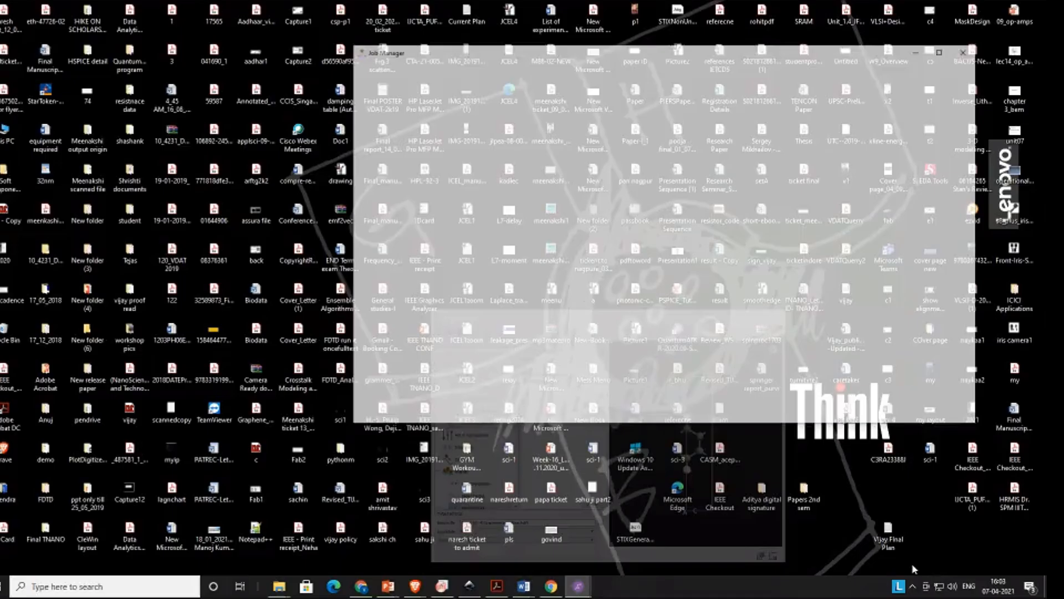
click(772, 304)
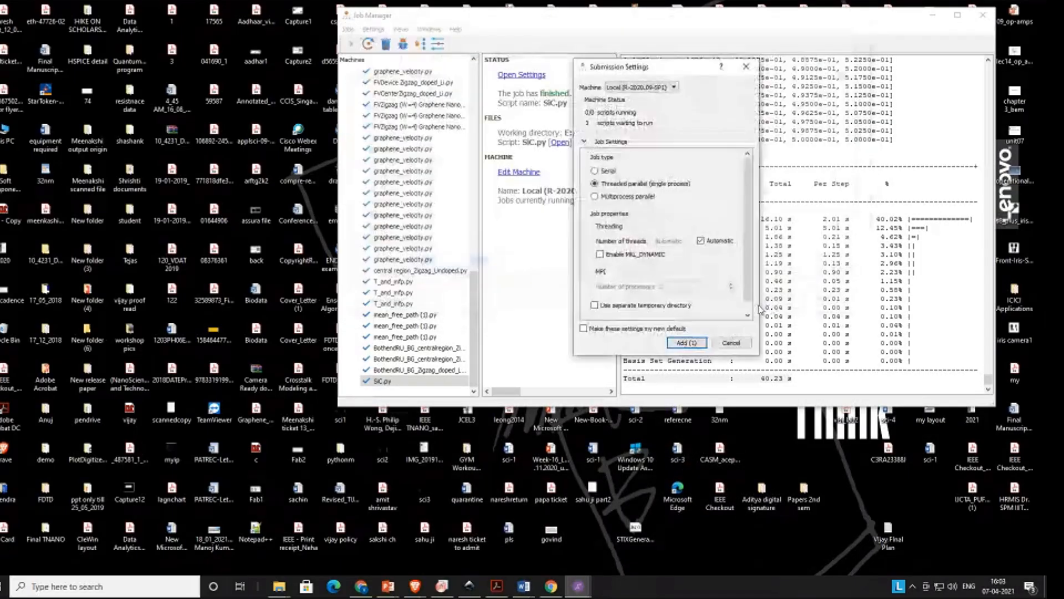
click(686, 342)
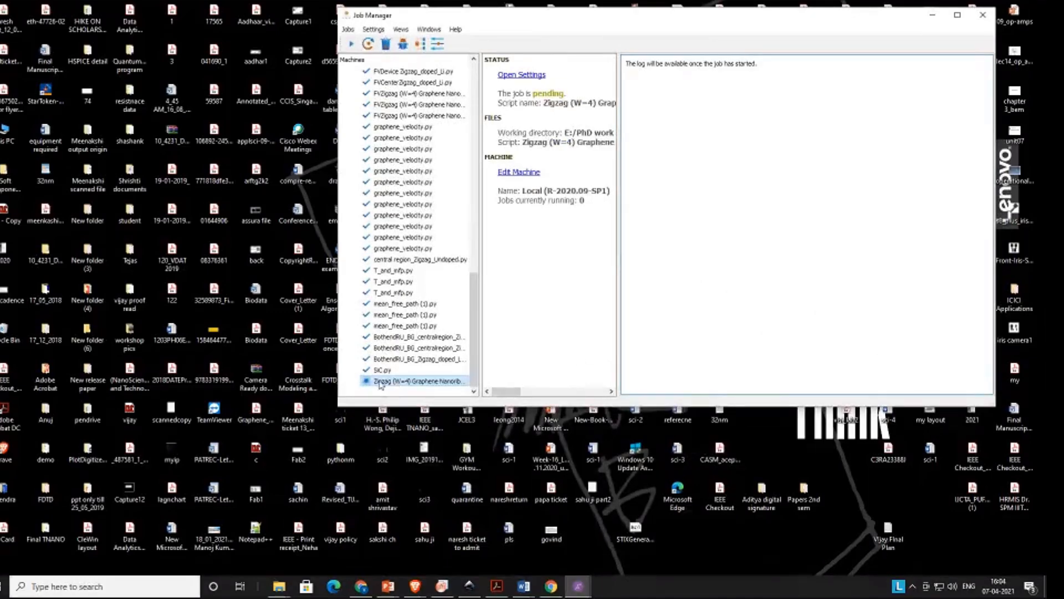
click(353, 45)
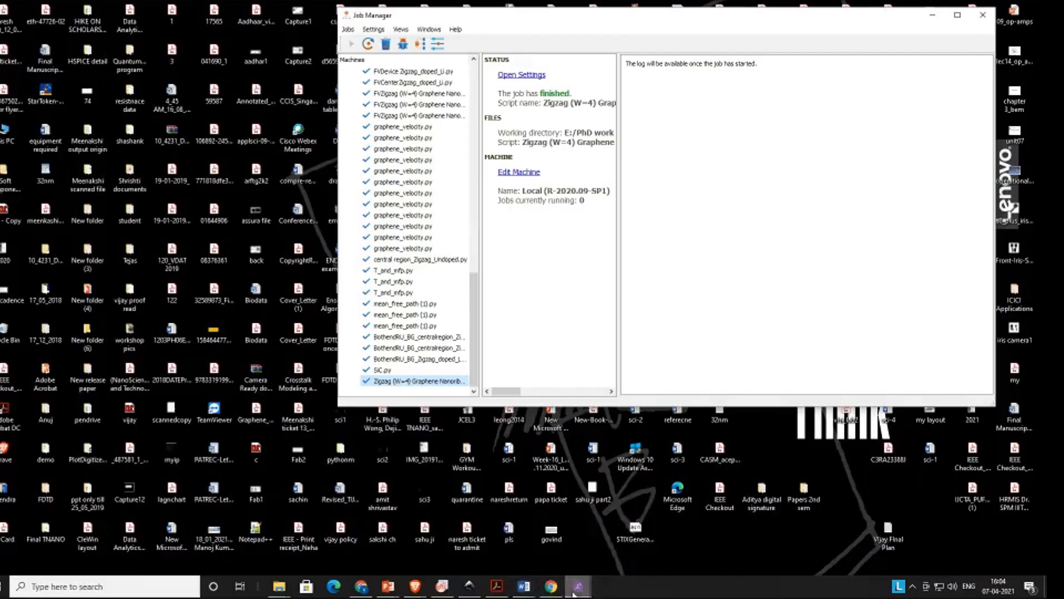
Step: Return to the main NanoLab window with the Lab1task project files
mouse_move(574, 594)
click(409, 552)
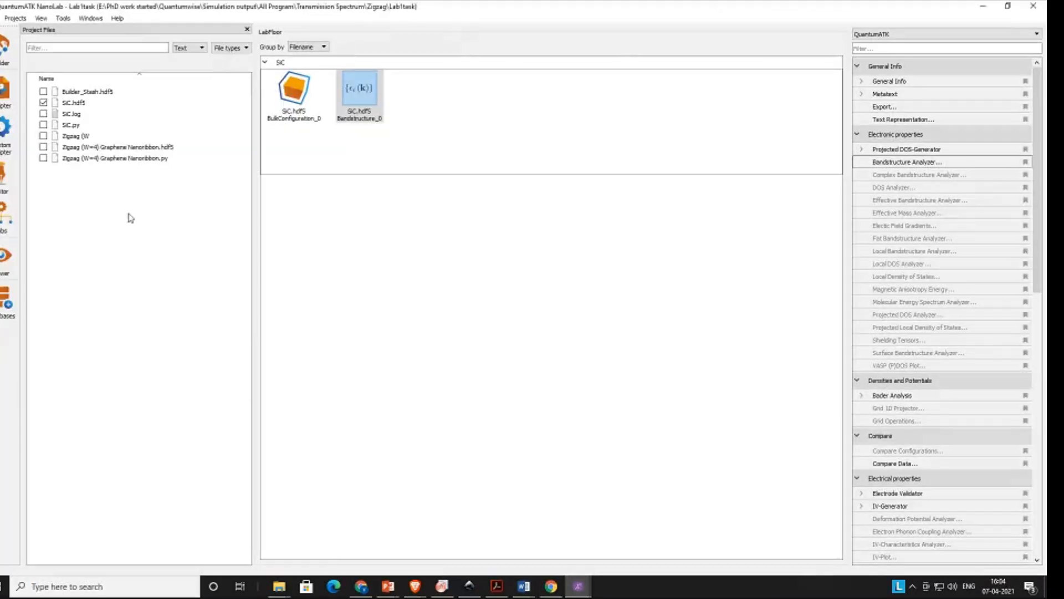
Step: Load the Zigzag (W=4) Graphene Nanoribbon.hdf5 results and plot its Bandstructure_0 in a maximized Bandstructure Analyzer
click(43, 147)
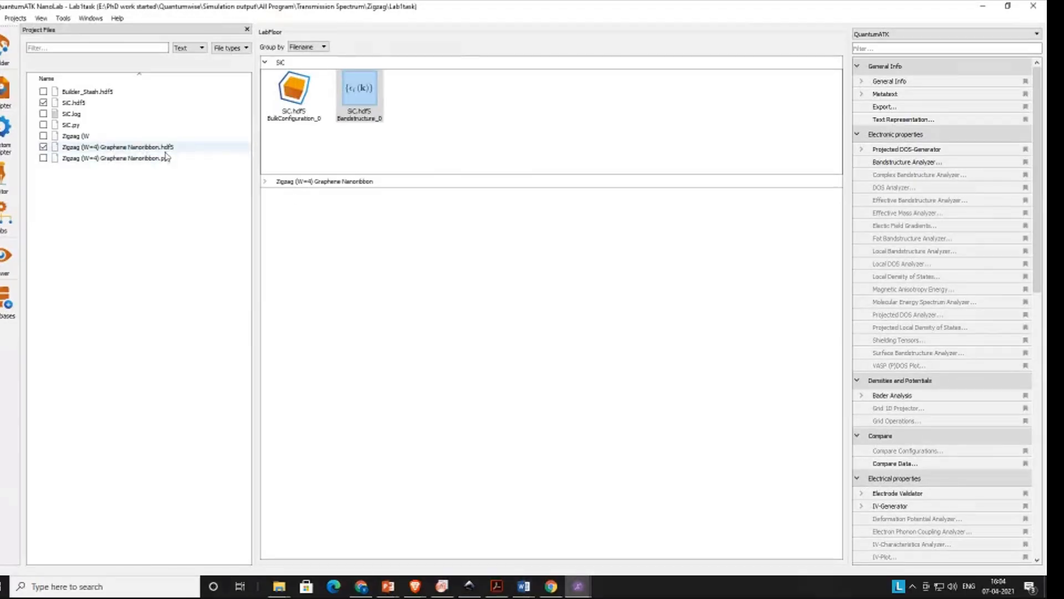
click(266, 185)
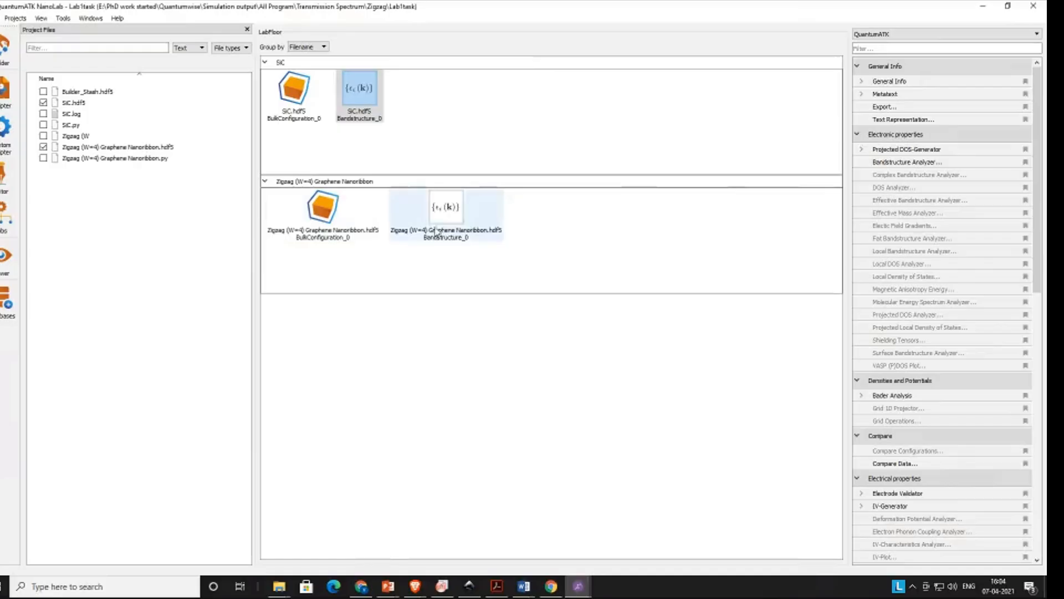
click(448, 218)
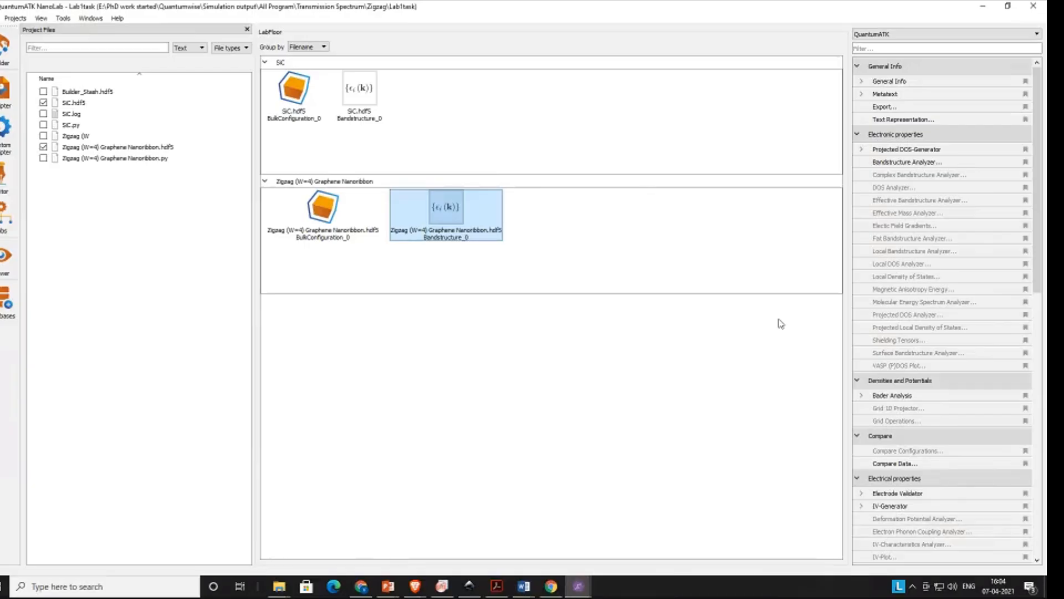
click(940, 164)
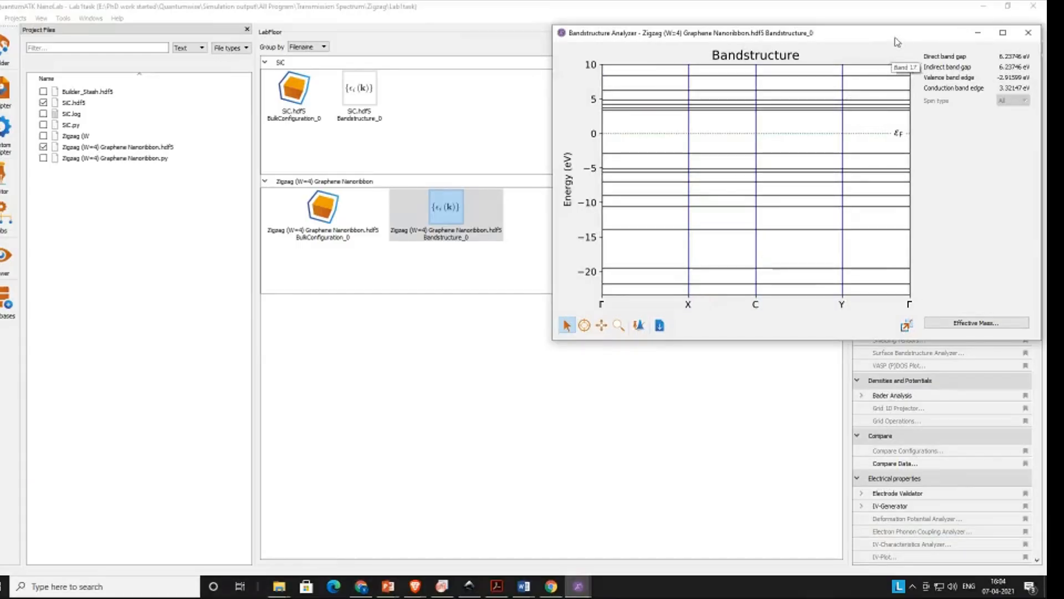
drag(897, 39, 625, 126)
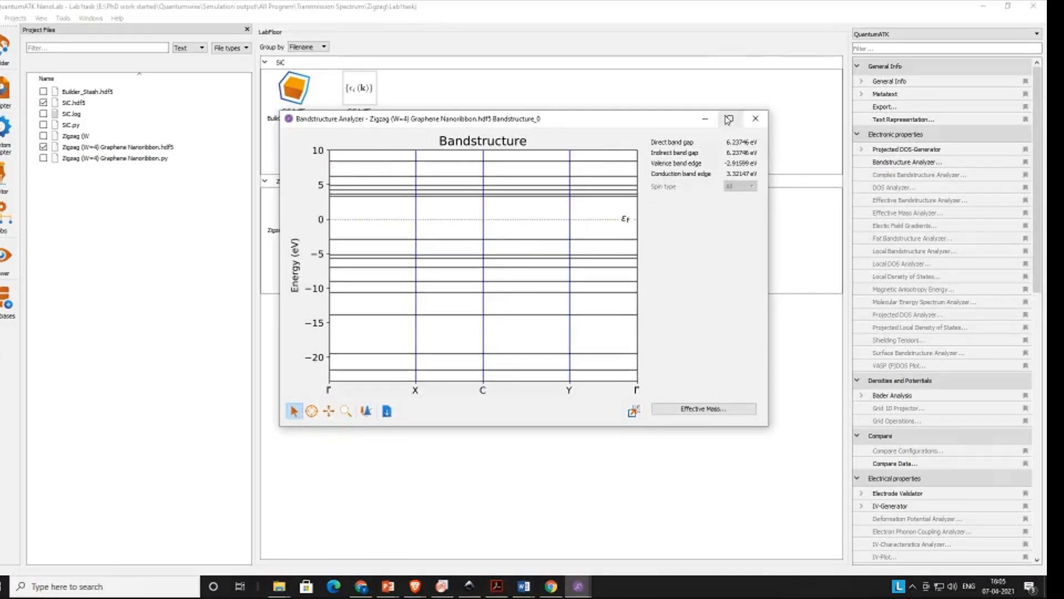
click(729, 118)
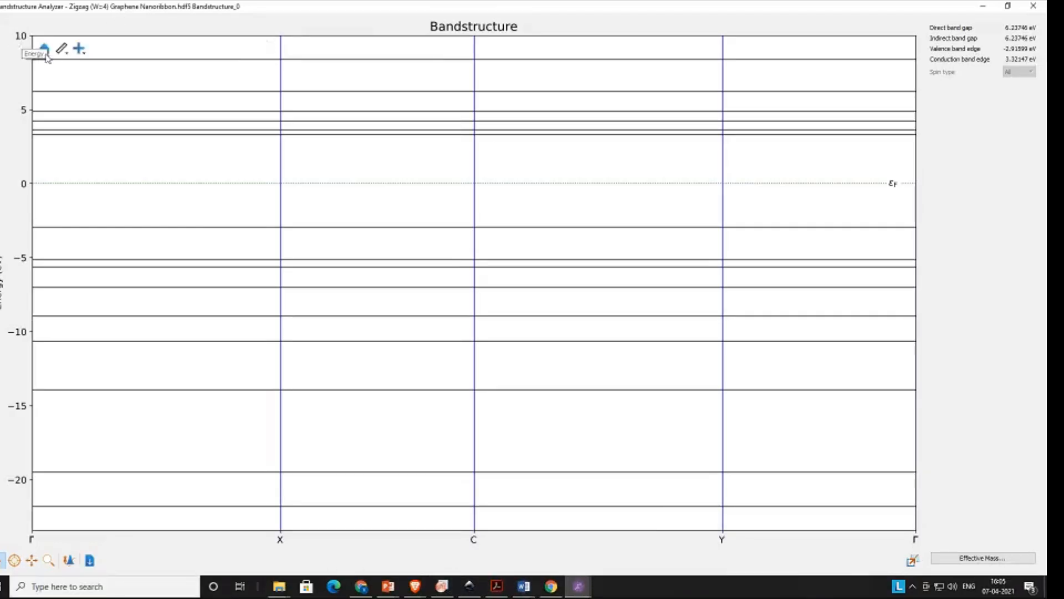
Step: Measure the energy gap at the C point between the bands just above and just below the Fermi level
click(62, 49)
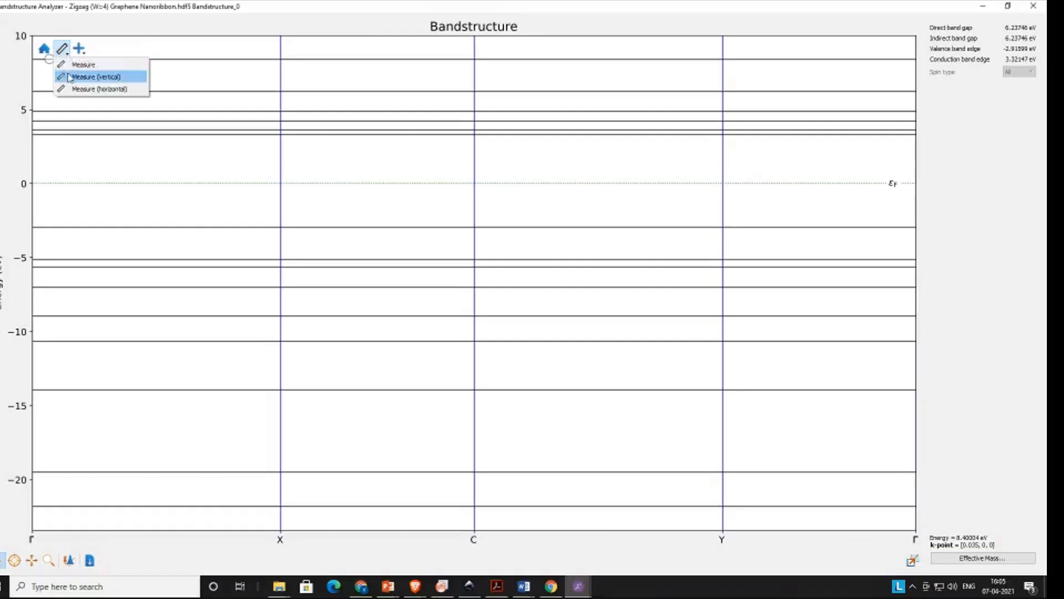
click(75, 64)
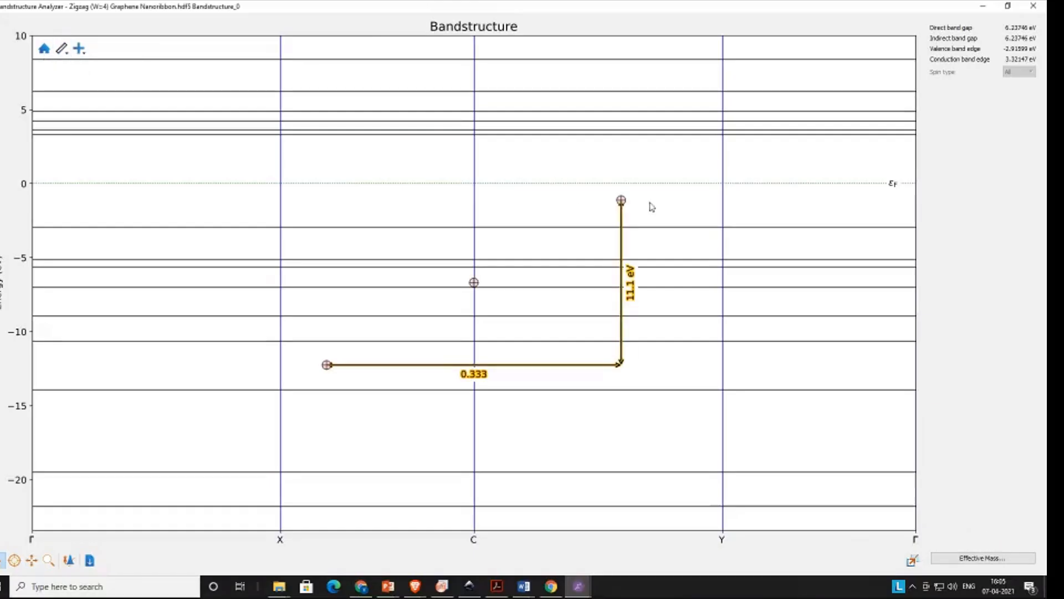
mouse_move(619, 194)
mouse_down()
mouse_move(613, 148)
mouse_move(474, 135)
mouse_up()
mouse_move(327, 366)
mouse_down()
mouse_move(394, 342)
mouse_move(475, 251)
mouse_move(476, 231)
mouse_up()
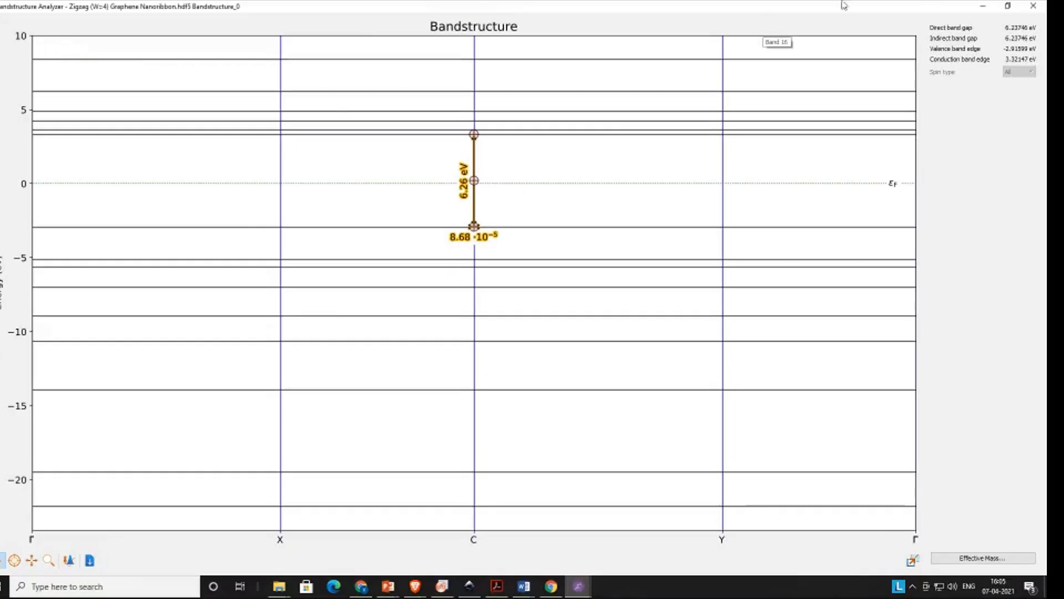
Step: Minimize the analyzer and main windows, switch to the Brave browser and find the QuantumWise tutorials page from a new tab
click(983, 6)
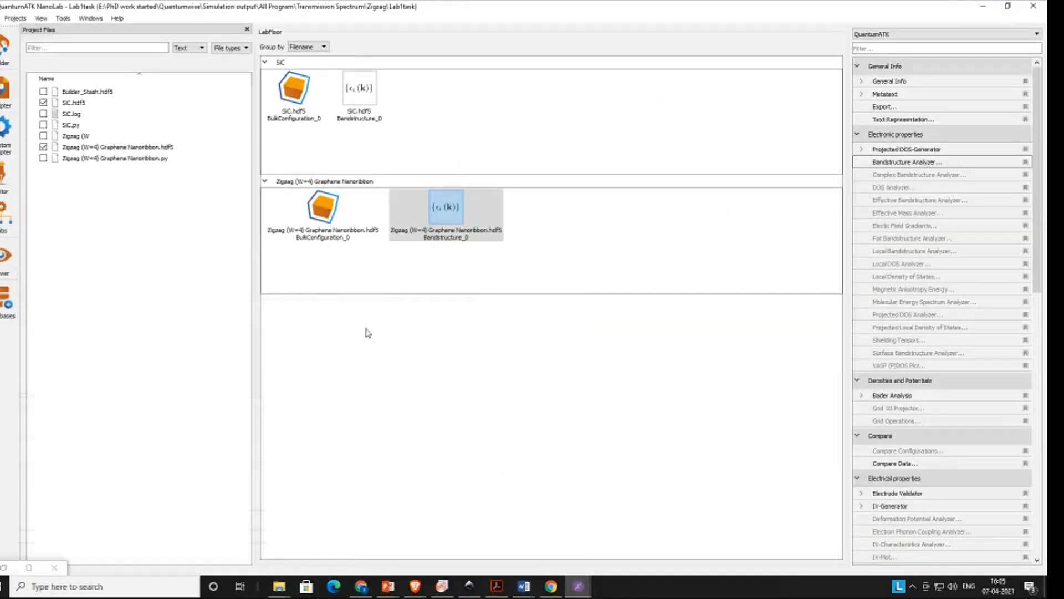
click(984, 5)
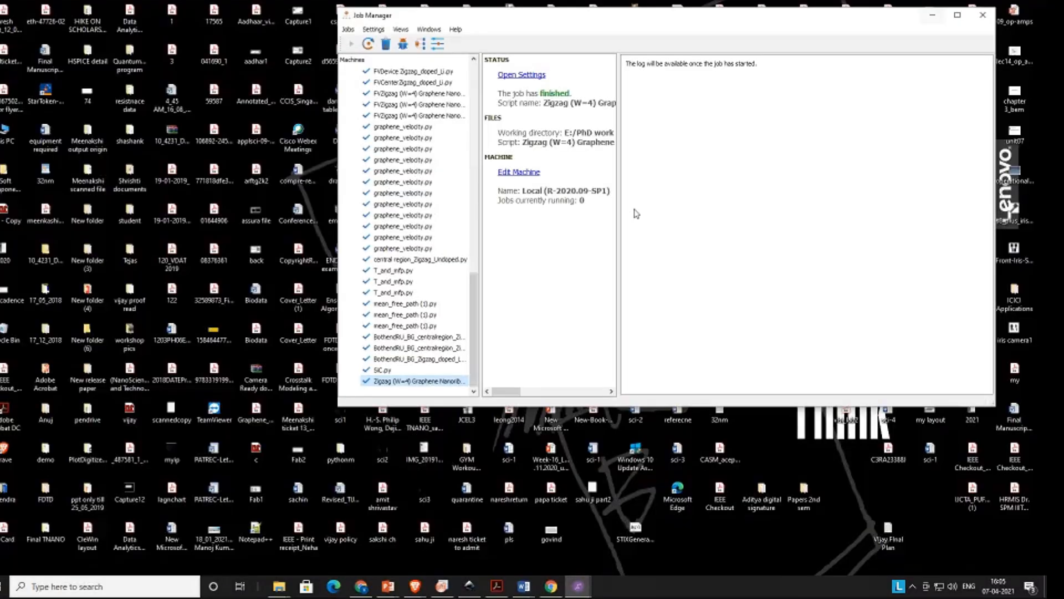
mouse_move(419, 592)
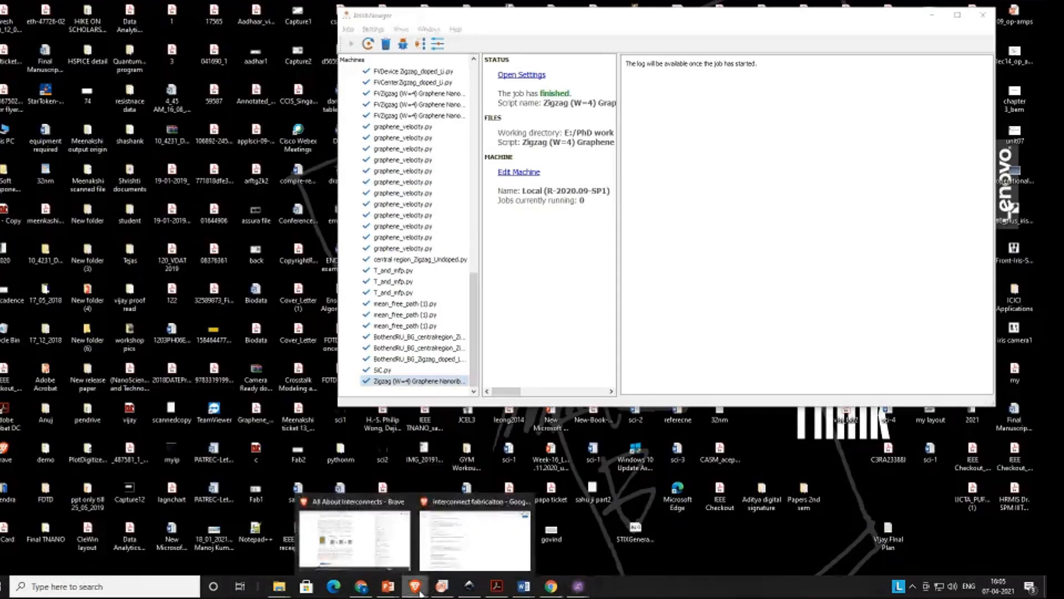
click(475, 540)
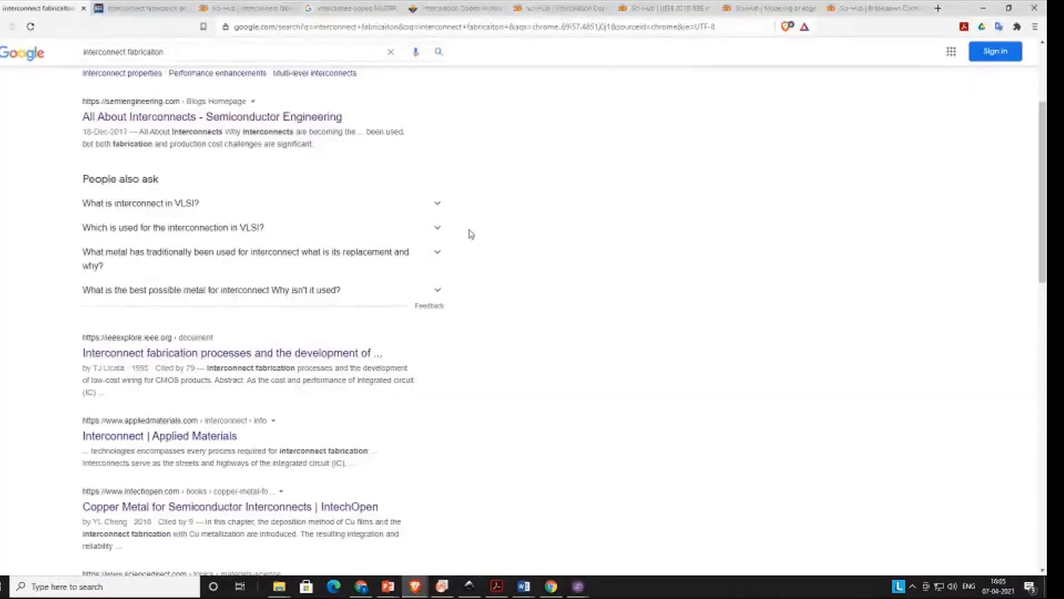
click(938, 8)
click(689, 28)
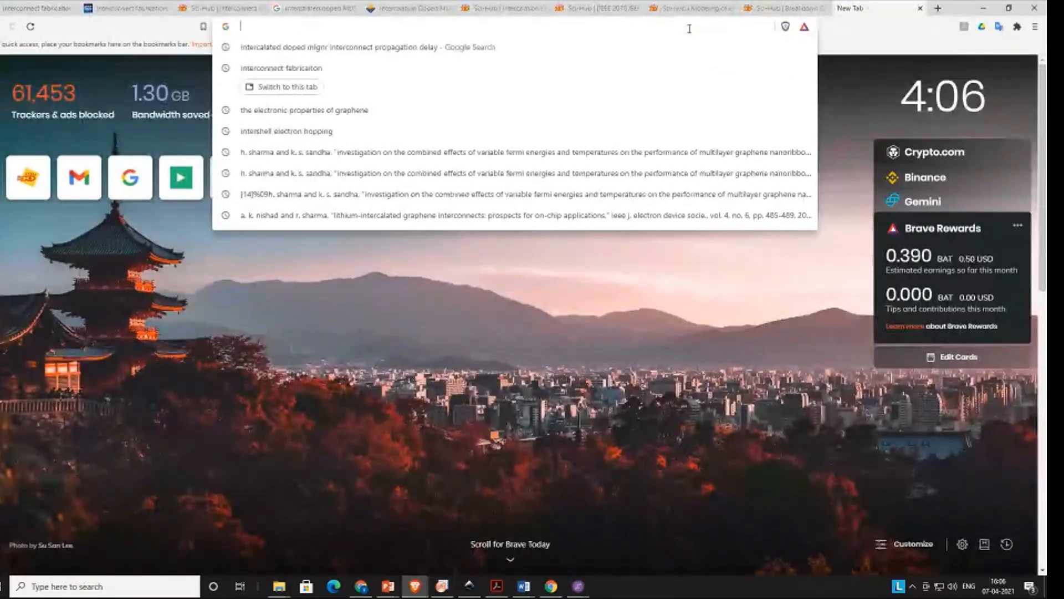
text(qunatumwise tutorial)
key(Return)
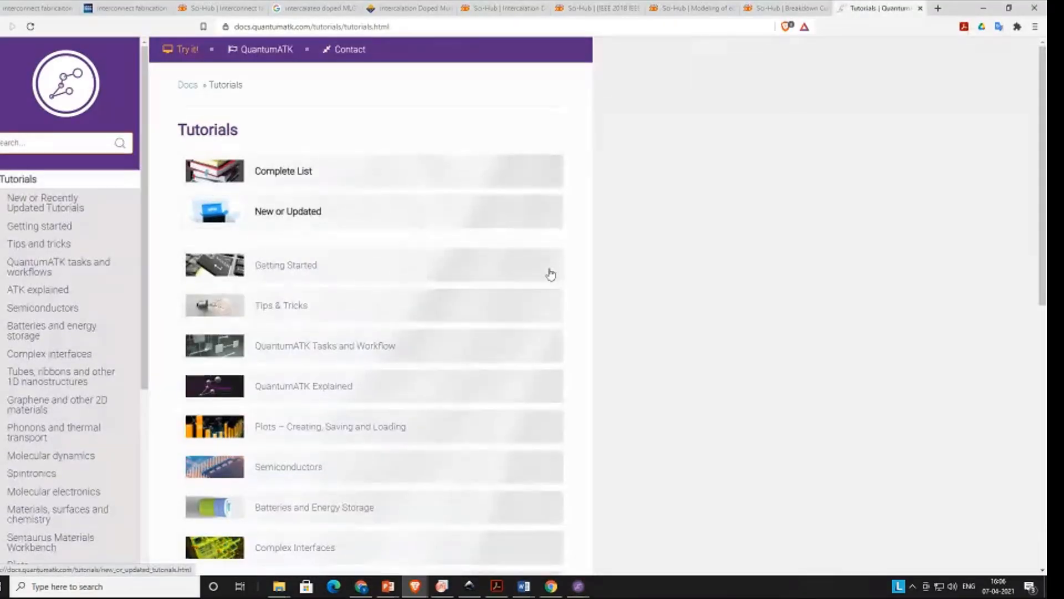
Step: Open the Silicon p-n junction tutorial from the Semiconductors category of the QuantumATK tutorials
scroll(479, 302, down, 3)
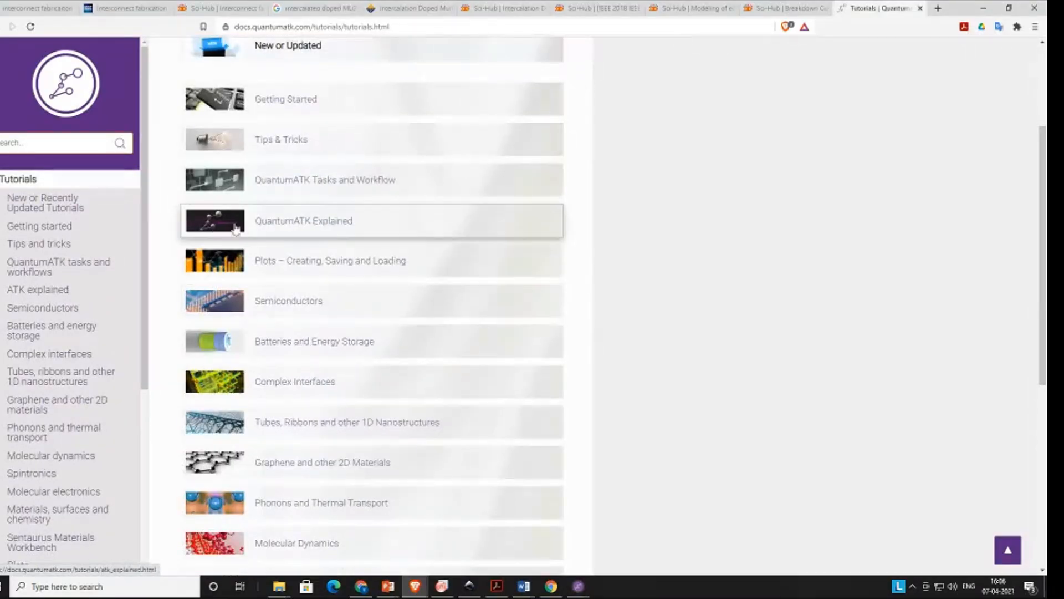
click(349, 224)
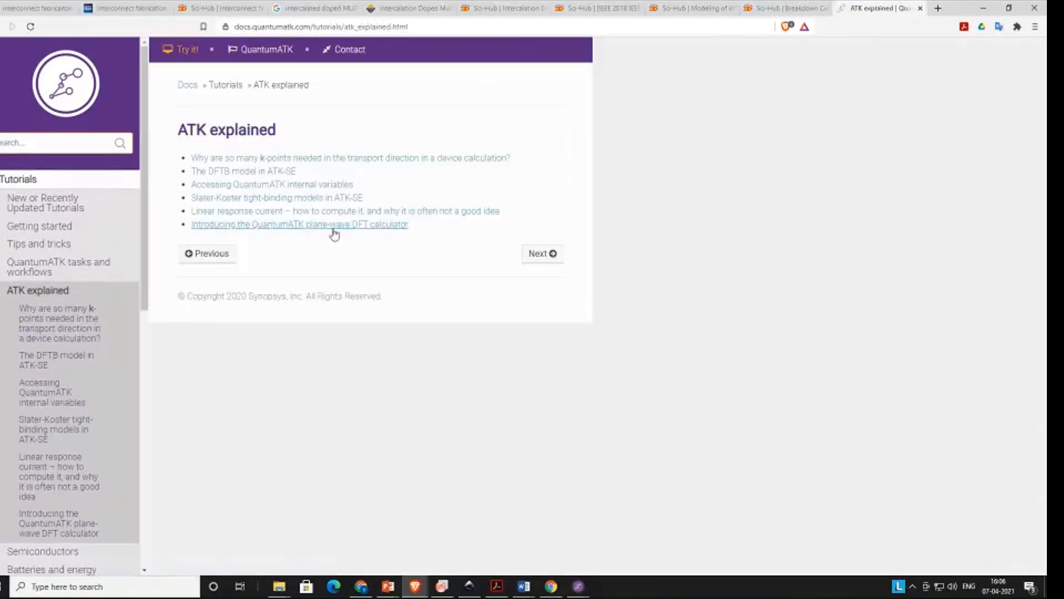
click(1, 29)
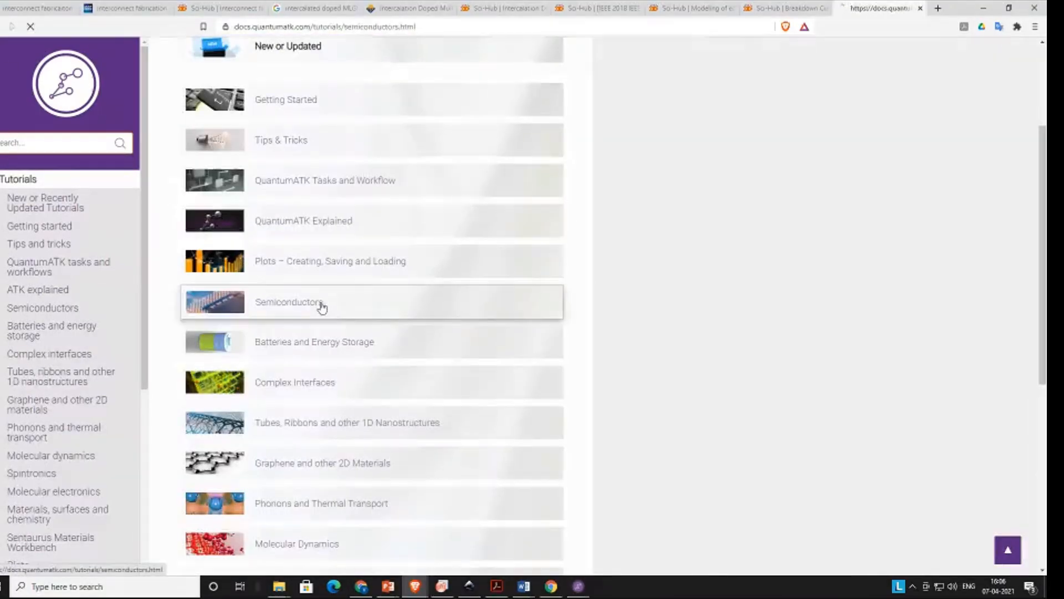
click(321, 307)
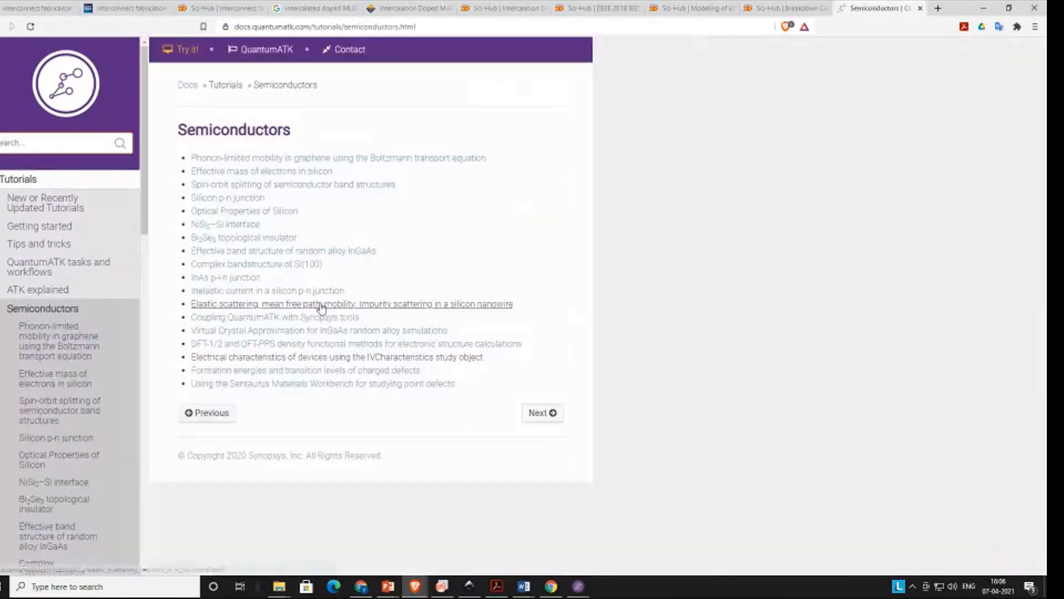
click(249, 198)
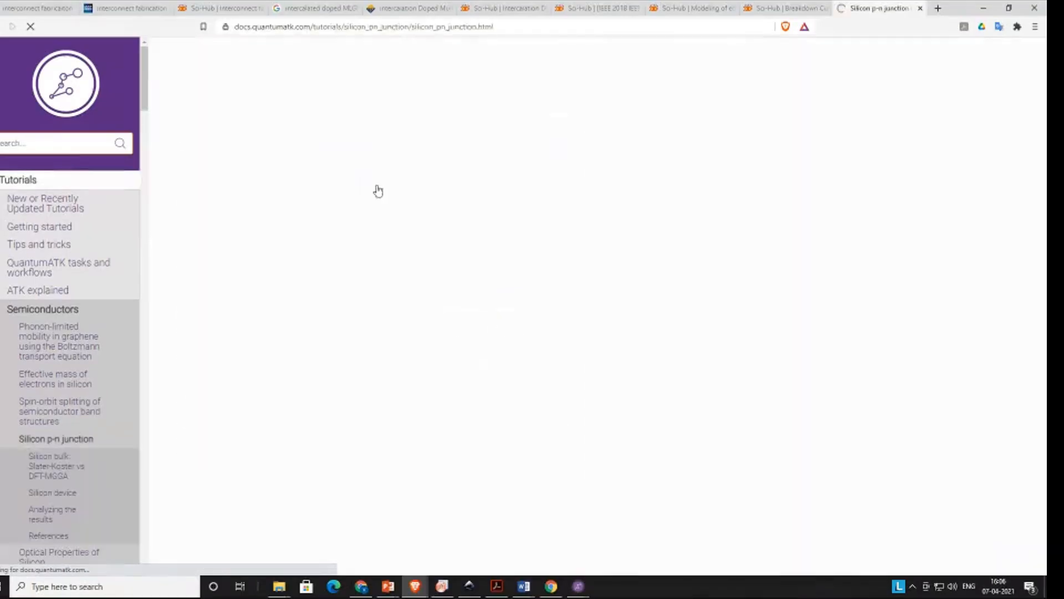
Step: Skim the silicon bulk section of the tutorial, including the Slater-Koster calculator setup, and return to the introduction
scroll(272, 272, down, 3)
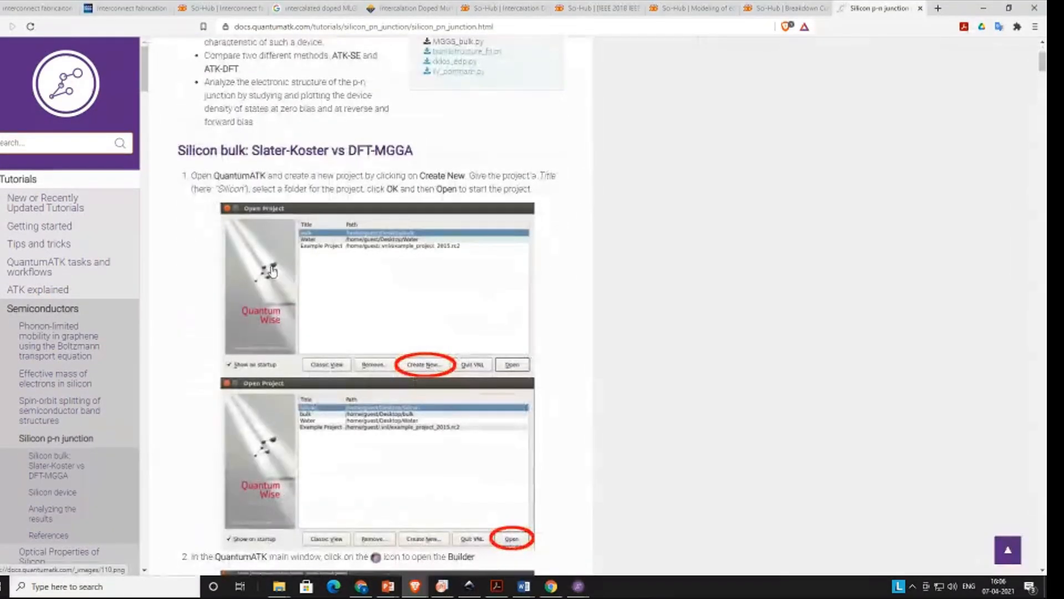
scroll(272, 270, down, 15)
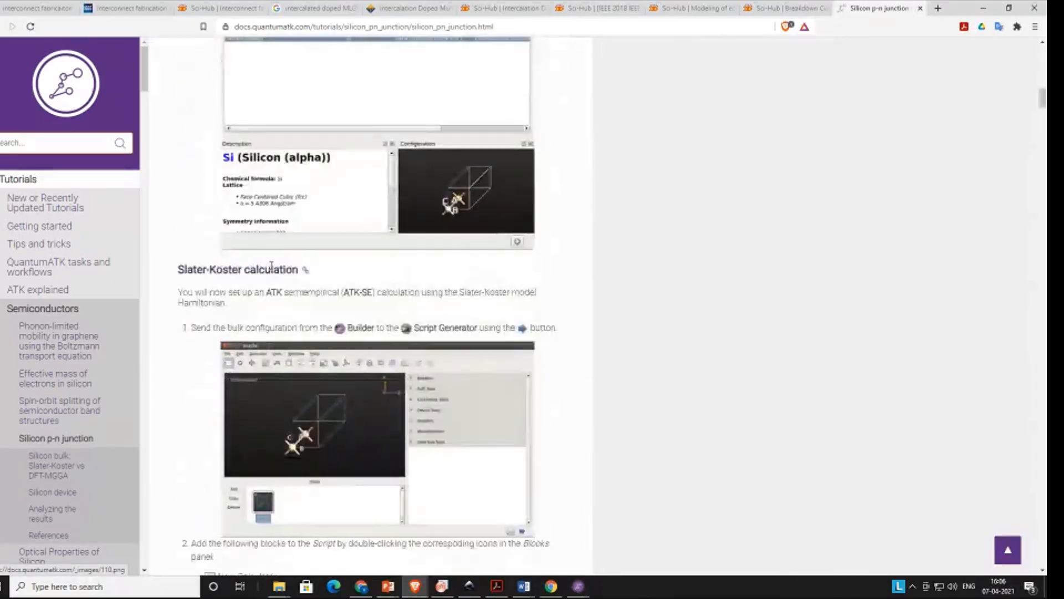
scroll(271, 265, down, 4)
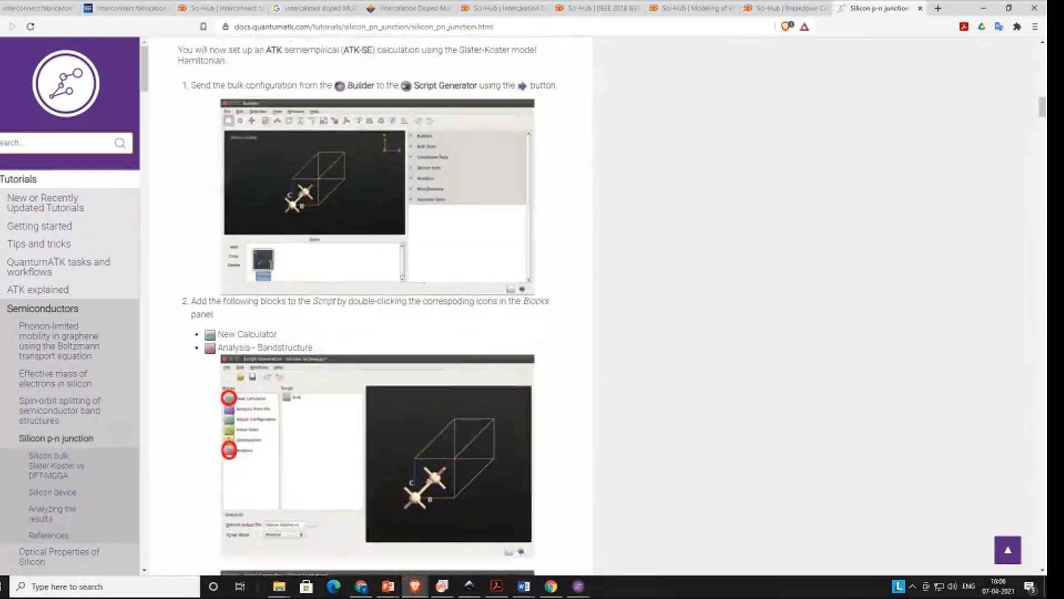
scroll(271, 270, down, 11)
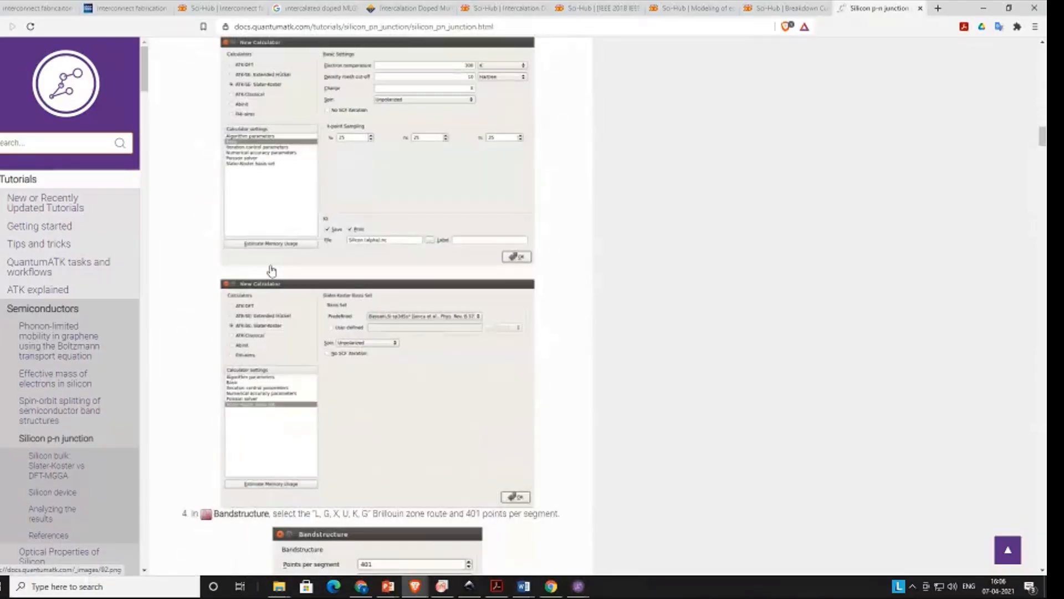
scroll(272, 271, down, 11)
scroll(272, 270, up, 19)
scroll(271, 270, up, 20)
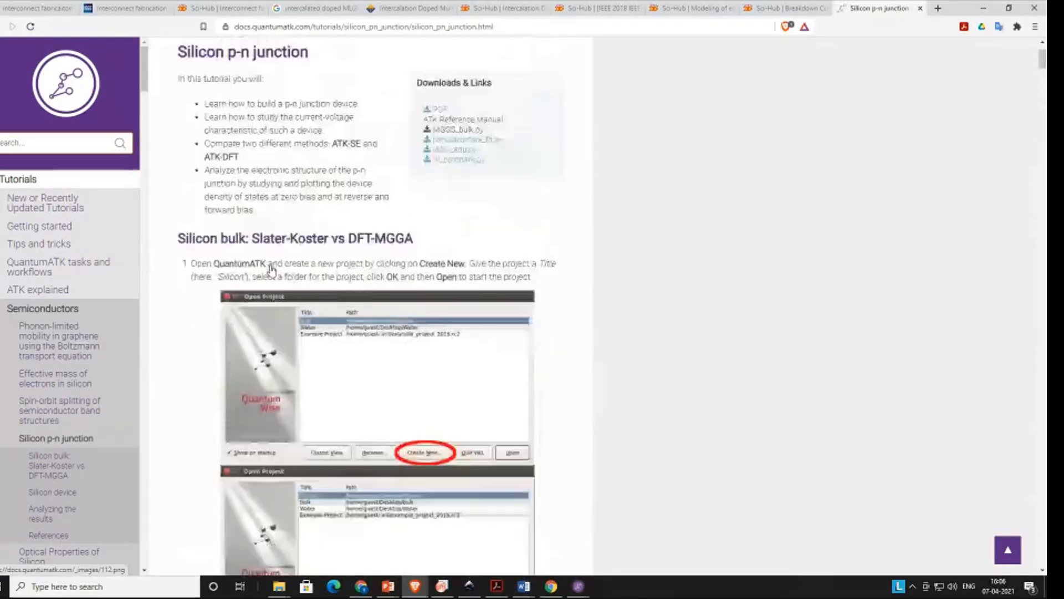
scroll(272, 270, up, 2)
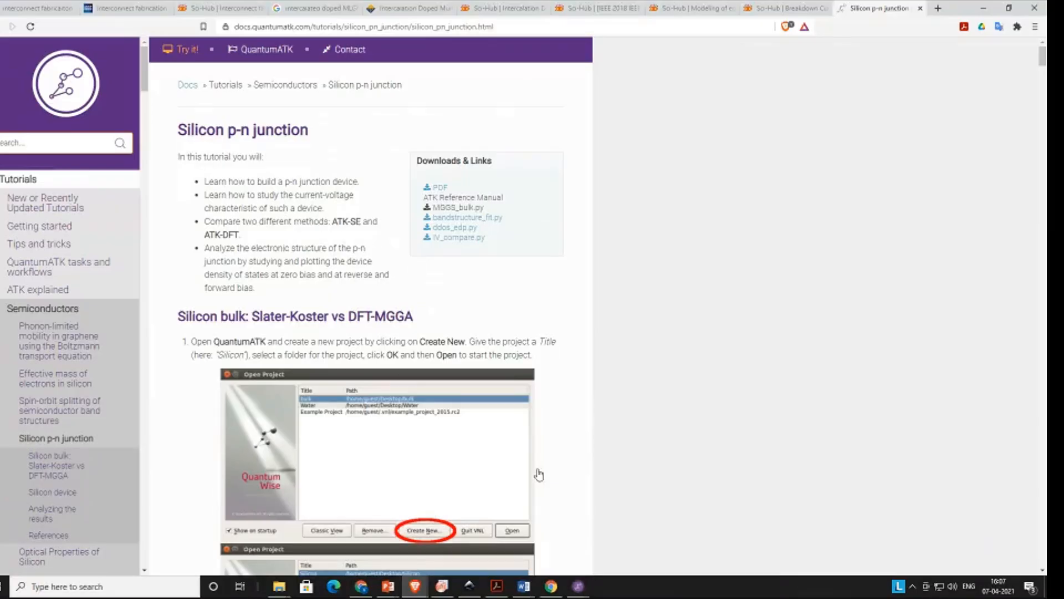
mouse_move(586, 592)
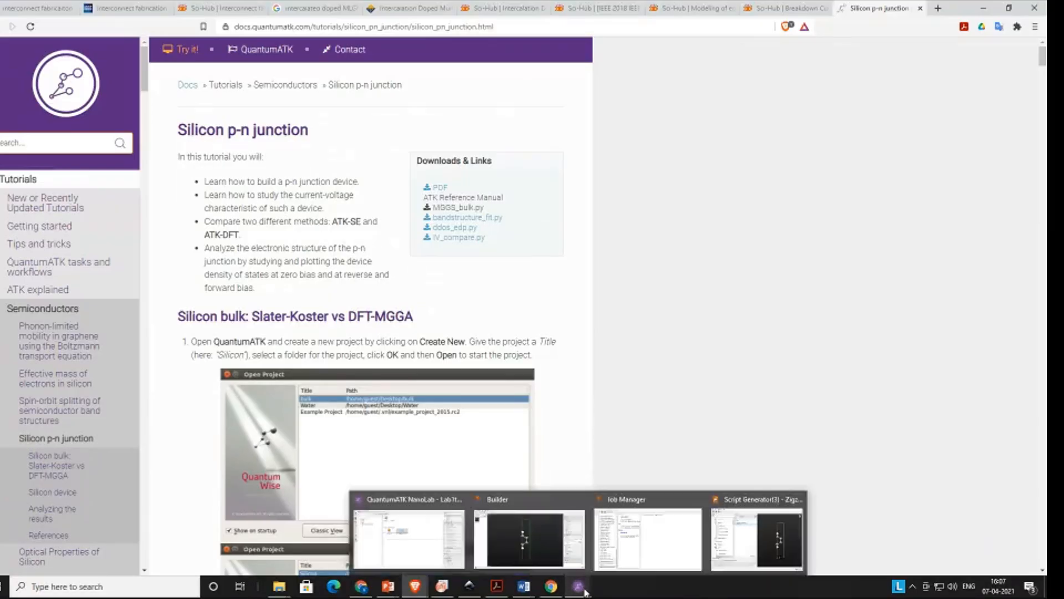
Step: Highlight the words "Silicon" and "p-n junction" in the tutorial title and review the first project and Builder instructions
drag(179, 131, 225, 132)
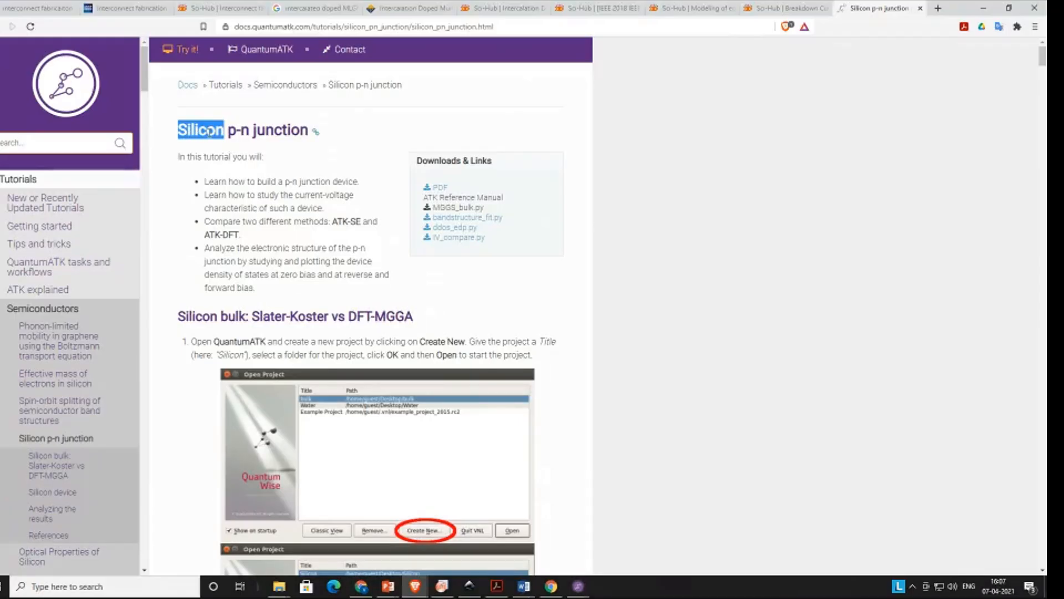
drag(309, 130, 232, 132)
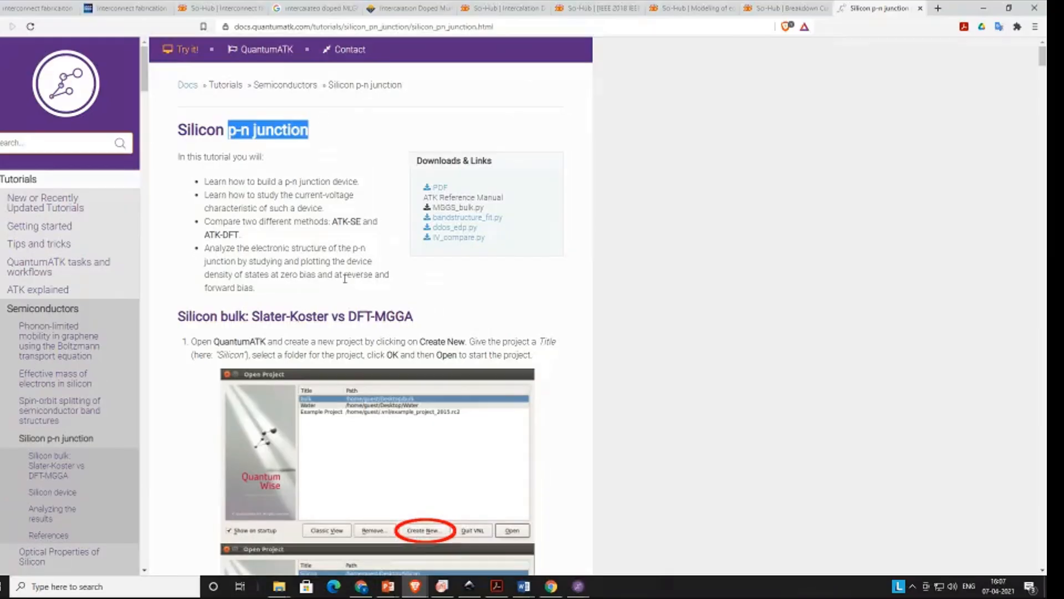
scroll(346, 279, down, 6)
scroll(346, 283, down, 2)
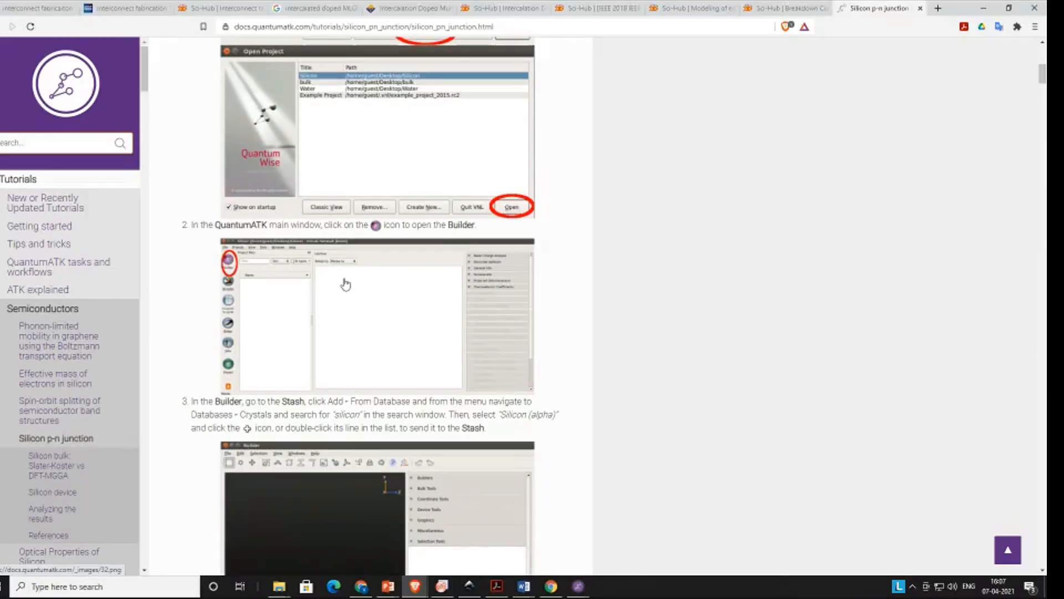
scroll(346, 284, up, 10)
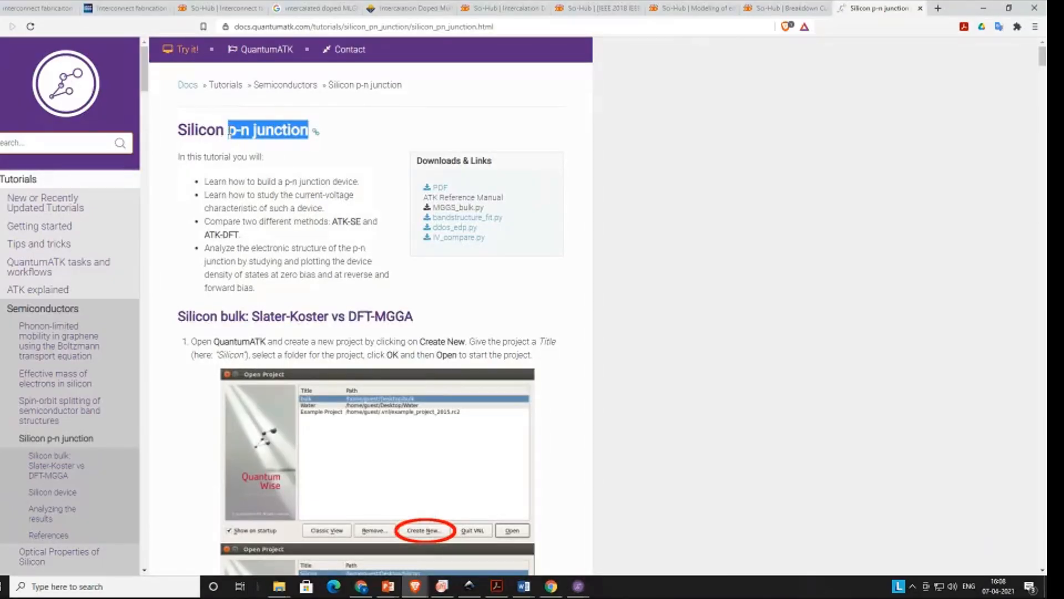
drag(225, 131, 179, 132)
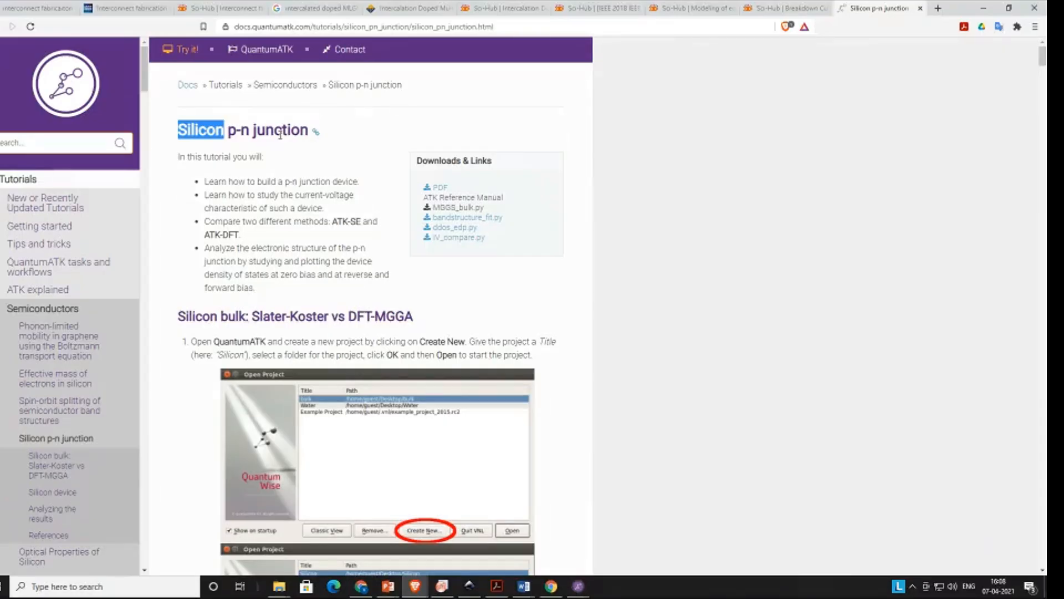
Step: Review the tutorial's Slater-Koster instructions from opening the Builder through the calculator and Bandstructure settings to saving the script
scroll(280, 134, down, 10)
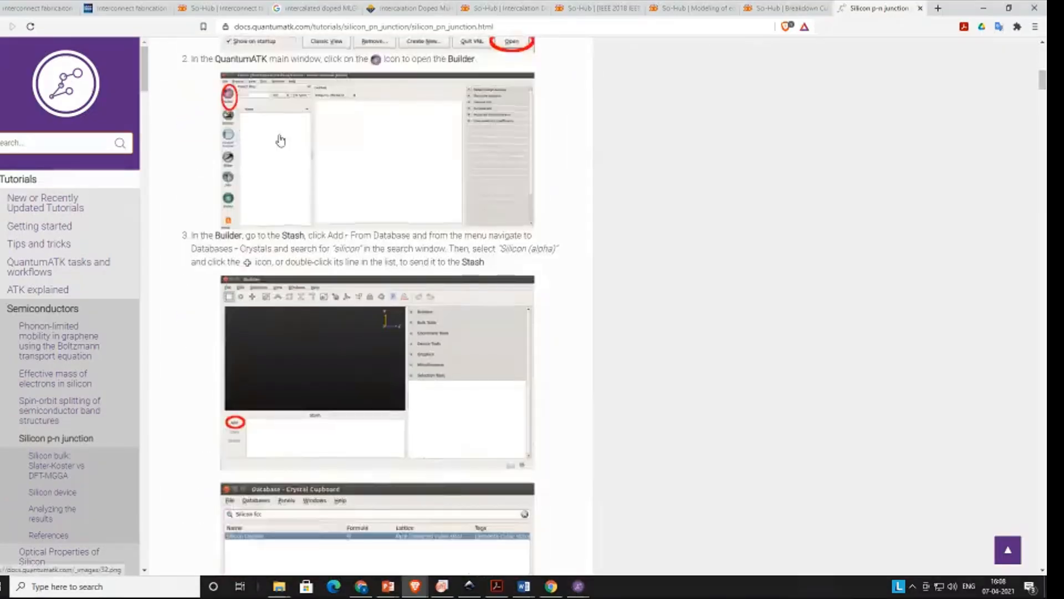
scroll(280, 140, down, 9)
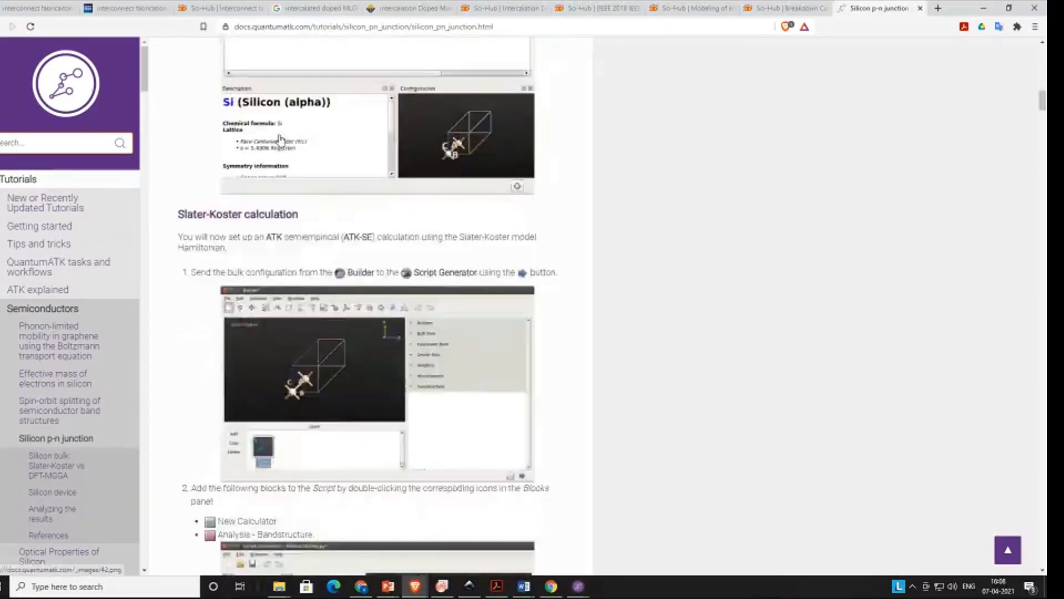
scroll(280, 139, down, 12)
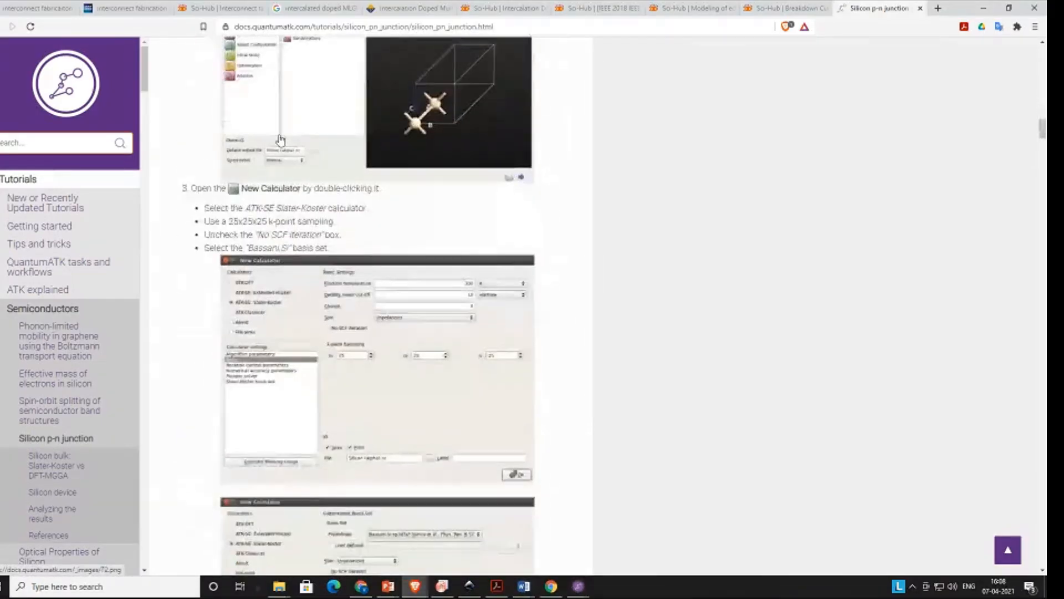
scroll(280, 139, down, 5)
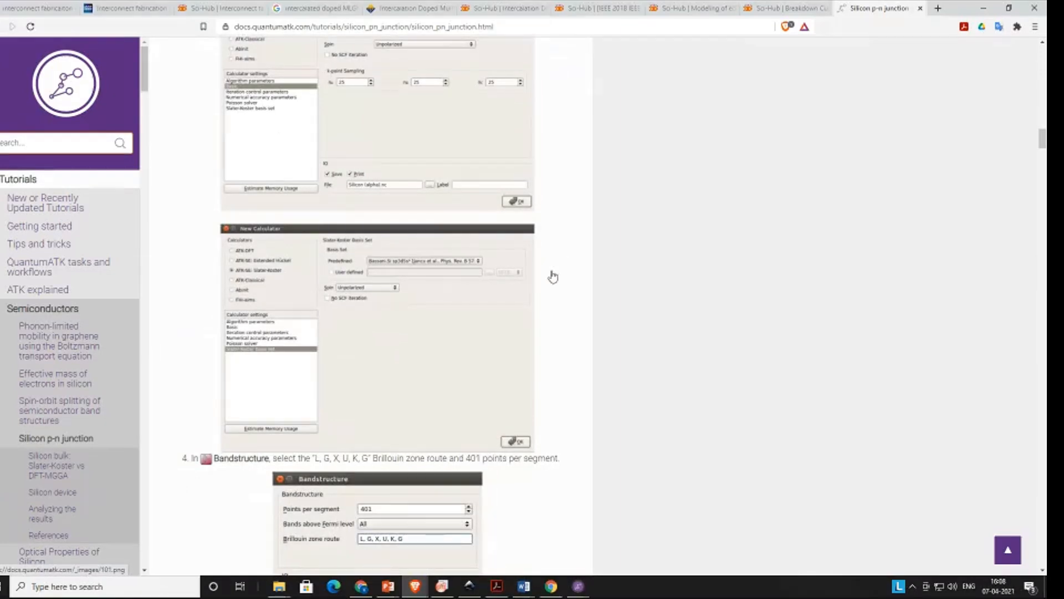
scroll(554, 274, down, 6)
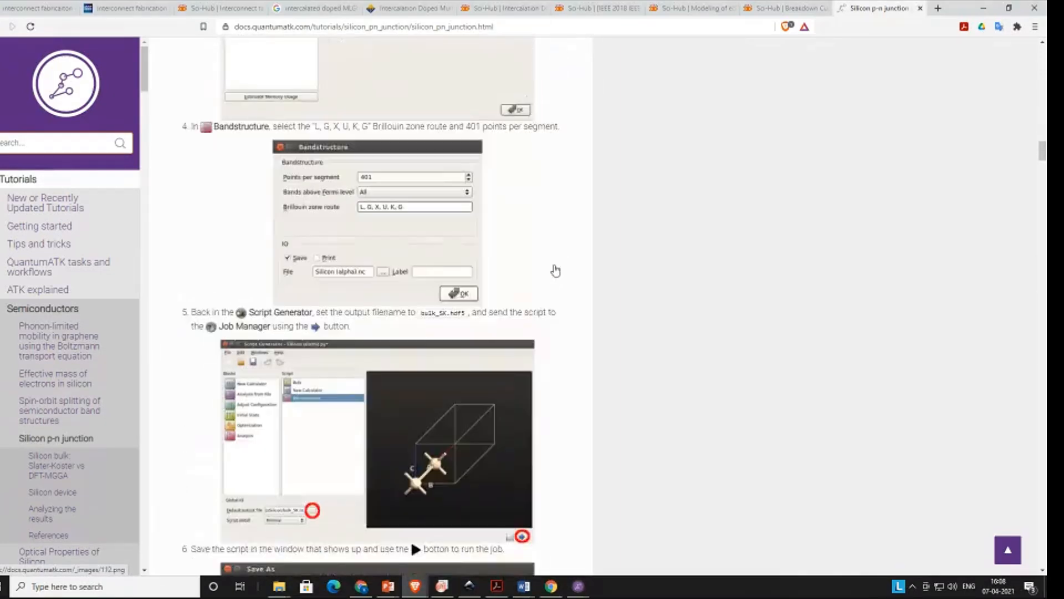
scroll(555, 270, down, 3)
scroll(555, 270, down, 5)
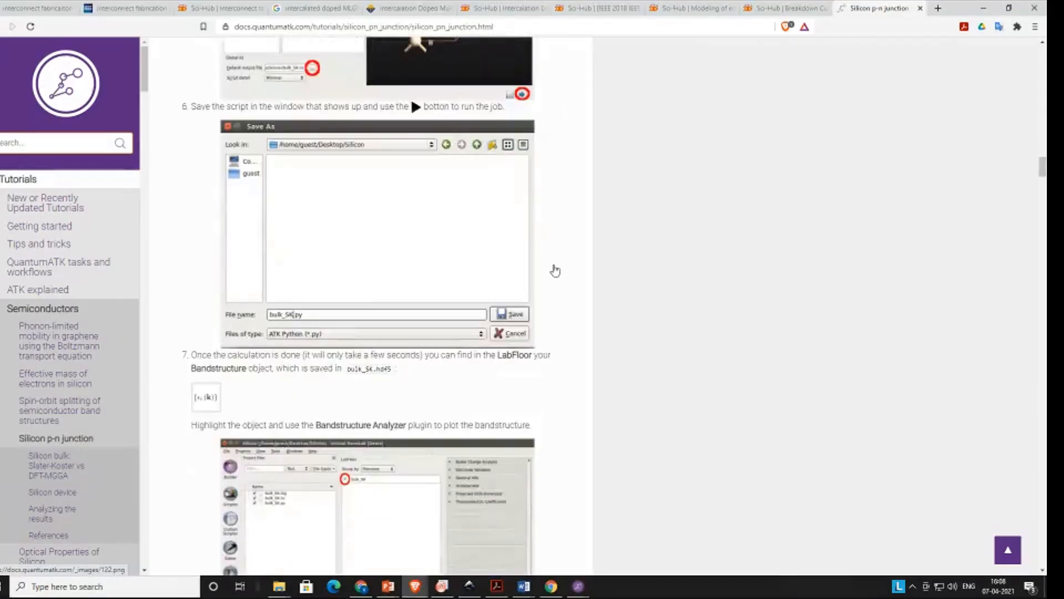
scroll(555, 271, up, 5)
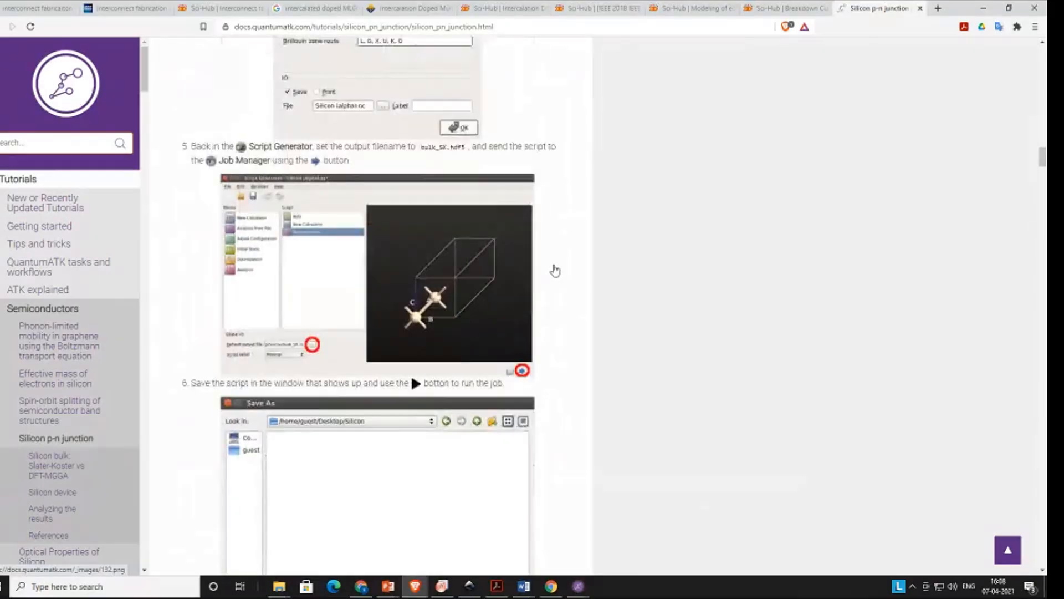
scroll(555, 271, down, 4)
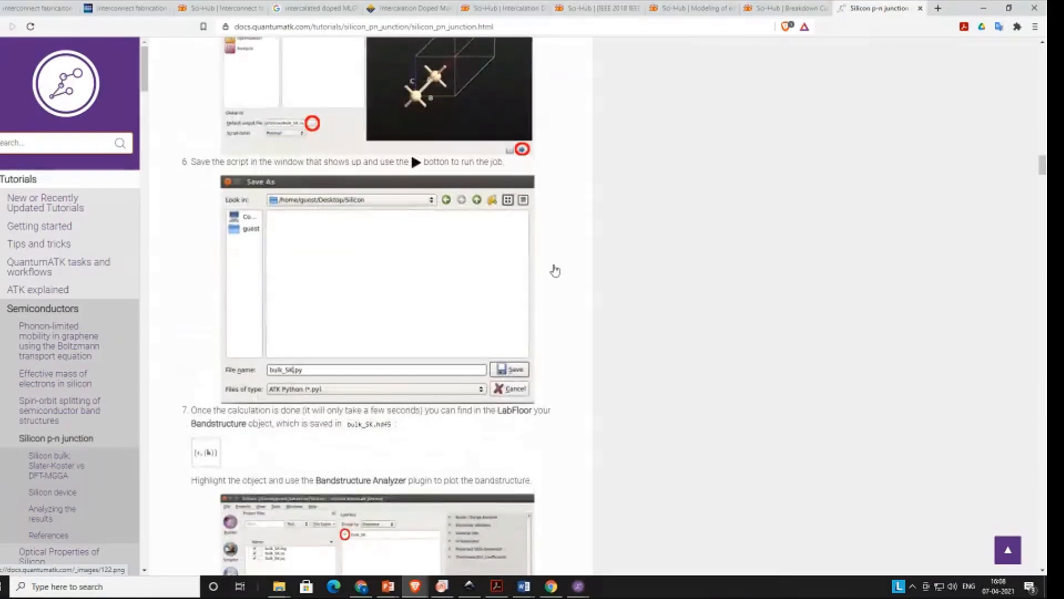
scroll(555, 270, down, 4)
Step: Skim the bandstructure plots, the DFT-MGGA calculation and the c-parameter fit, up to the silicon device's Surface (Cleave) instructions
scroll(555, 271, down, 15)
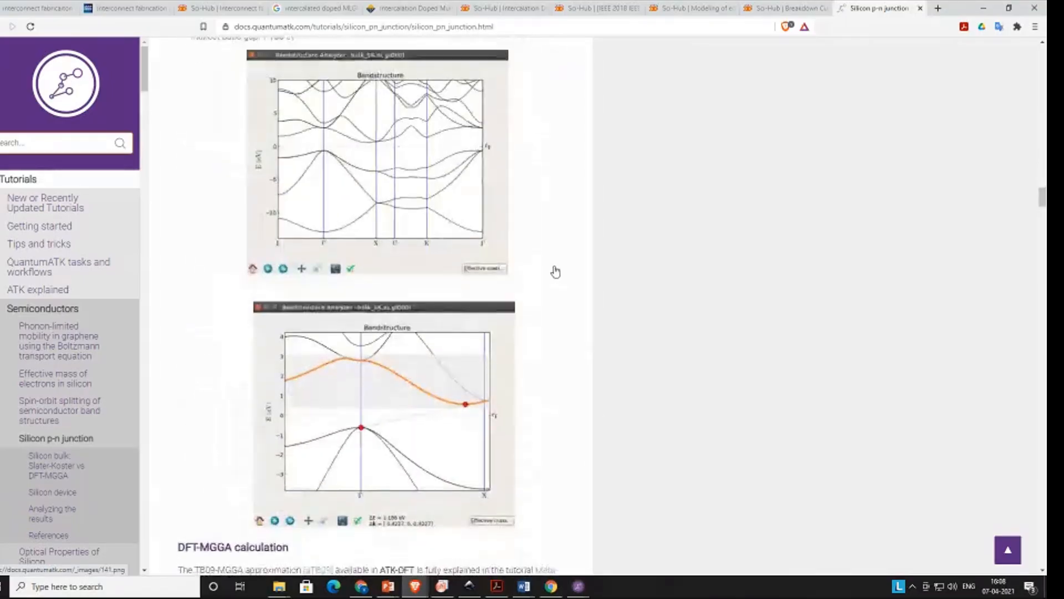
scroll(556, 271, down, 20)
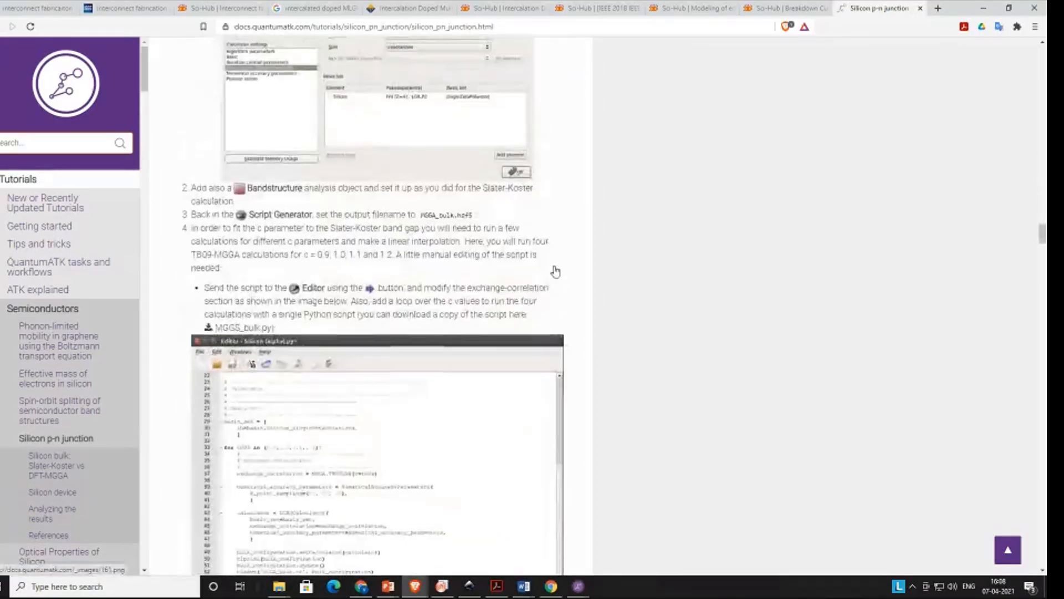
scroll(556, 271, down, 15)
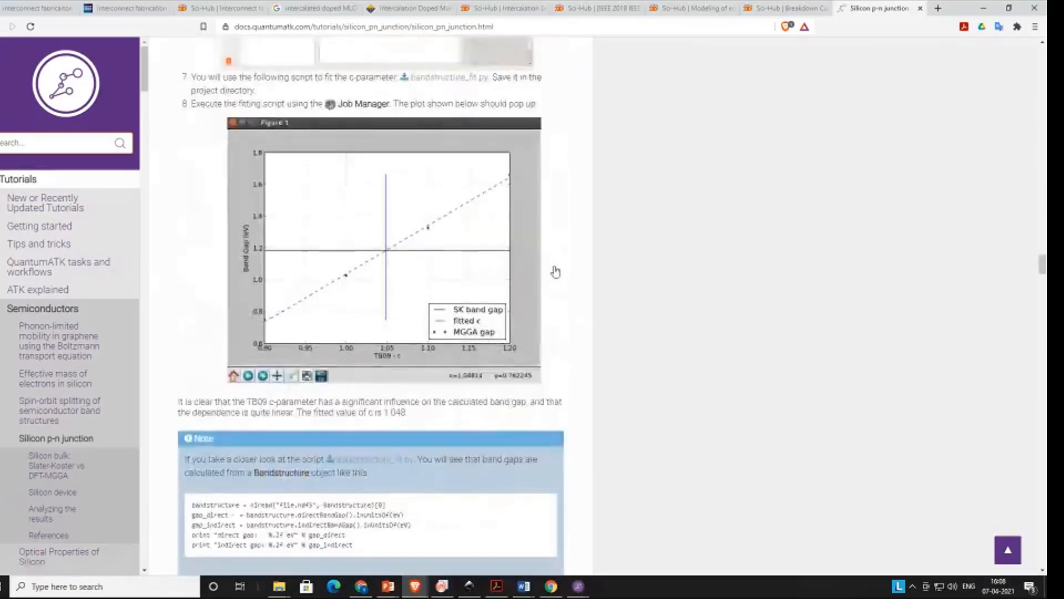
scroll(557, 270, down, 15)
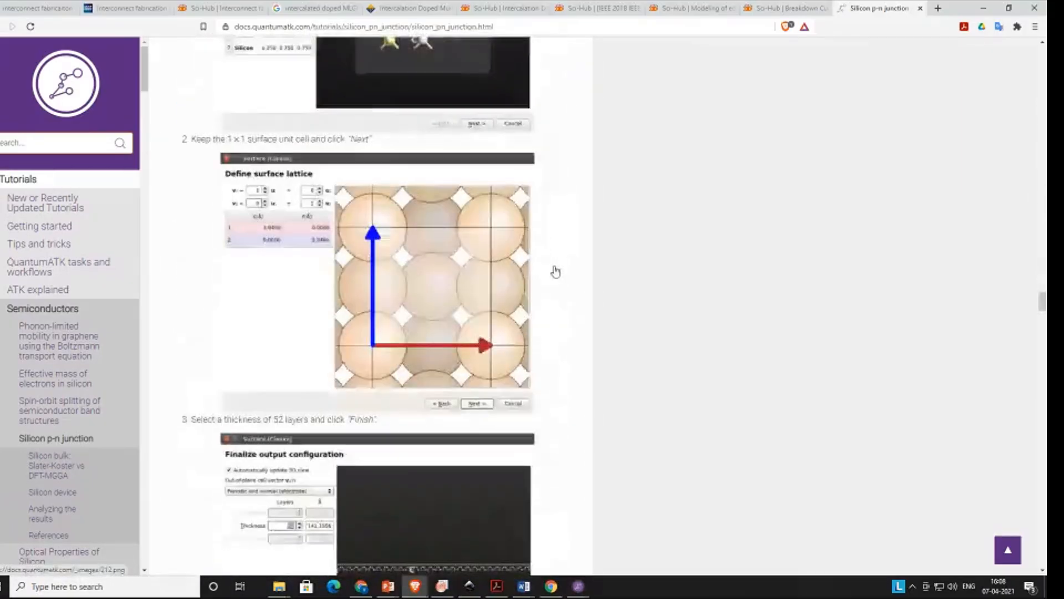
Step: Examine the Surface (Cleave) instructions covering the Miller indices, the surface lattice and the layer thickness
scroll(555, 271, up, 12)
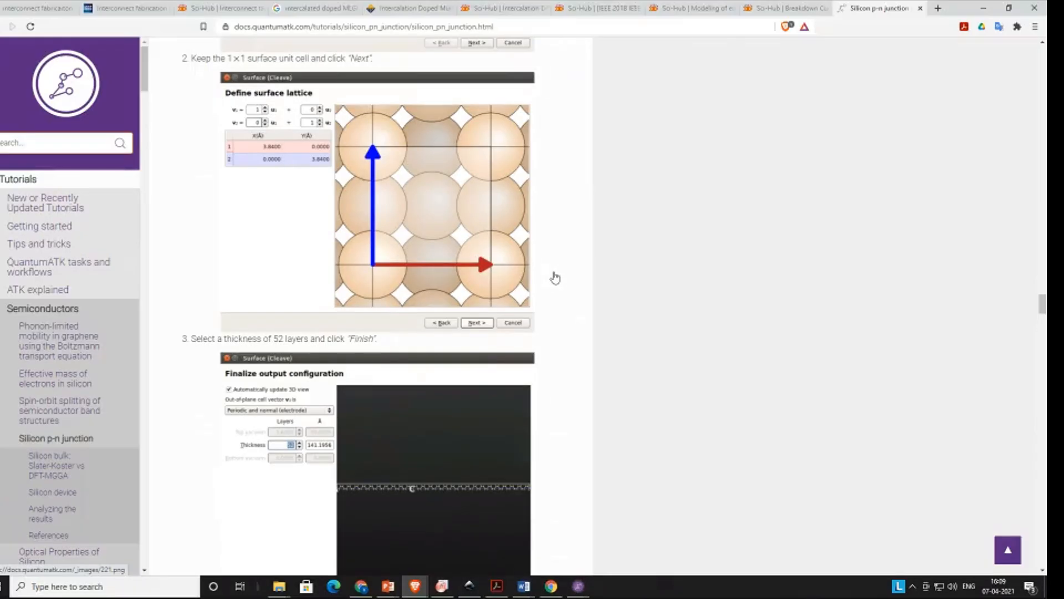
scroll(555, 278, up, 5)
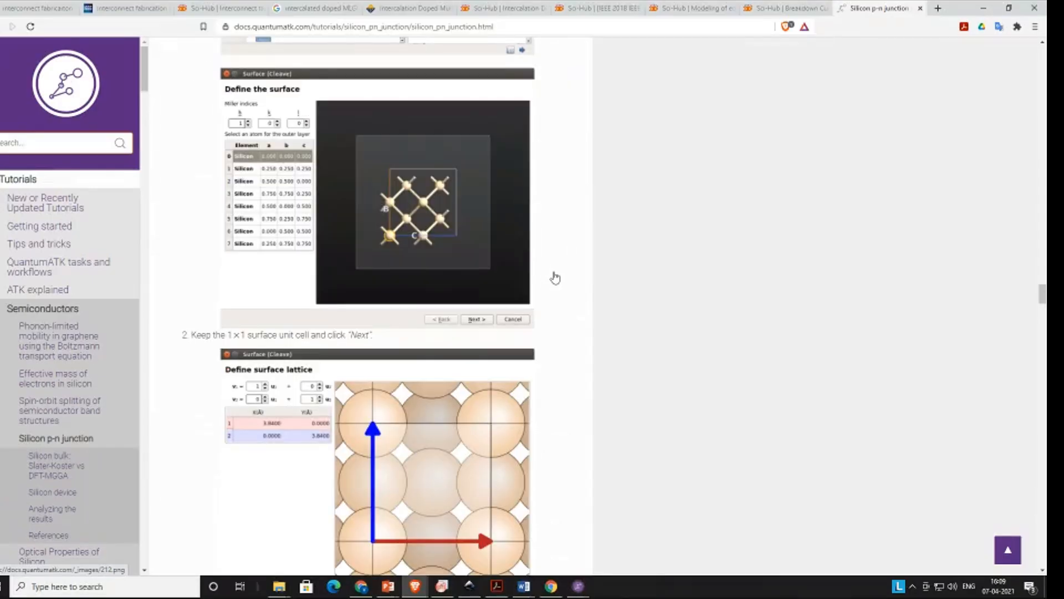
scroll(554, 278, down, 5)
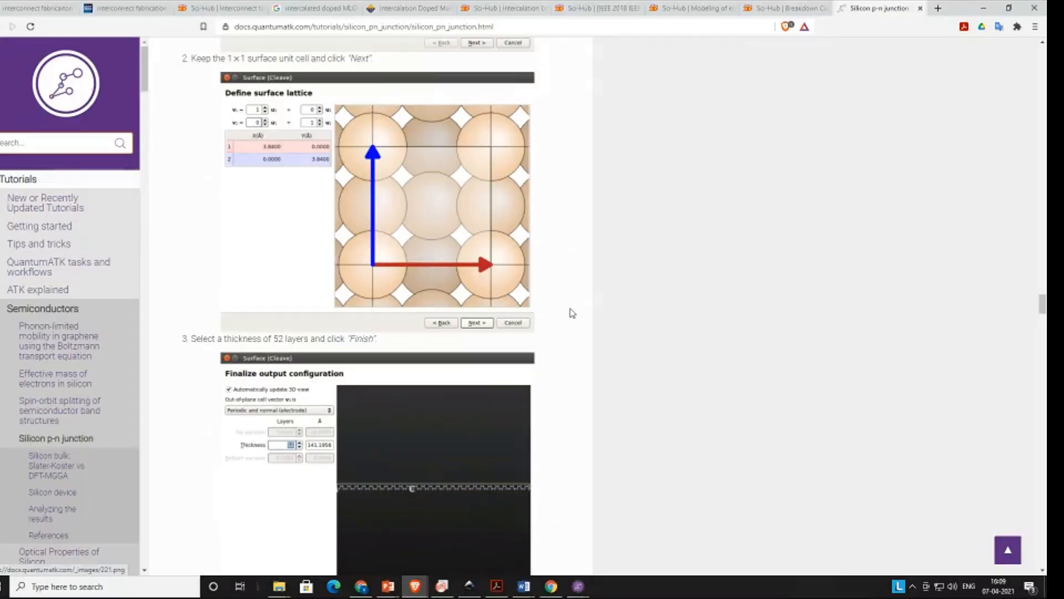
Step: Revisit the silicon database search and the first Slater-Koster instructions, and return to the tutorial's introduction
scroll(571, 312, up, 1)
scroll(570, 311, up, 20)
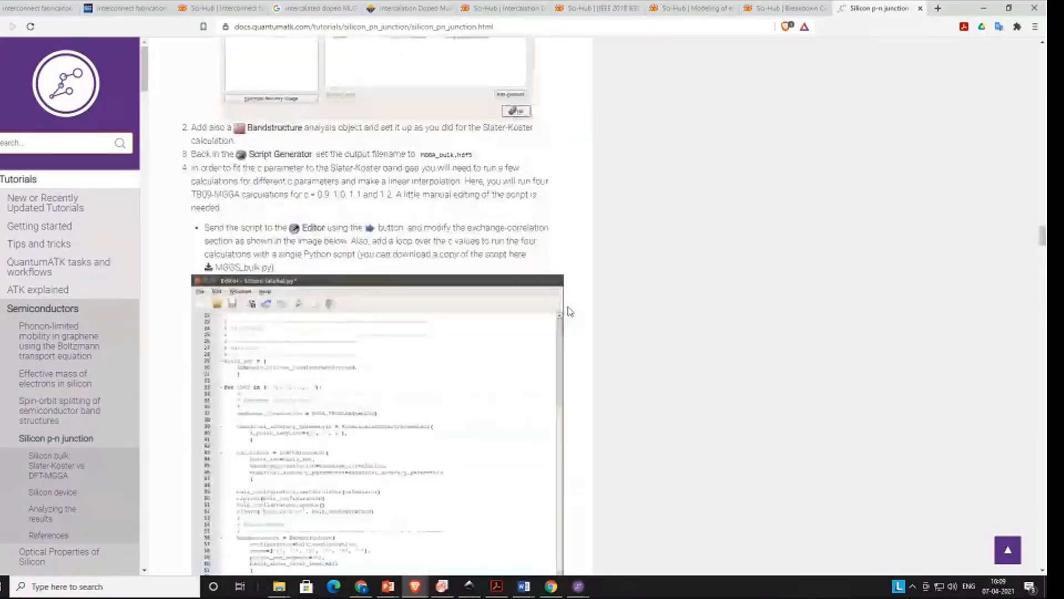
scroll(570, 312, up, 20)
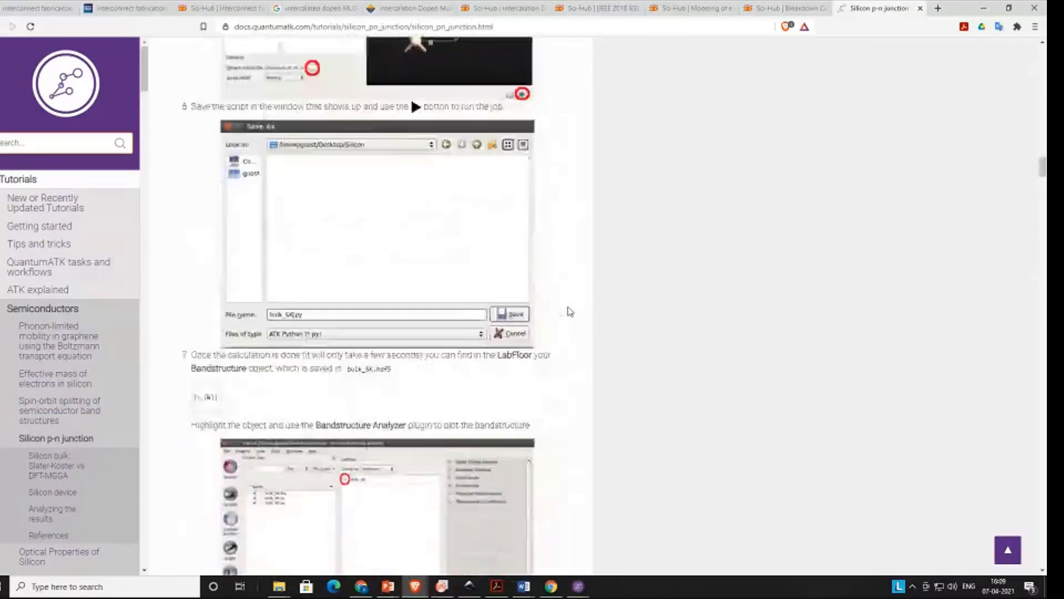
scroll(570, 311, up, 20)
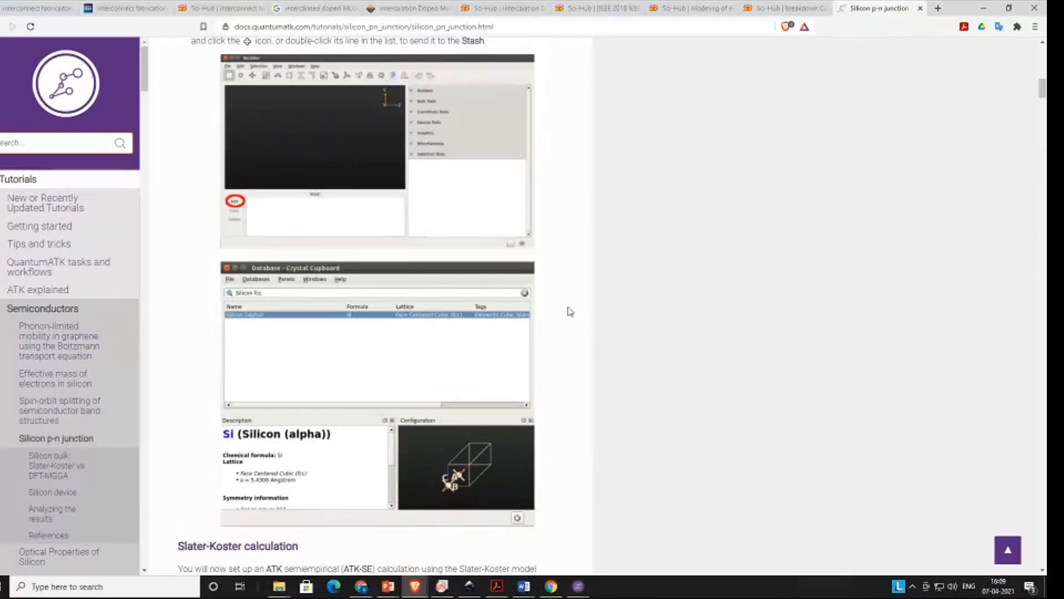
scroll(570, 311, down, 3)
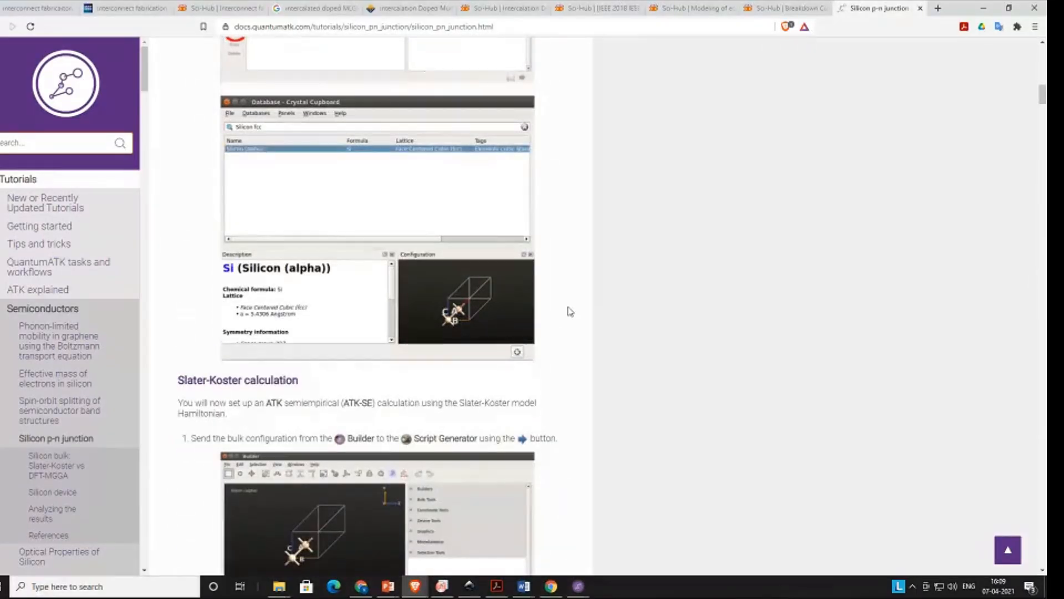
scroll(570, 311, down, 5)
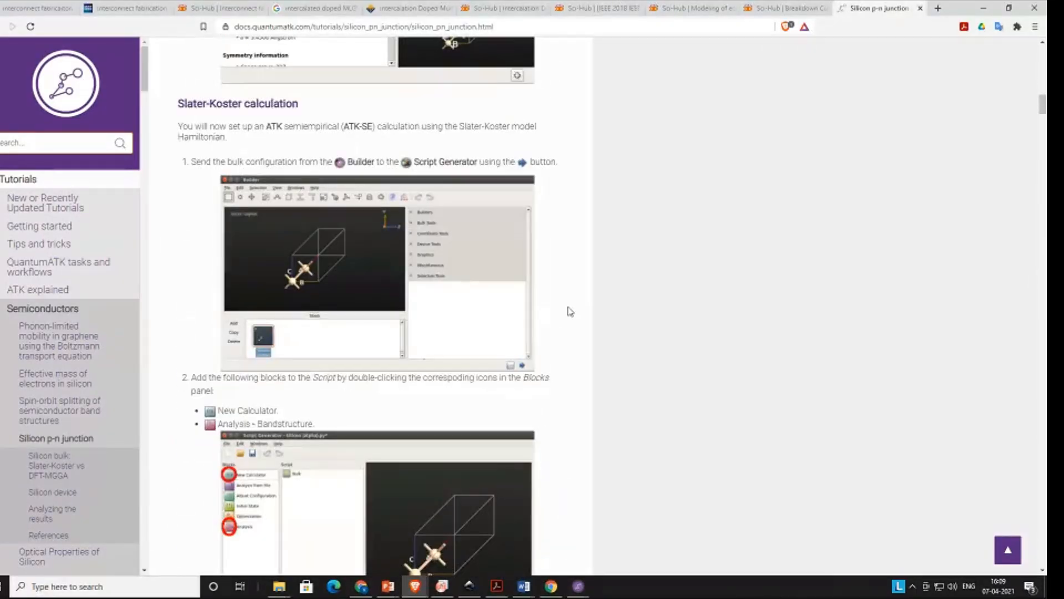
scroll(570, 311, down, 6)
scroll(568, 308, up, 10)
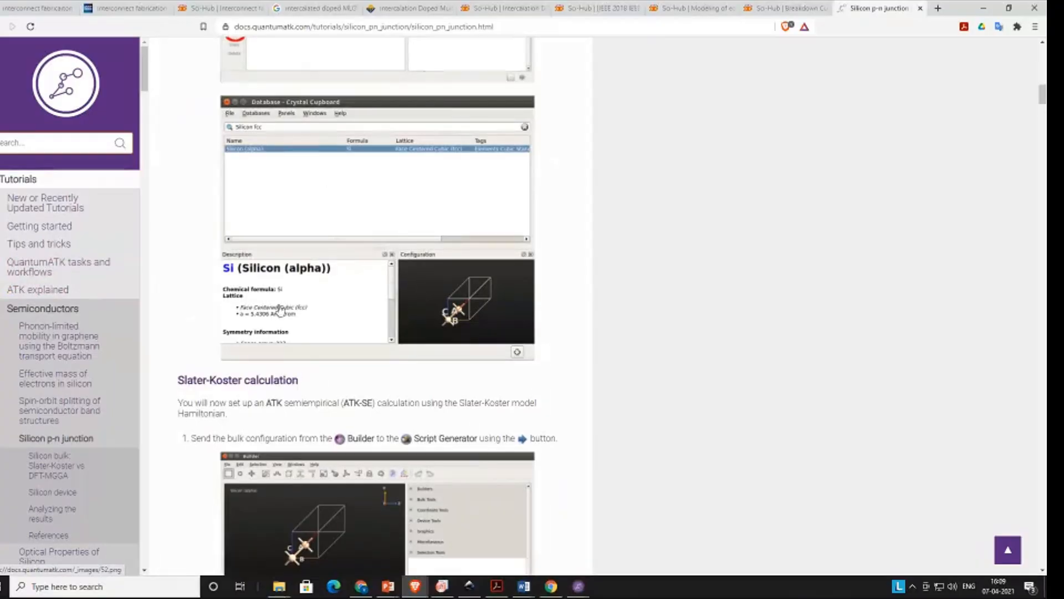
scroll(393, 355, up, 20)
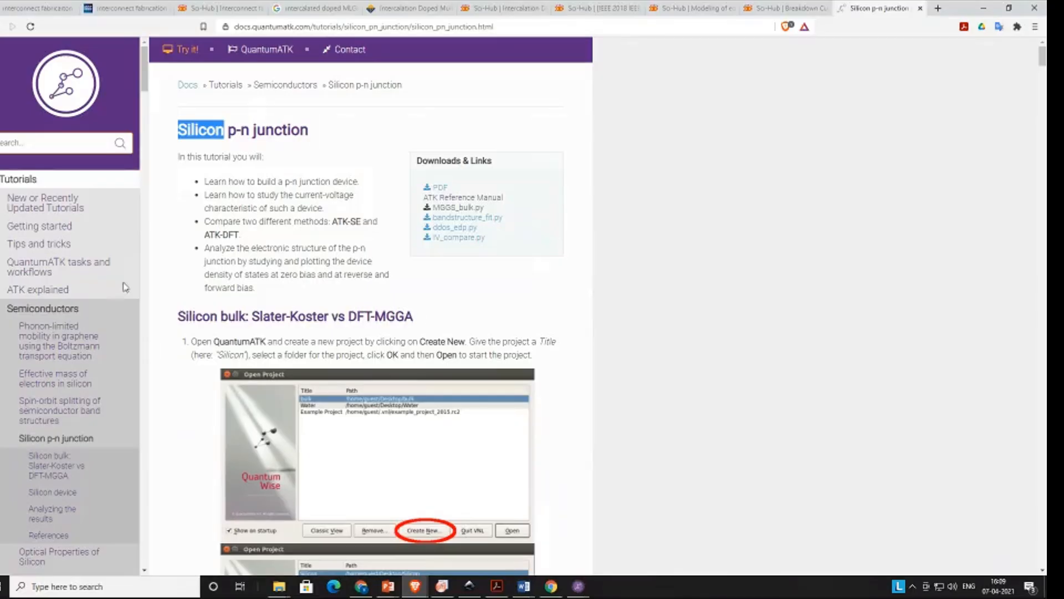
Step: Look through the ATK explained topics and open the Semiconductors tutorial category
click(45, 292)
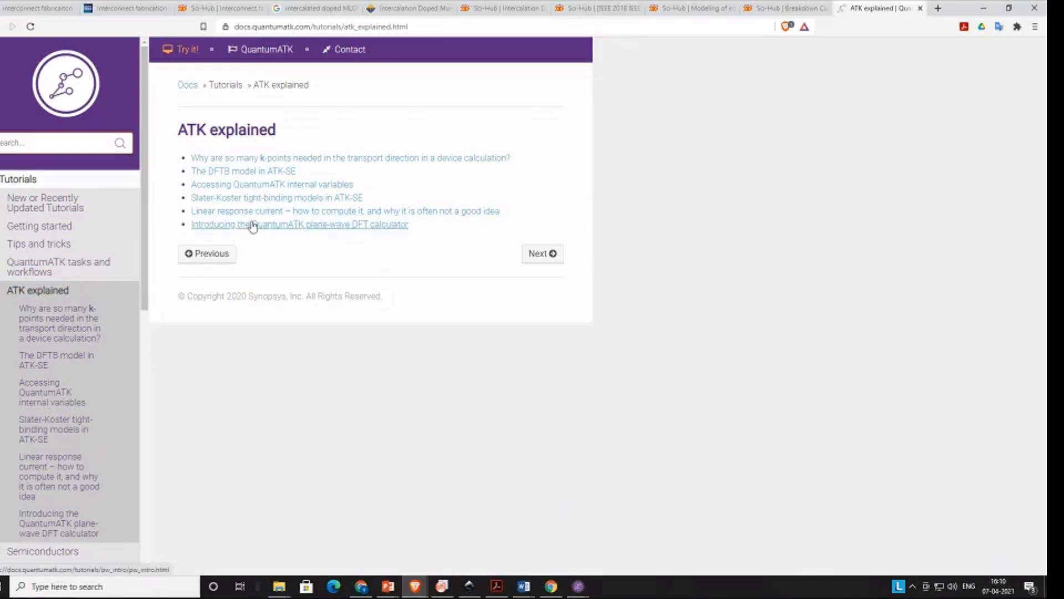
click(59, 289)
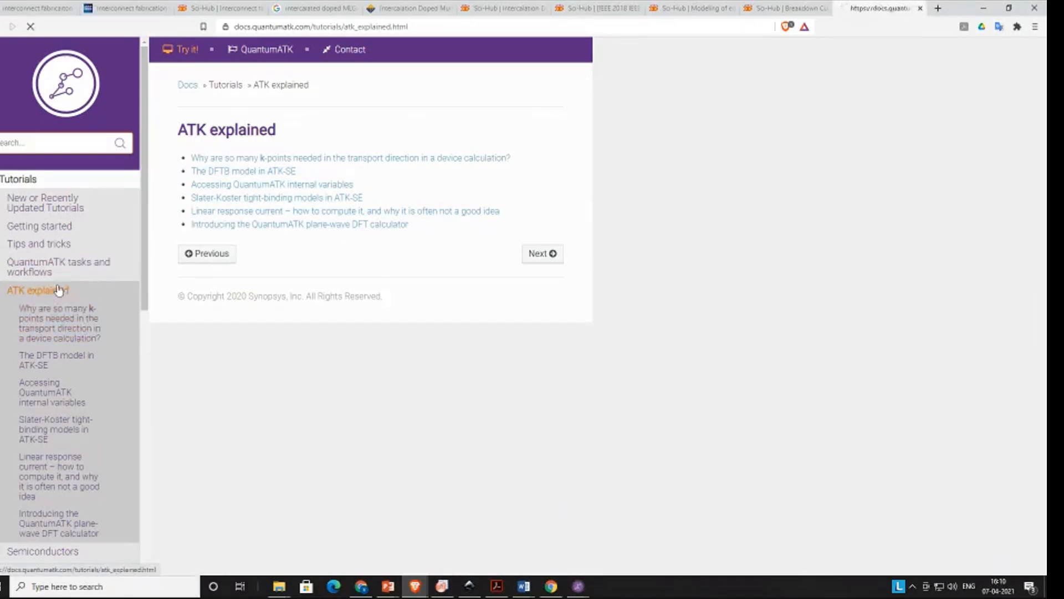
drag(143, 271, 123, 363)
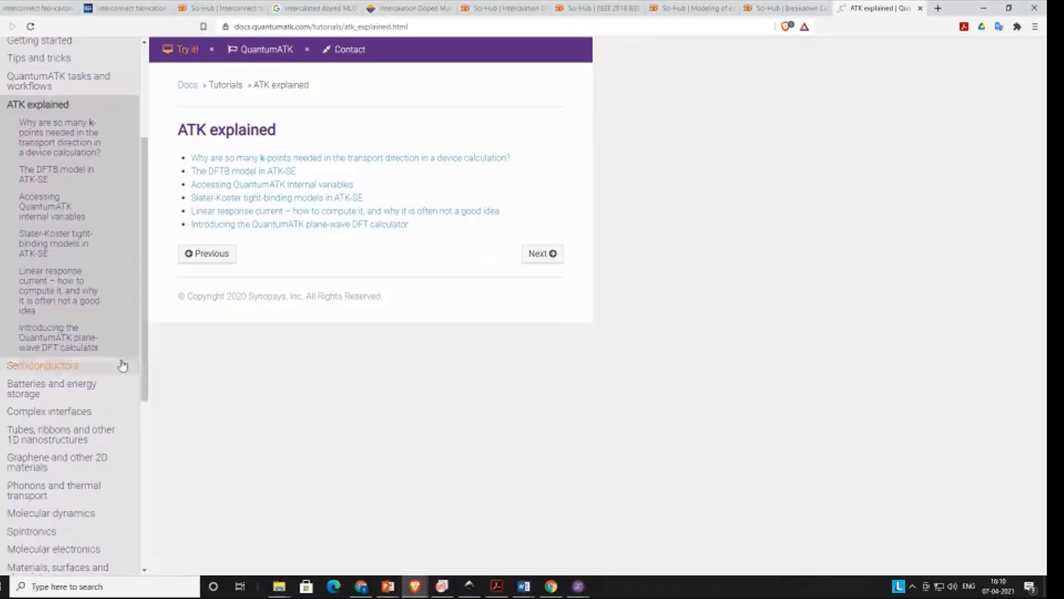
click(74, 365)
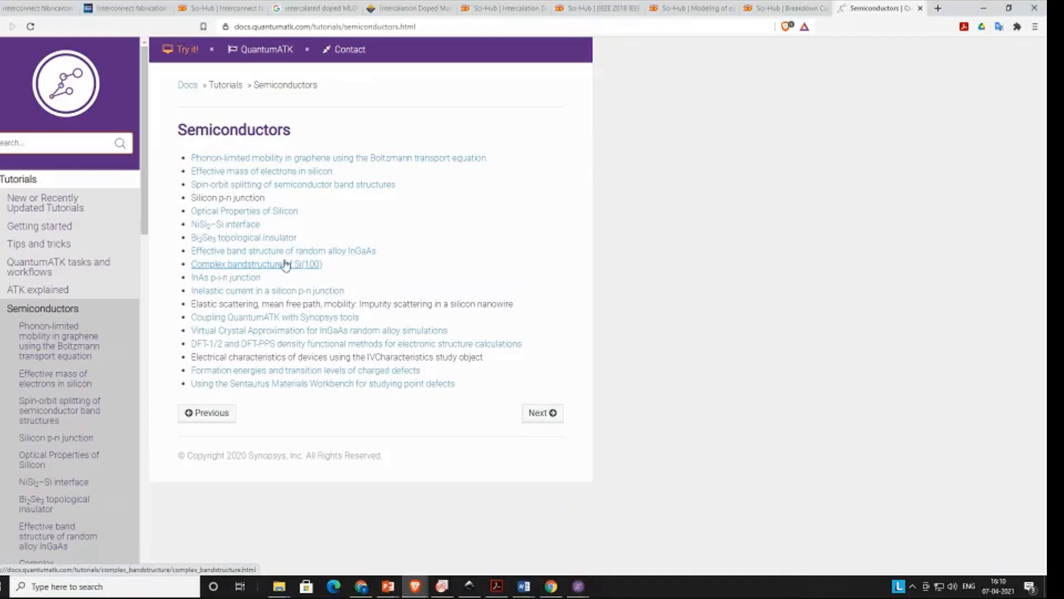
Step: Open the tutorial on phonon-limited mobility in graphene and skim it to the OptimizeGeometry settings
click(297, 159)
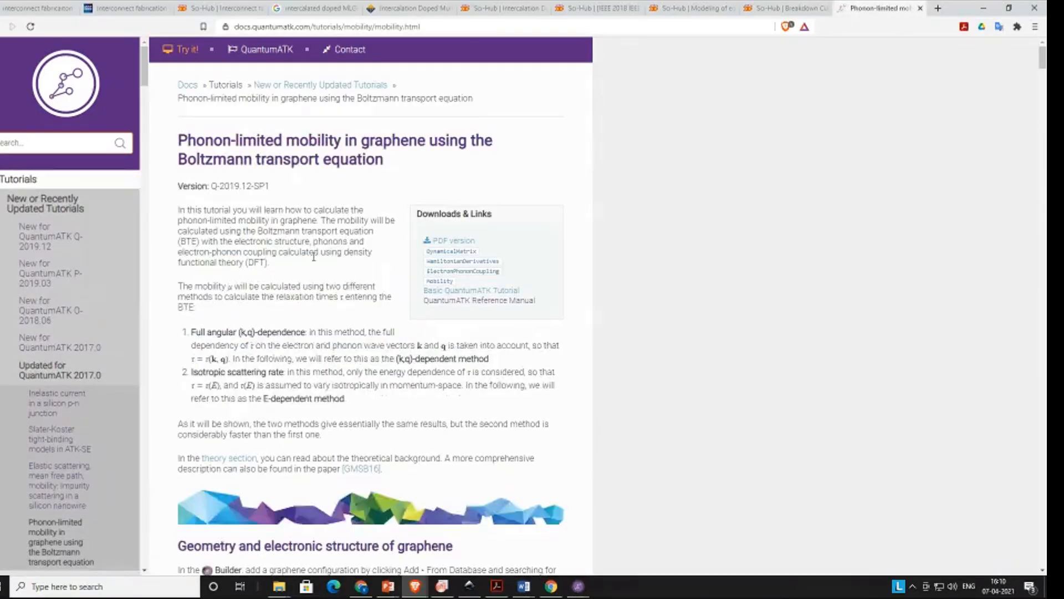
scroll(316, 283, down, 15)
scroll(315, 283, down, 6)
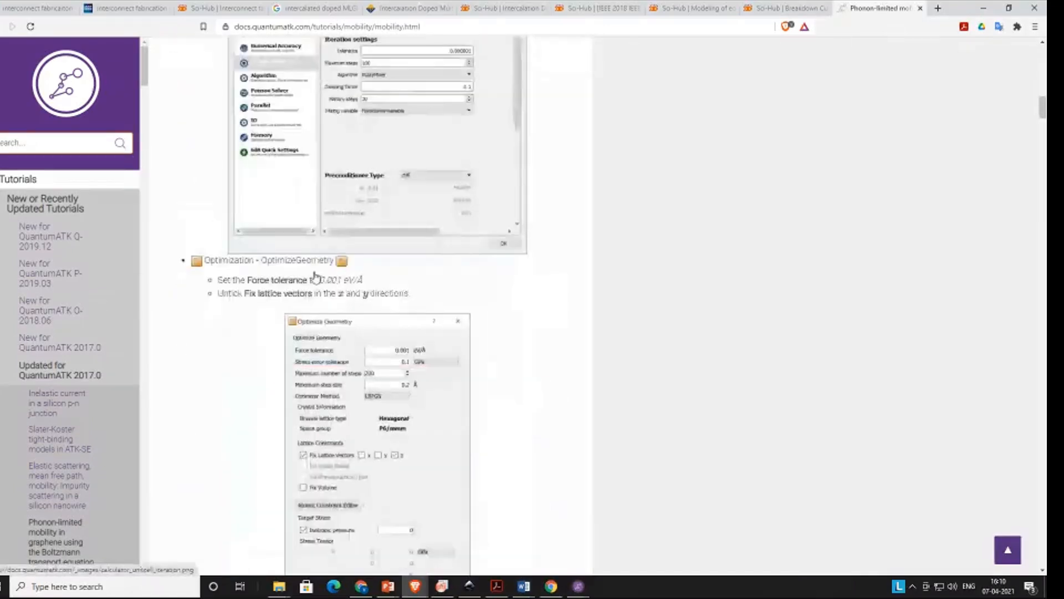
Step: Go to the section on geometry and electronic structure of graphene and review it through the Bandstructure plot
scroll(70, 408, down, 4)
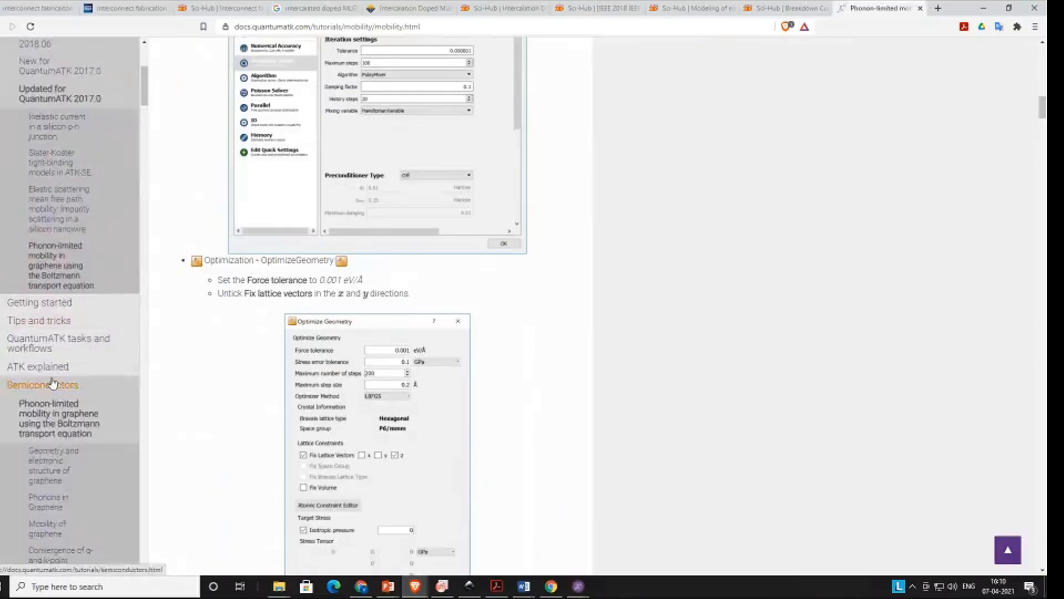
scroll(52, 381, down, 5)
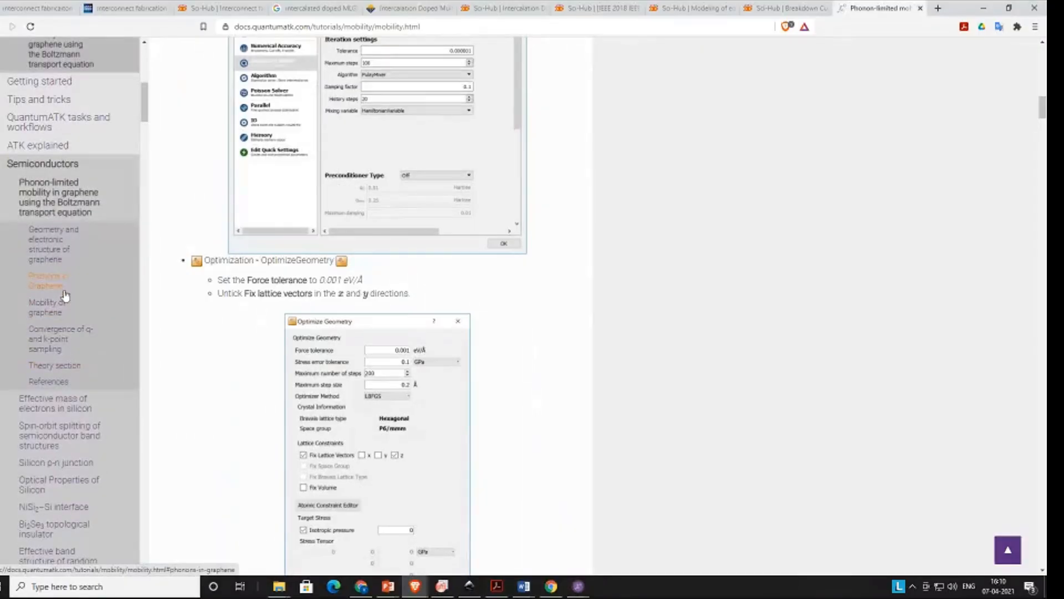
click(42, 252)
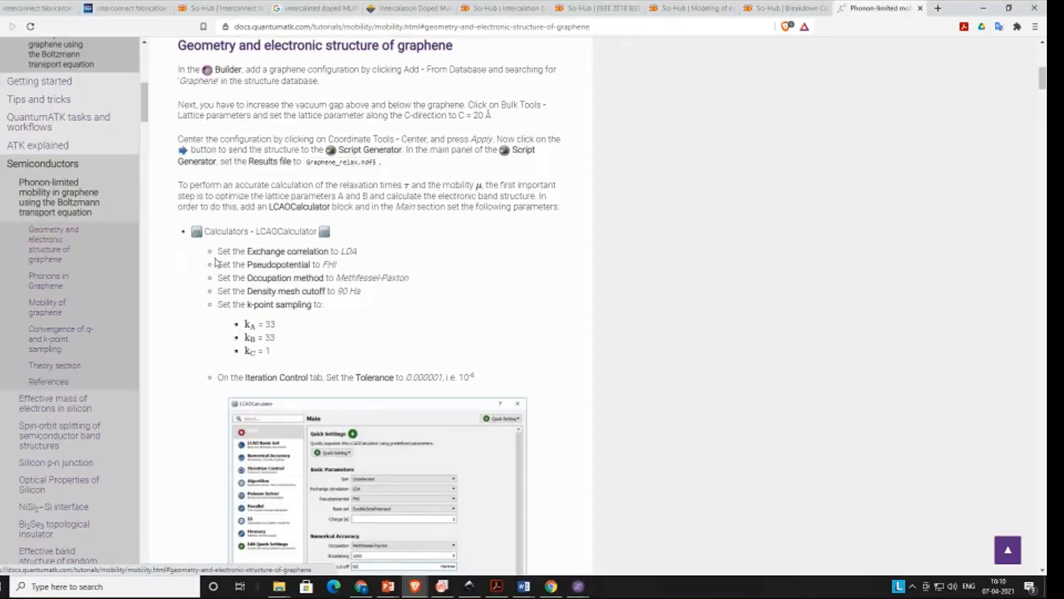
scroll(217, 266, down, 15)
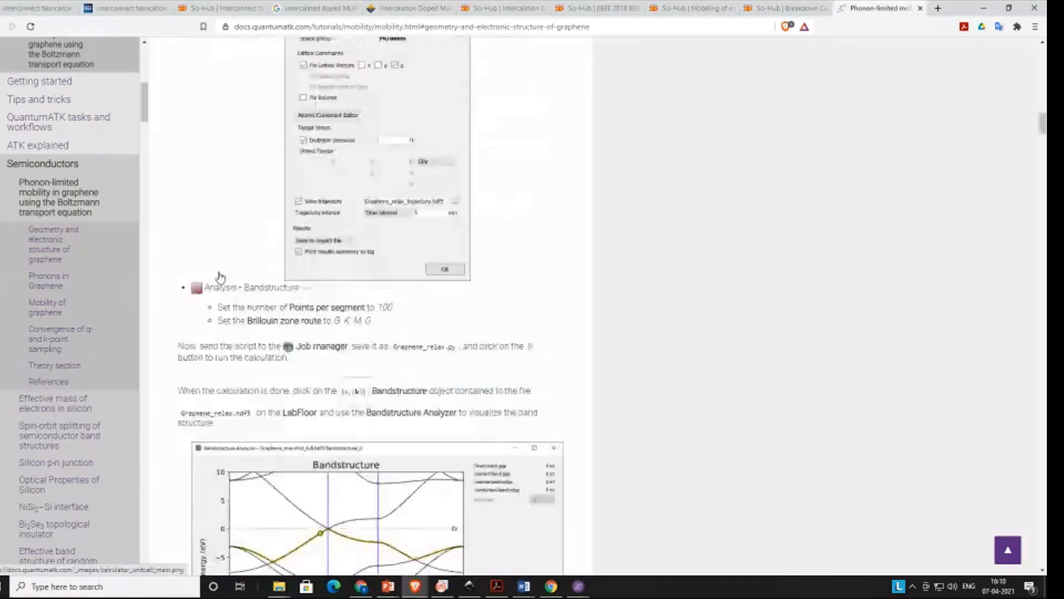
scroll(219, 277, down, 5)
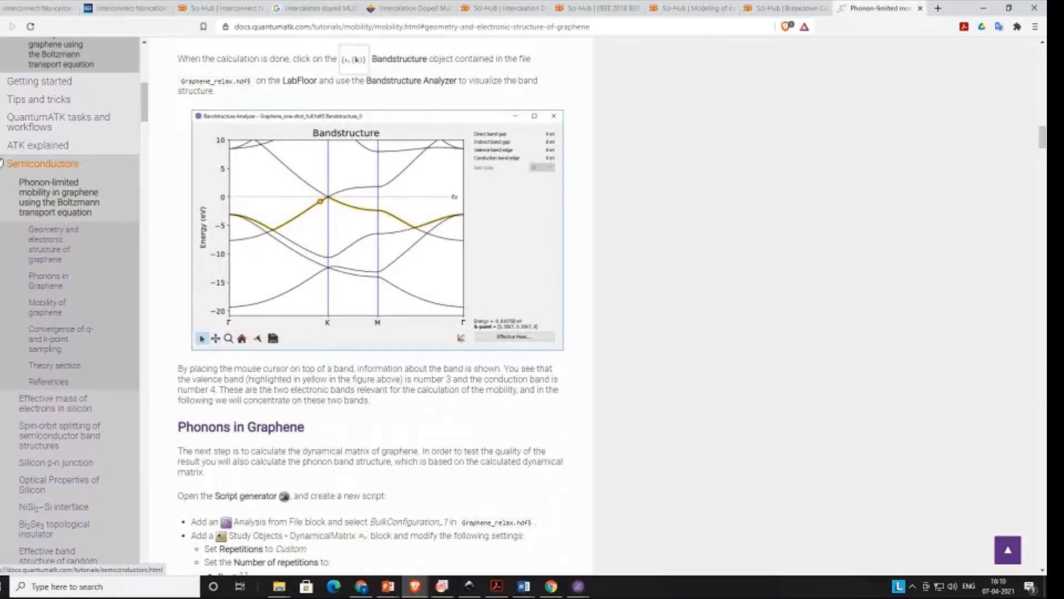
Step: Look through the ATK explained topics and return to the Semiconductors tutorial category
click(7, 146)
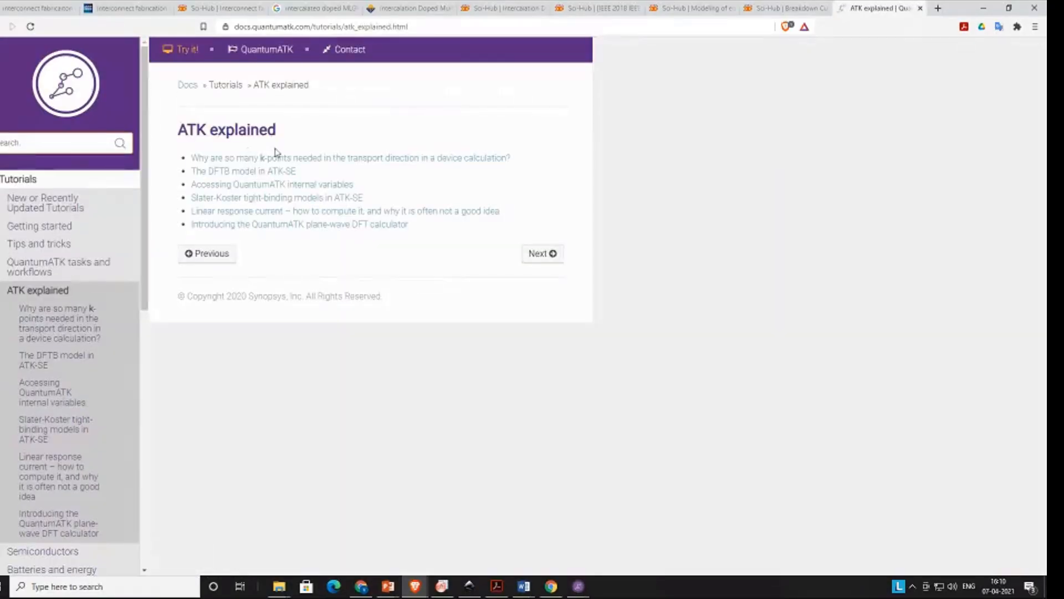
scroll(55, 392, down, 3)
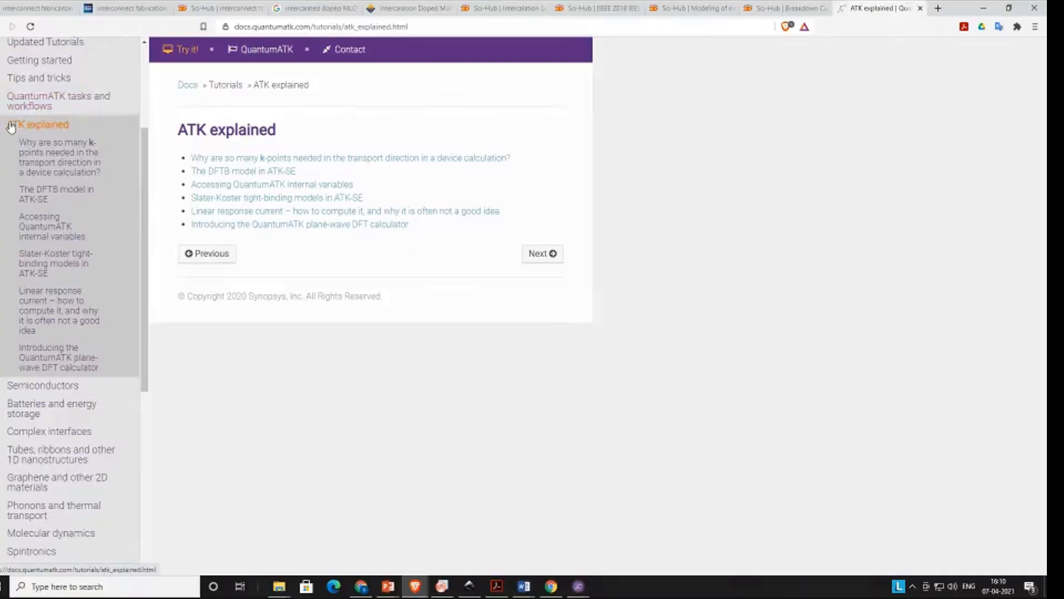
scroll(55, 333, up, 3)
scroll(67, 355, down, 4)
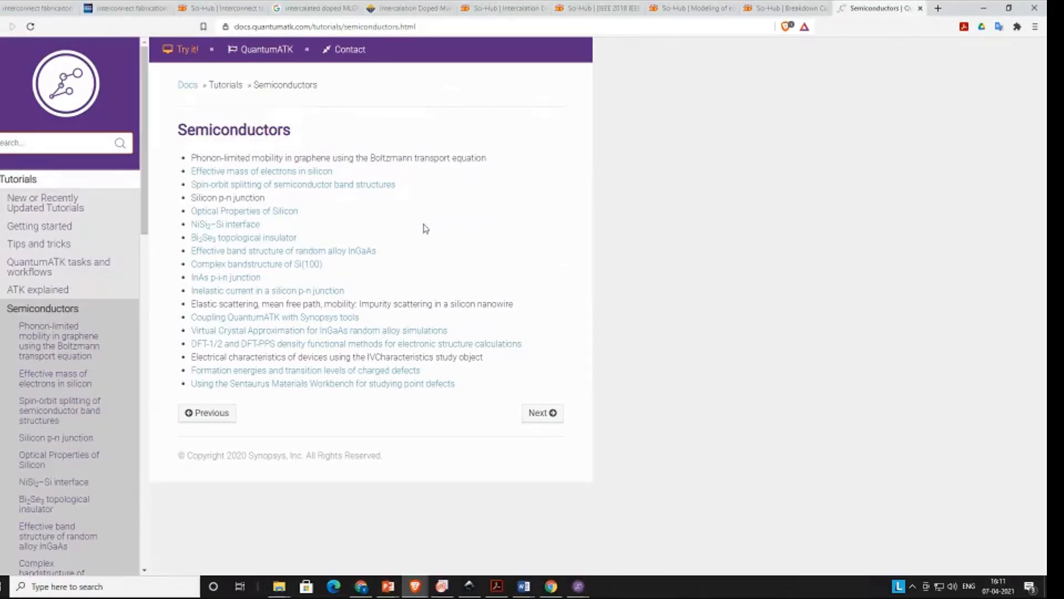
Step: Open the Silicon p-n junction tutorial, skim it to the surface-cleaving instructions and enlarge the Finalize output configuration figure
click(251, 198)
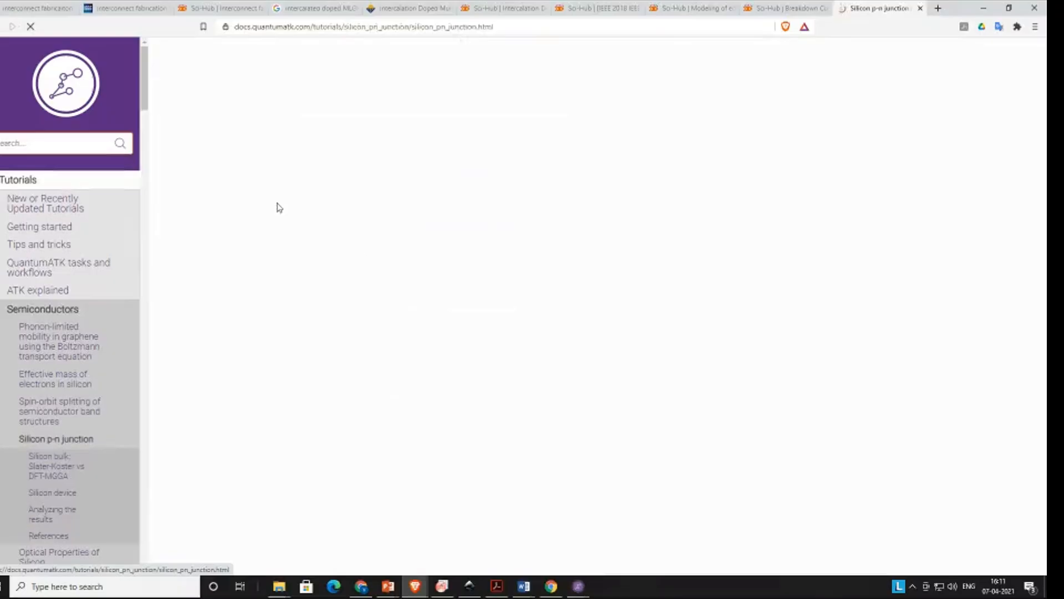
scroll(423, 310, down, 7)
scroll(423, 310, down, 20)
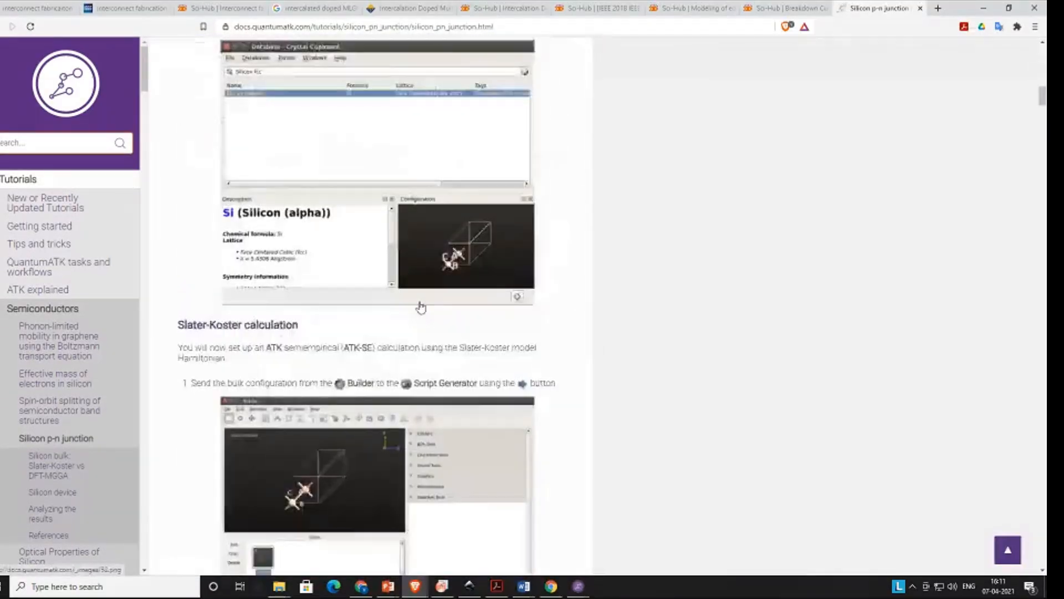
scroll(418, 302, down, 20)
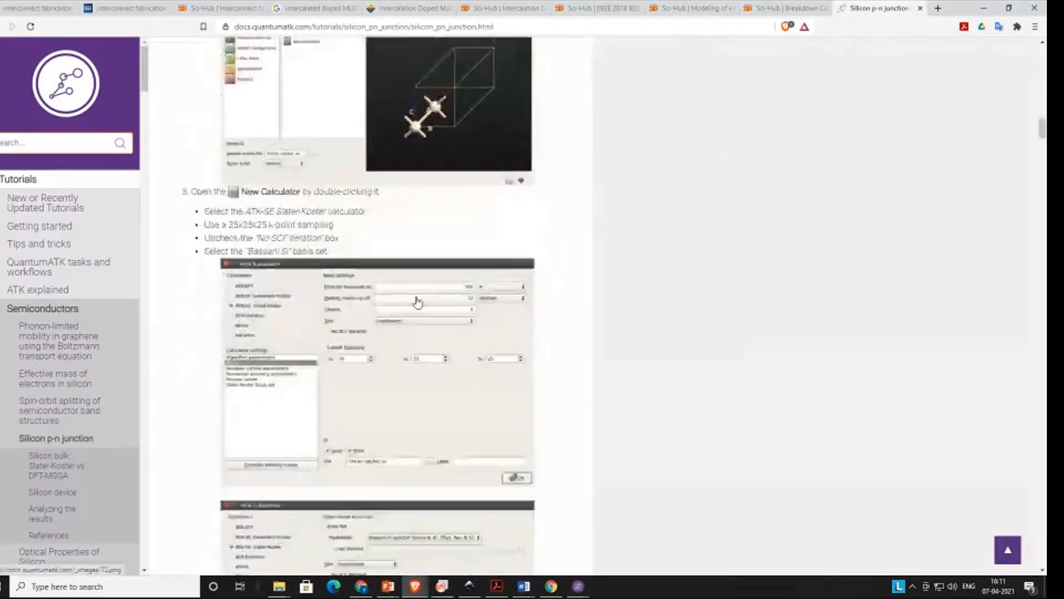
scroll(418, 302, down, 20)
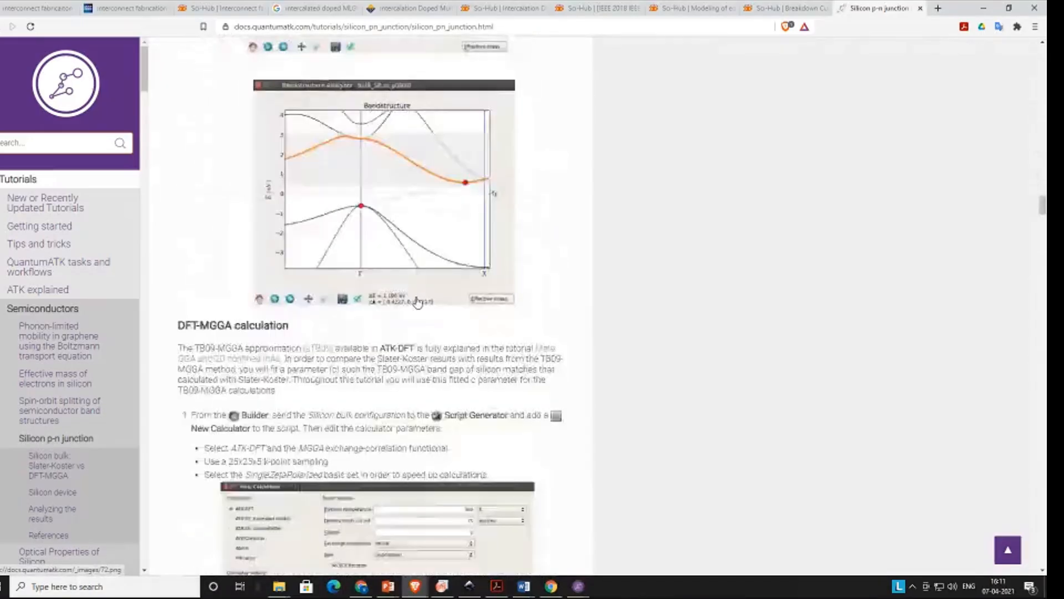
scroll(418, 302, down, 15)
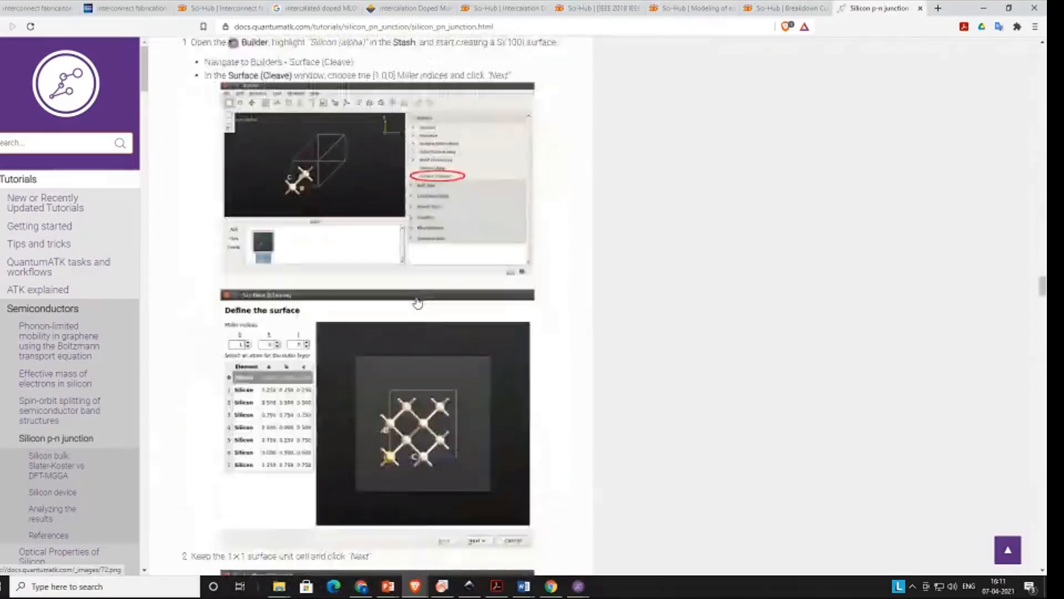
scroll(417, 302, down, 2)
click(410, 182)
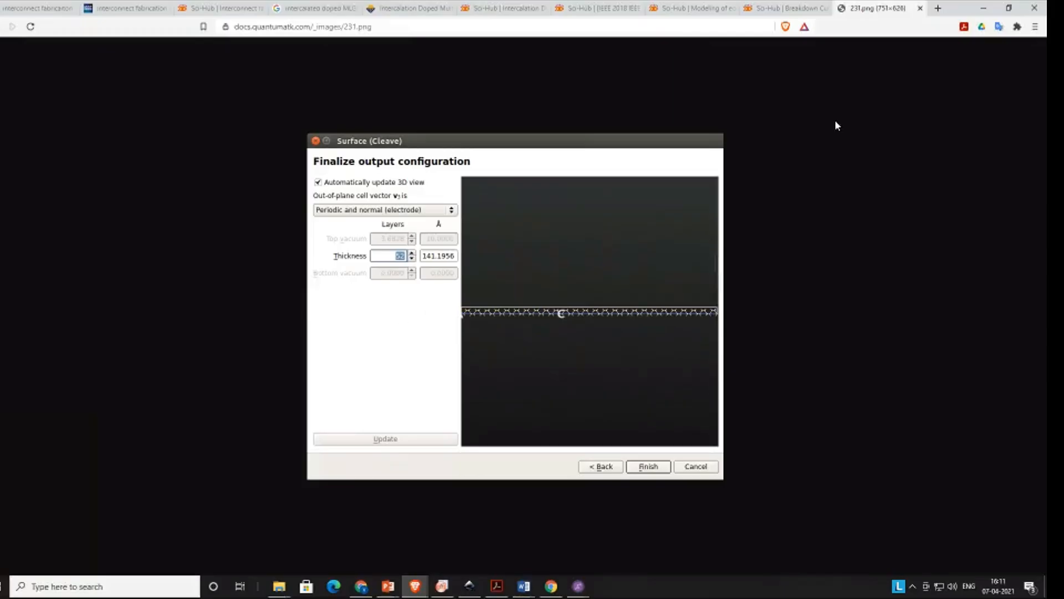
Step: Minimize the browser and preview the open PowerPoint presentations, including the Quantumwise tutorial and the Virtual NanoLab introduction
click(803, 4)
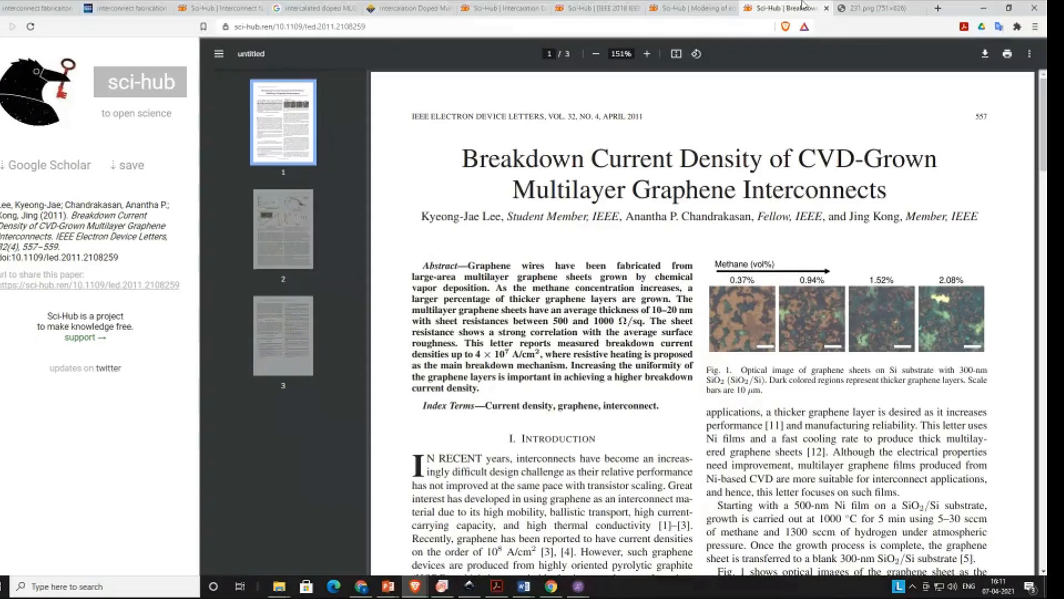
click(869, 8)
click(983, 7)
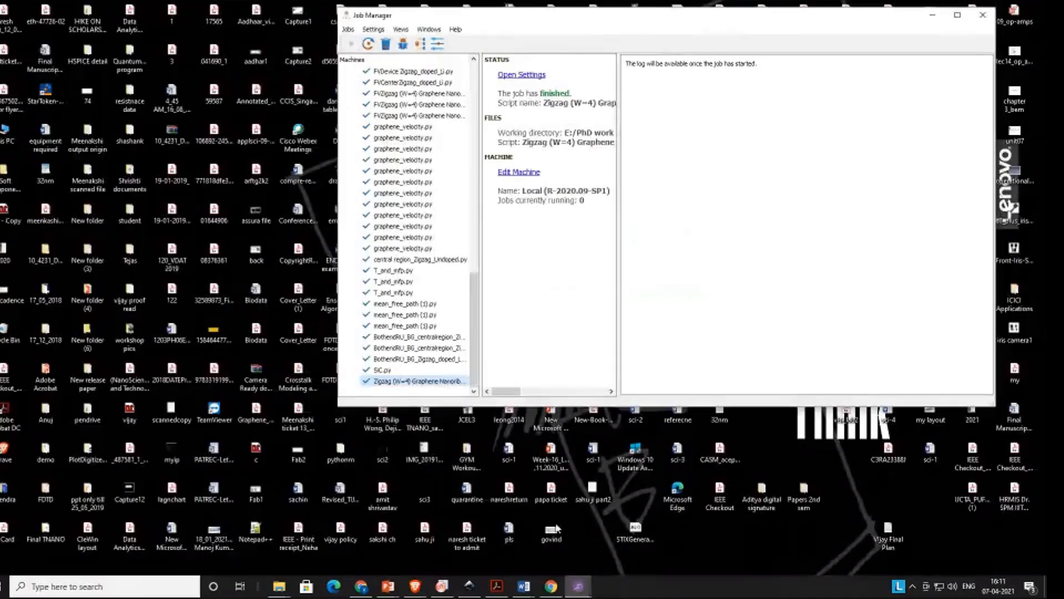
click(388, 586)
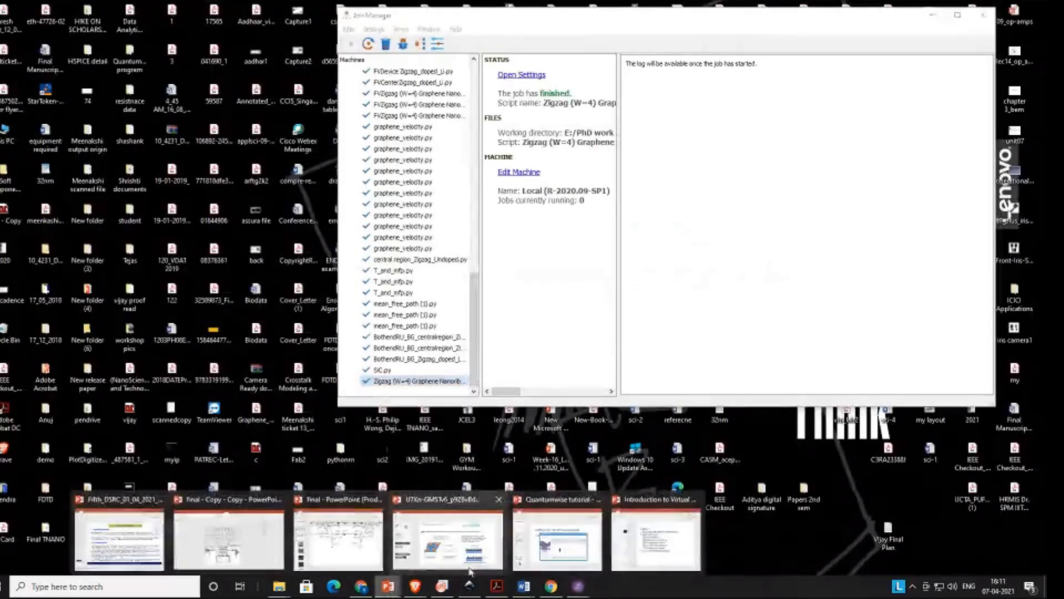
mouse_move(554, 562)
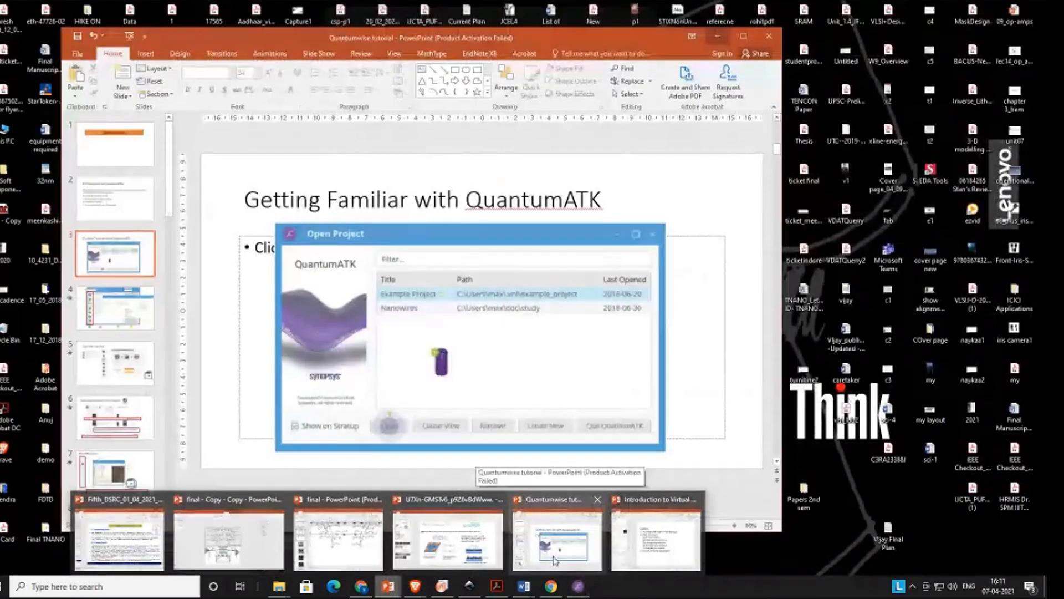
mouse_move(643, 550)
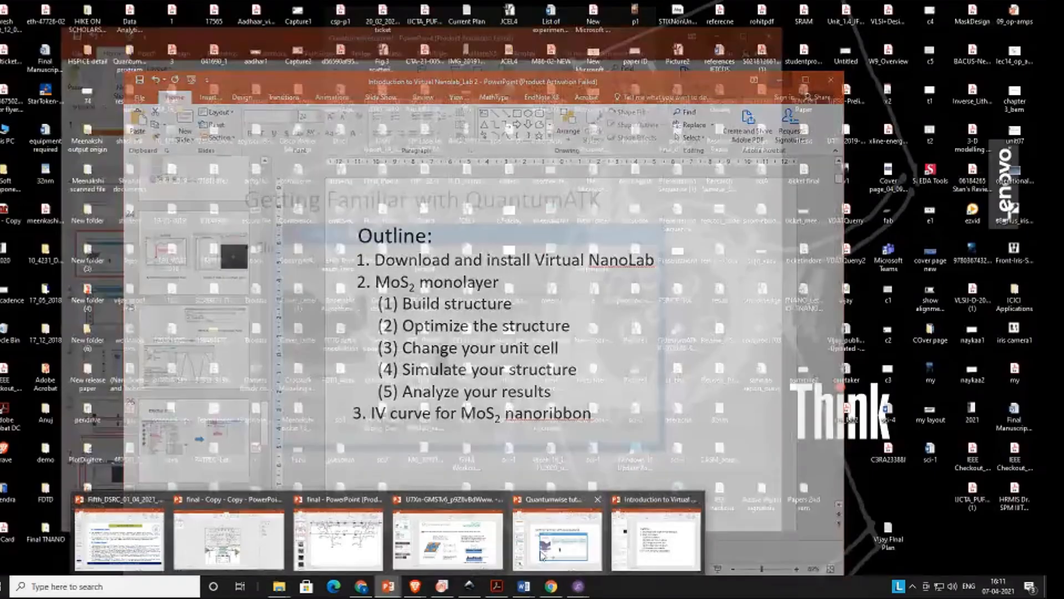
Step: Switch to the QuantumATK Builder window containing the zigzag graphene nanoribbon
click(576, 586)
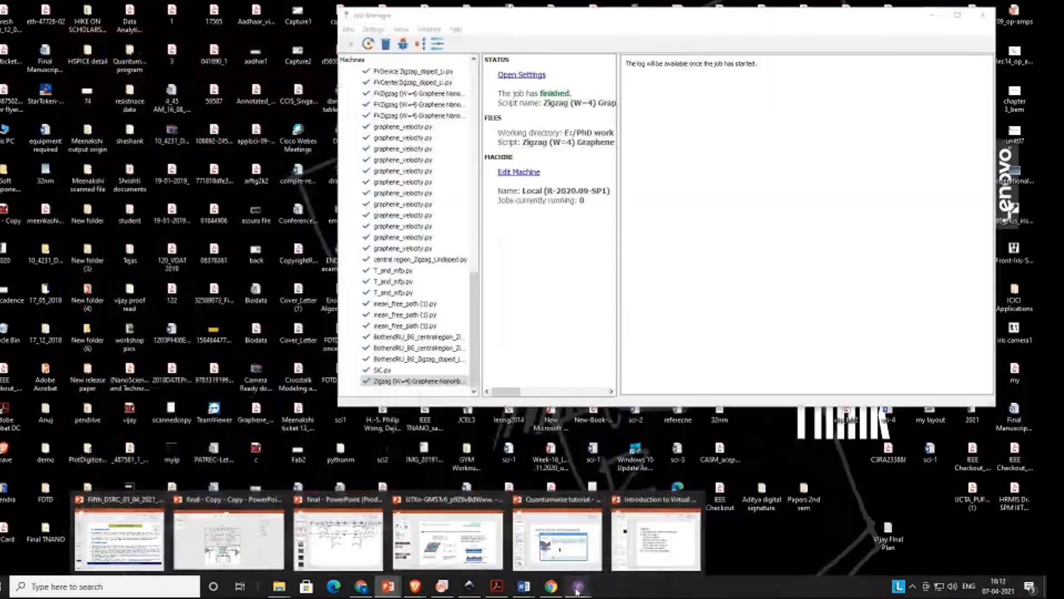
mouse_move(577, 589)
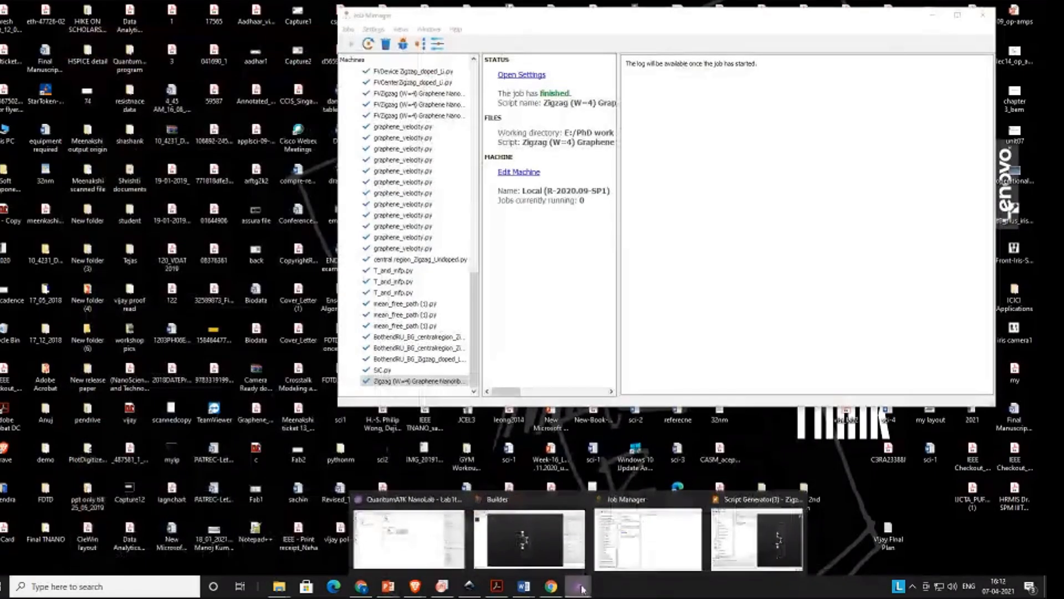
click(551, 550)
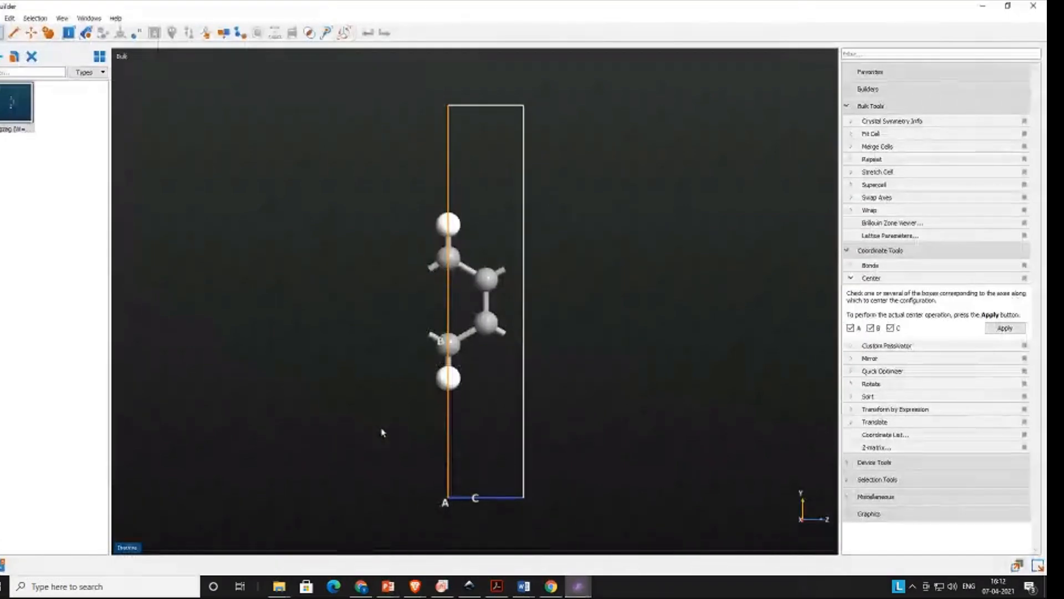
drag(381, 432, 387, 426)
Step: Switch to the Quantumwise tutorial presentation in PowerPoint and look through its slides up to Application areas (1/2)
mouse_move(388, 586)
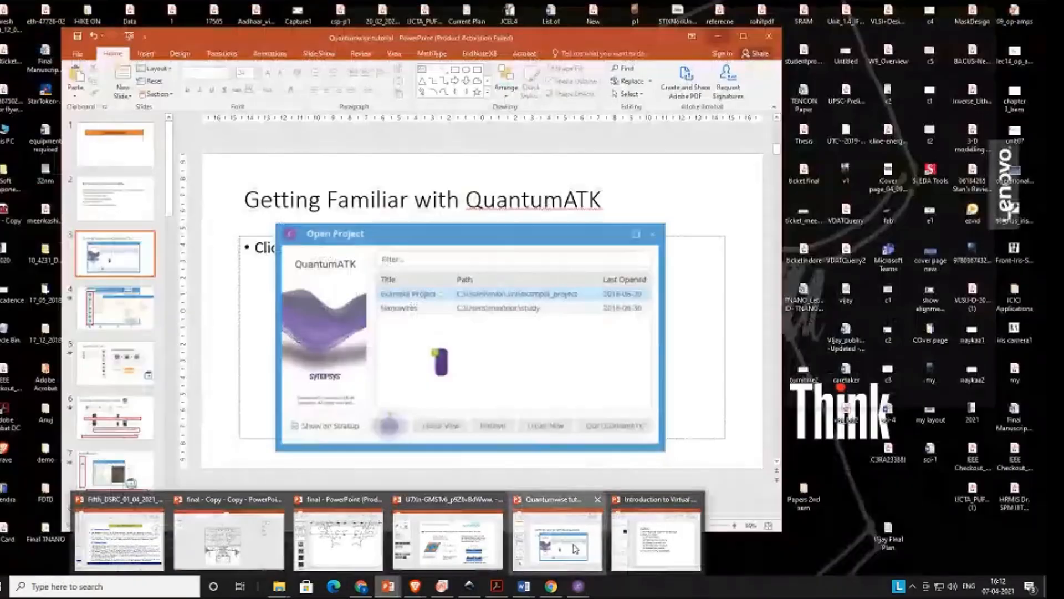
click(557, 540)
scroll(593, 296, down, 2)
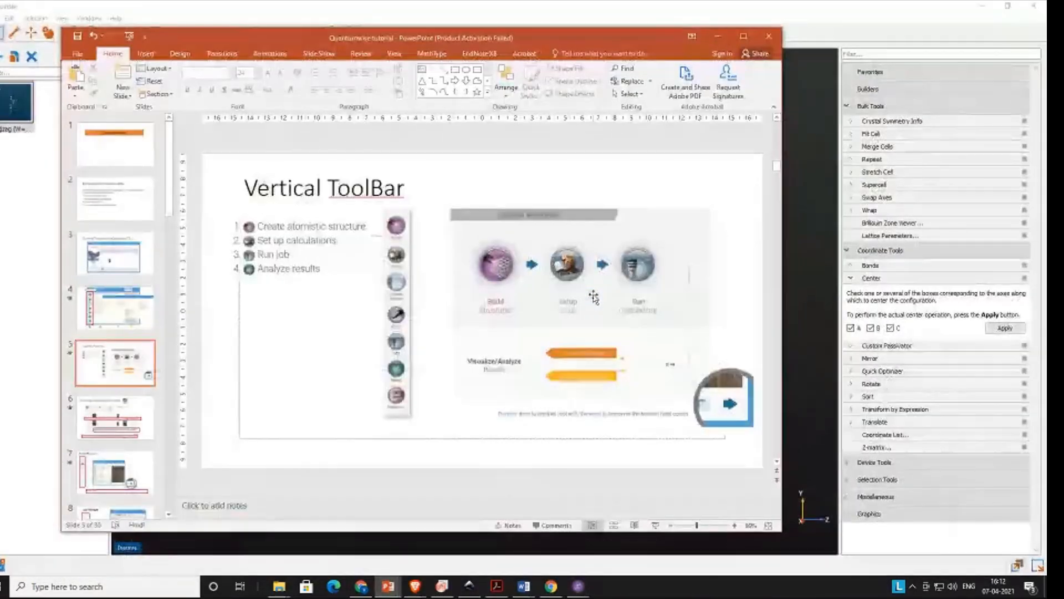
scroll(593, 297, down, 14)
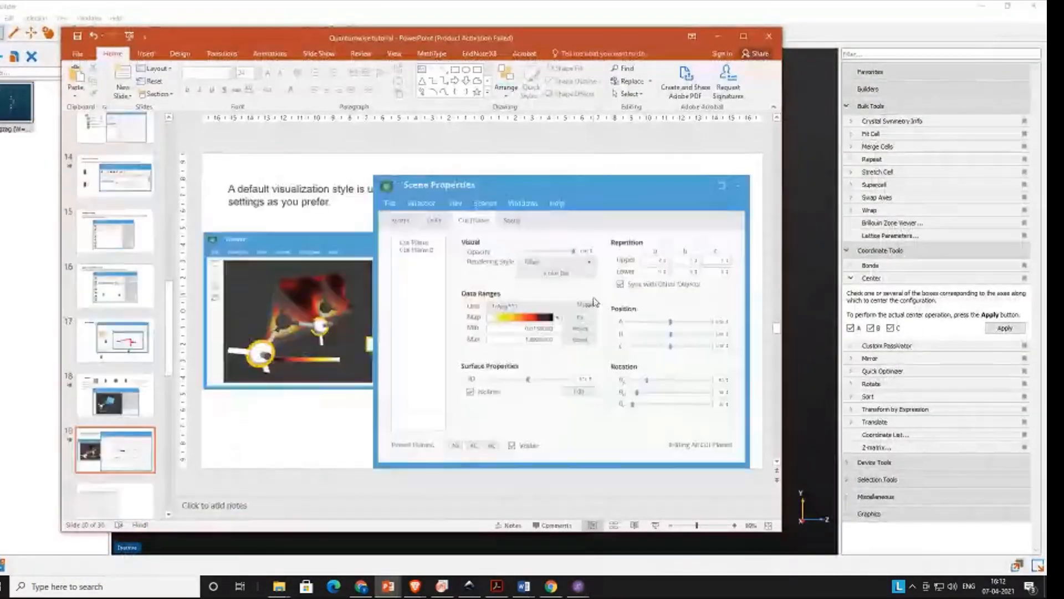
scroll(594, 299, down, 6)
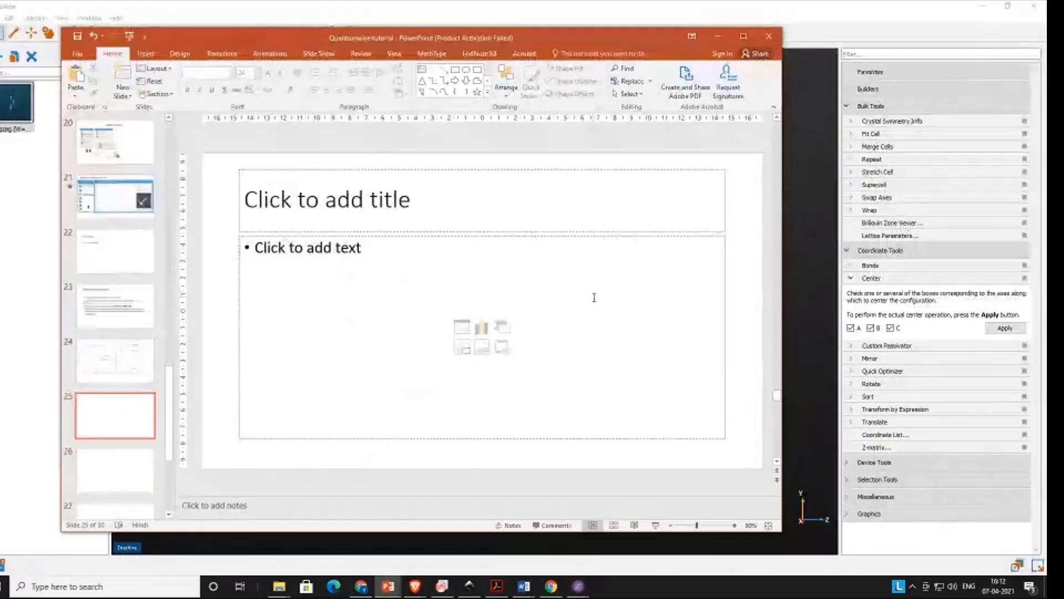
scroll(594, 298, down, 3)
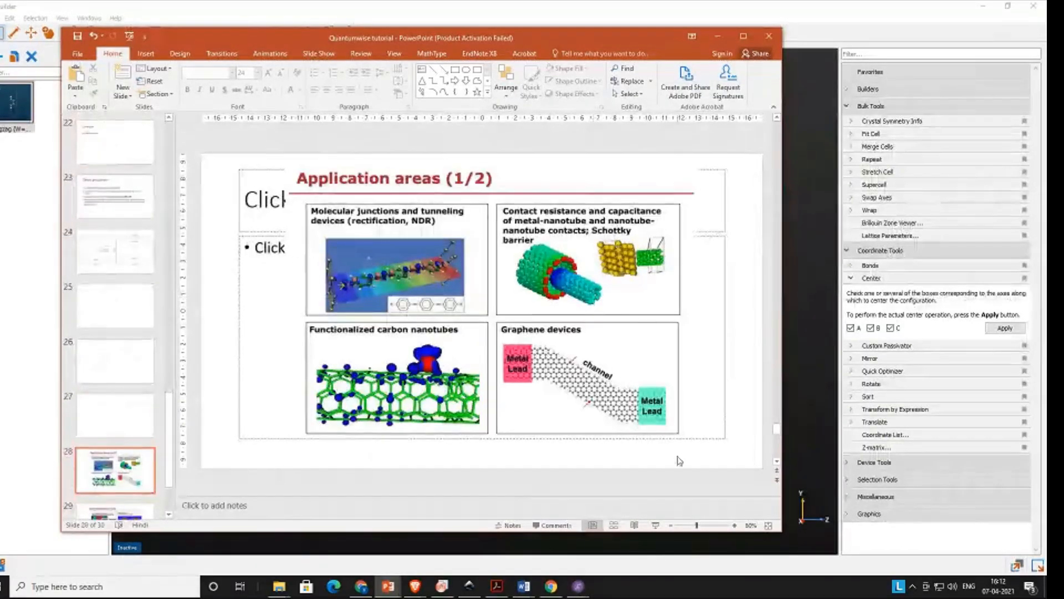
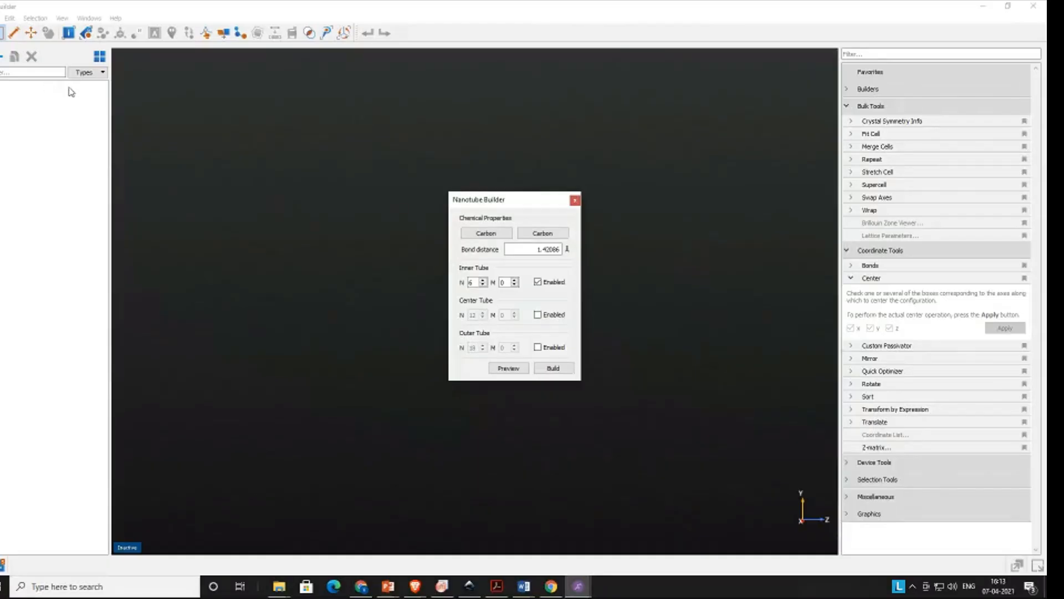
Step: Preview the carbon nanotube with only the (6,0) inner tube enabled and inspect it in 3D
drag(512, 204, 470, 196)
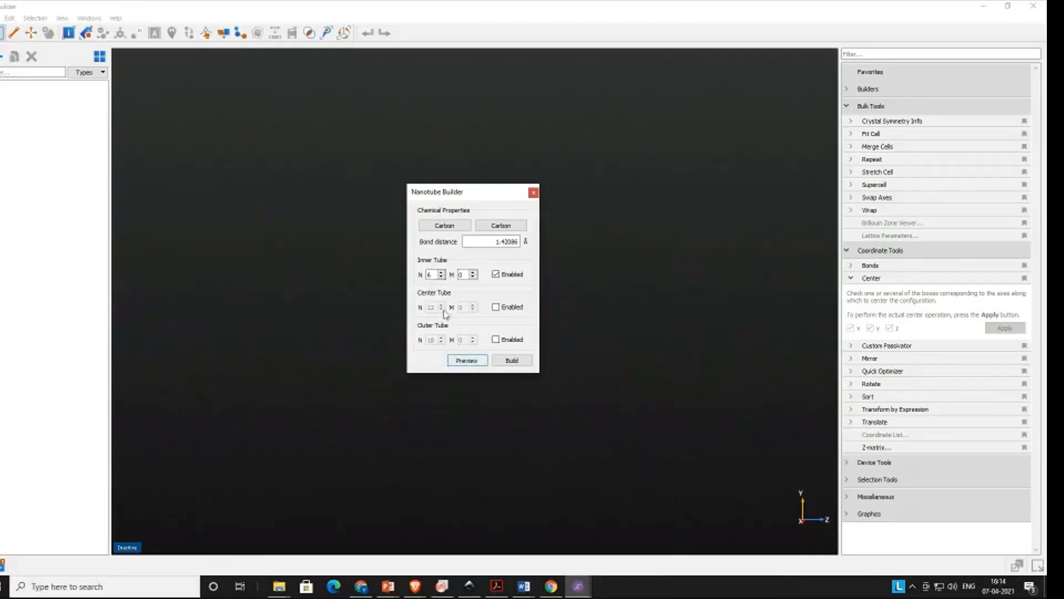
click(465, 360)
drag(473, 195, 750, 230)
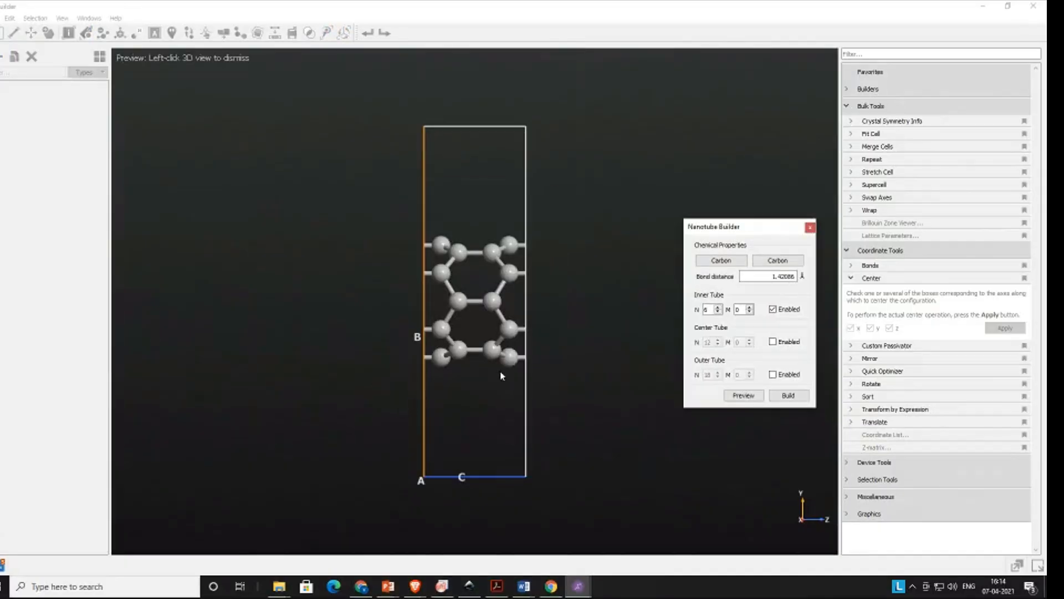
drag(368, 363, 580, 360)
drag(503, 409, 466, 412)
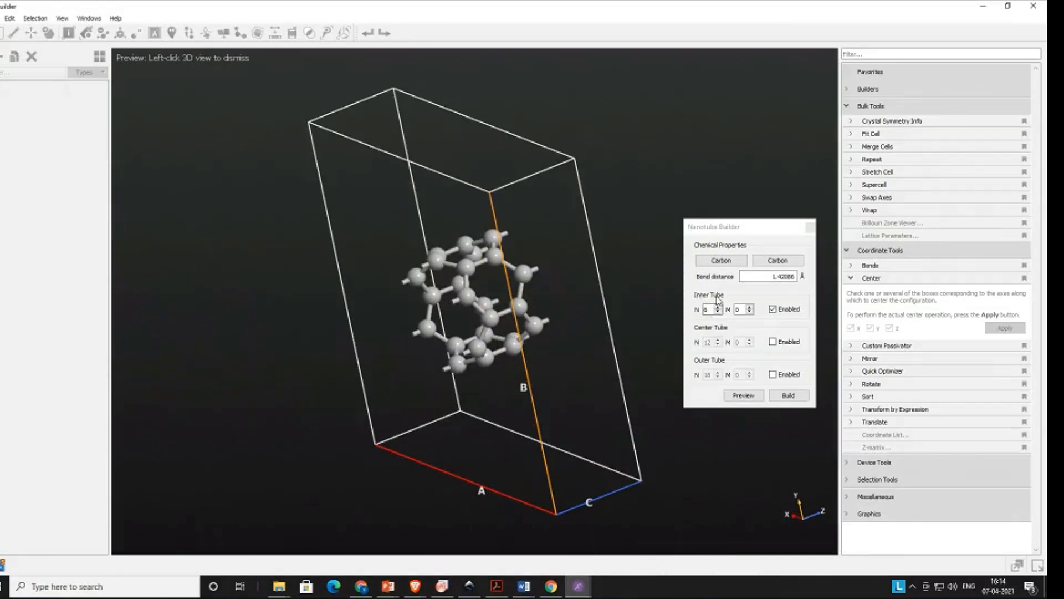
Step: Enable the (12,0) center tube and preview the double-walled carbon nanotube, viewing it along its axis
click(773, 342)
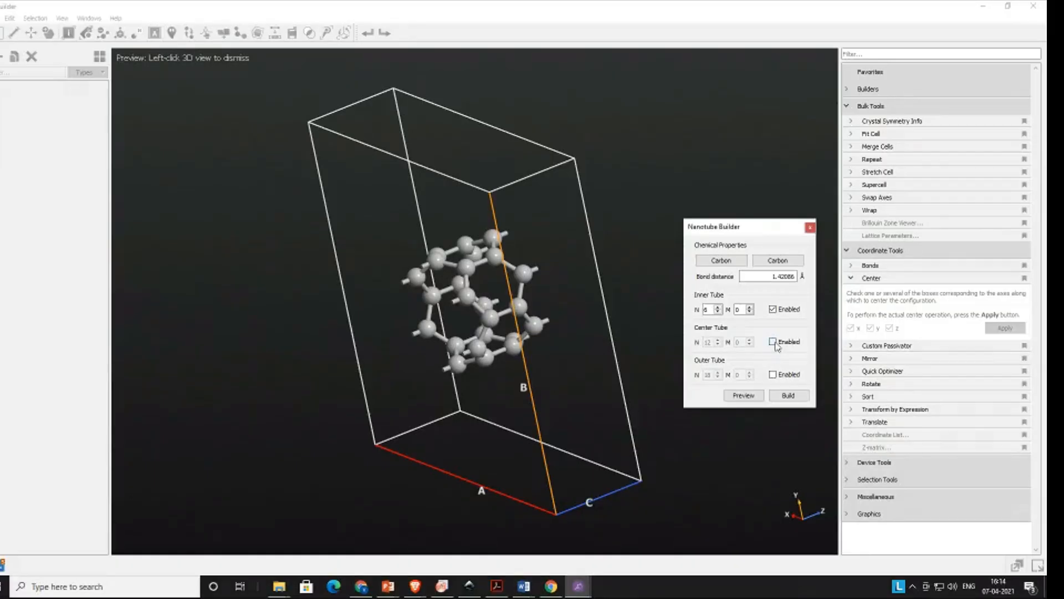
click(752, 397)
drag(330, 328, 516, 339)
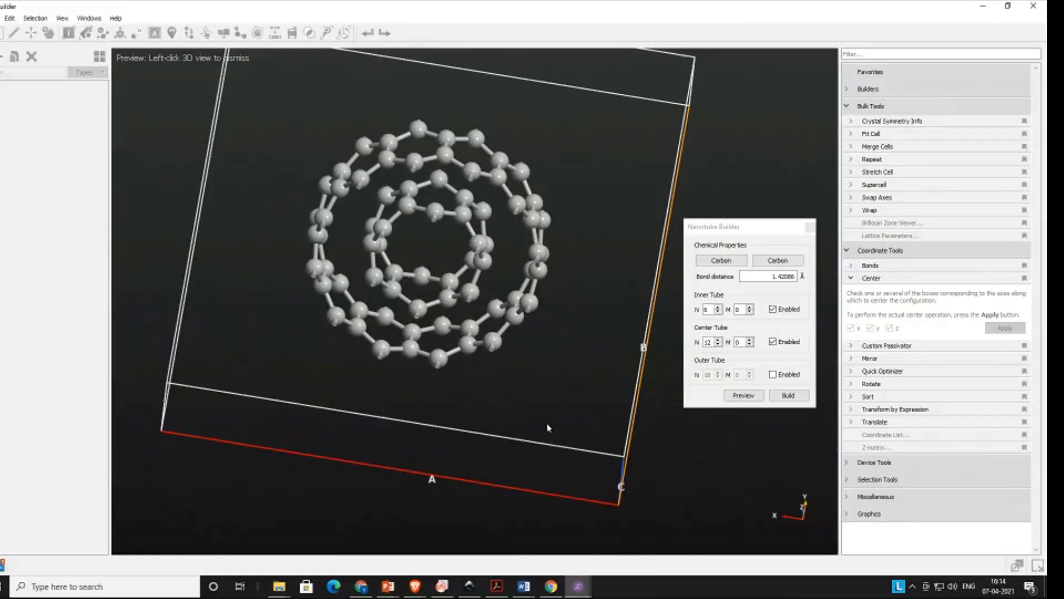
drag(548, 427, 570, 412)
Step: Enable the (18,0) outer tube, preview the triple-walled carbon nanotube from several angles, and build it
click(774, 375)
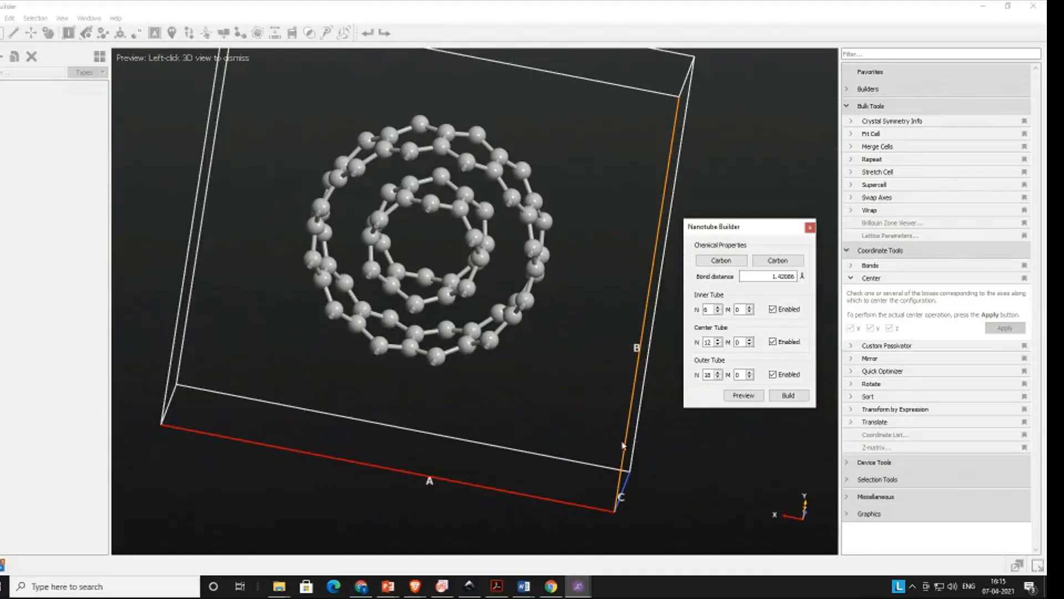
click(747, 397)
right_drag(388, 196, 407, 186)
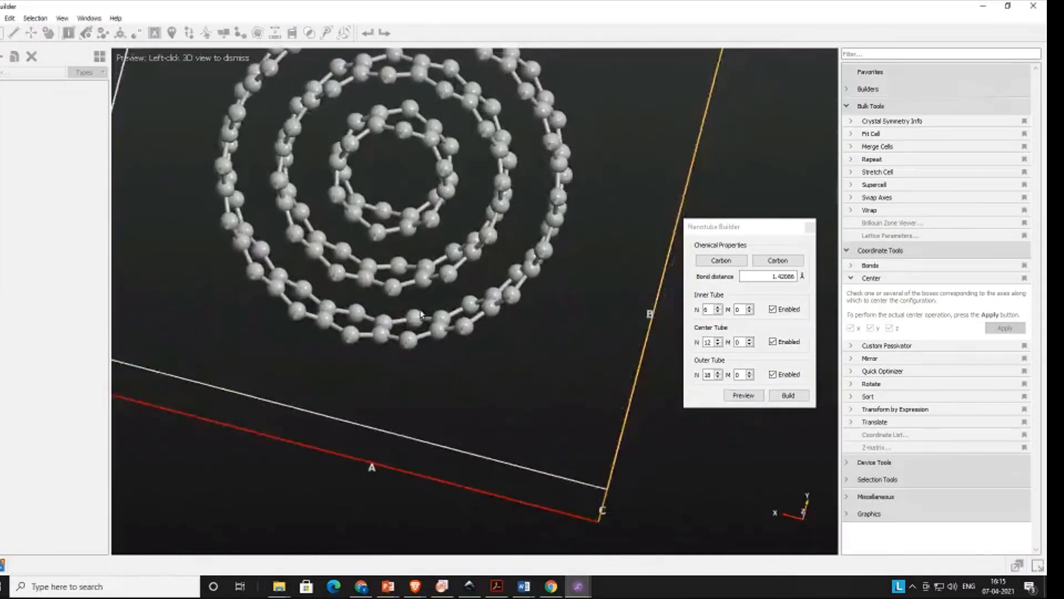
middle_drag(393, 160, 422, 322)
right_drag(561, 382, 393, 375)
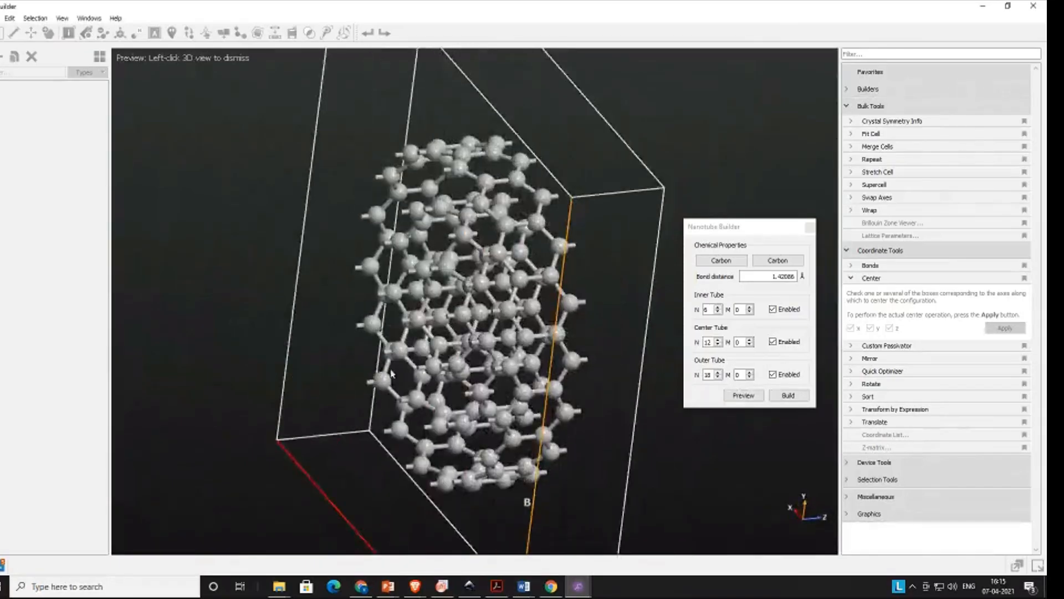
click(789, 395)
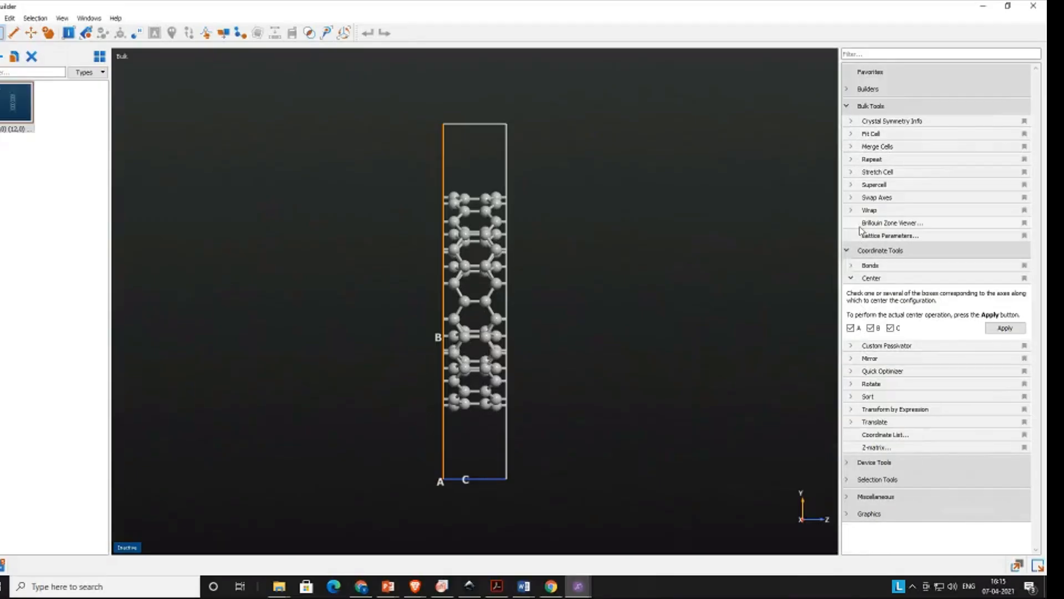
Step: Repeat the triple-walled nanotube 6 times along the C axis, keeping one repetition along A and B
click(847, 254)
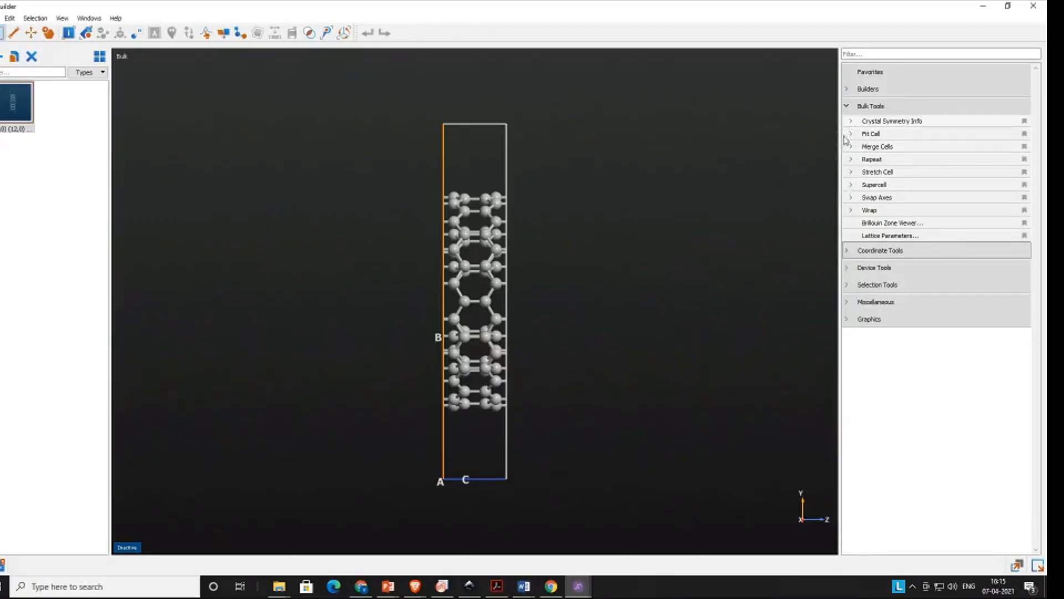
click(849, 161)
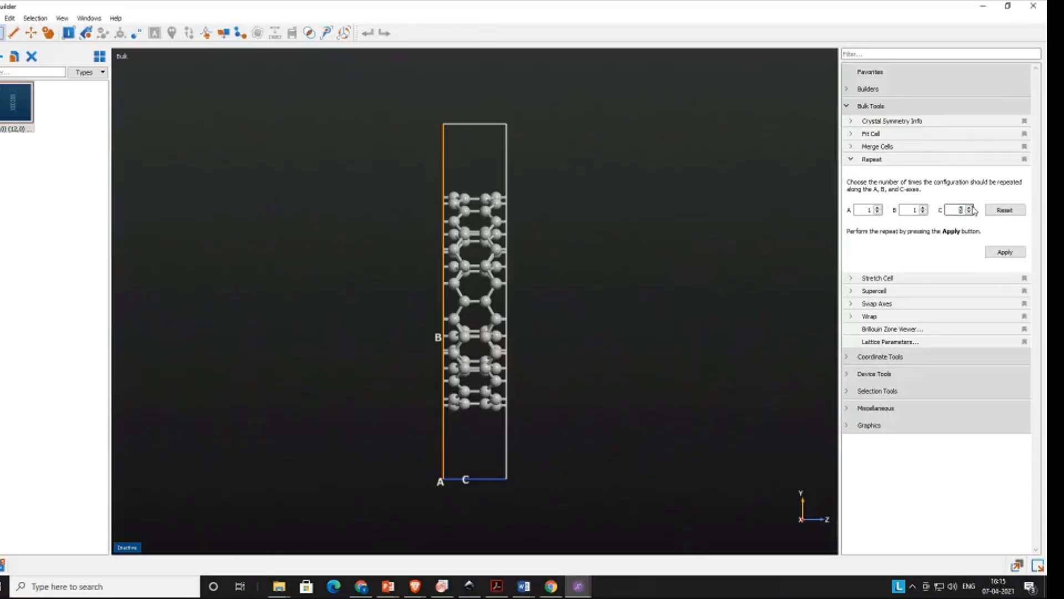
click(1004, 253)
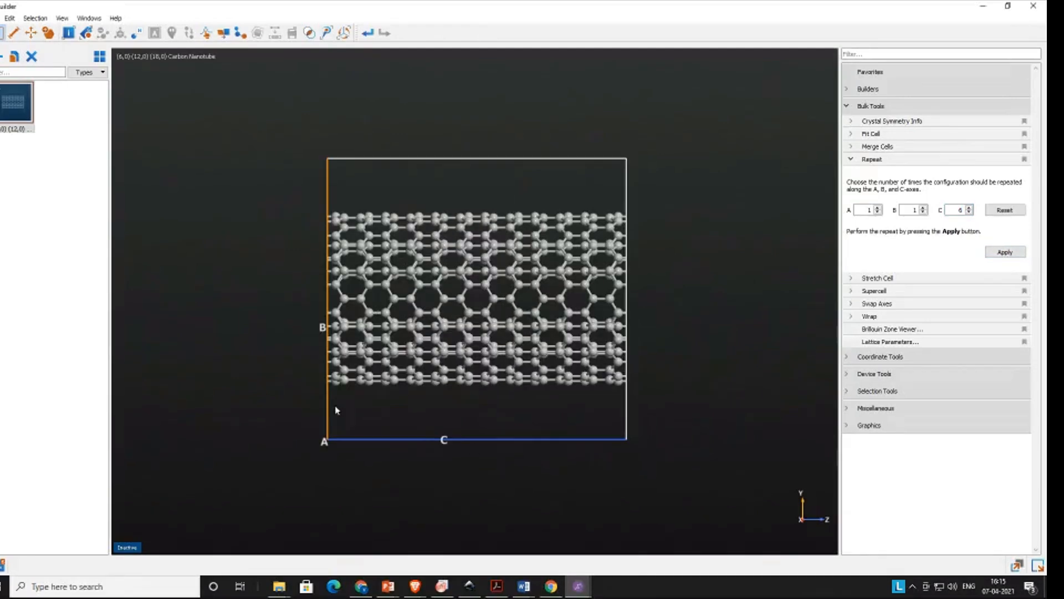
Step: Select all atoms of the nanotube's innermost wall and review the cell settings in Graphics Properties
drag(504, 425, 435, 425)
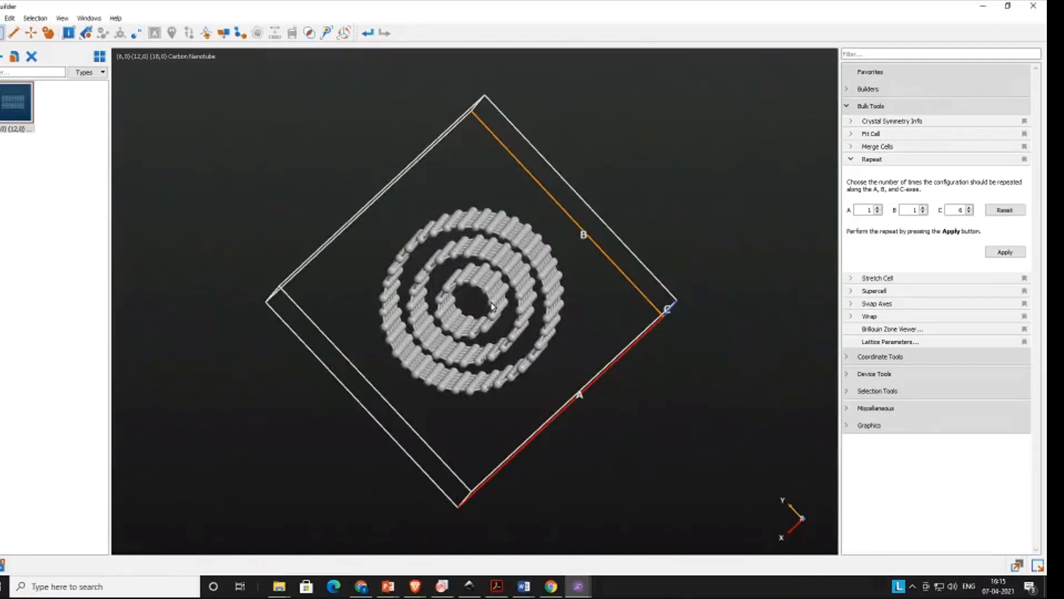
double_click(497, 308)
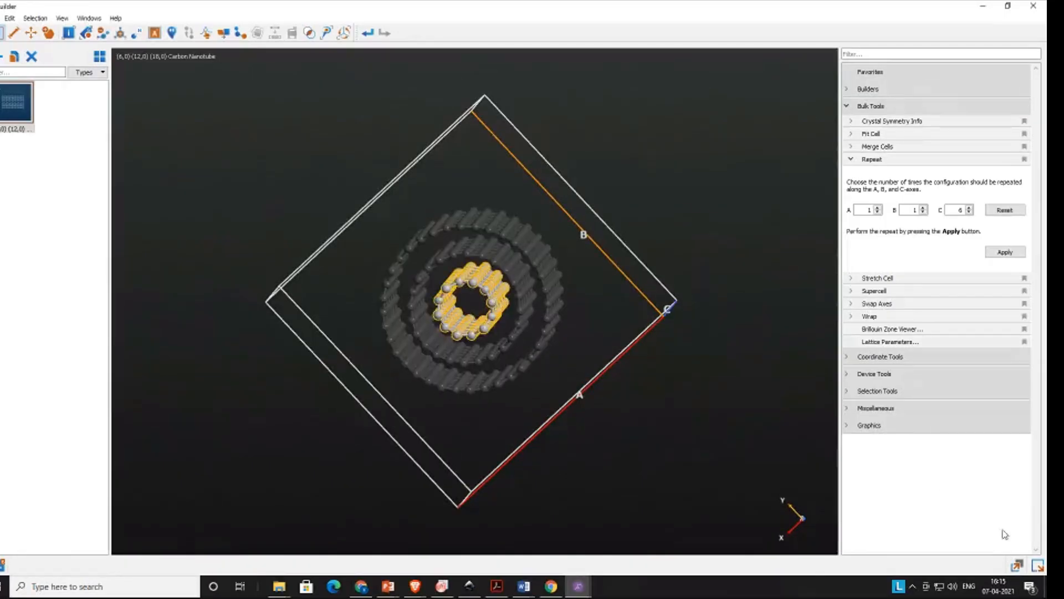
click(879, 426)
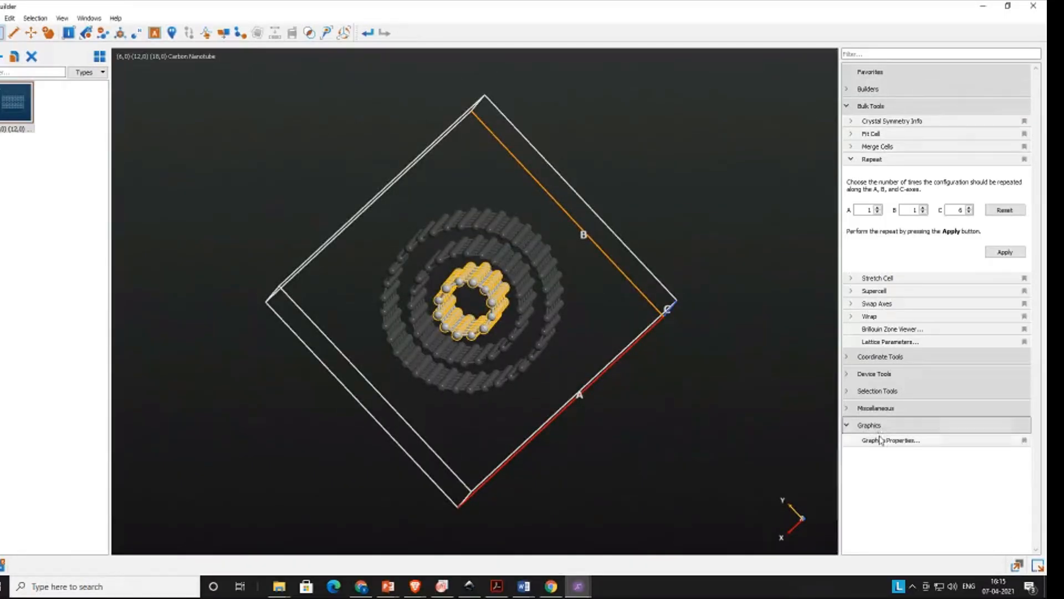
click(881, 442)
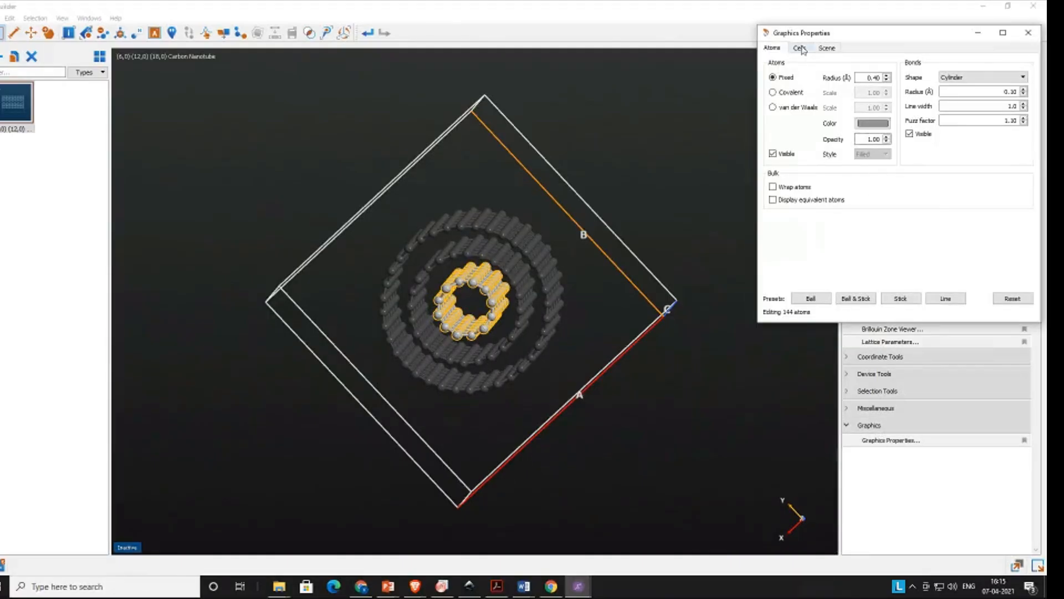
click(801, 49)
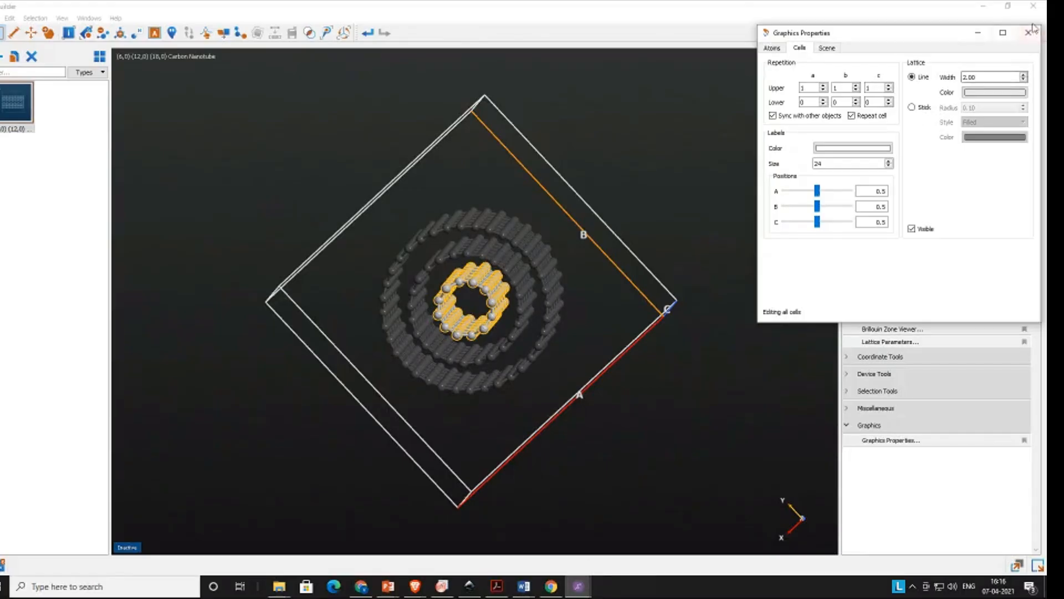
click(1030, 34)
click(848, 426)
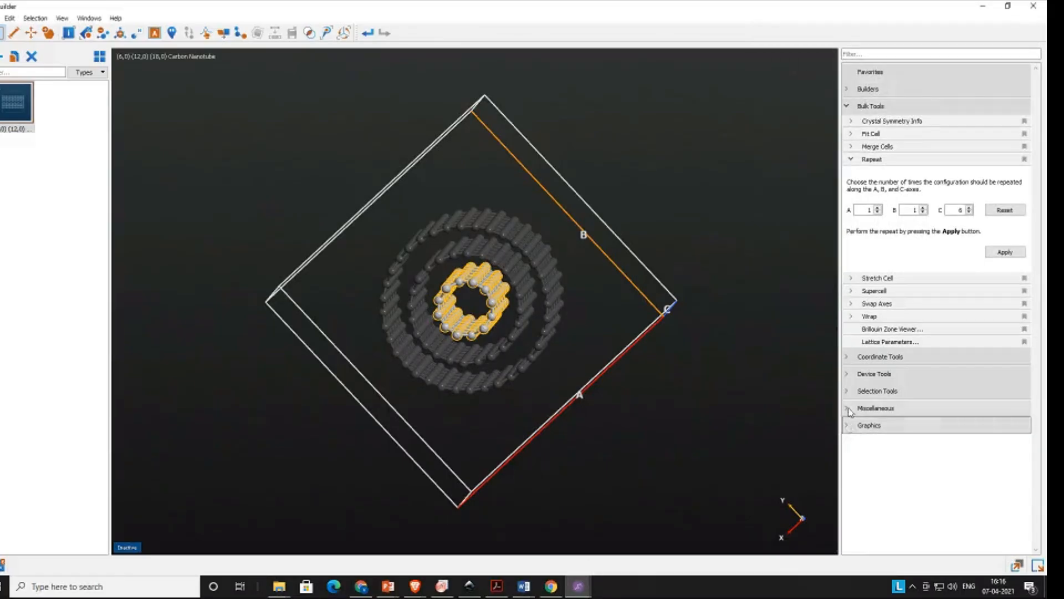
Step: Color the selected inner-wall atoms magenta (#aa007f) in Graphics Properties
click(848, 409)
click(857, 464)
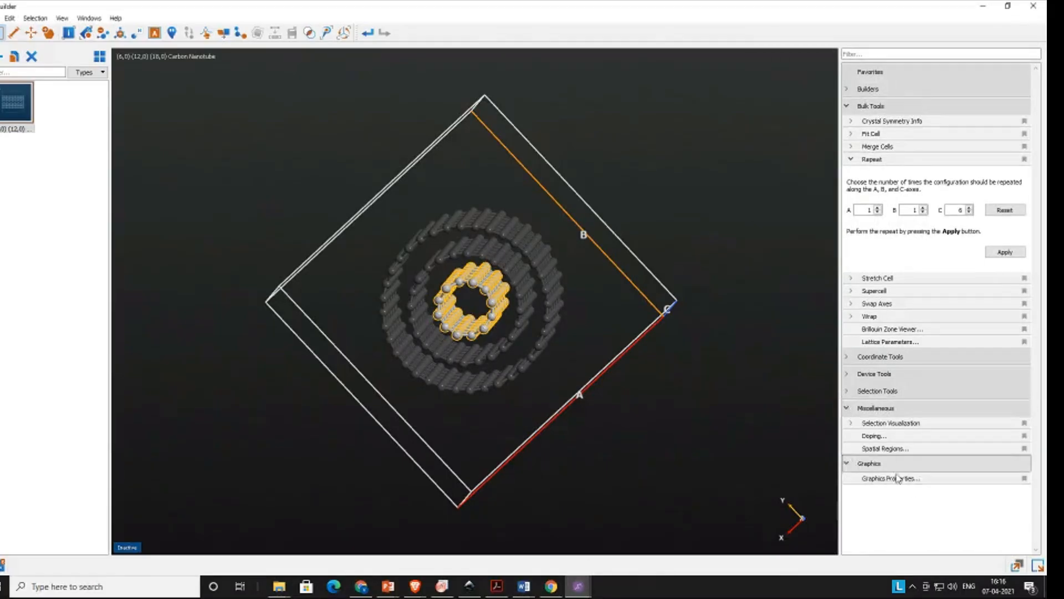
click(913, 480)
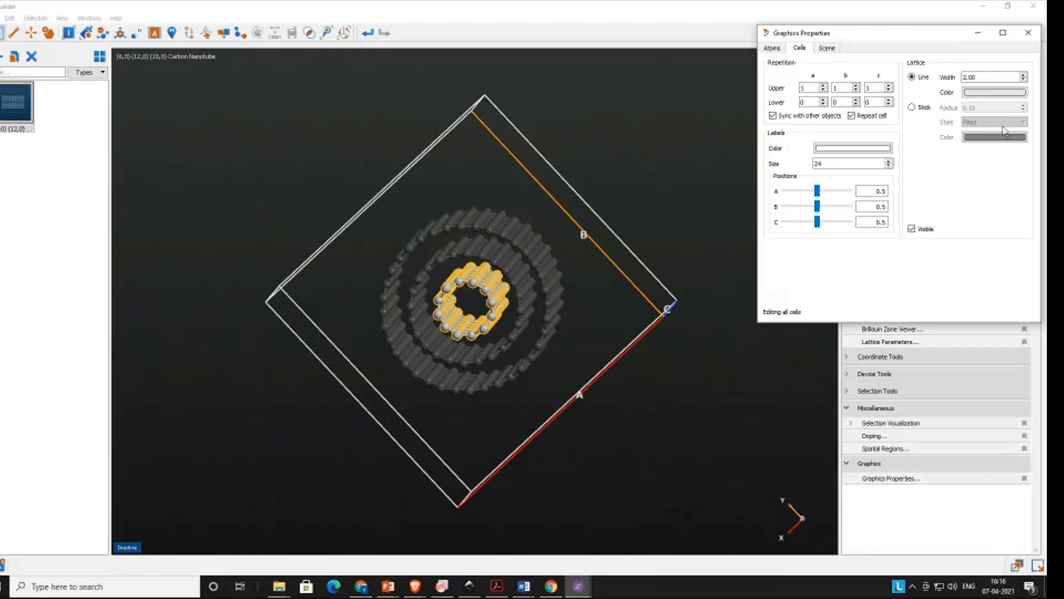
click(777, 50)
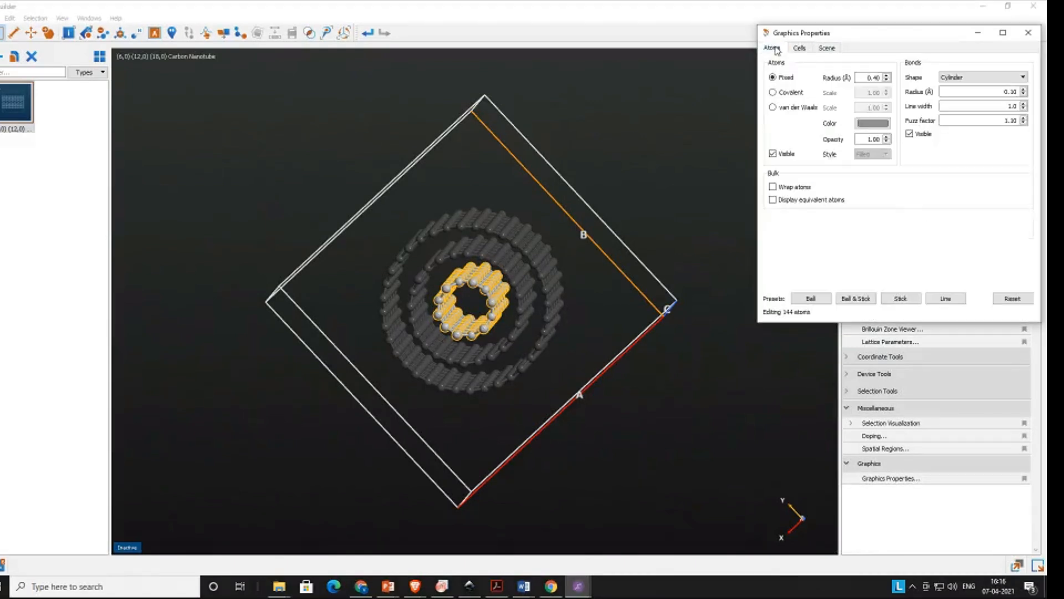
click(873, 123)
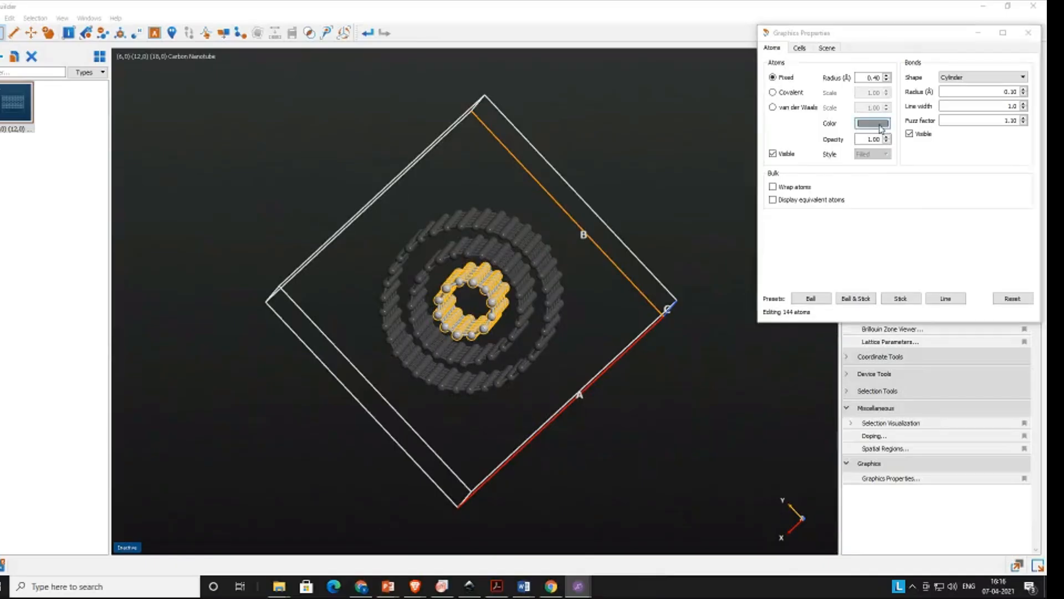
click(784, 110)
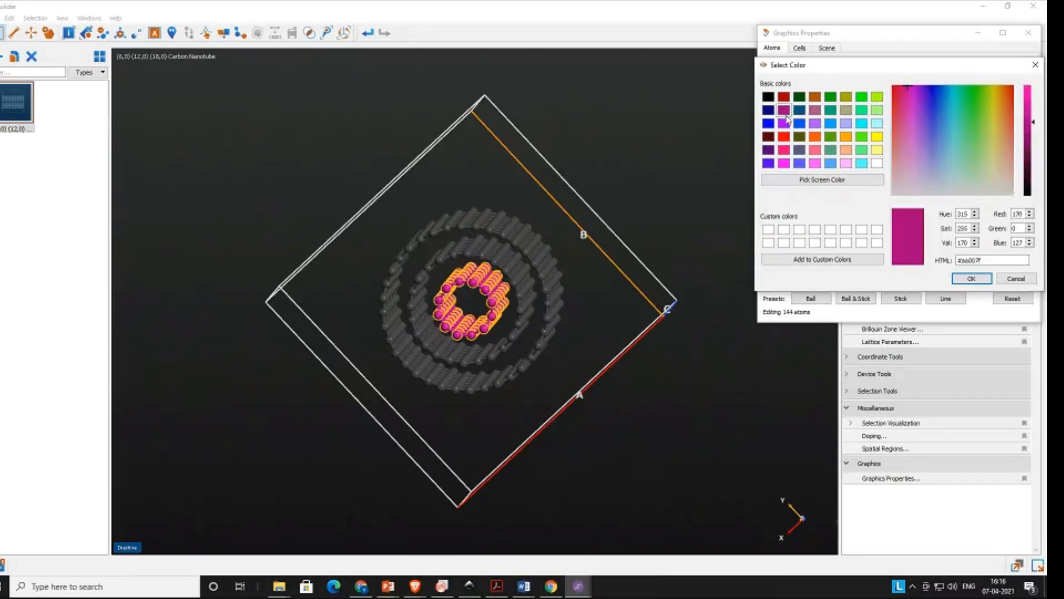
click(971, 278)
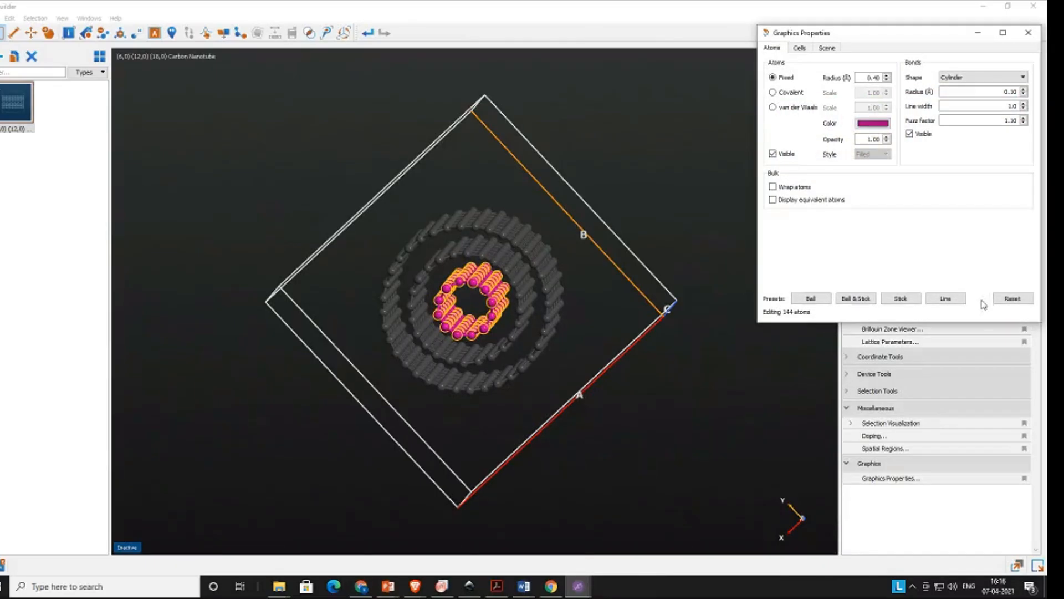
click(1028, 32)
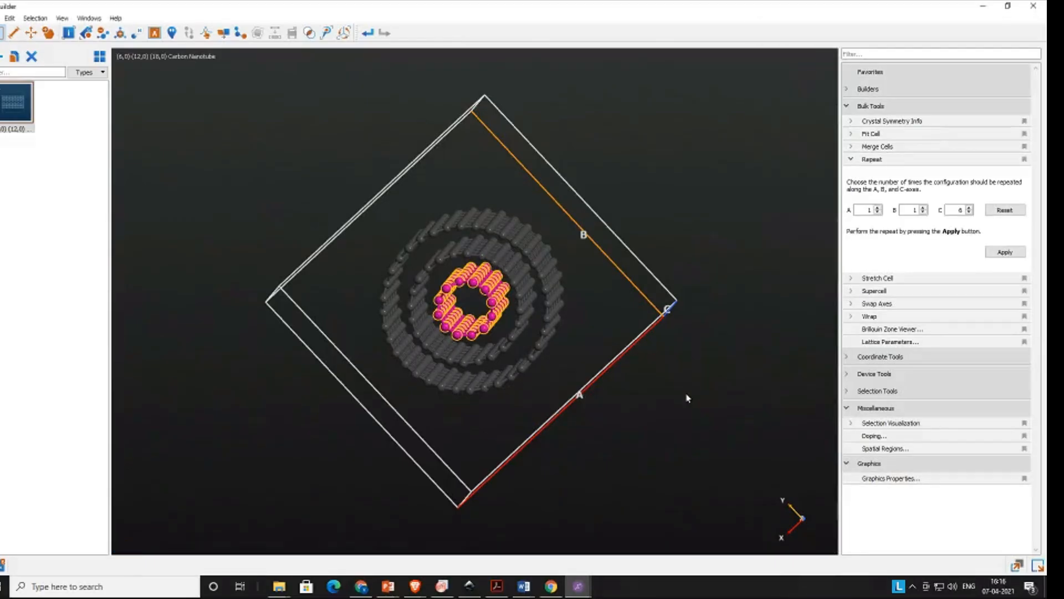
Step: Select all atoms of the nanotube's middle wall and color them yellow (#ffff00)
click(572, 320)
drag(659, 395, 691, 380)
click(518, 274)
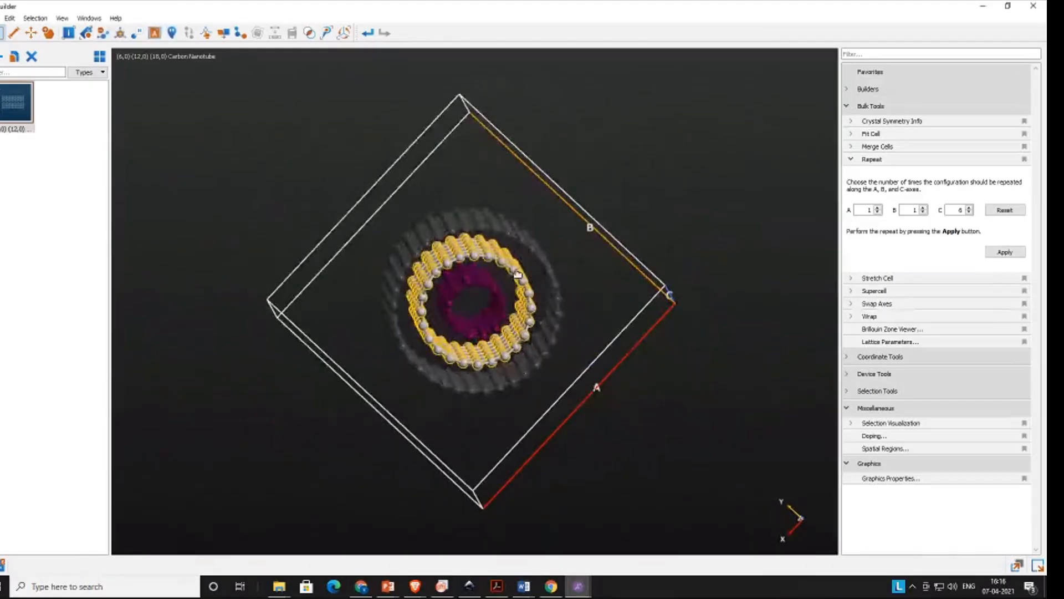
click(942, 479)
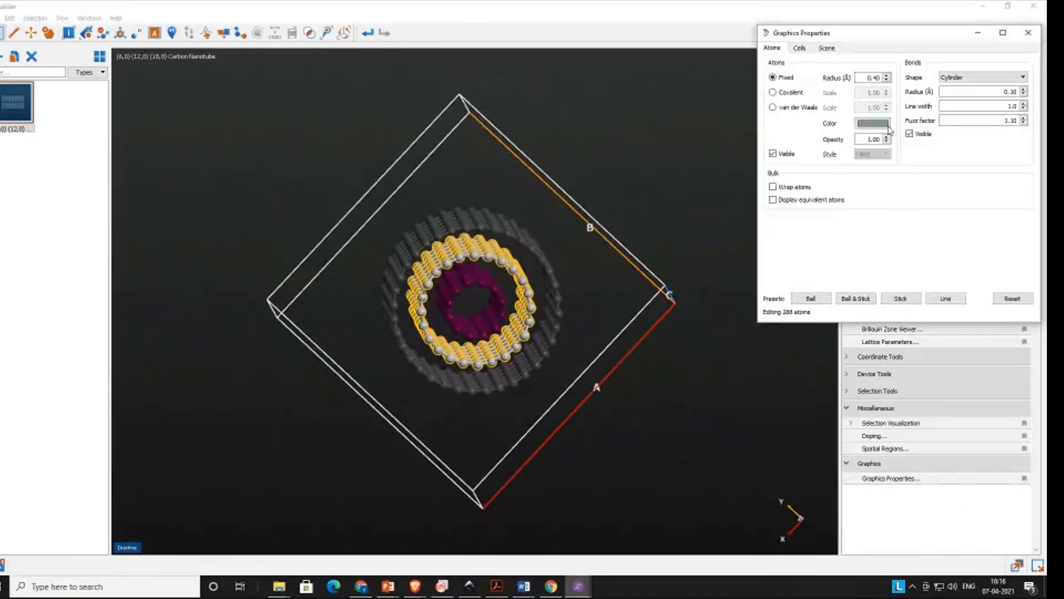
click(887, 124)
click(879, 138)
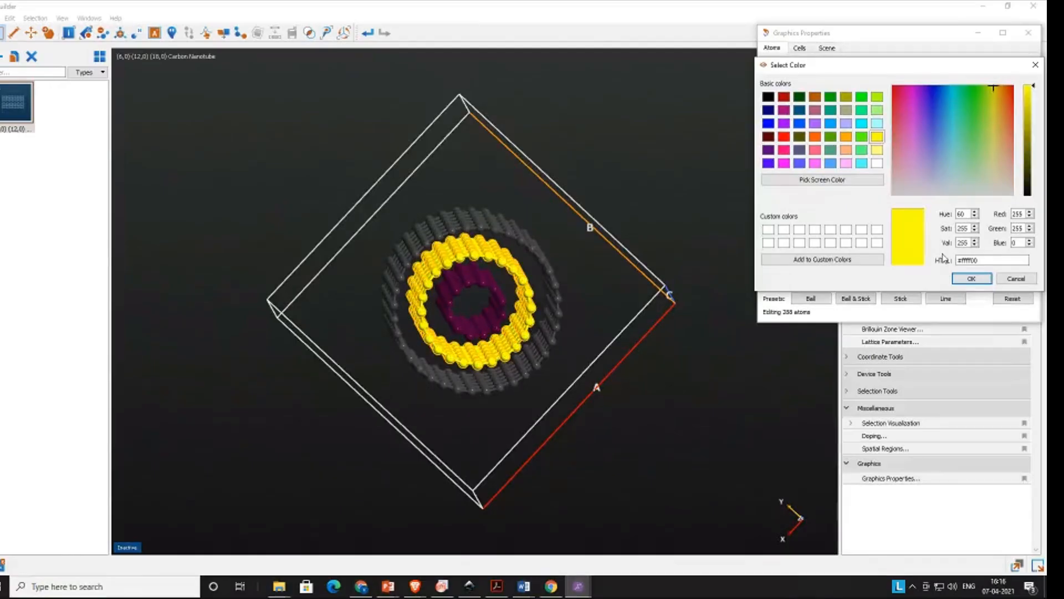
click(971, 278)
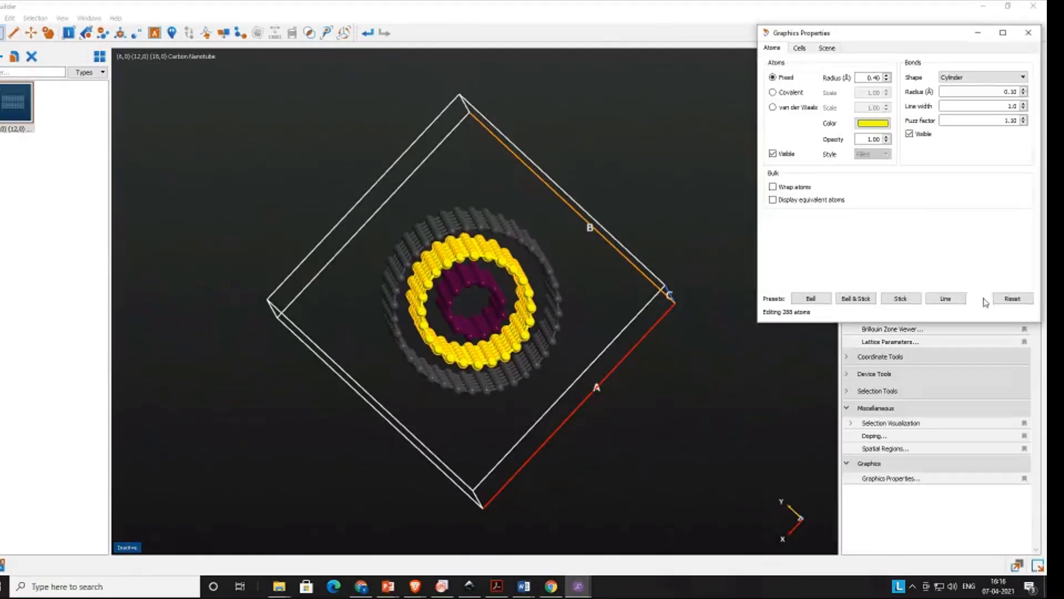
click(1029, 33)
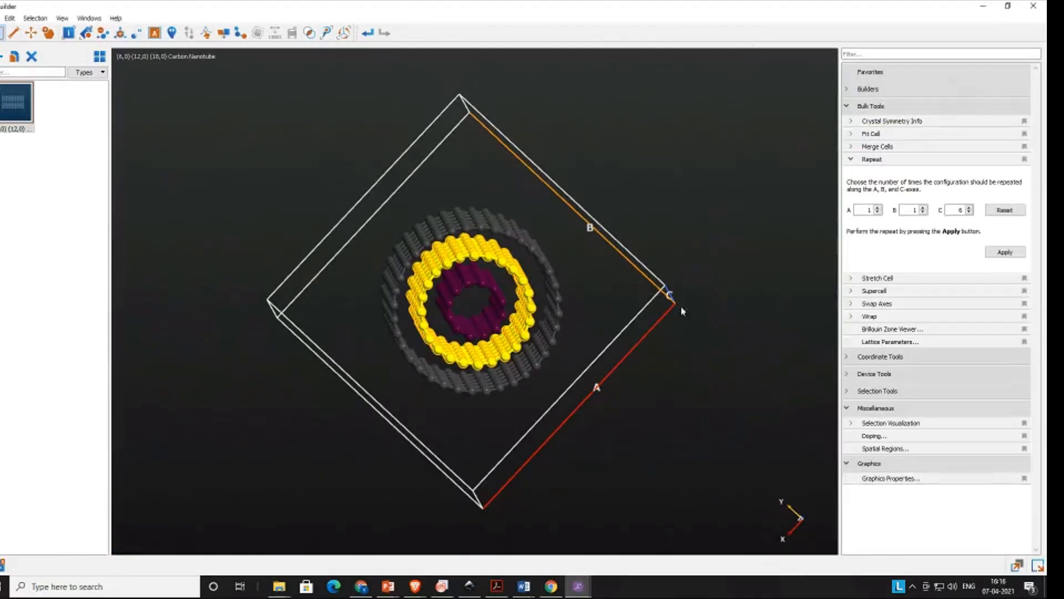
Step: Inspect the colored walls of the triple-walled nanotube in 3D from its end and its side
drag(703, 410, 692, 194)
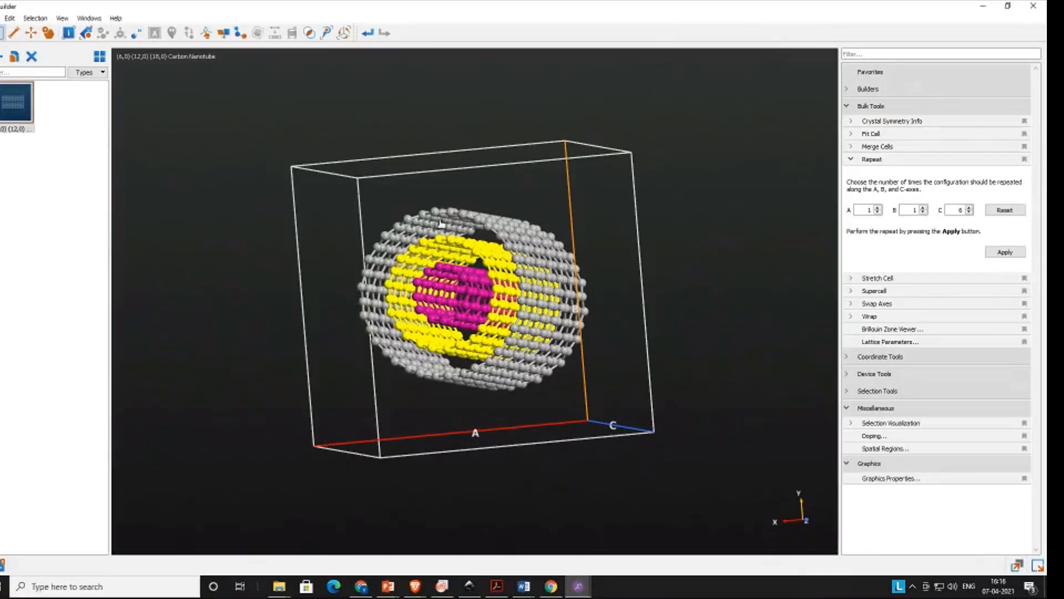
mouse_move(373, 353)
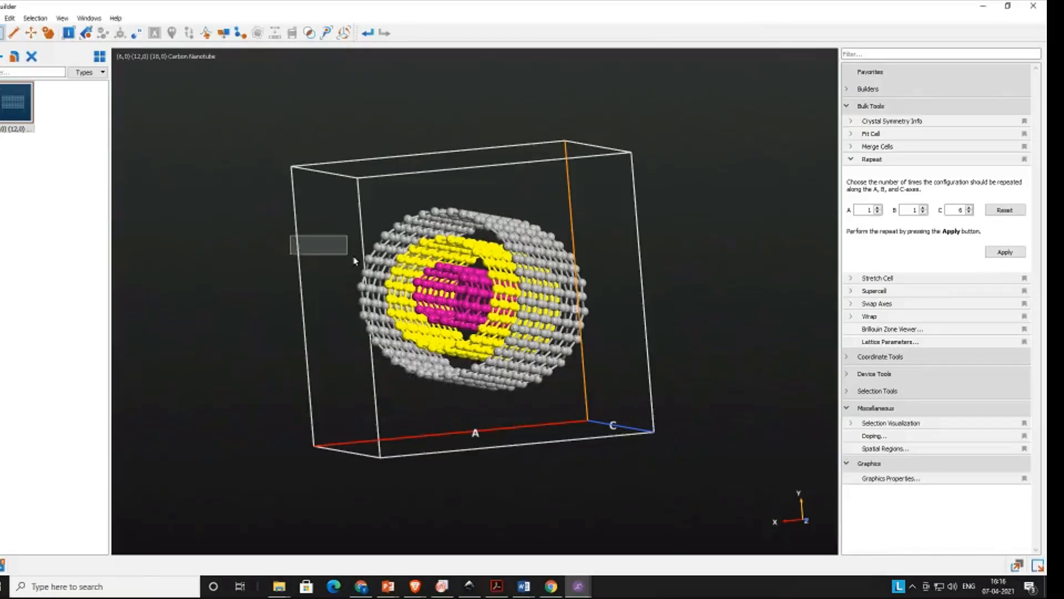
drag(249, 246, 717, 319)
drag(300, 380, 280, 277)
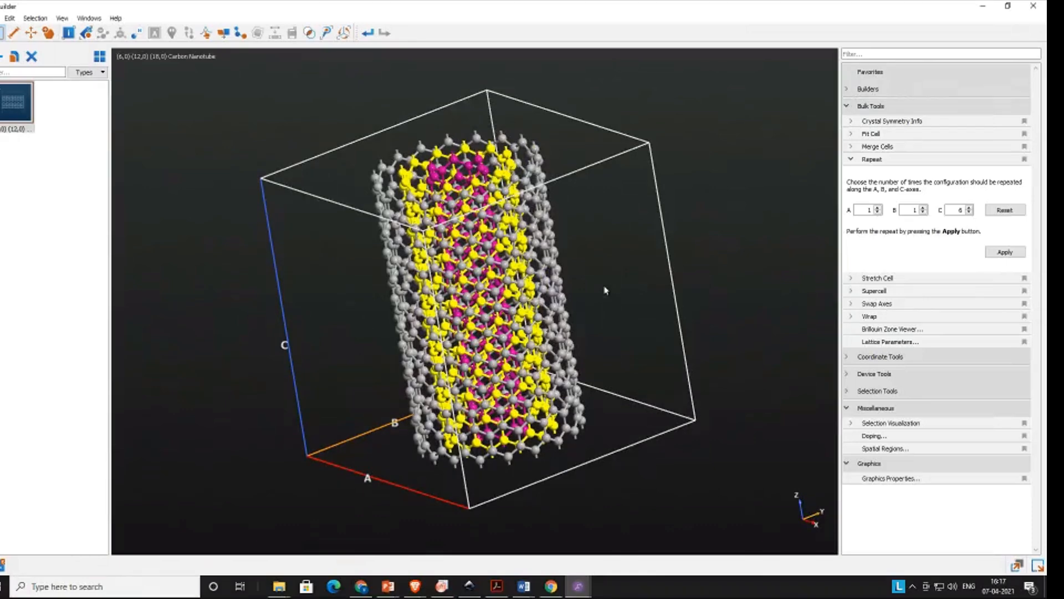
drag(612, 303, 322, 472)
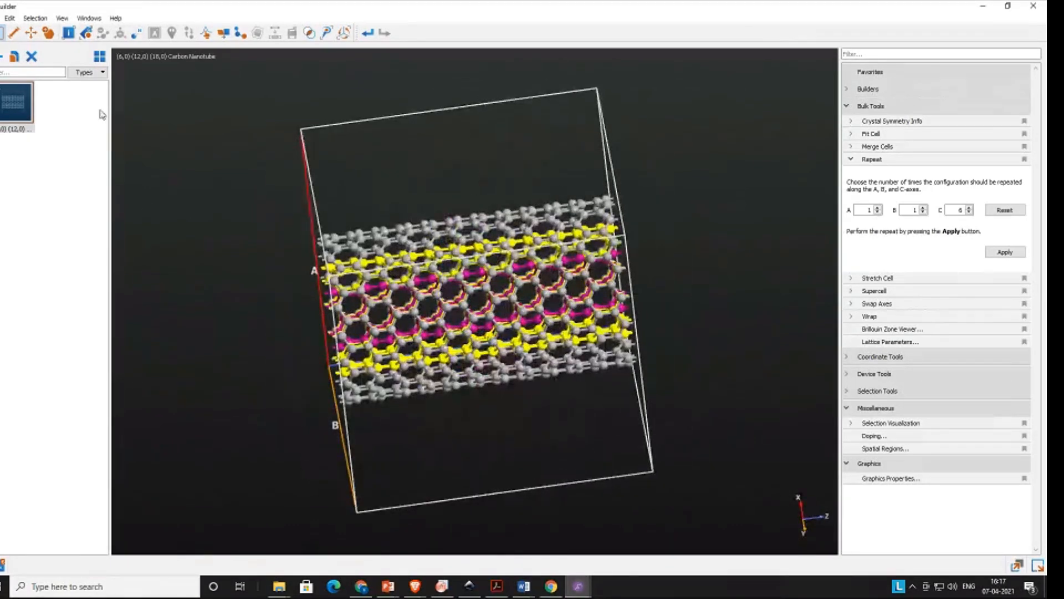
Step: Try passivating the triple-walled nanotube with hydrogen, and undo the passivation after inspecting it
click(137, 35)
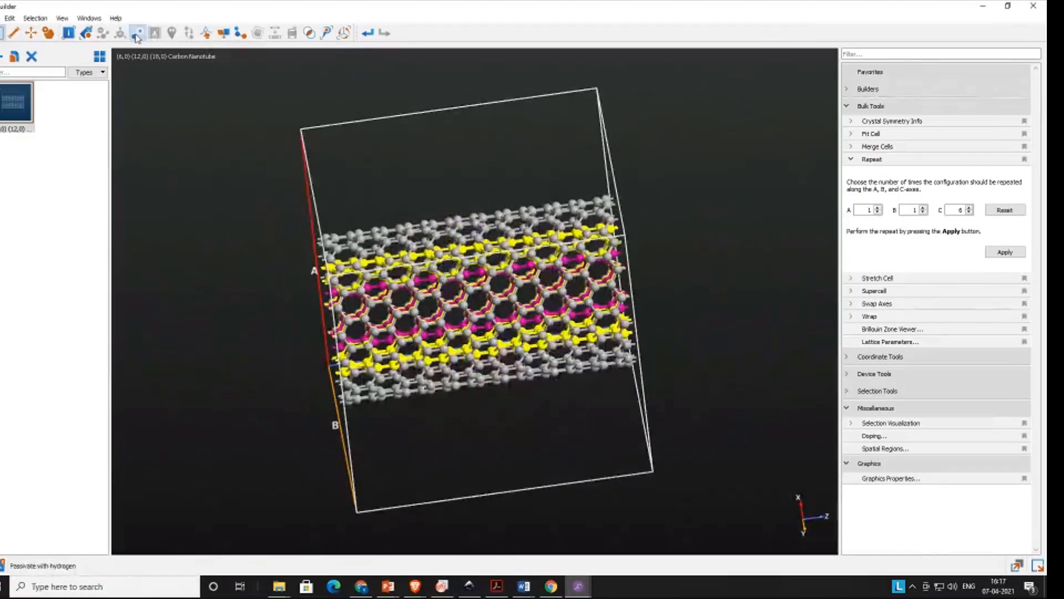
drag(232, 356, 508, 330)
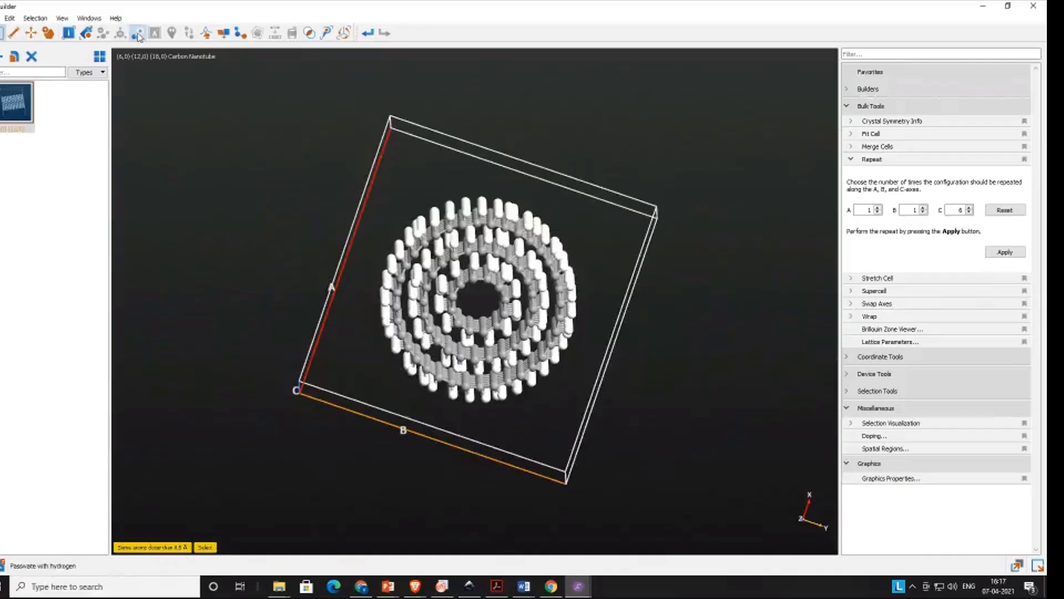
drag(524, 456, 512, 392)
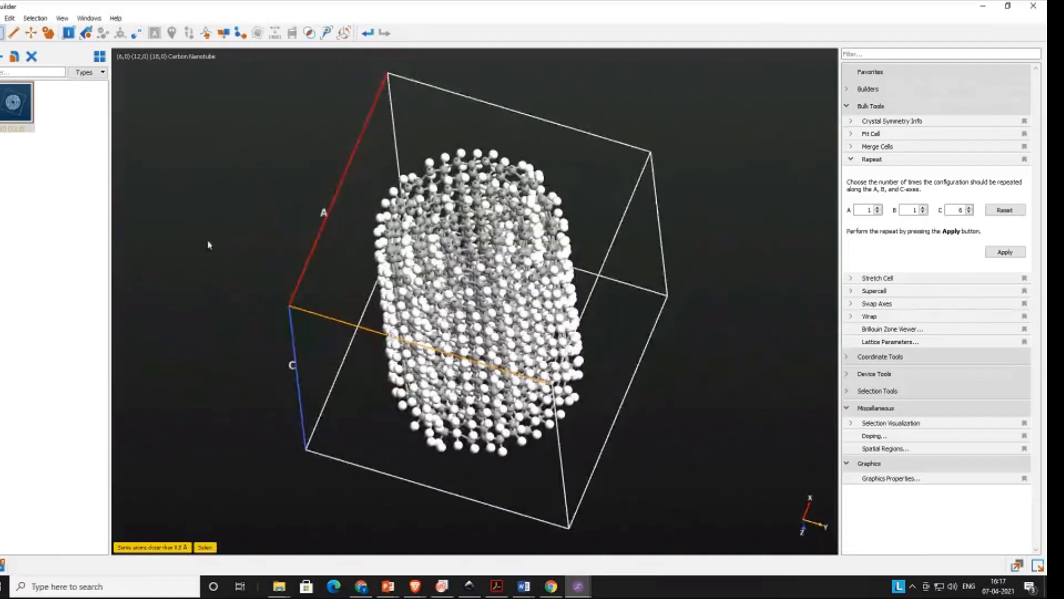
key(ctrl+z)
key(ctrl+z)
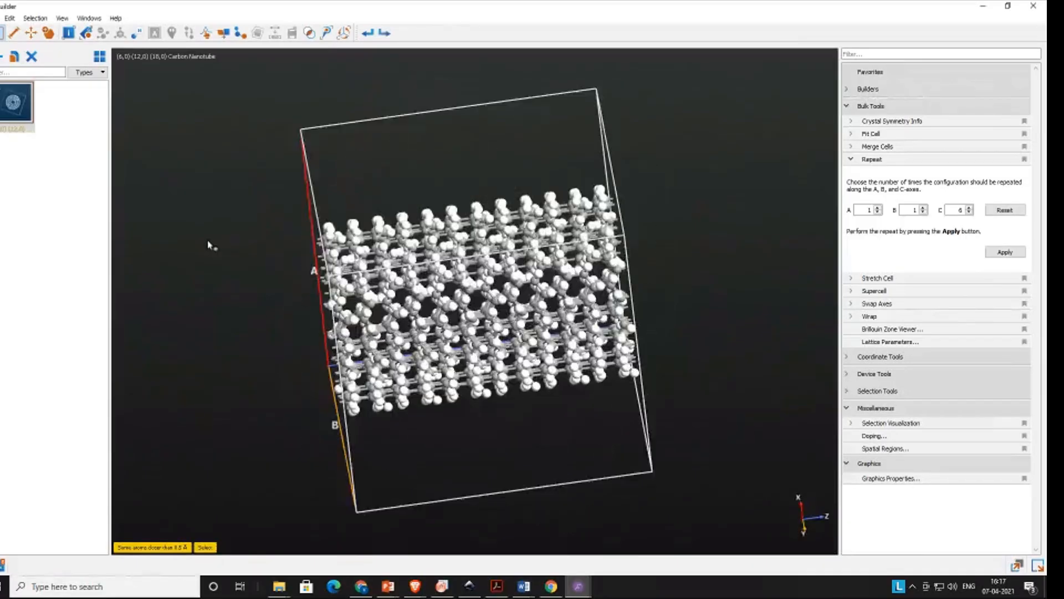
Step: Open the camera plane controls, place them clear of the model, and orbit the nanotube to a side view
drag(211, 289, 448, 307)
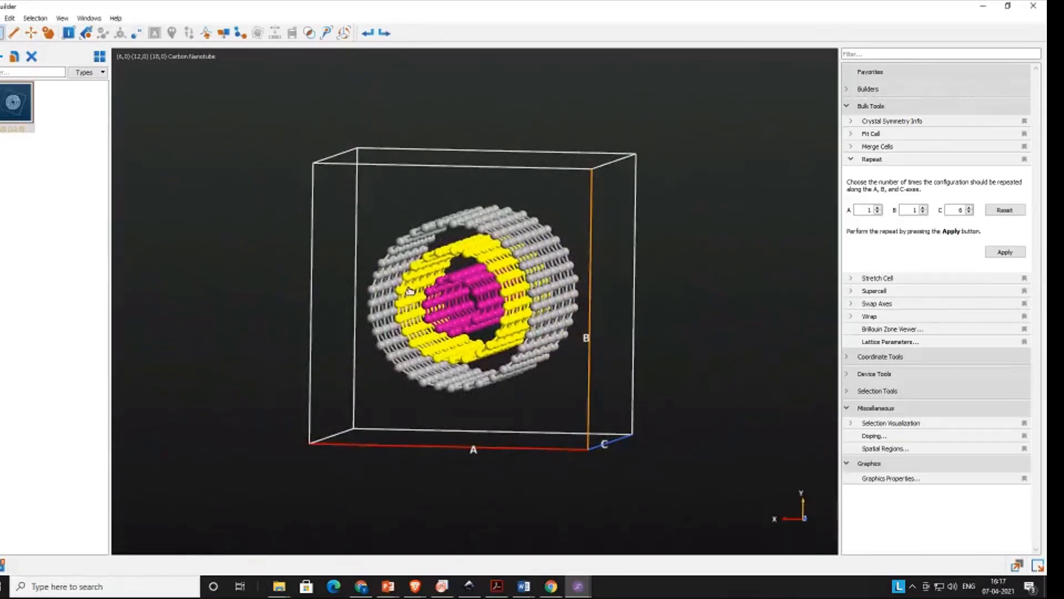
click(344, 34)
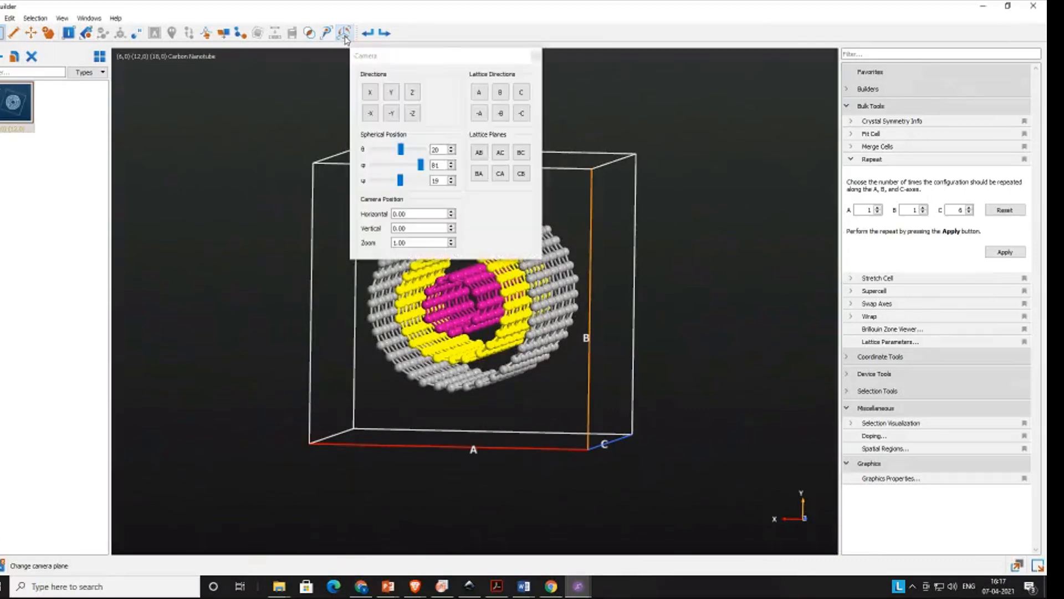
drag(440, 52, 188, 214)
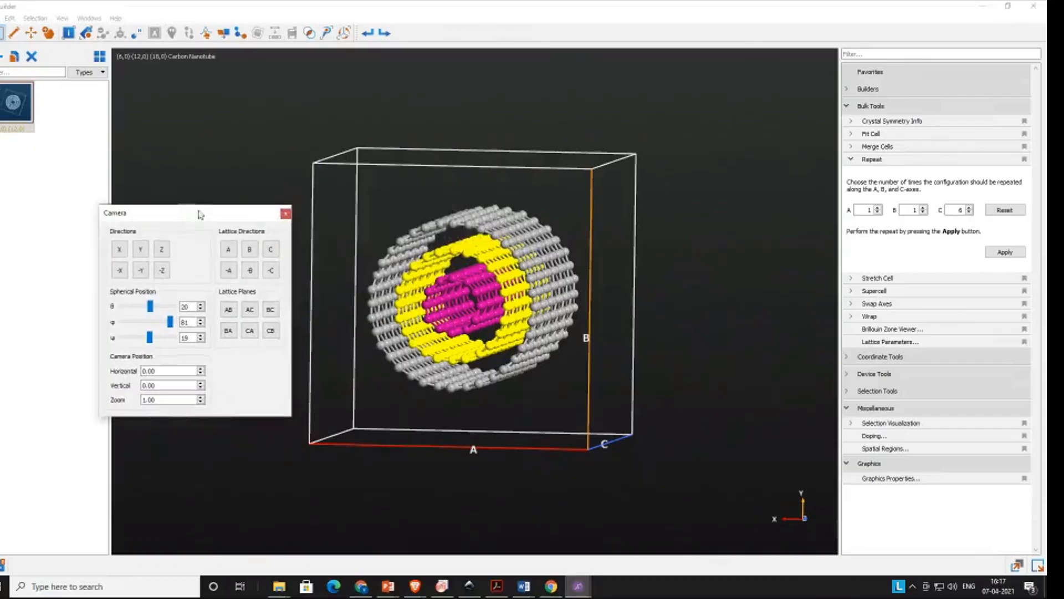
drag(654, 309, 775, 307)
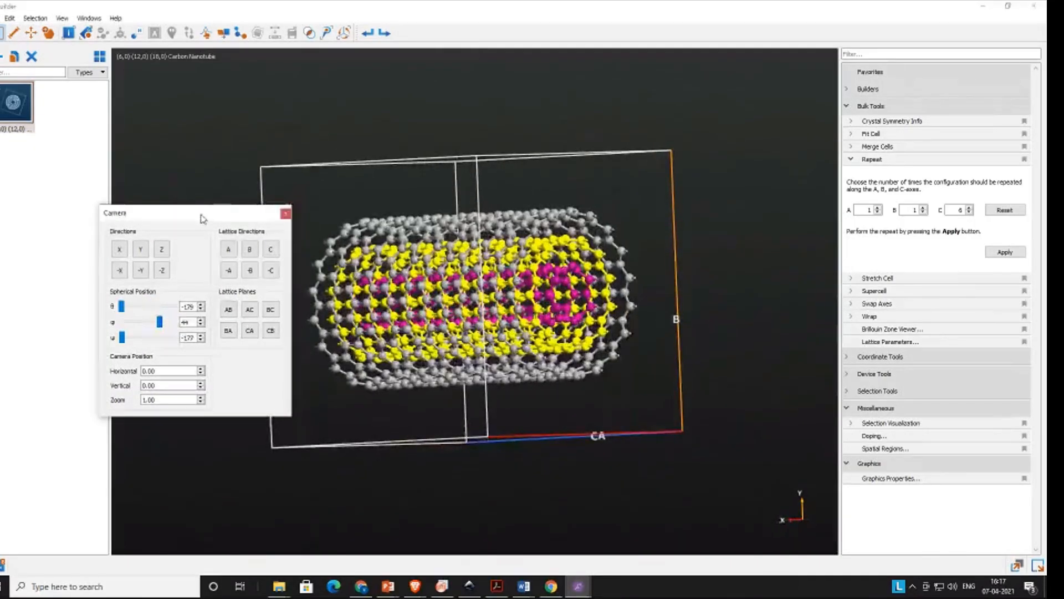
drag(200, 214, 276, 325)
Step: View the nanotube with the camera presets for the X, Y and Z directions and their negatives
click(198, 360)
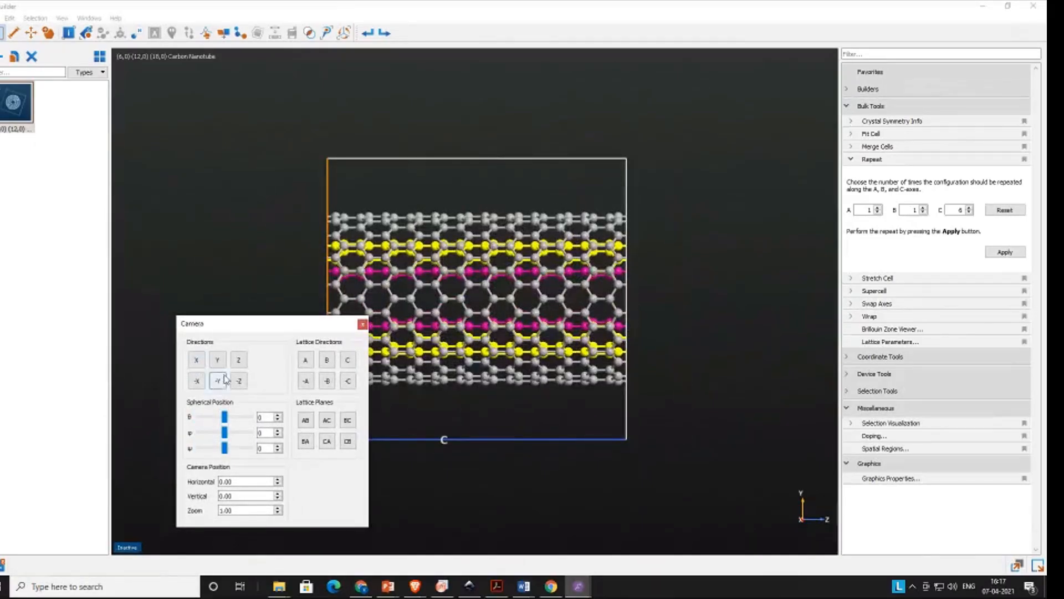
click(196, 381)
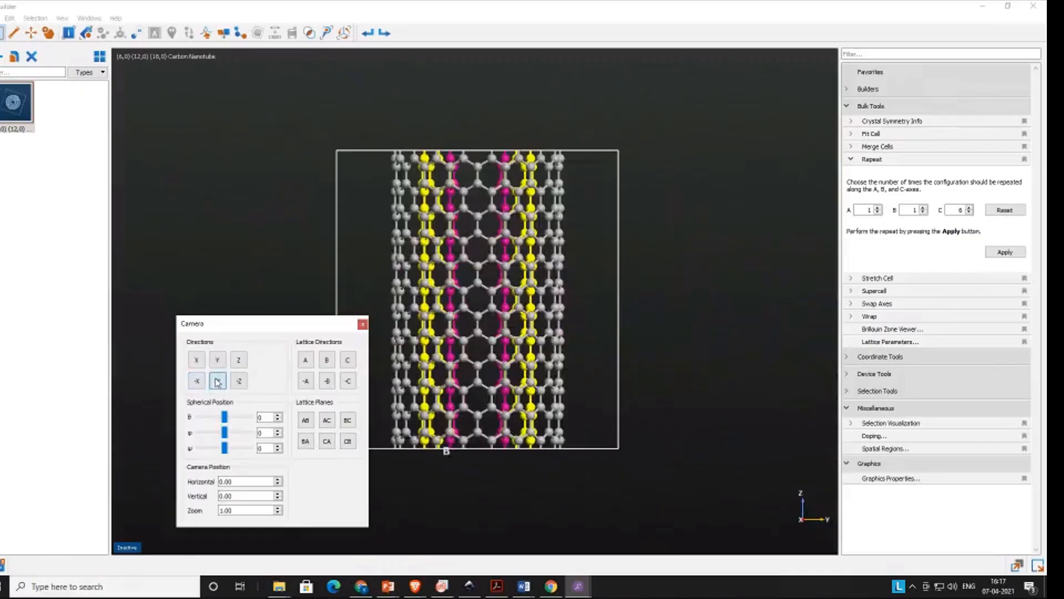
click(217, 380)
click(218, 361)
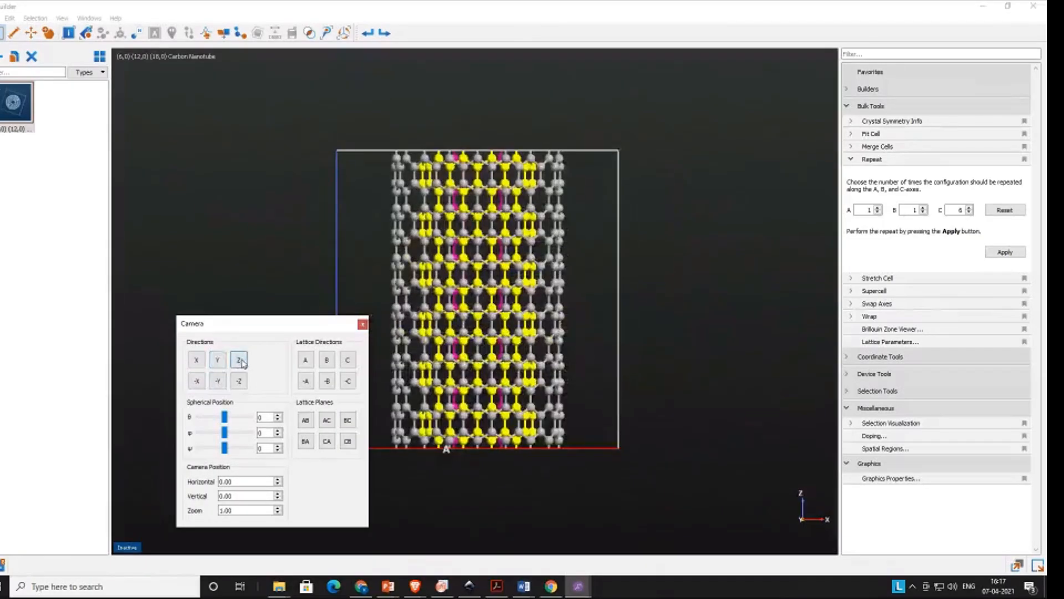
click(239, 361)
click(239, 380)
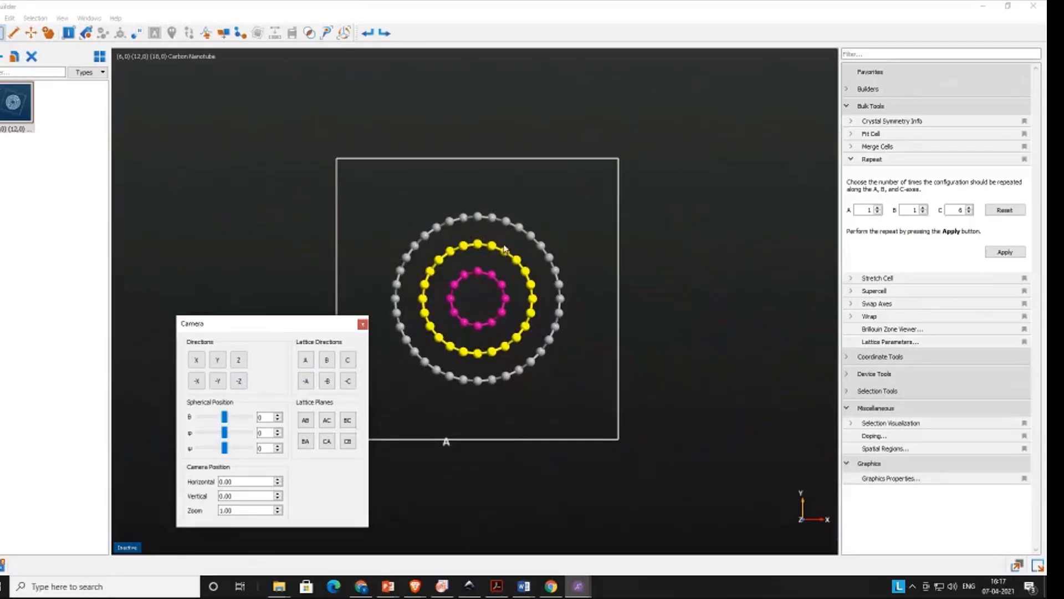
drag(267, 327, 211, 169)
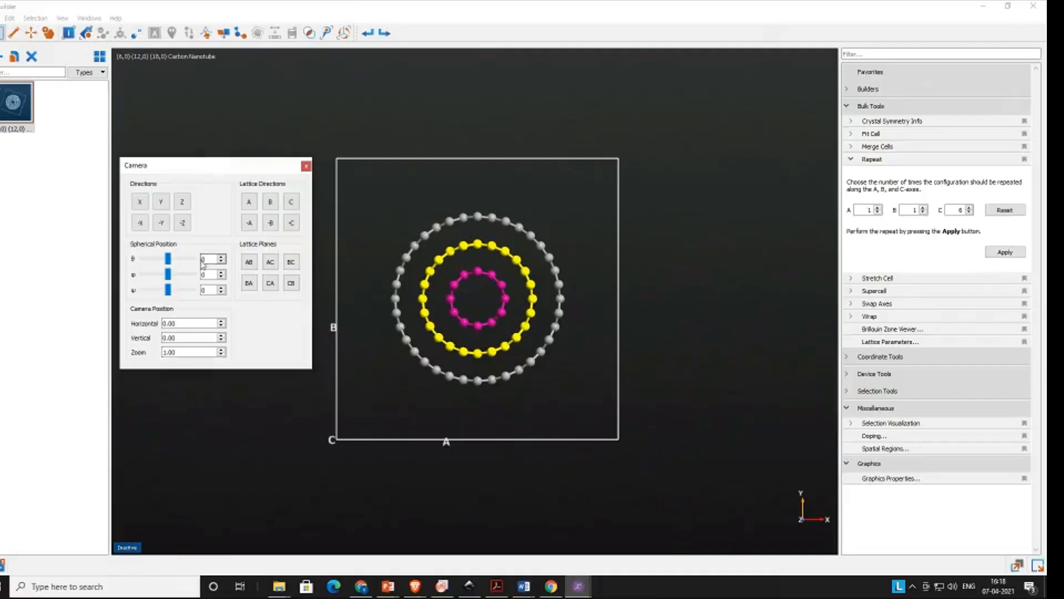
Step: Tilt the nanotube's view by stepping the camera's theta angle up and down, and close the camera controls
click(221, 257)
click(221, 257)
click(221, 258)
click(220, 257)
click(220, 257)
click(221, 257)
click(221, 261)
click(221, 261)
click(222, 261)
click(221, 261)
click(221, 261)
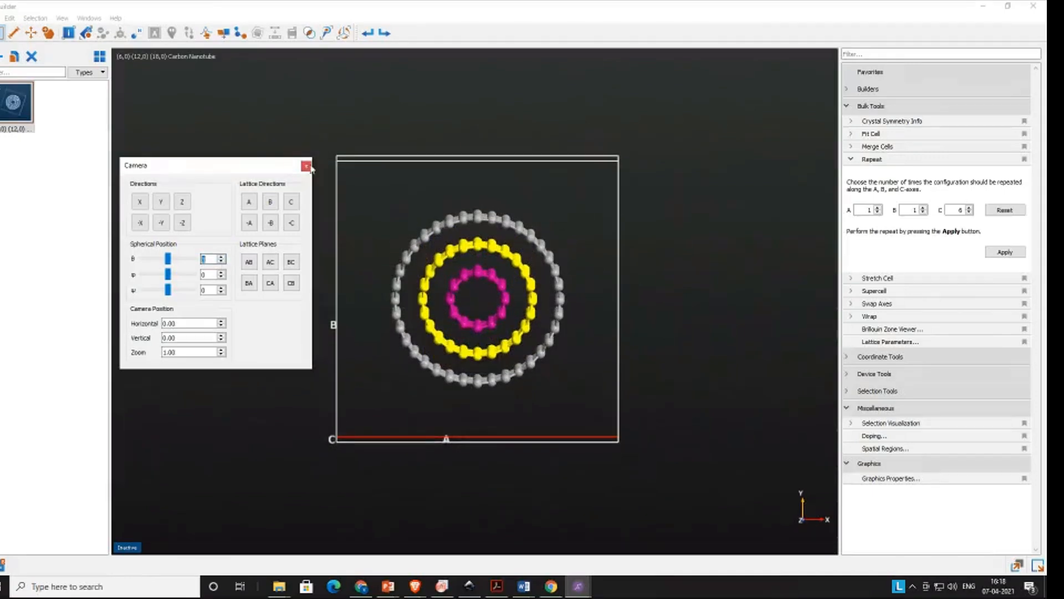
click(306, 166)
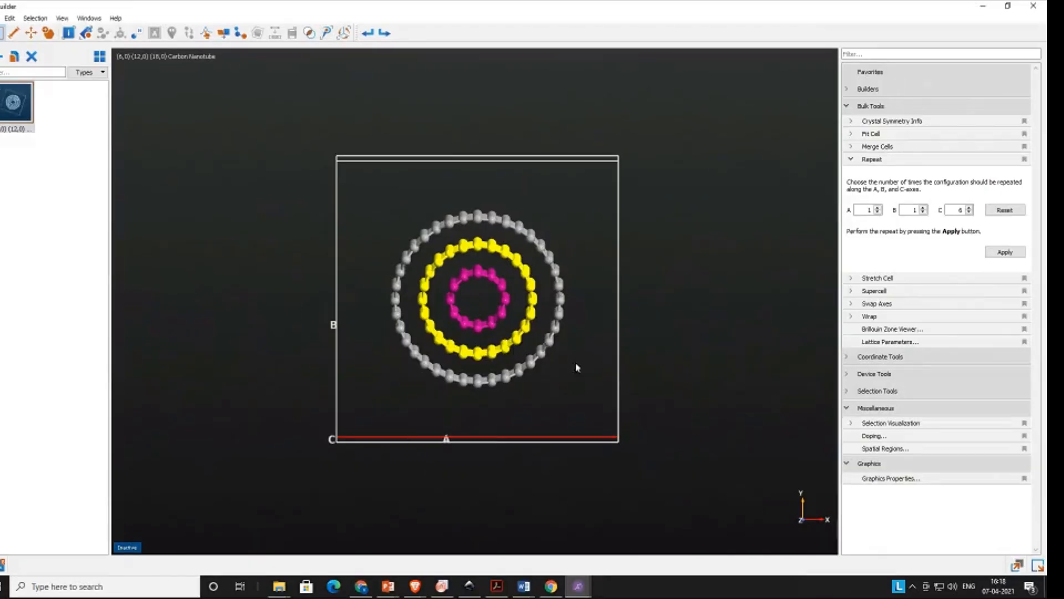
Step: Start a Device from Bulk conversion of the triple-walled nanotube and set the electrode extension length to 4.26258 Å
drag(724, 388, 281, 232)
drag(423, 482, 347, 465)
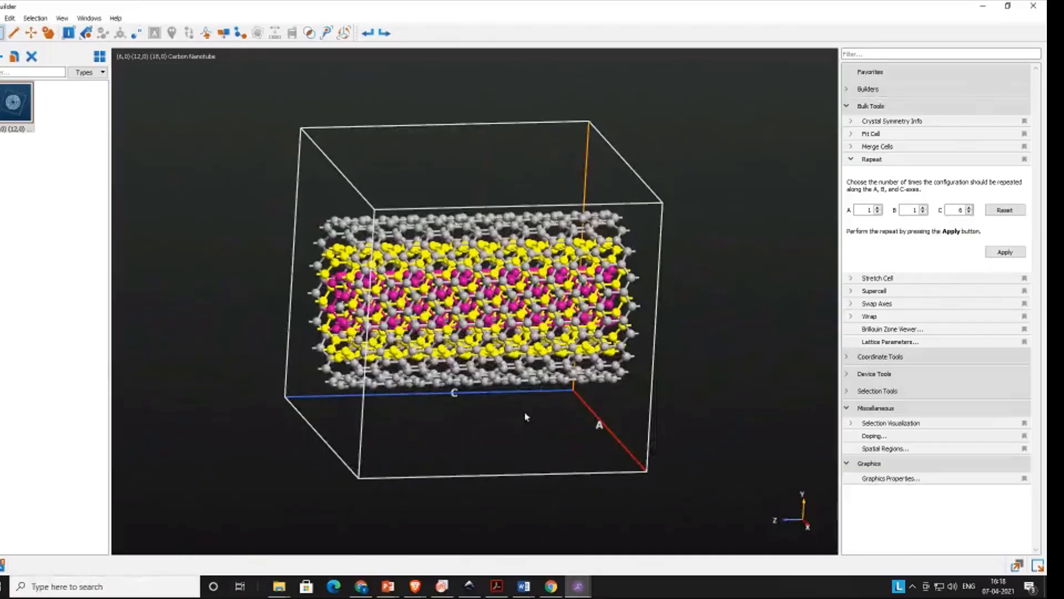
click(851, 160)
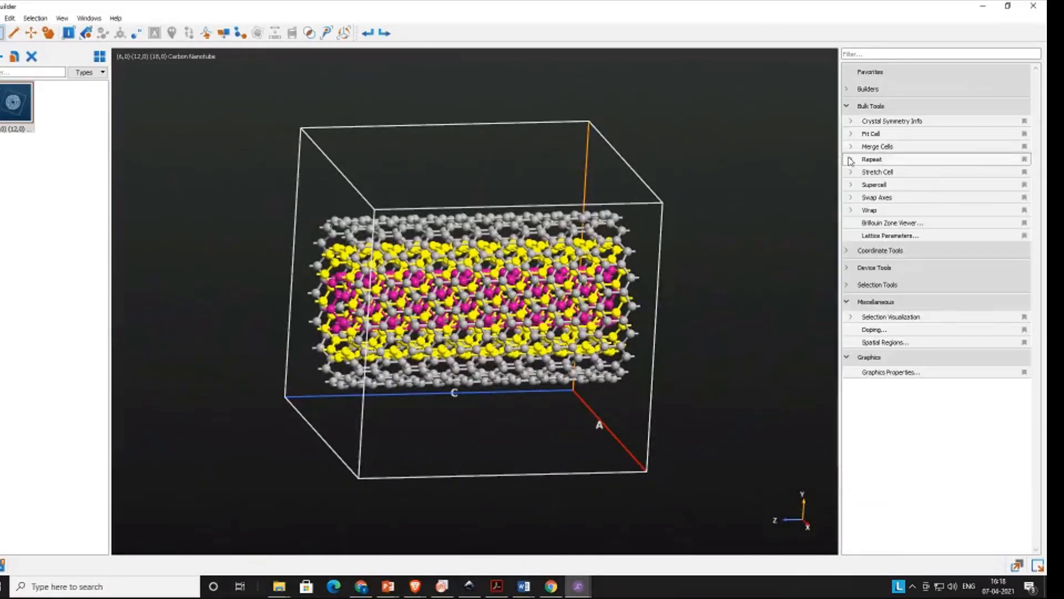
click(847, 269)
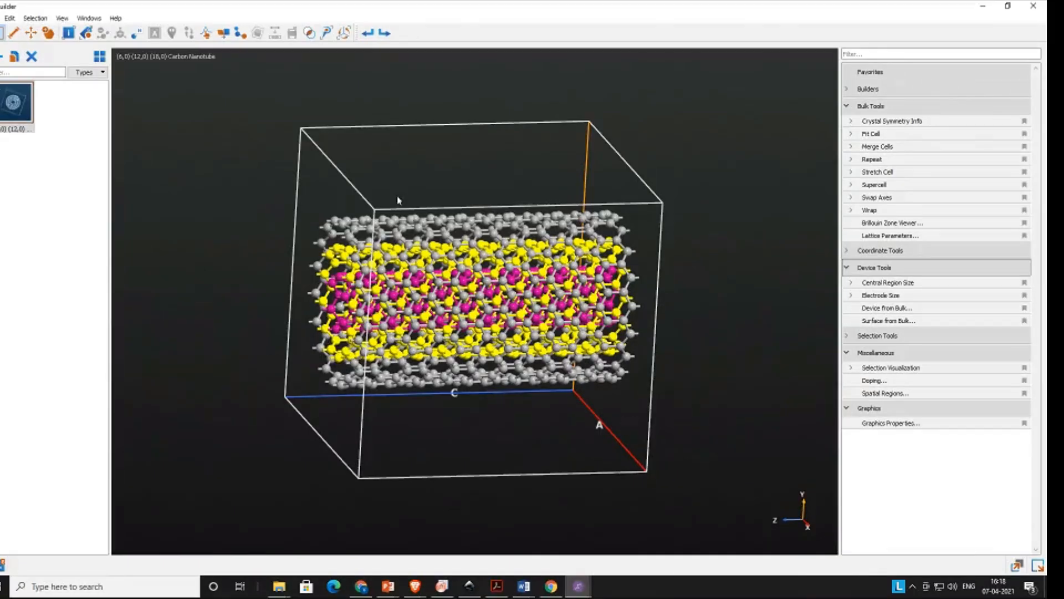
click(903, 309)
double_click(903, 309)
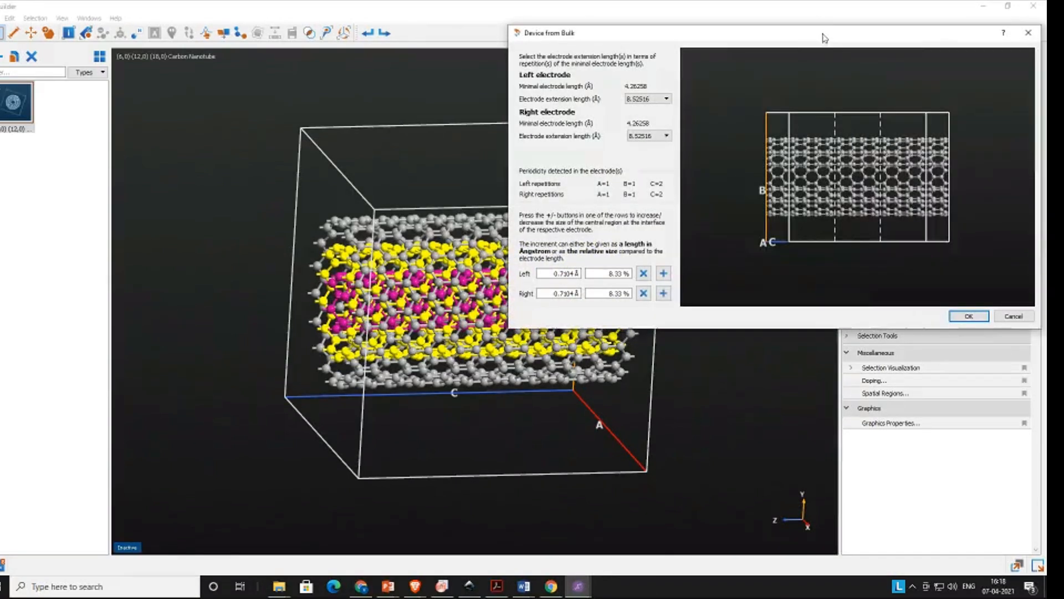
drag(824, 38, 519, 83)
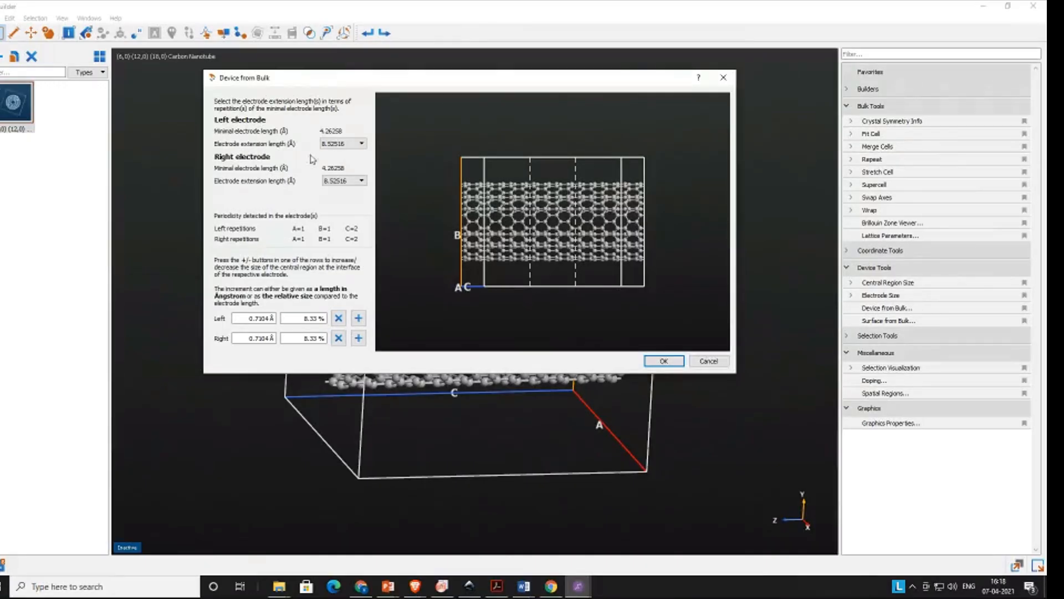
click(332, 144)
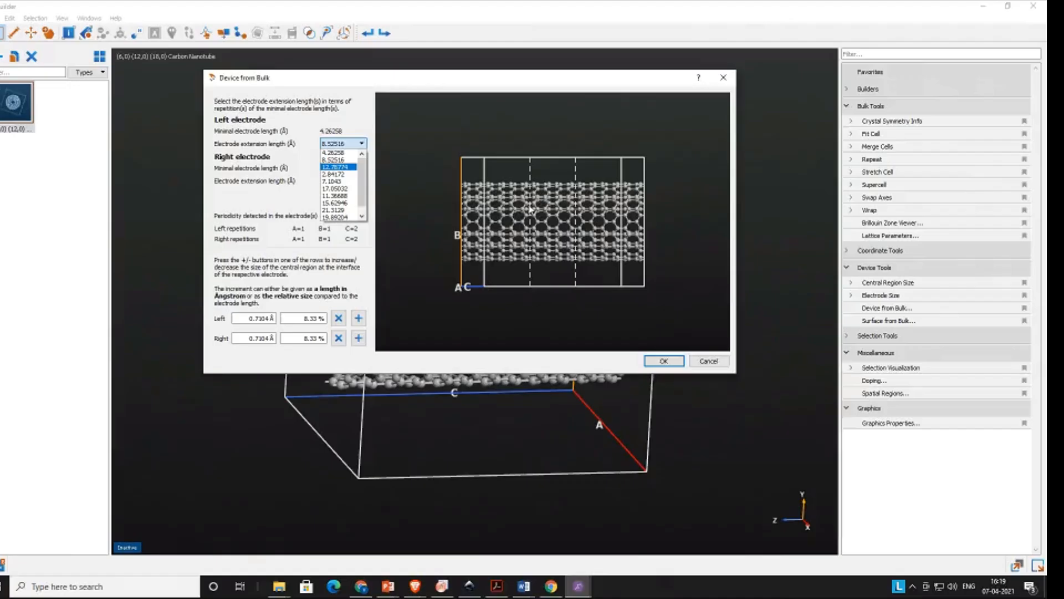
click(346, 155)
click(355, 183)
click(353, 195)
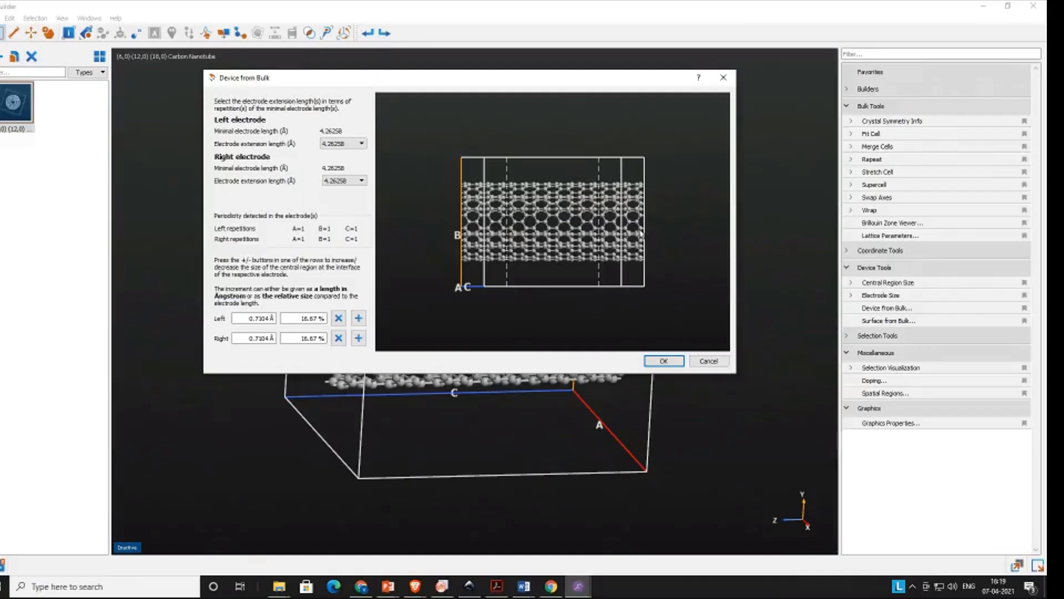
Step: Inspect the electrode boundaries in the device preview from several angles and create the nanotube device
drag(504, 304, 610, 249)
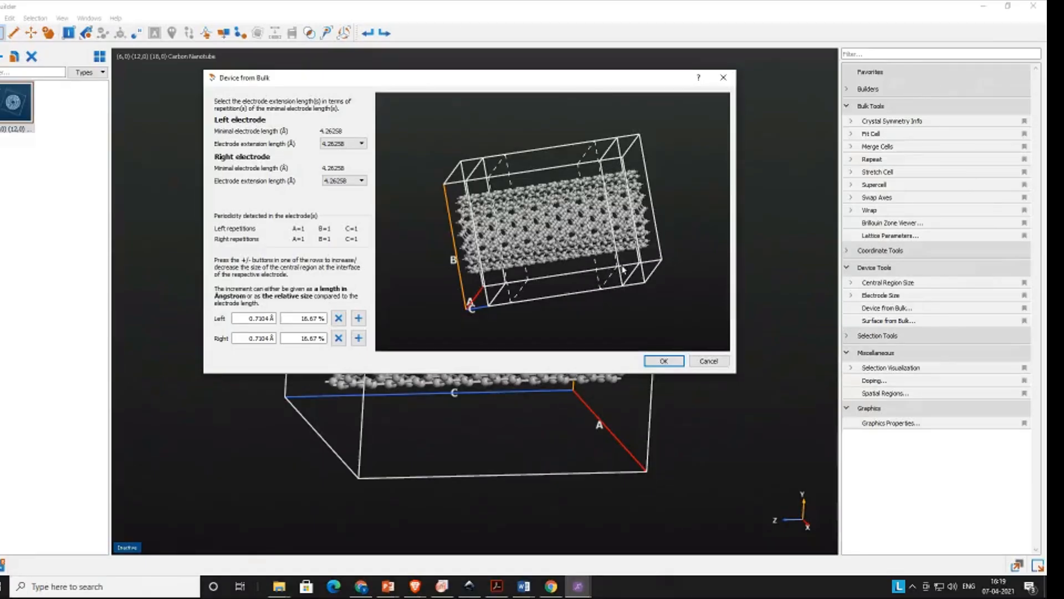
mouse_move(659, 314)
mouse_down()
mouse_move(632, 325)
mouse_move(653, 320)
mouse_up()
drag(510, 189, 612, 180)
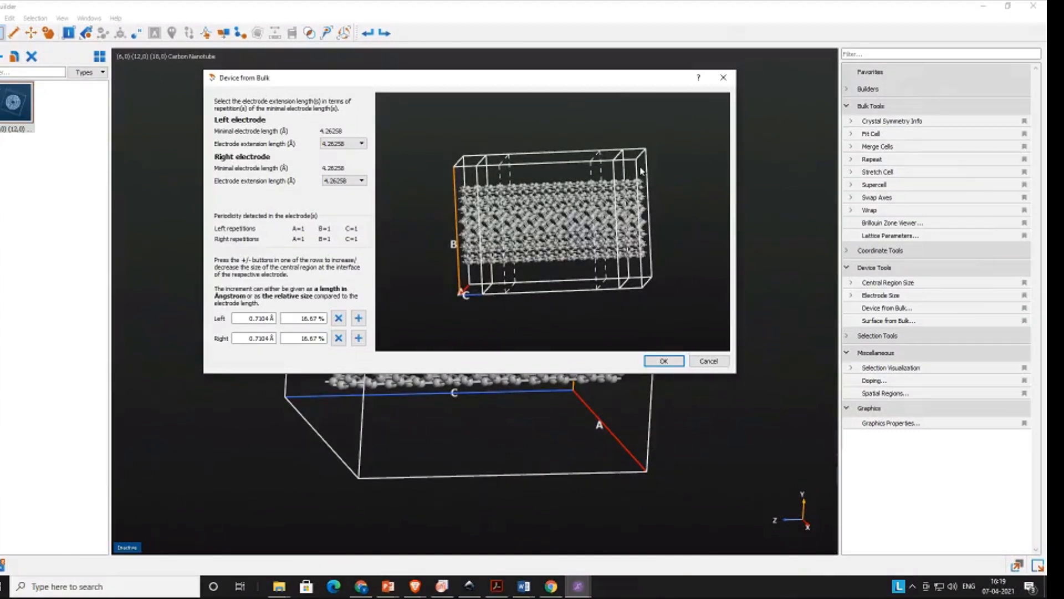
drag(638, 333, 545, 211)
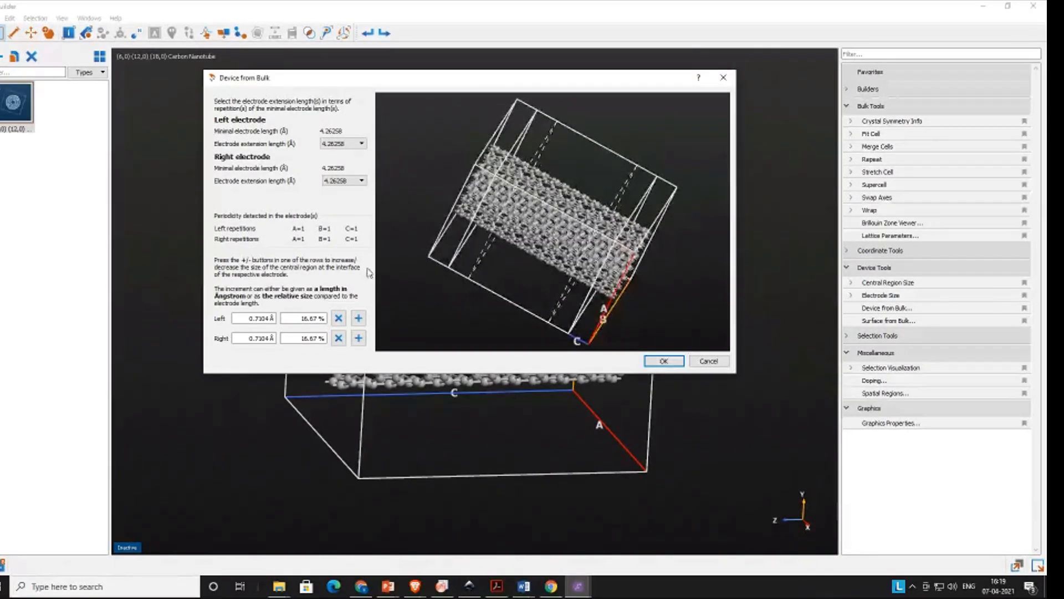
click(664, 362)
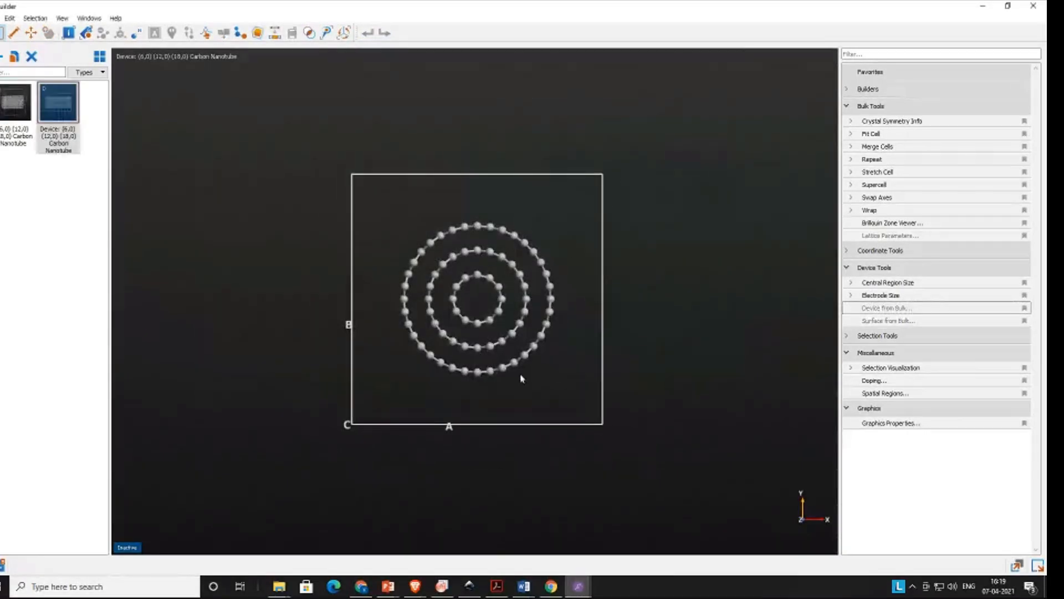
Step: Examine the nanotube device's electrodes and central region in 3D from oblique and side views
drag(646, 350, 524, 352)
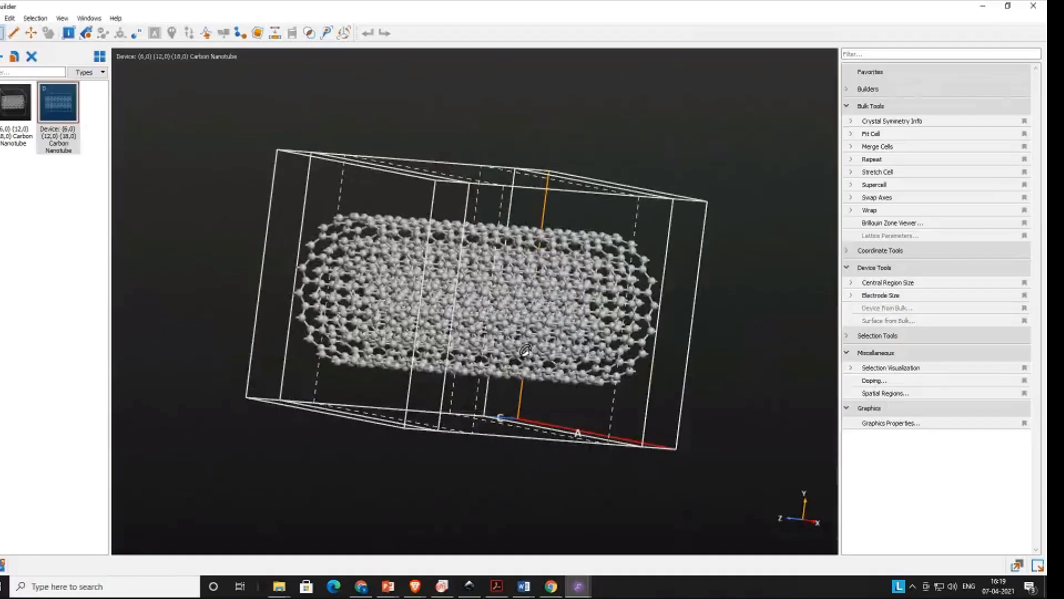
drag(675, 215, 634, 225)
drag(495, 431, 458, 432)
drag(432, 501, 423, 485)
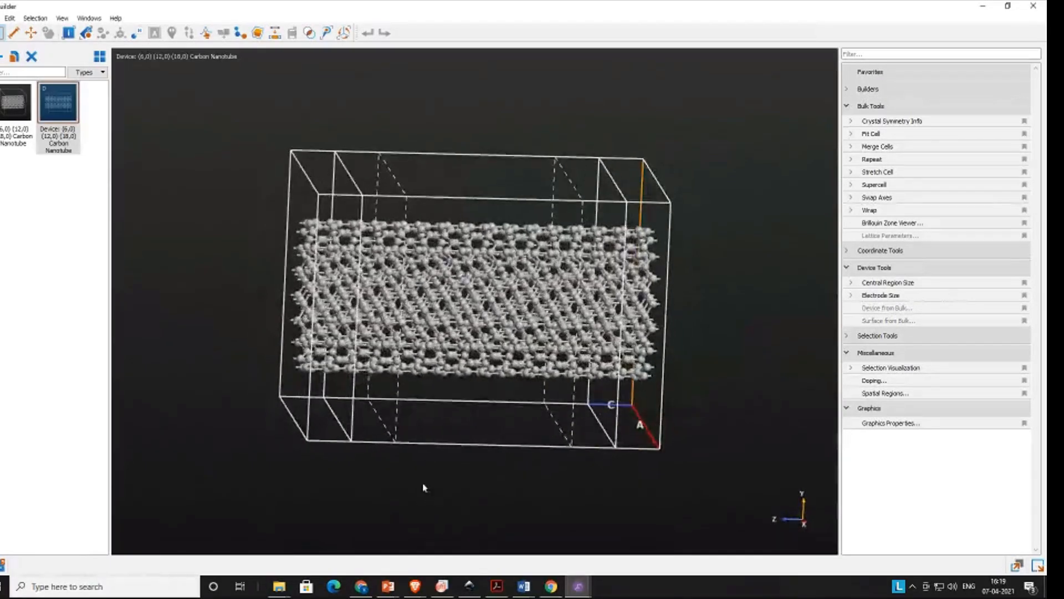
drag(459, 148, 437, 144)
drag(435, 204, 437, 191)
drag(430, 131, 421, 132)
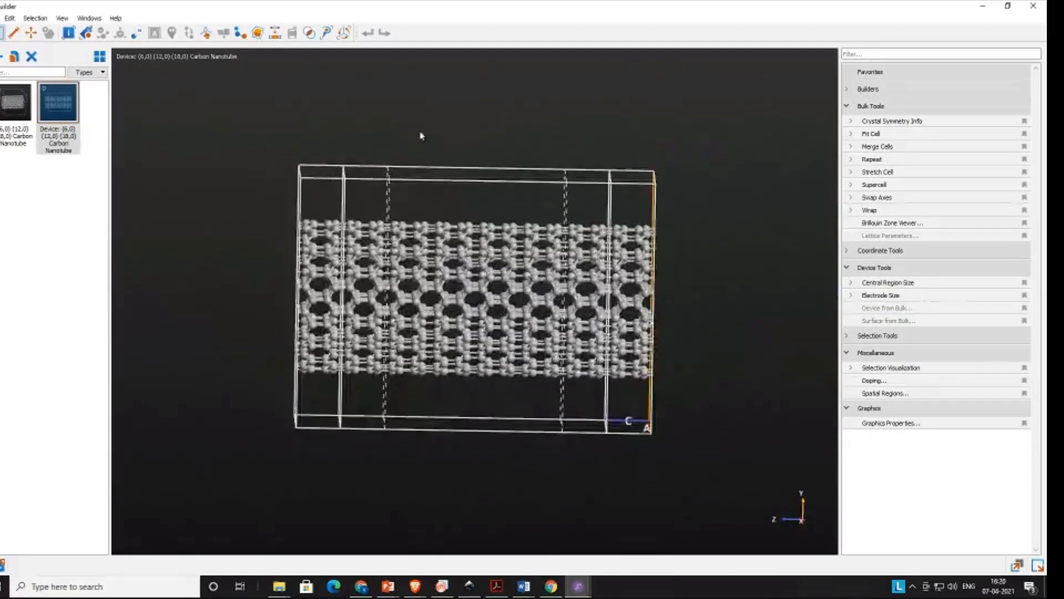
drag(722, 221, 730, 214)
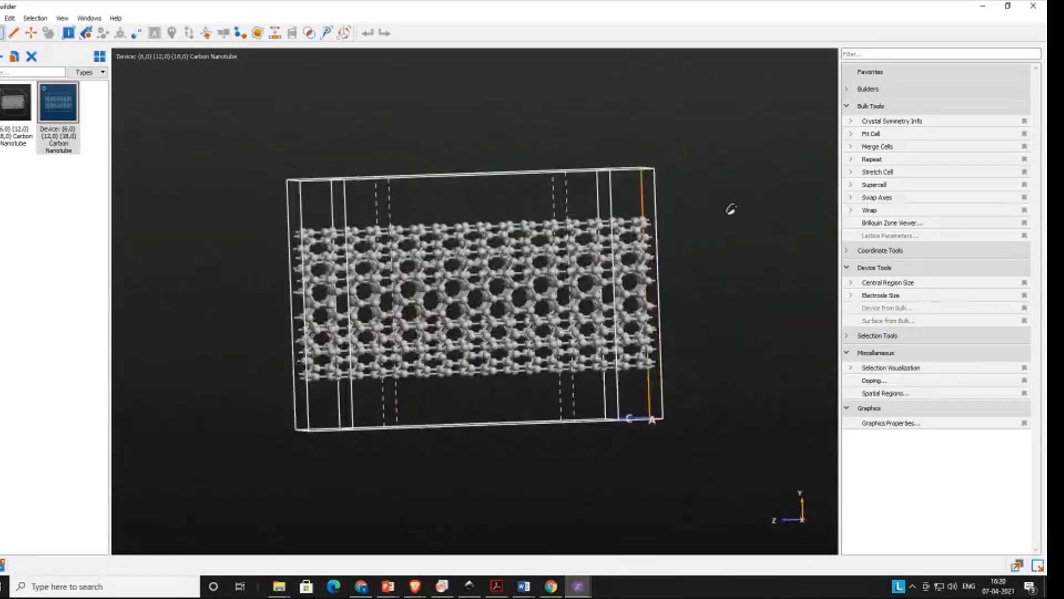
Step: Measure the lengths of the two electrode regions and the central region between atoms along the nanotube device's upper edge
click(15, 35)
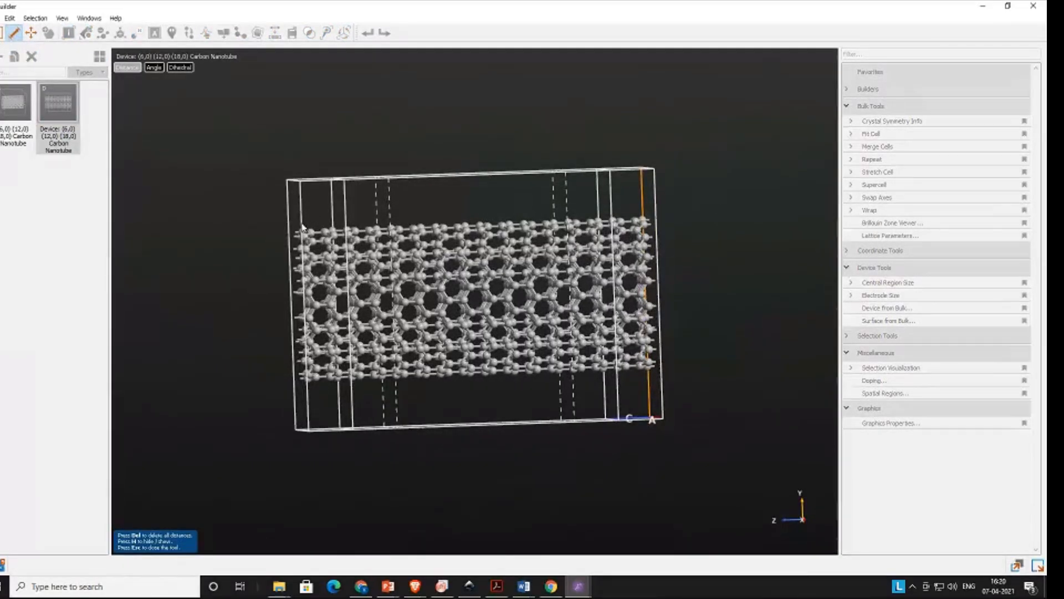
drag(710, 253, 704, 259)
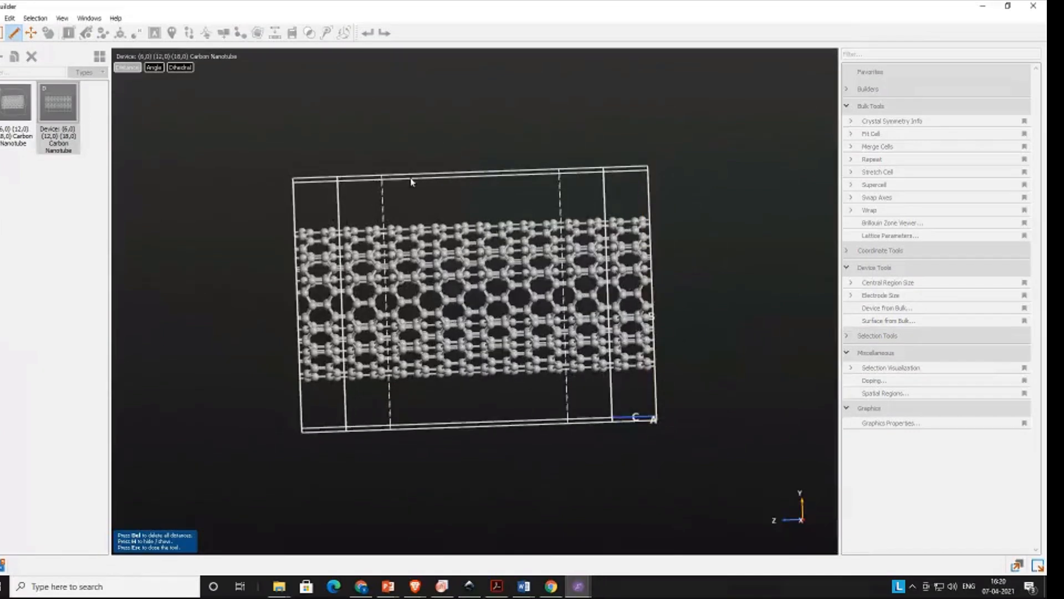
drag(281, 164, 282, 158)
click(304, 232)
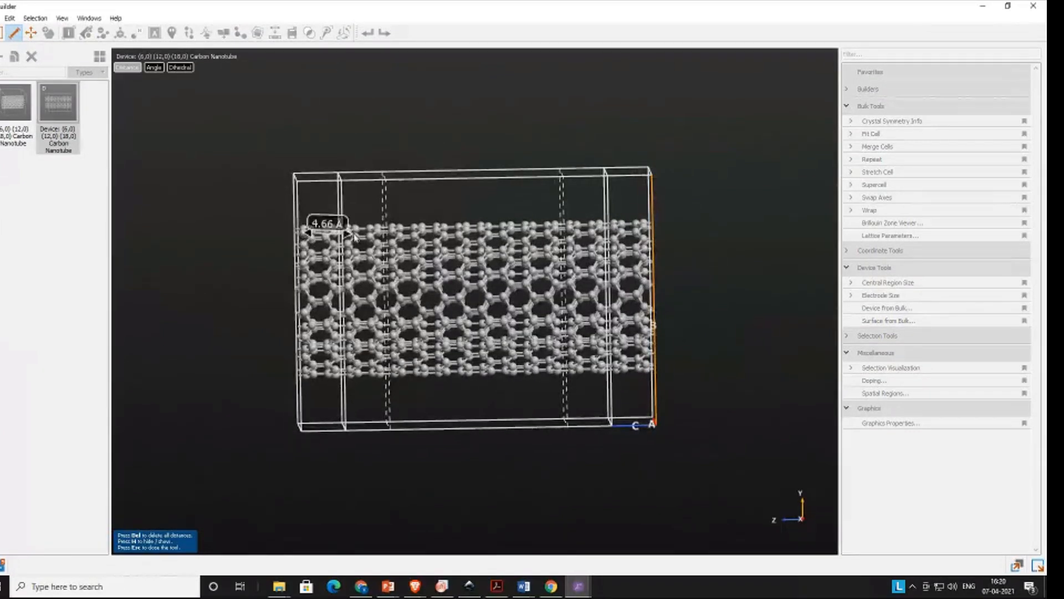
click(396, 232)
click(554, 233)
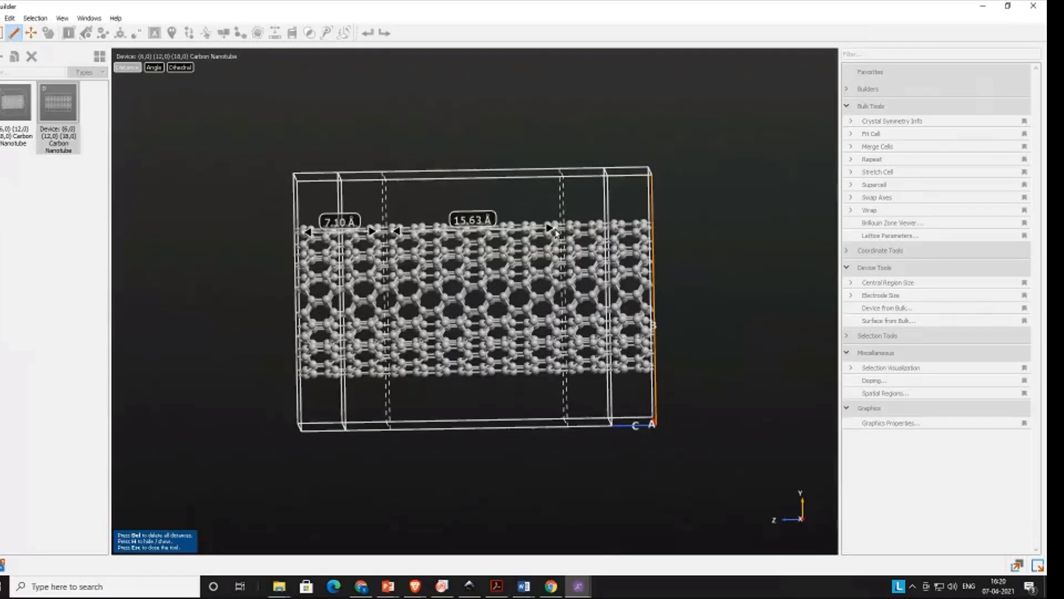
click(574, 230)
click(643, 231)
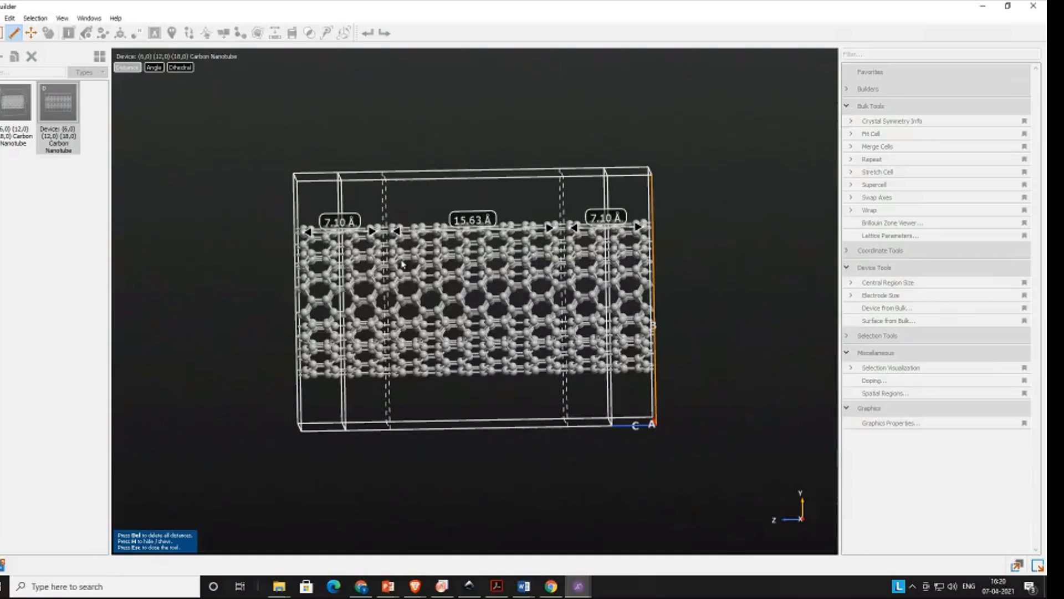
click(121, 67)
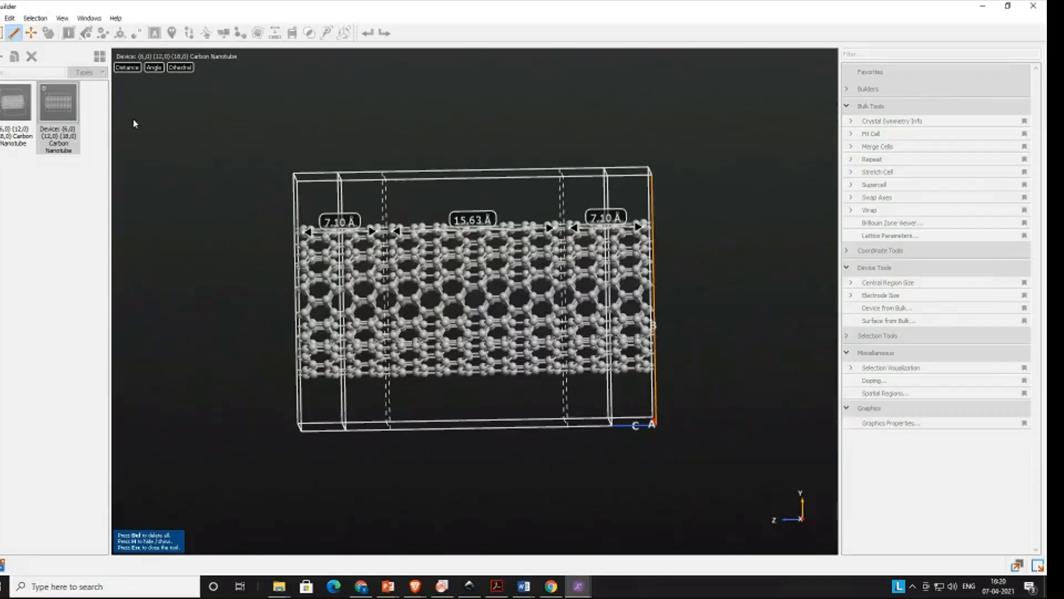
key(Escape)
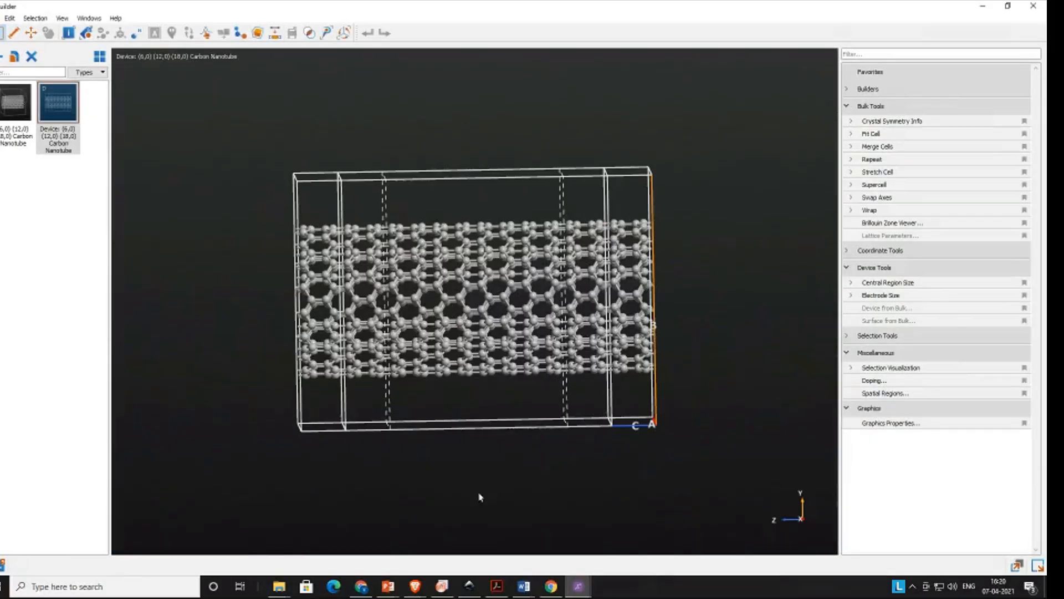
Step: Send the nanotube device to the Script Generator and add a SemiEmpiricalCalculator block to its script
drag(617, 509, 626, 207)
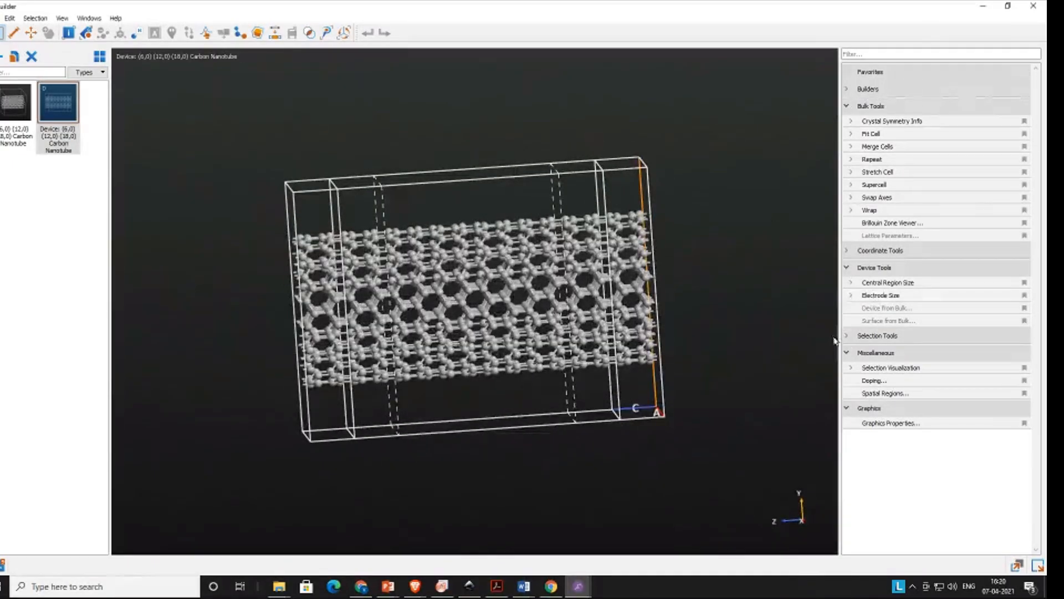
drag(720, 430, 741, 444)
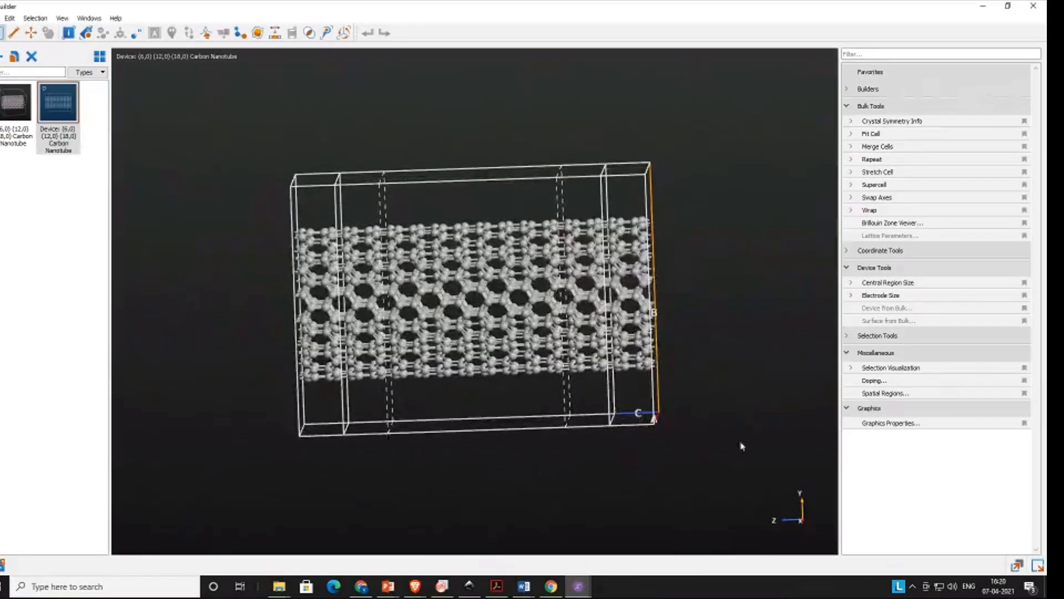
click(1037, 565)
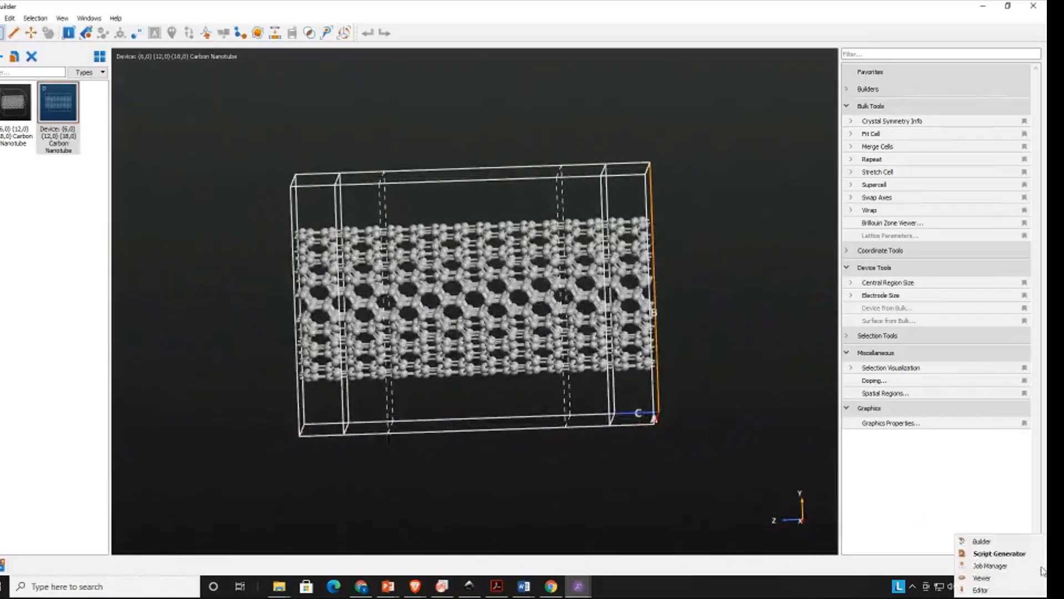
click(1014, 554)
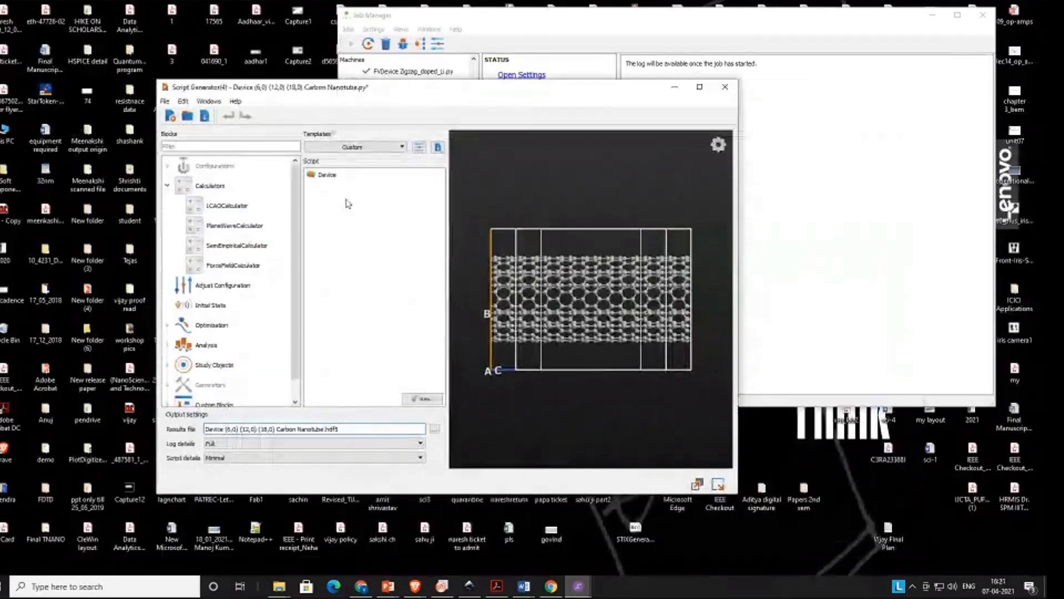
click(326, 176)
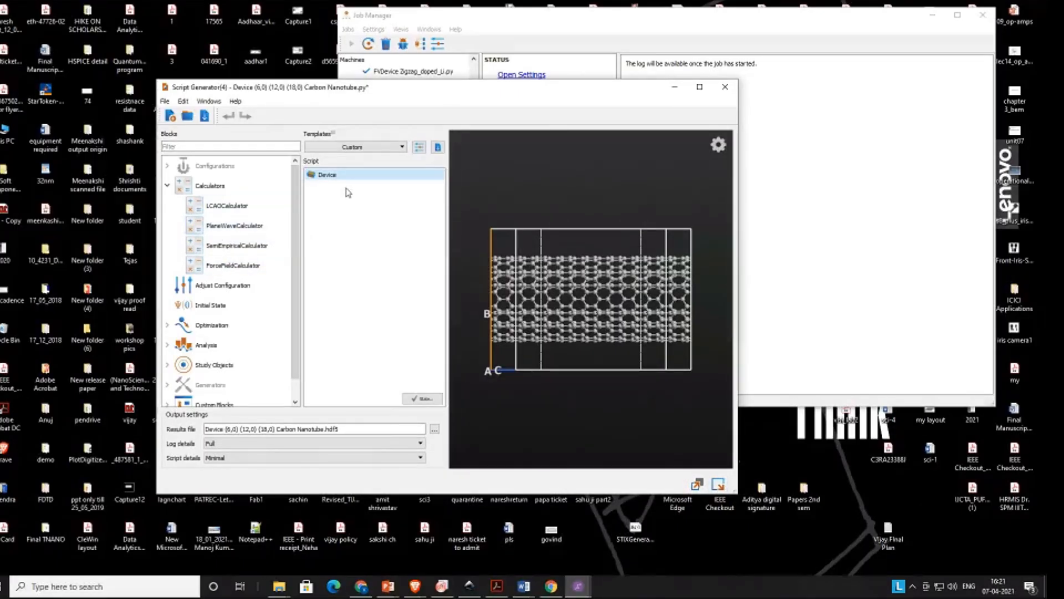
double_click(224, 251)
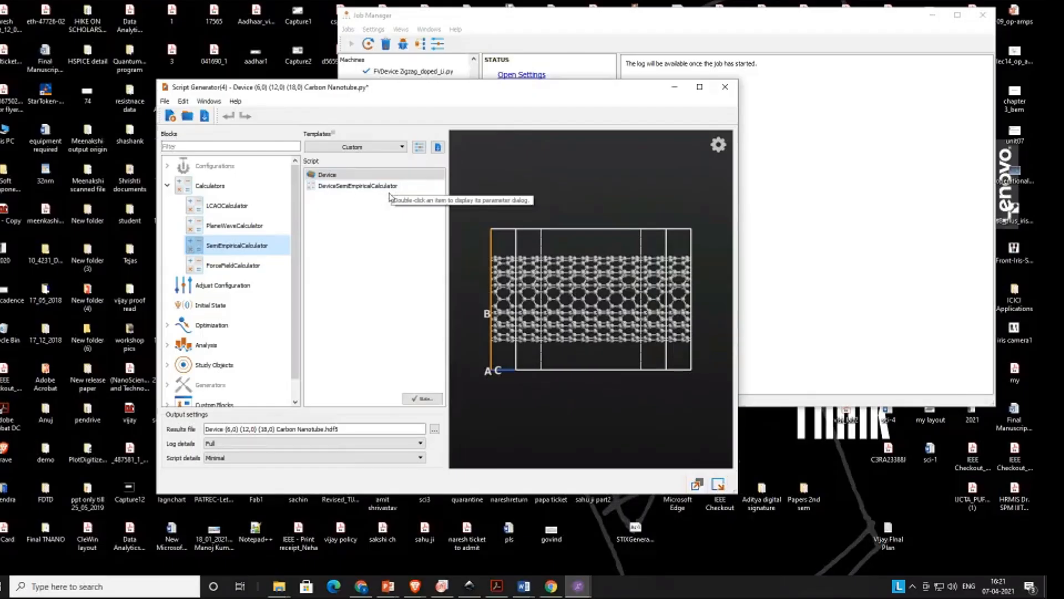
Step: Open the SemiEmpiricalCalculator's parameters and change the right electrode voltage in the main settings
double_click(358, 188)
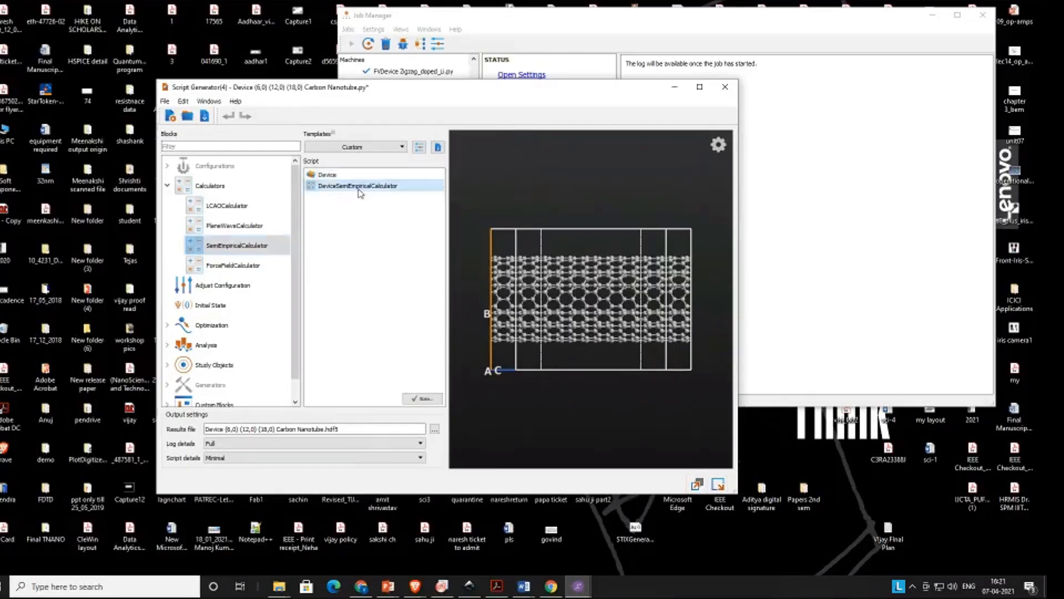
drag(519, 94, 519, 21)
scroll(580, 265, down, 3)
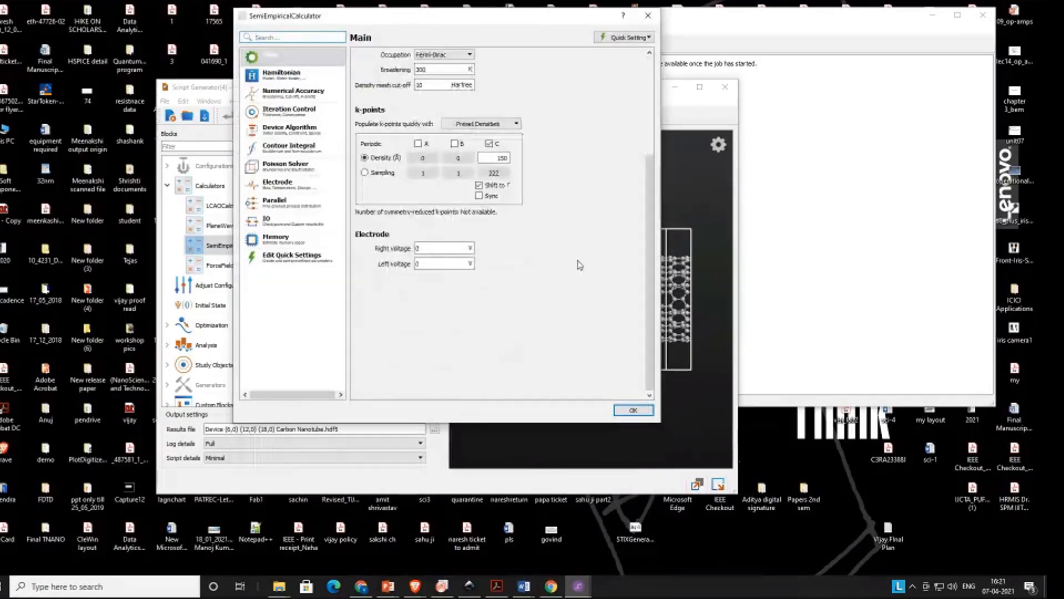
click(424, 251)
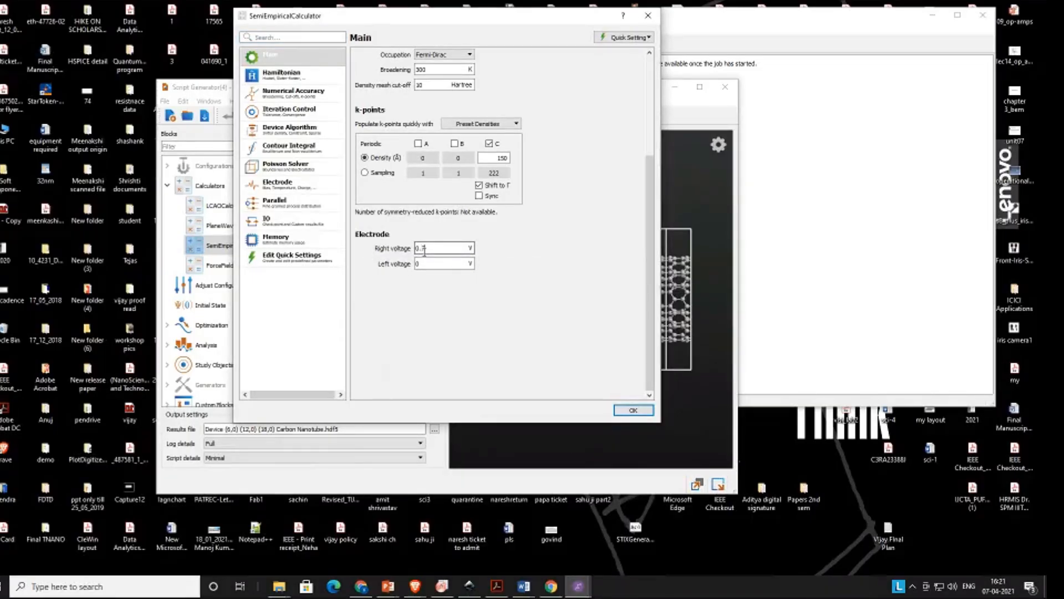
click(425, 264)
drag(429, 11, 545, 115)
Step: Review the SemiEmpiricalCalculator's Hamiltonian and numerical accuracy settings, and accept the calculator's parameters
click(394, 180)
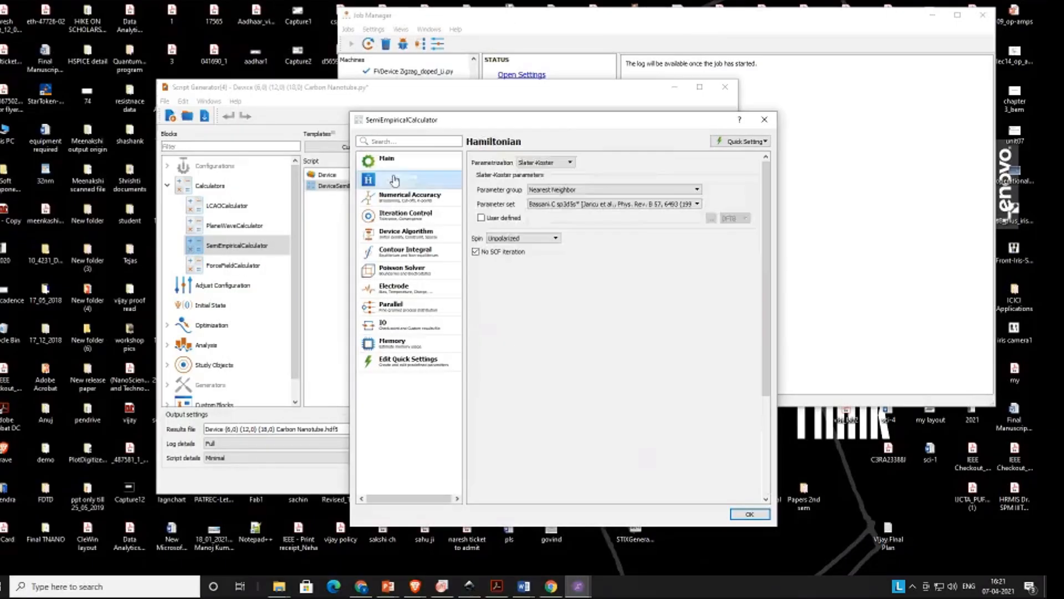
click(413, 197)
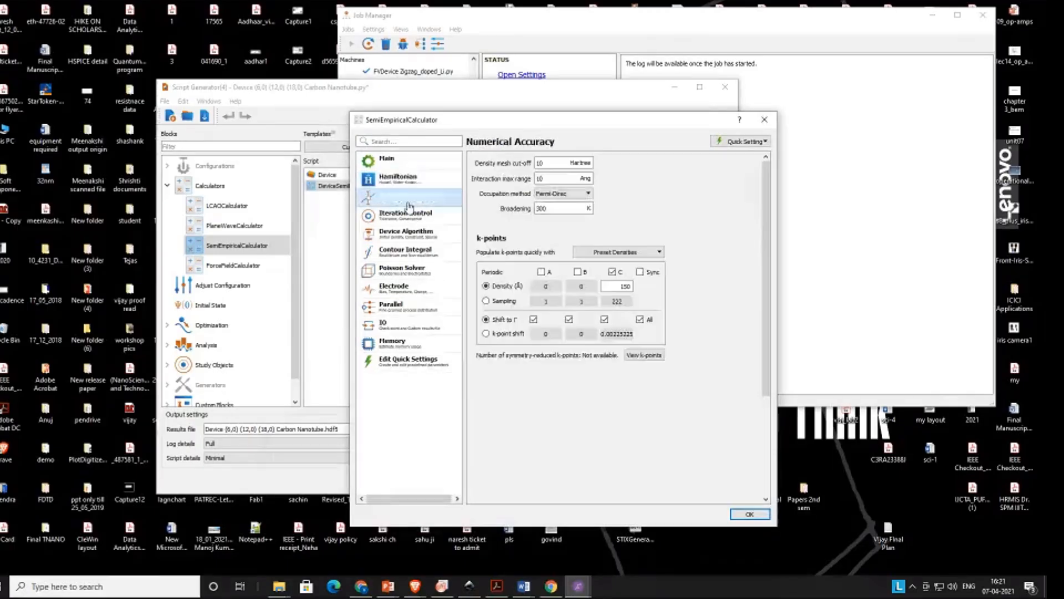
click(749, 513)
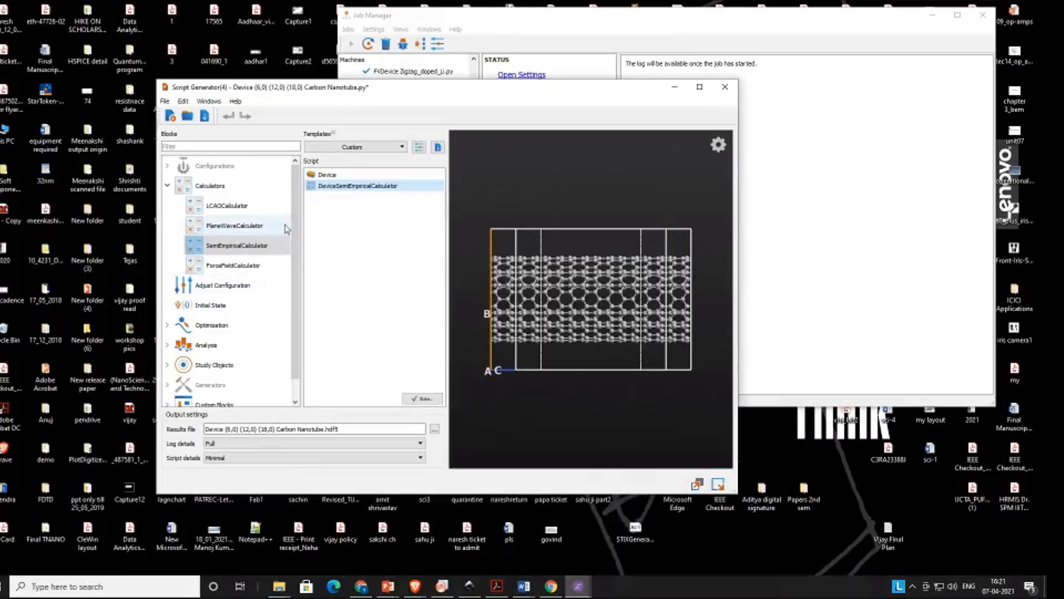
Step: Add an IVCurve analysis block to the device script after the semi-empirical calculator
drag(297, 224, 300, 277)
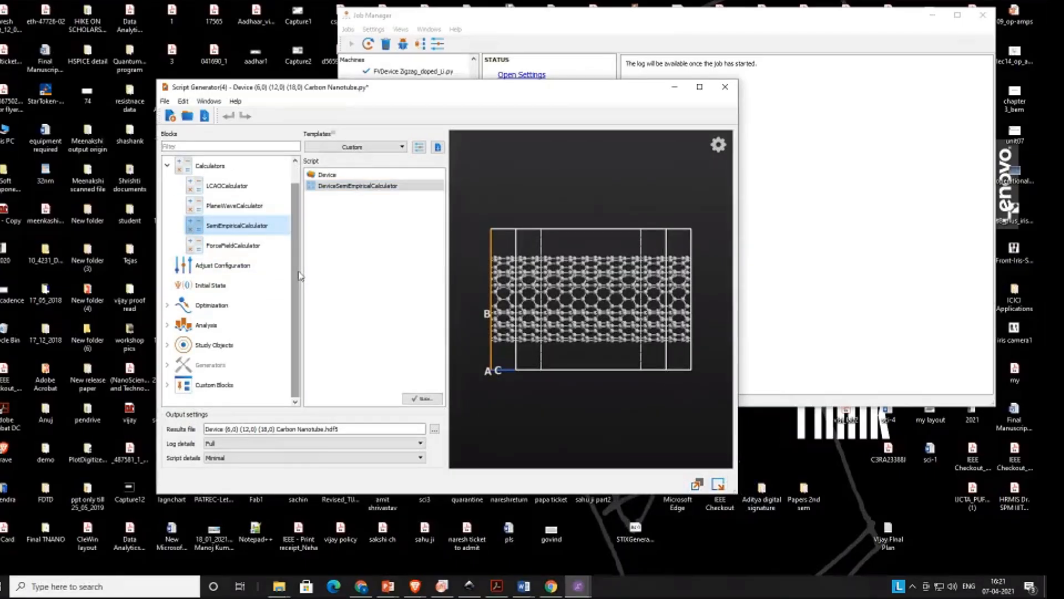
click(167, 326)
scroll(183, 308, down, 3)
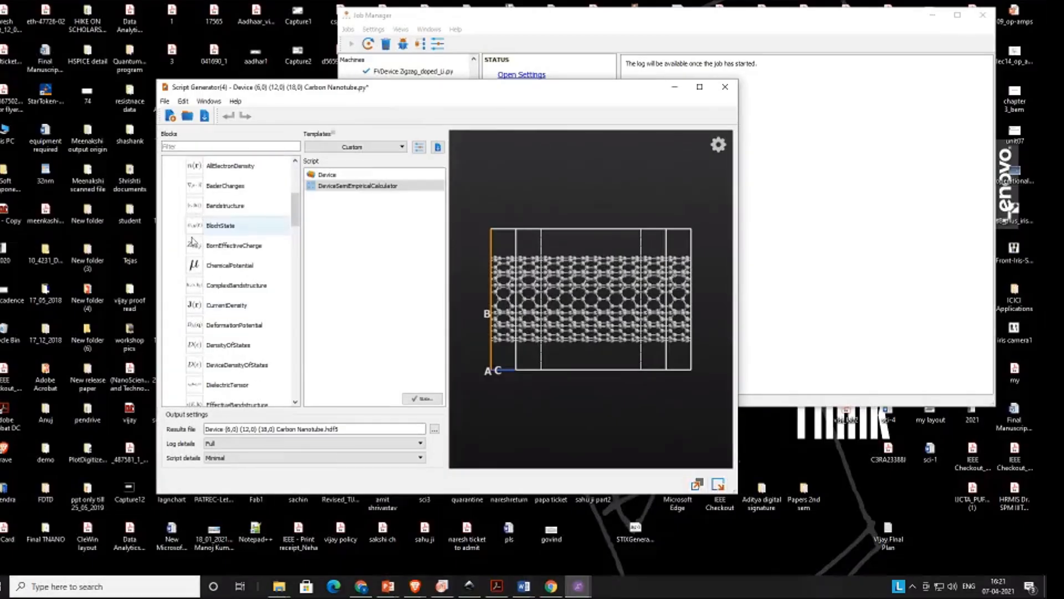
scroll(202, 343, down, 3)
scroll(202, 343, up, 2)
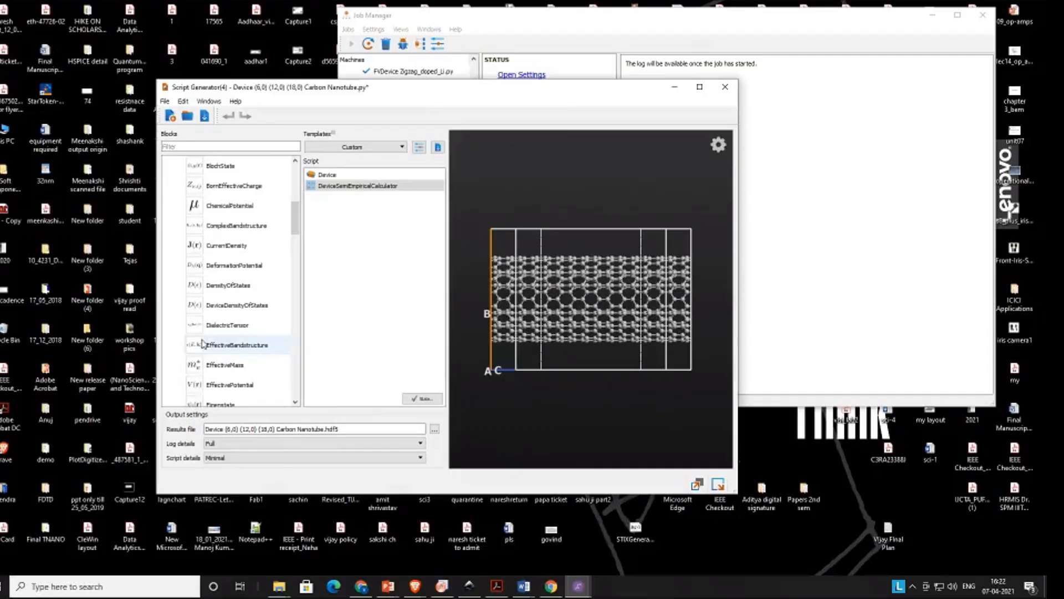
scroll(202, 343, down, 3)
scroll(207, 309, down, 5)
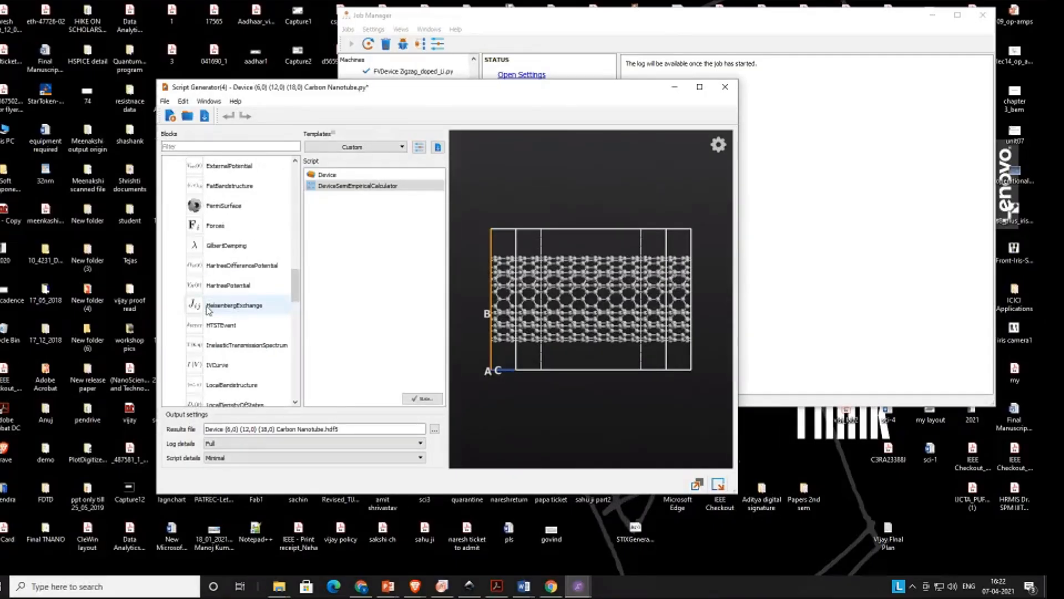
scroll(210, 309, down, 3)
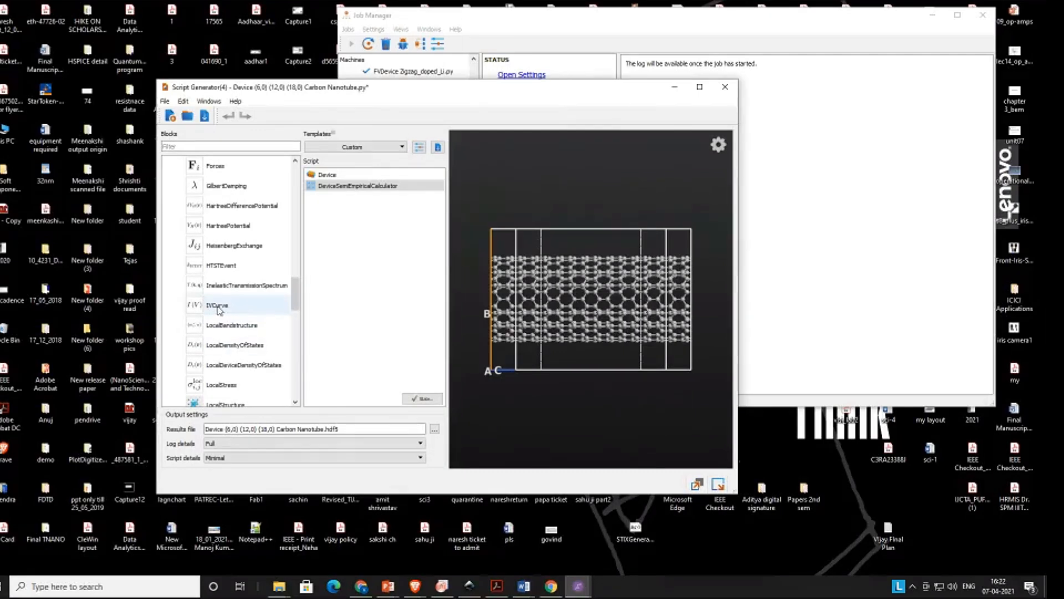
double_click(218, 307)
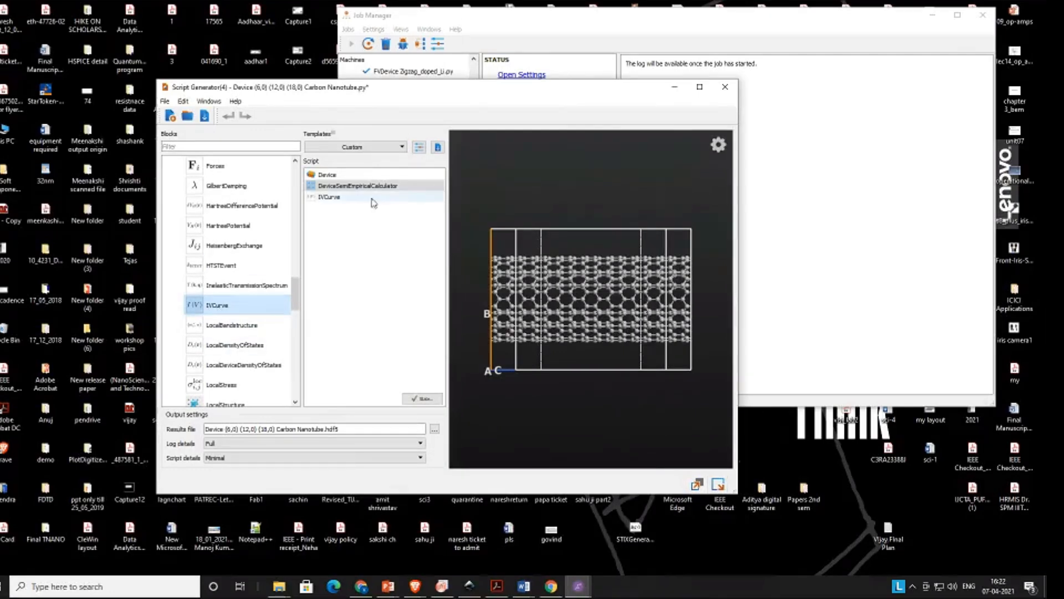
scroll(237, 280, down, 2)
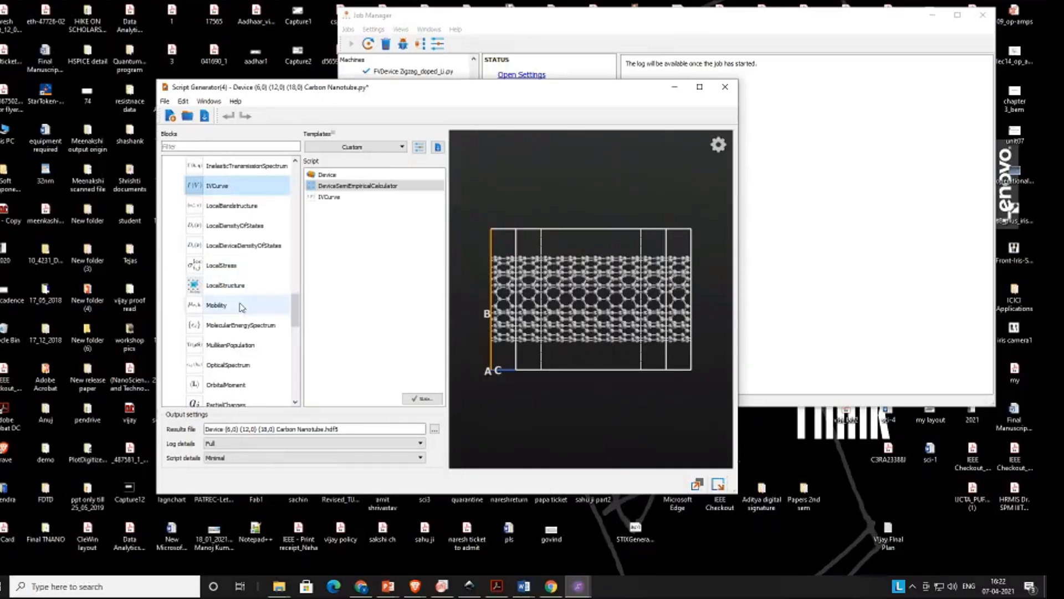
click(240, 306)
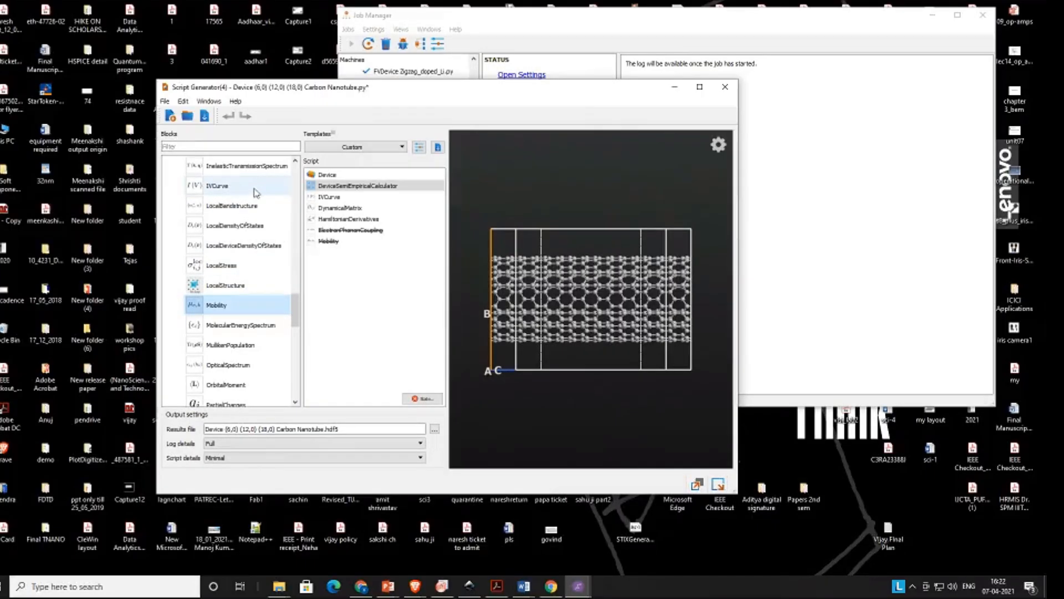
click(329, 241)
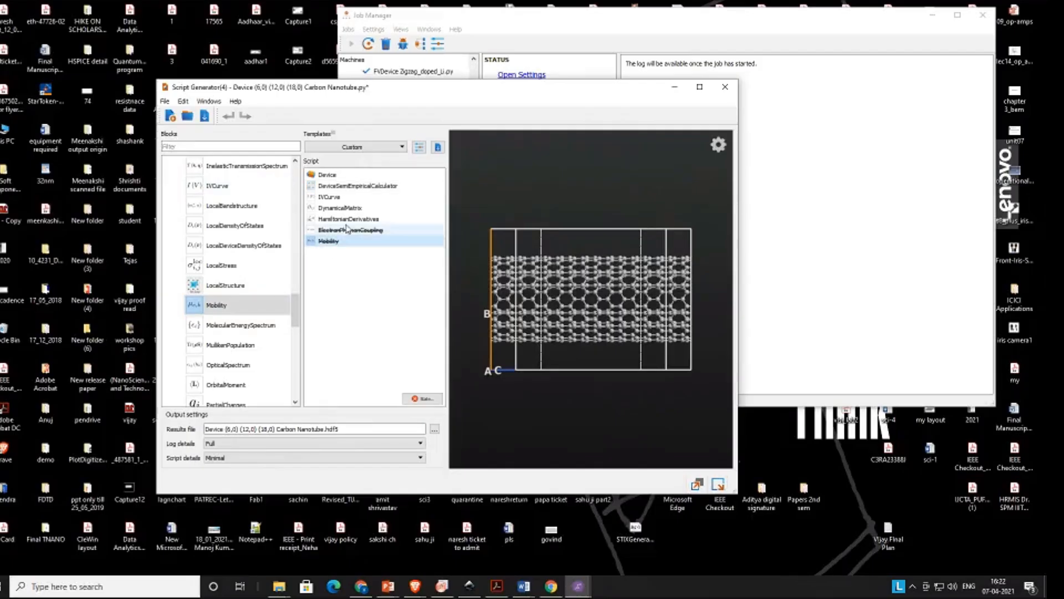
key(Delete)
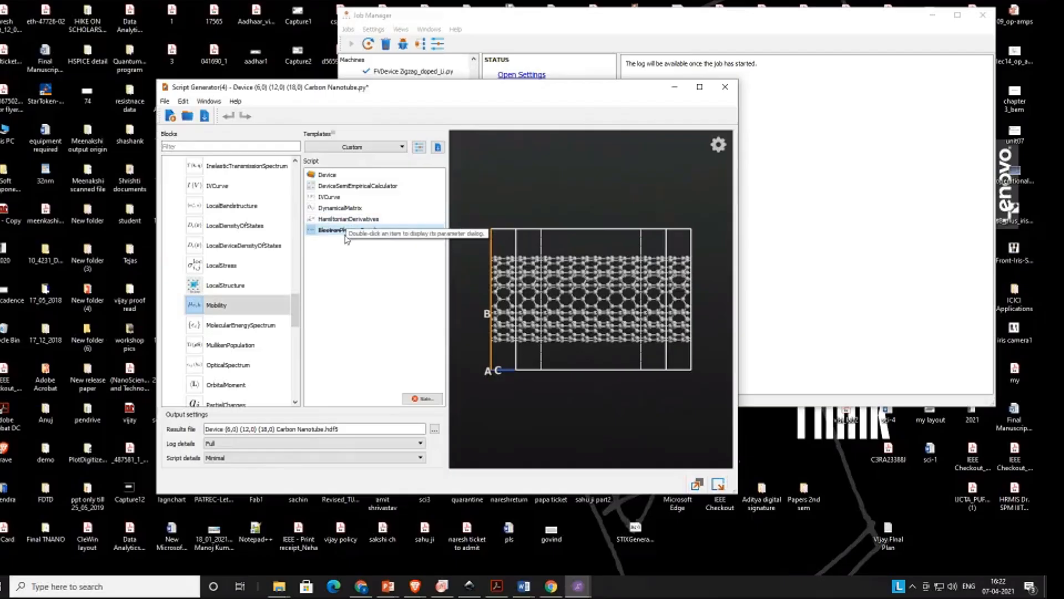
key(Delete)
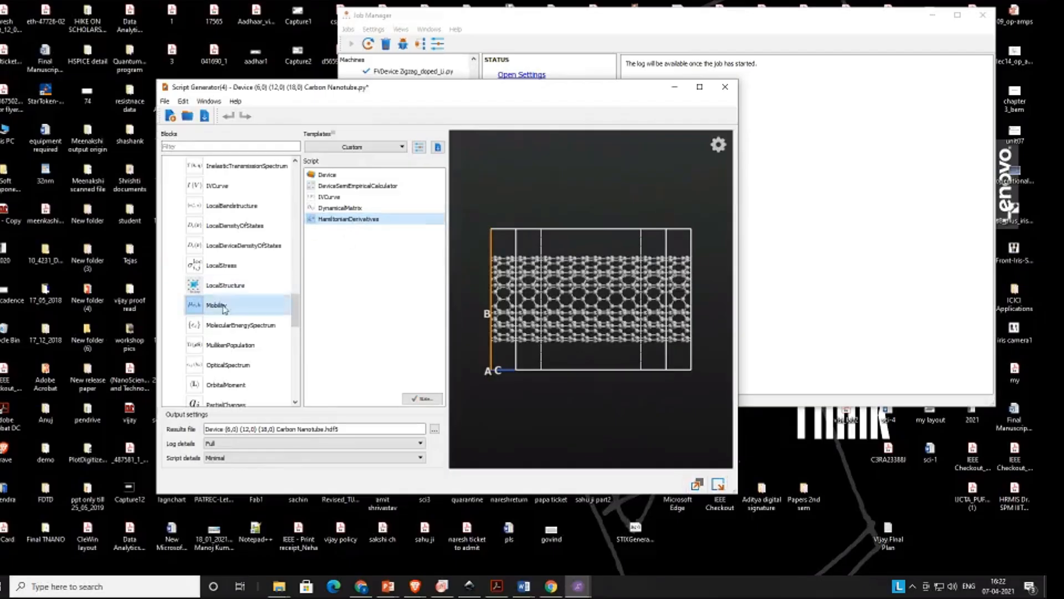
scroll(233, 298, down, 1)
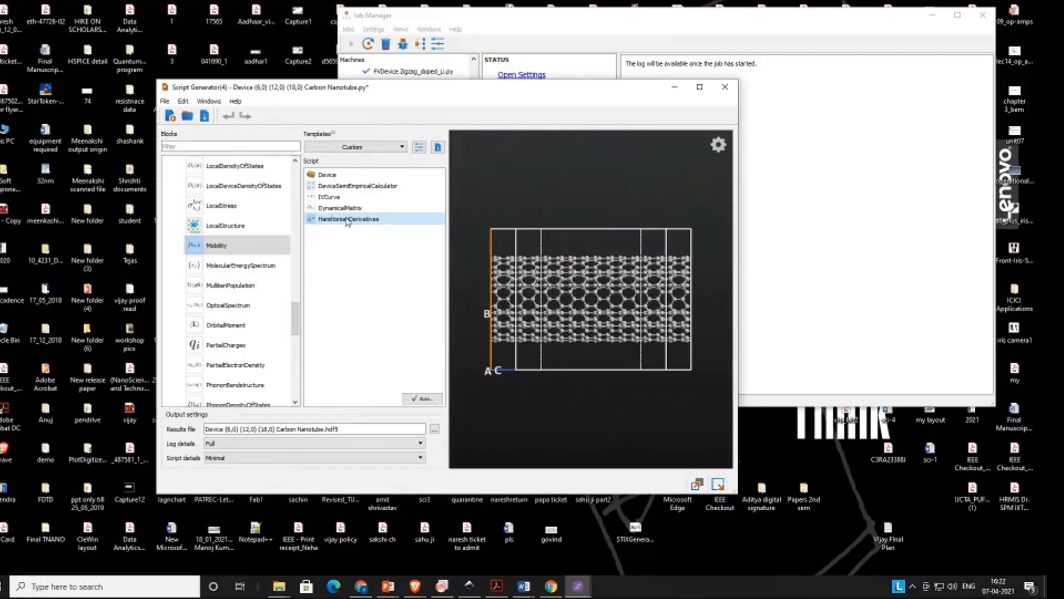
key(Delete)
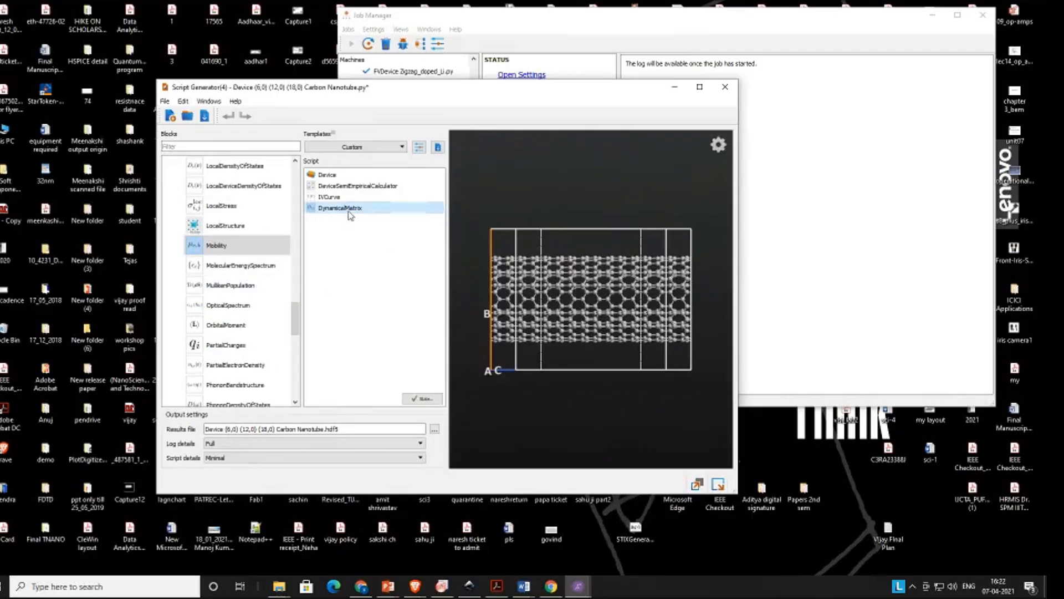
key(Delete)
Step: Add a TransmissionSpectrum analysis block to the device script after the IVCurve block
scroll(248, 349, down, 1)
scroll(249, 351, down, 4)
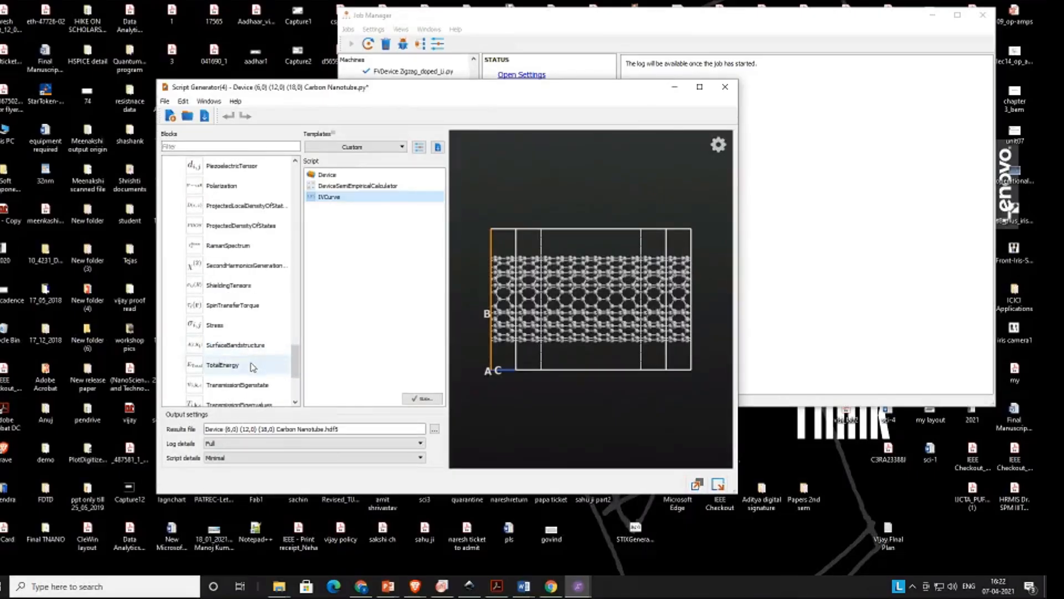
scroll(295, 373, down, 1)
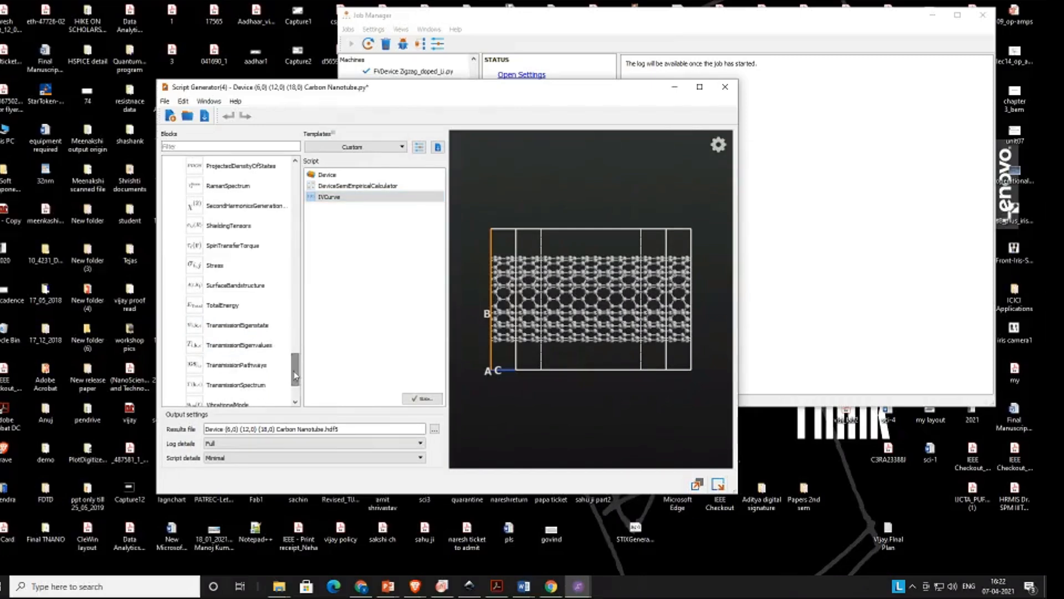
double_click(247, 385)
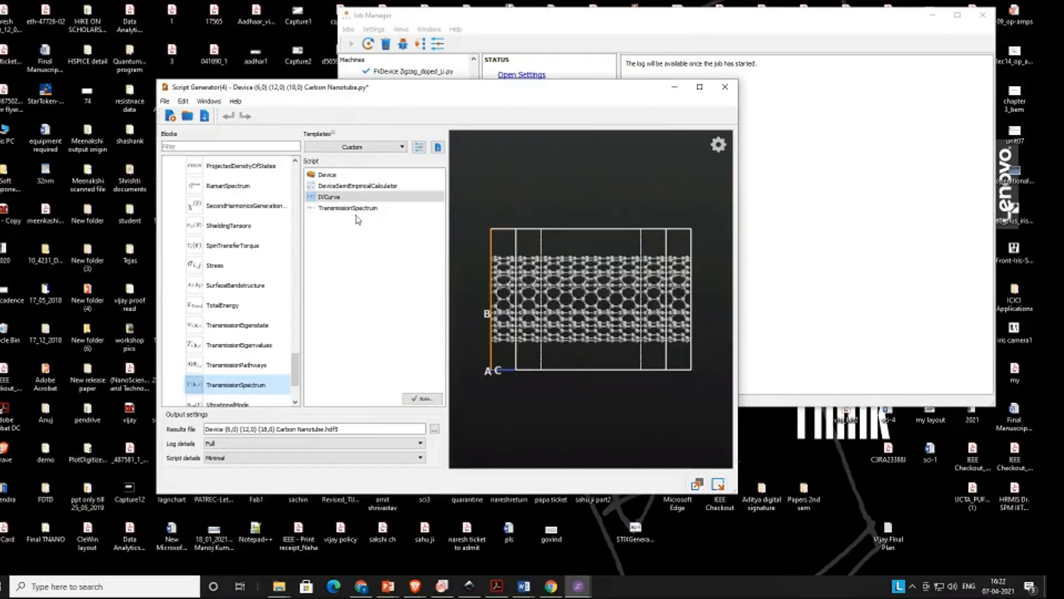
Step: Review the IVCurve block's voltage bias, energy and k-point sampling settings, keeping the k-points defined by density
double_click(324, 197)
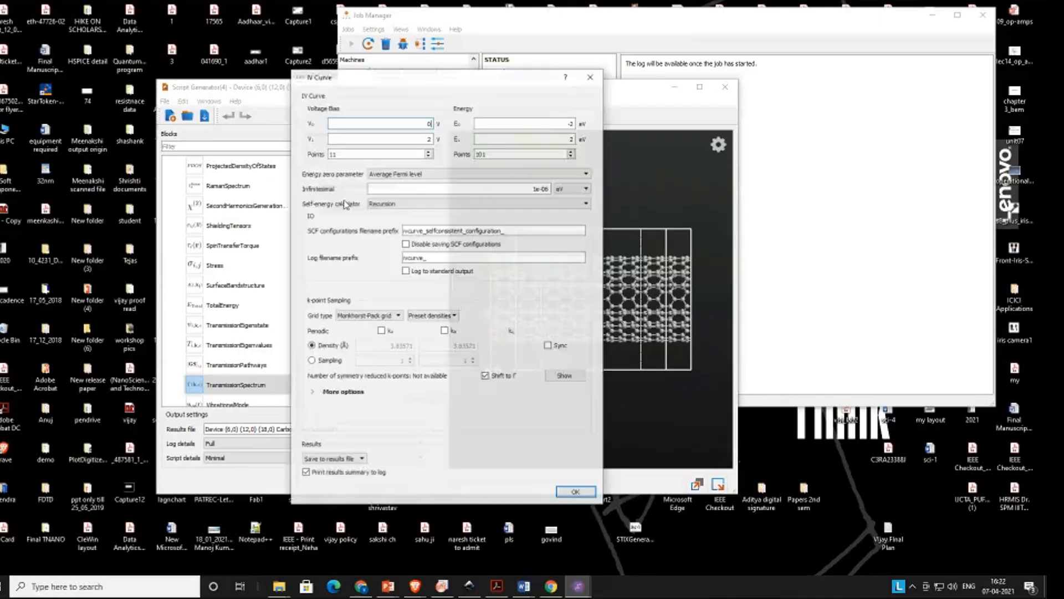
drag(455, 81, 366, 97)
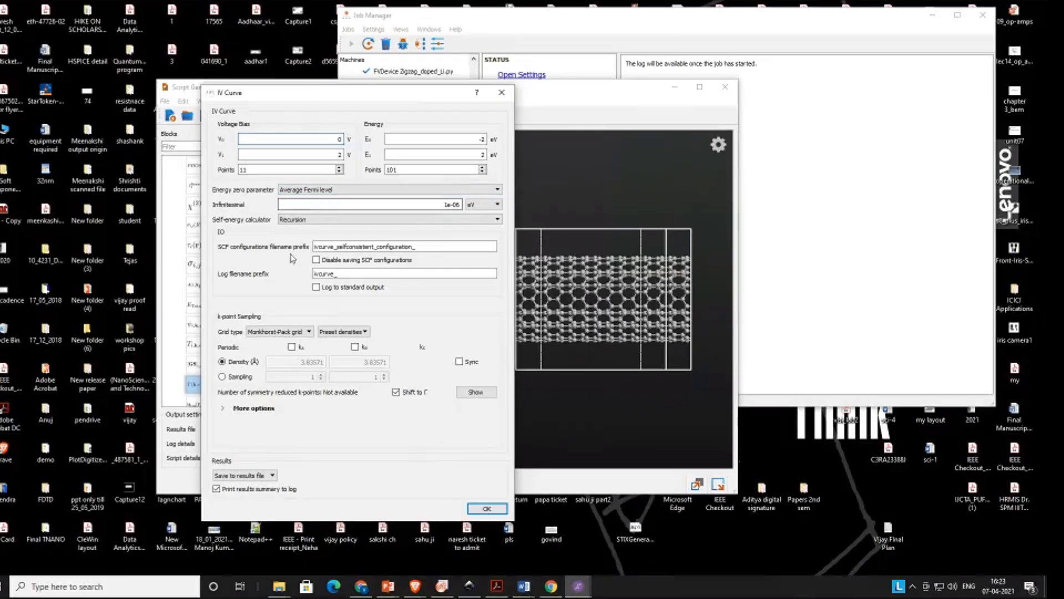
click(222, 376)
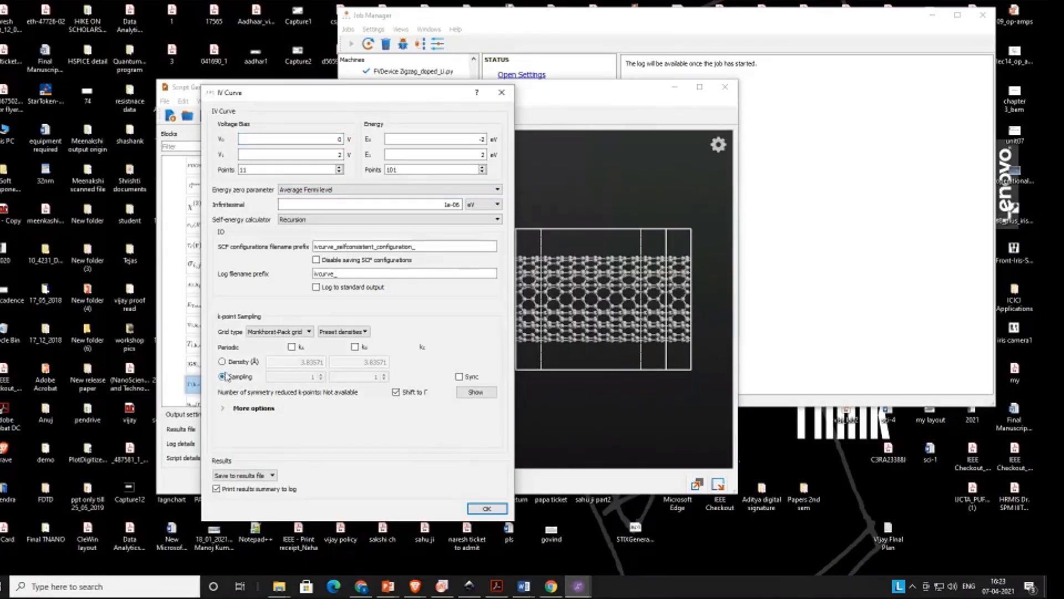
click(222, 361)
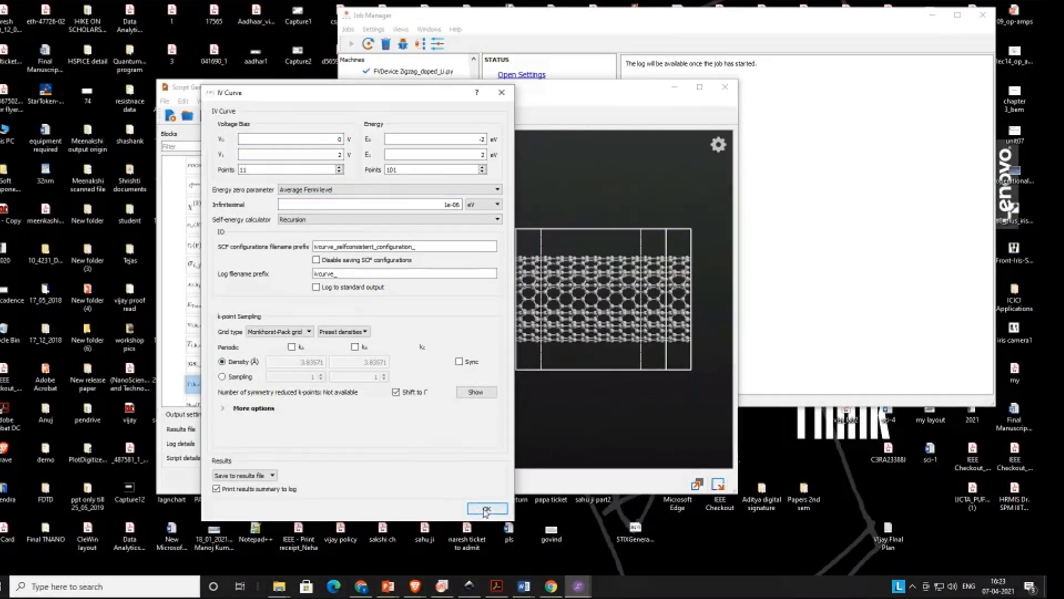
click(486, 508)
Step: Turn off automatic bias range coverage for the TransmissionSpectrum block and enable both the kA and kB periodic directions
double_click(351, 211)
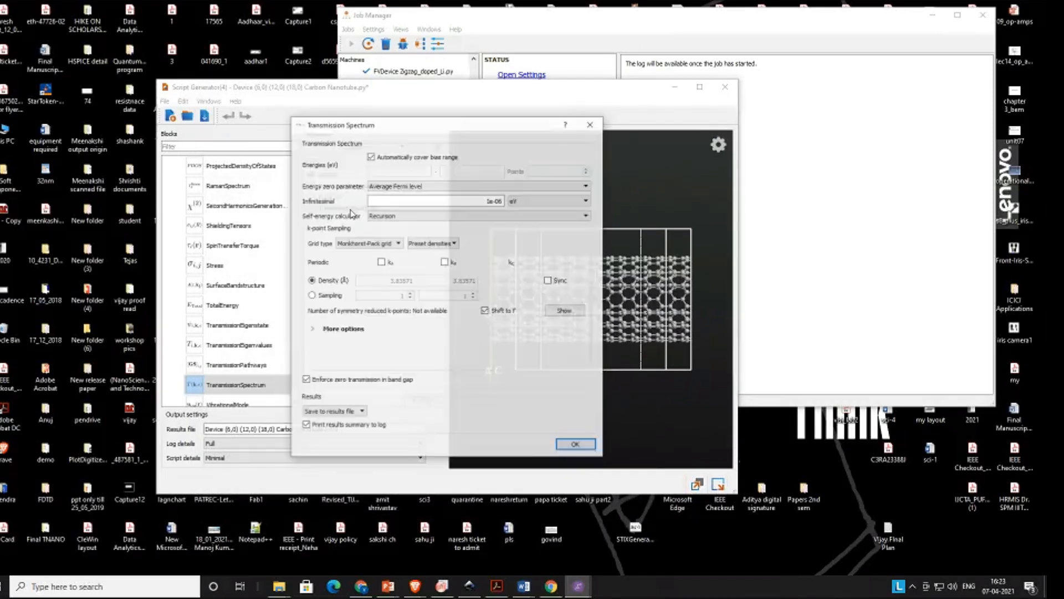
drag(442, 130, 398, 170)
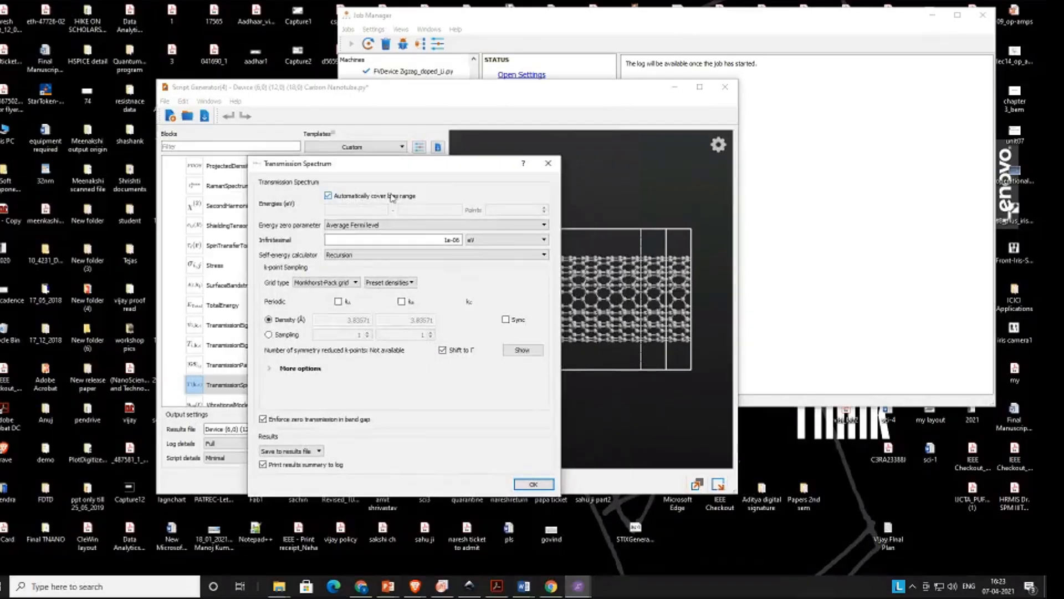
click(328, 196)
drag(434, 171, 427, 169)
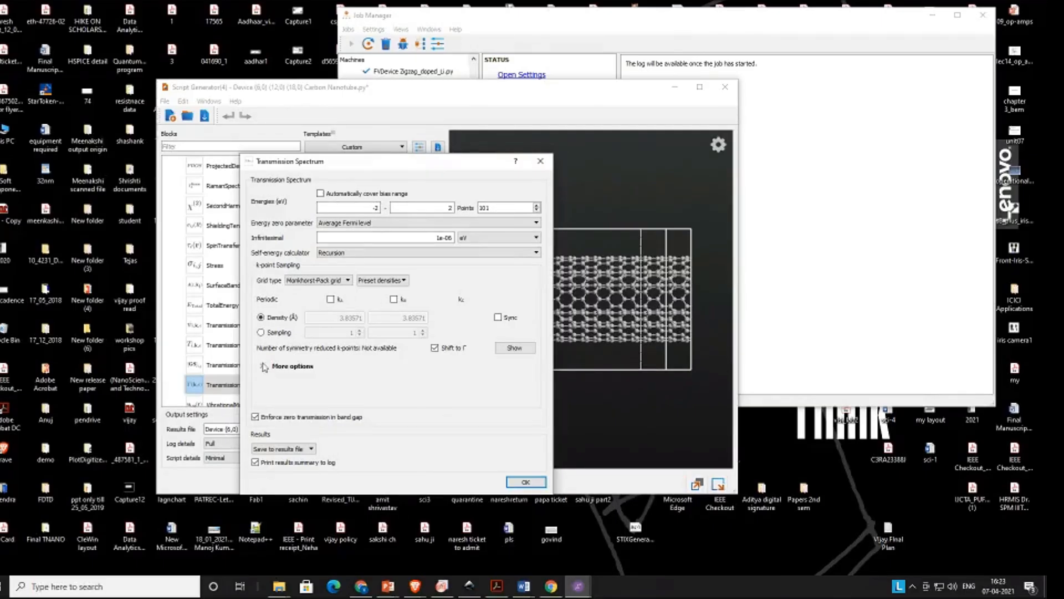
click(331, 299)
click(394, 300)
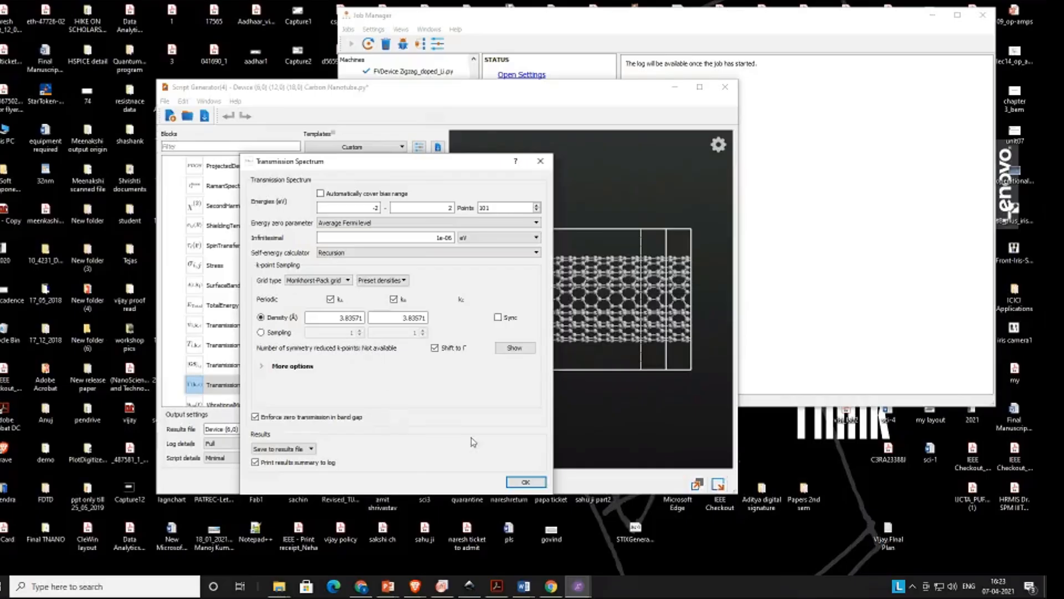
click(525, 482)
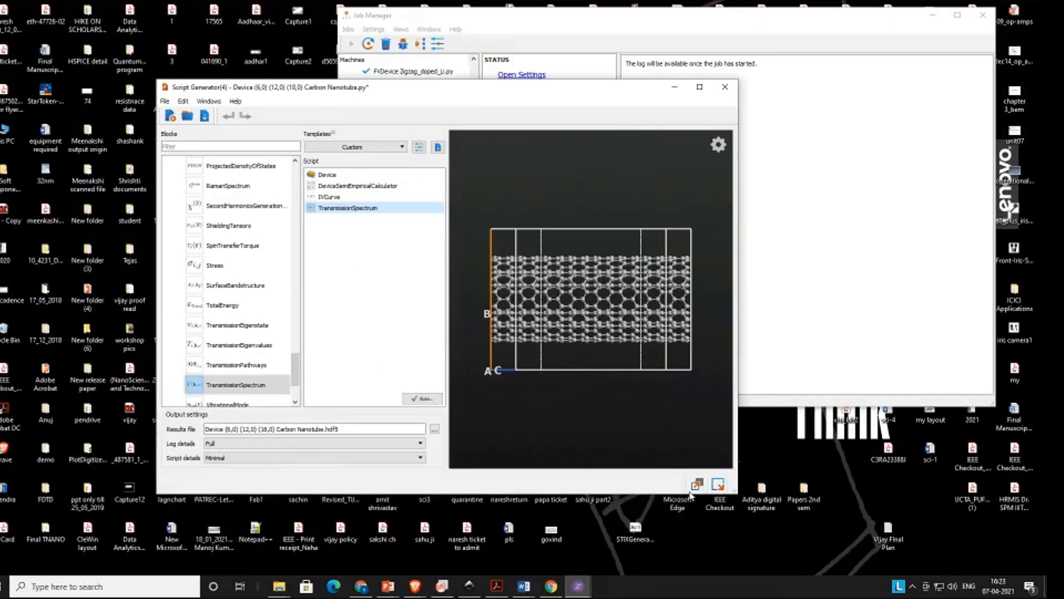
Step: Send the script to the Job Manager, saving it as Device (6,0) (12,0) (18,0) Carbon Nanotube, and start it as a local threaded parallel job
click(717, 484)
click(736, 523)
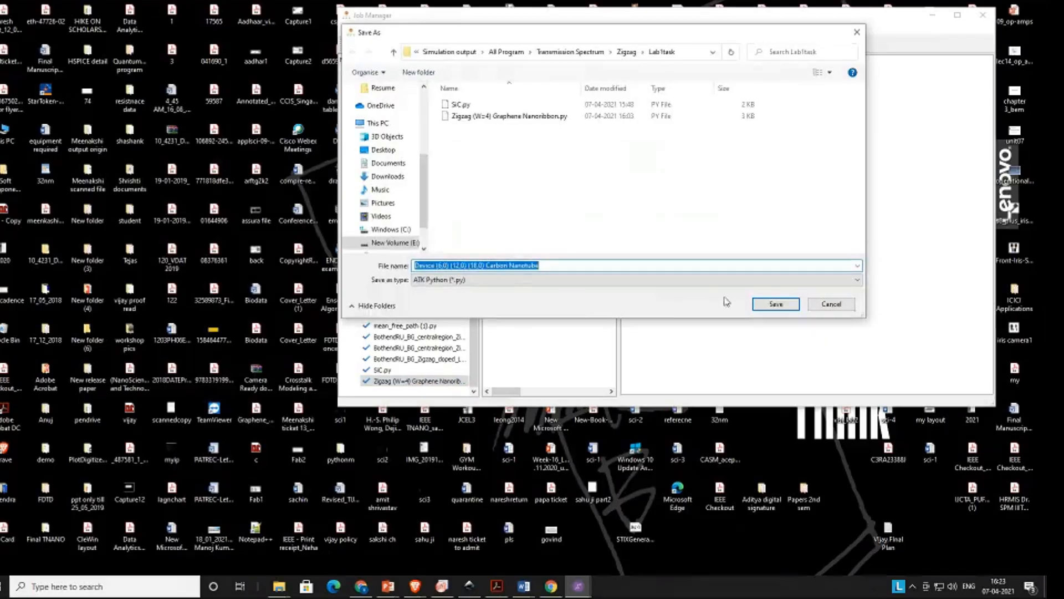
click(775, 306)
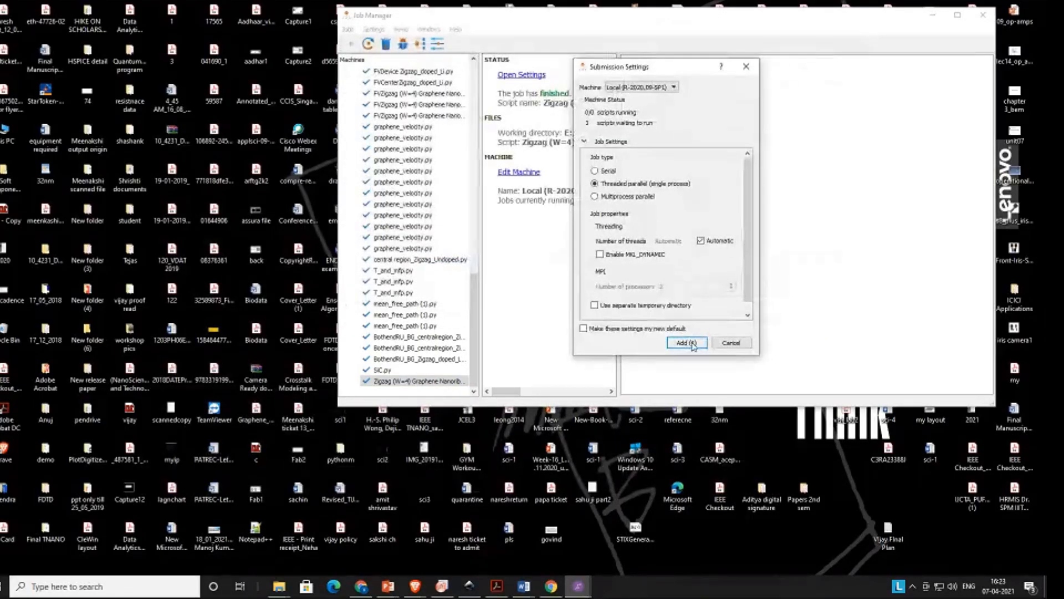
click(687, 342)
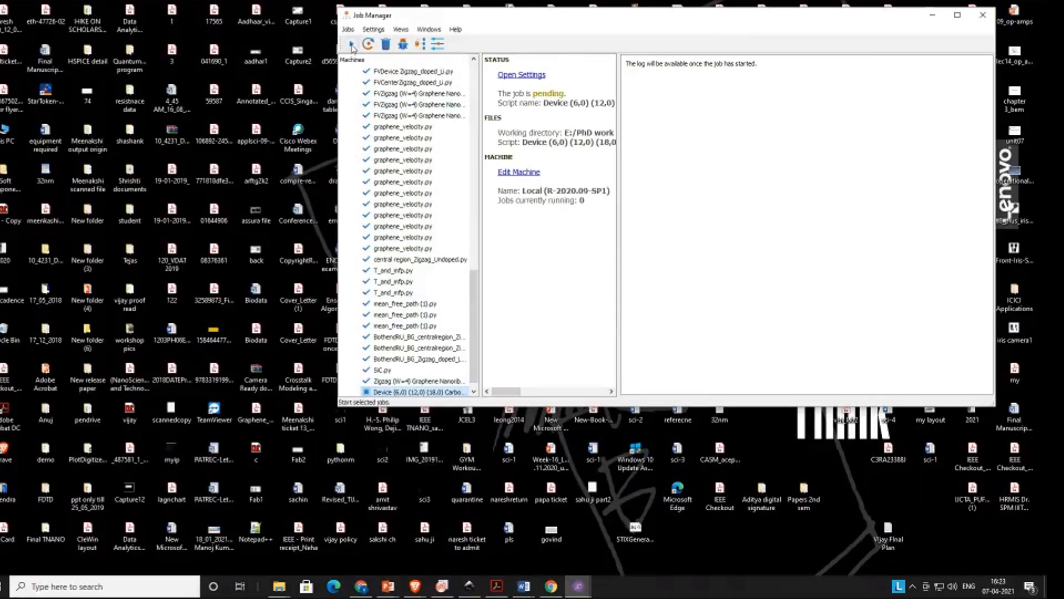
click(350, 44)
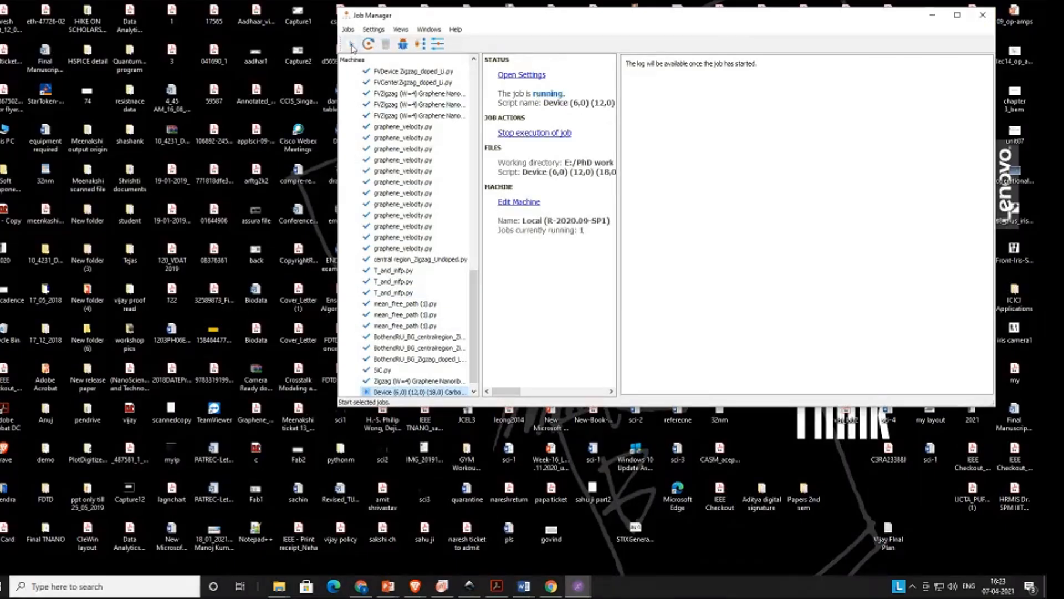
Step: Minimize the Job Manager, return to the Builder and examine the nanotube device in 3D from oblique angles
click(933, 15)
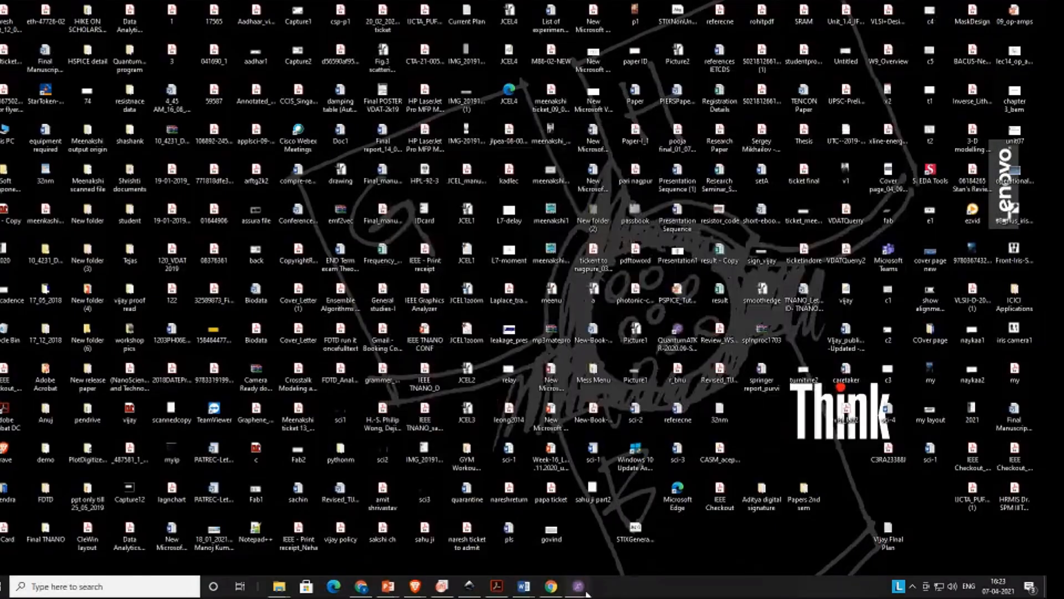
mouse_move(578, 586)
click(482, 542)
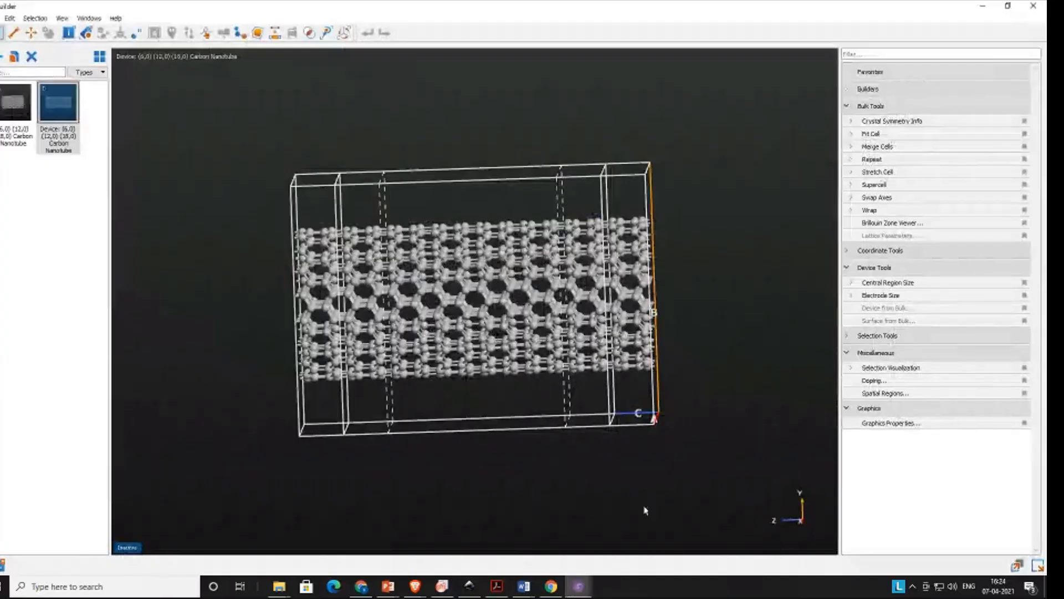
drag(656, 514, 641, 499)
drag(447, 518, 496, 424)
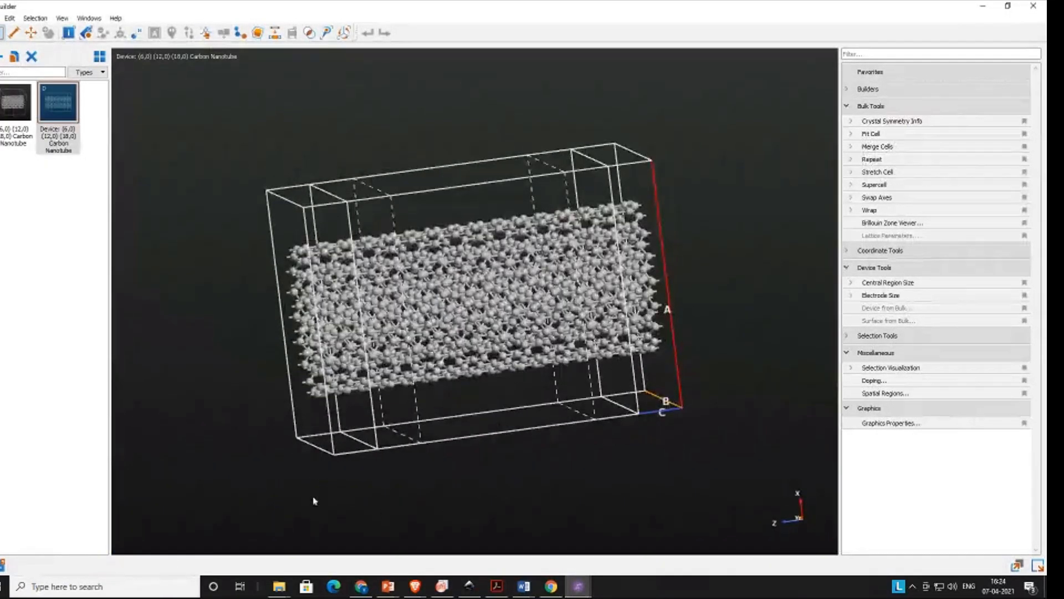
Step: Examine the nanotube device in 3D from side and oblique angles, and inspect one carbon atom in the central region
drag(314, 500, 580, 473)
drag(675, 501, 235, 345)
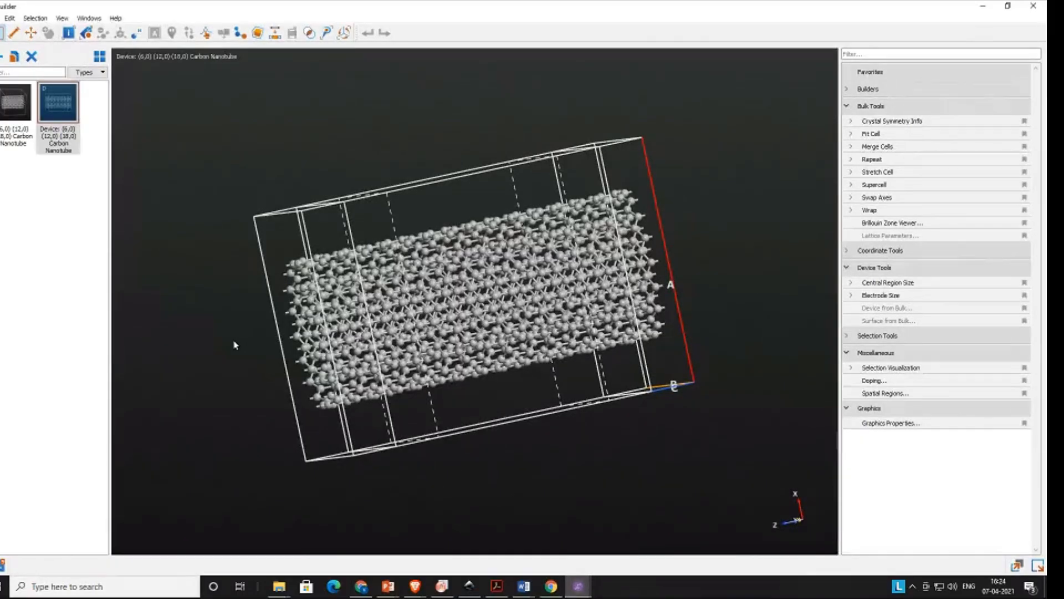
drag(775, 227, 289, 163)
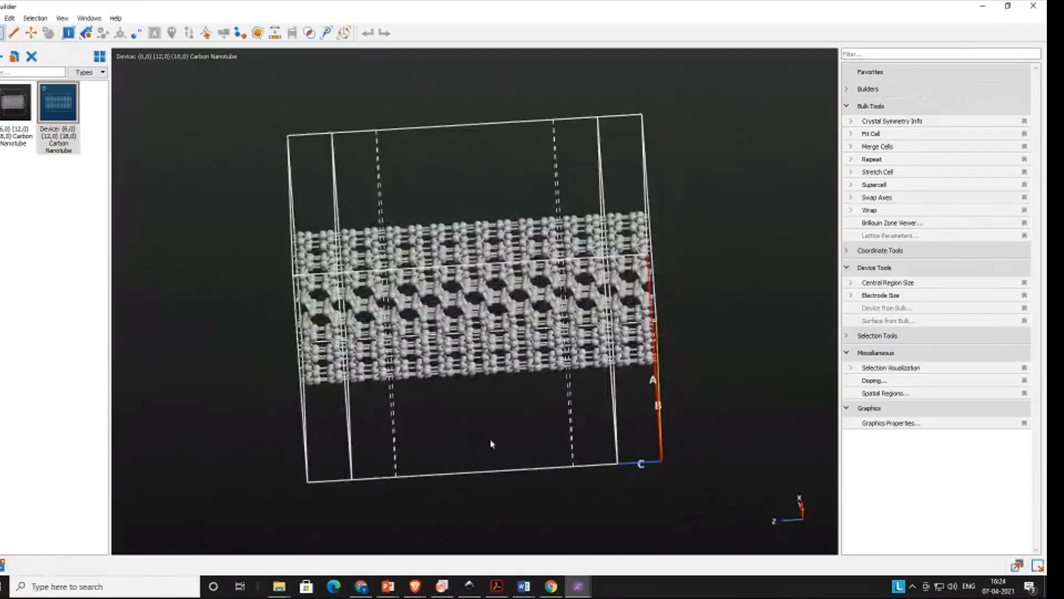
drag(490, 435, 491, 395)
drag(237, 411, 449, 403)
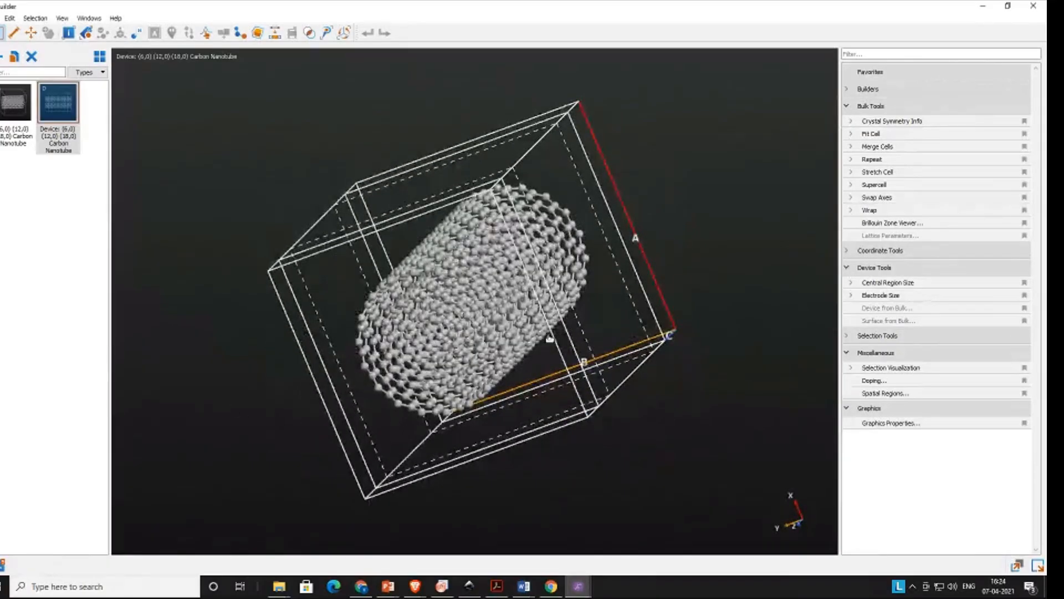
drag(667, 157, 587, 488)
drag(454, 528, 474, 194)
drag(293, 429, 388, 427)
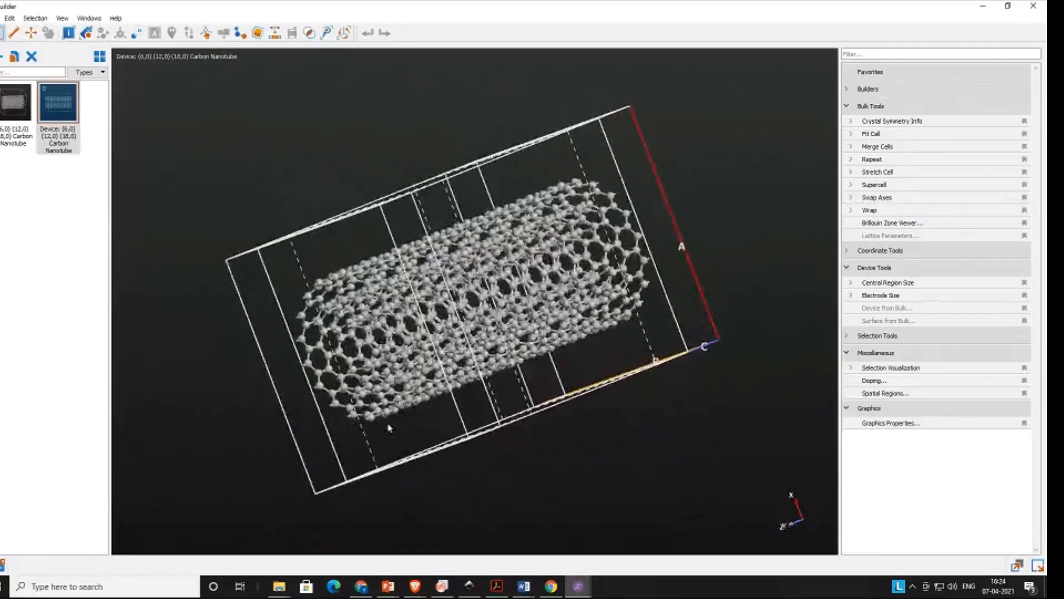
click(515, 286)
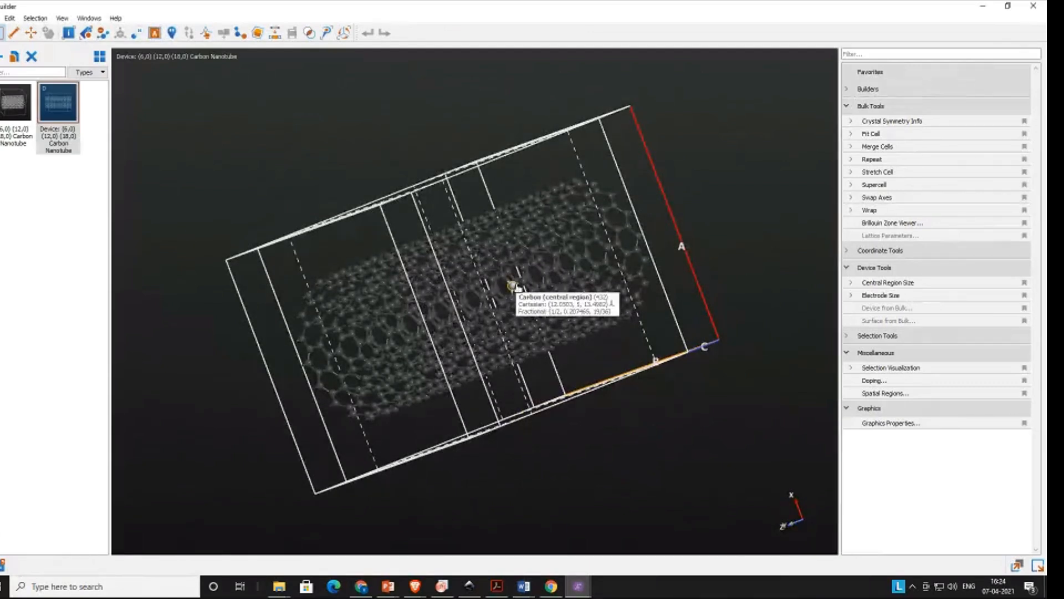
click(515, 285)
drag(600, 404, 494, 388)
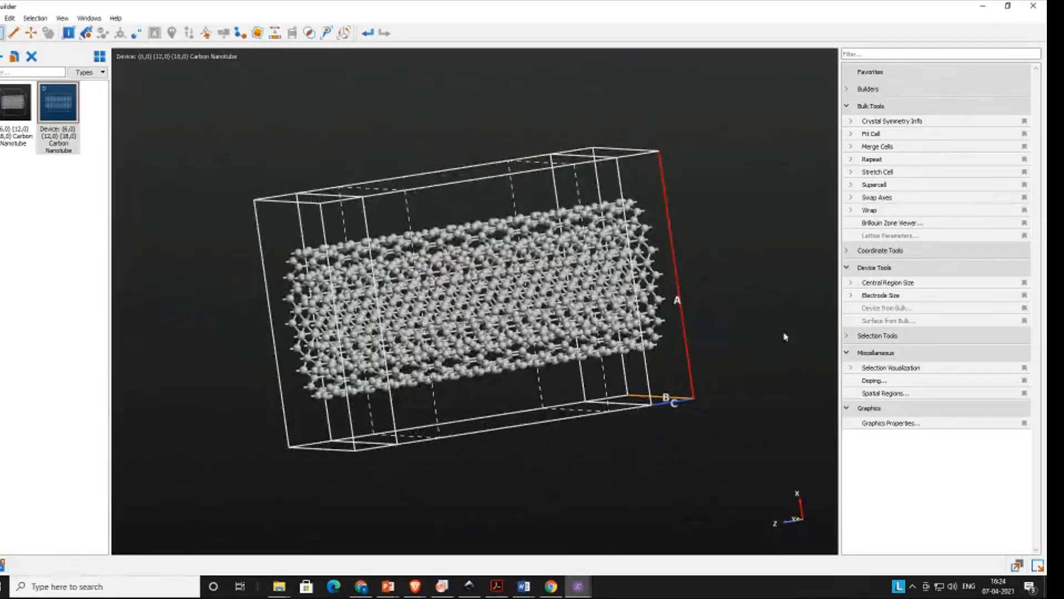
Step: Select a block of carbon atoms in the upper middle of the nanotube and add an N-type doping entry to them
click(868, 382)
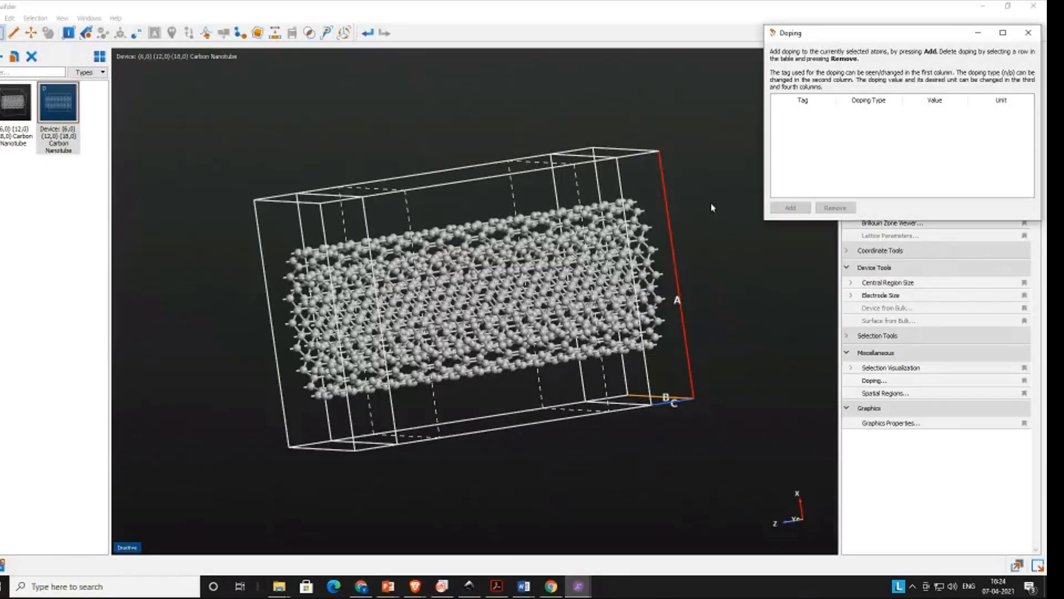
click(1028, 33)
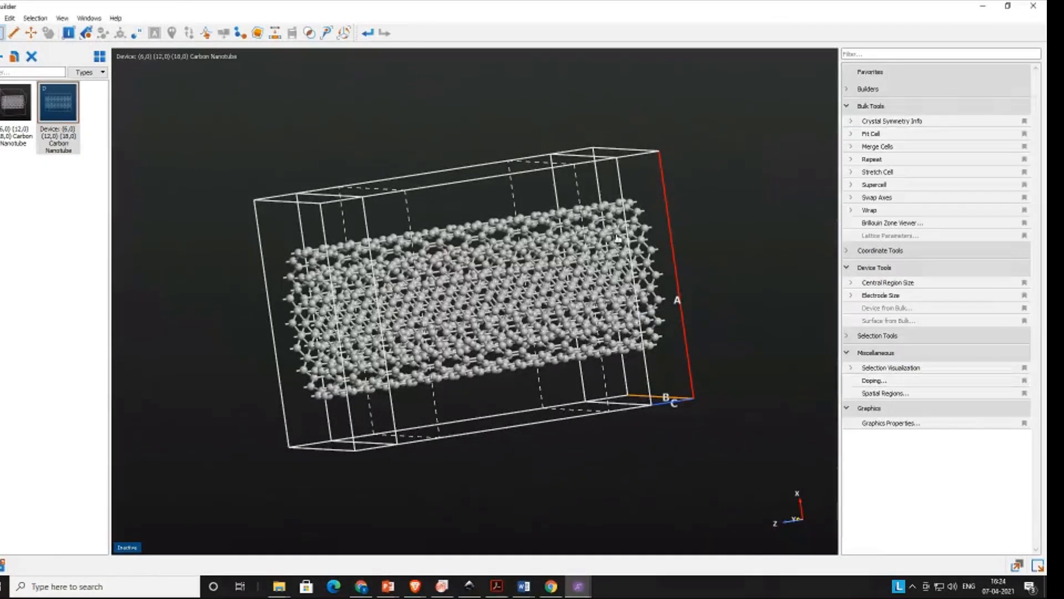
drag(502, 193, 388, 311)
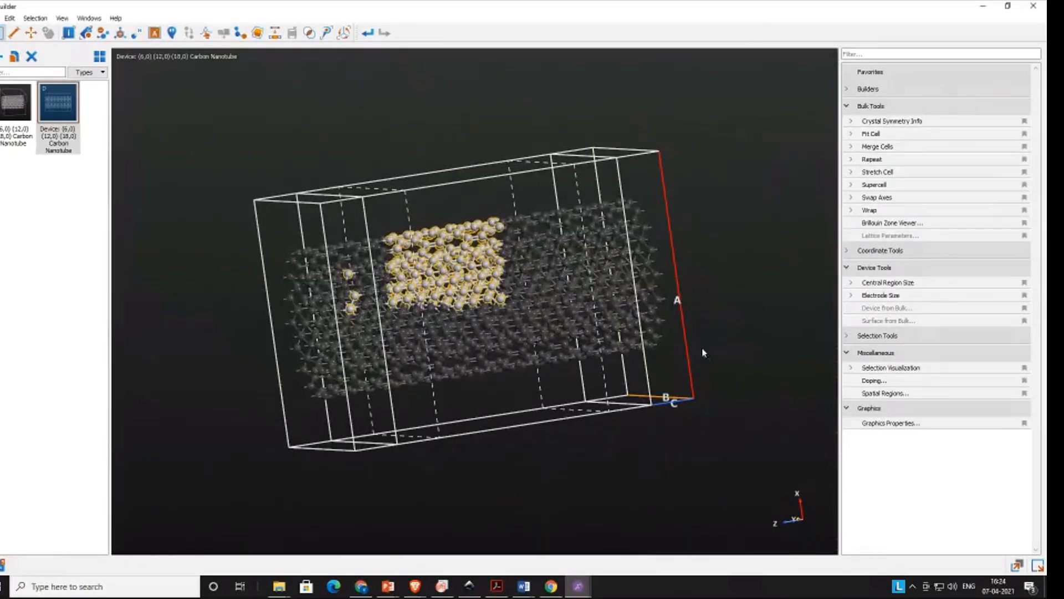
double_click(884, 382)
click(789, 208)
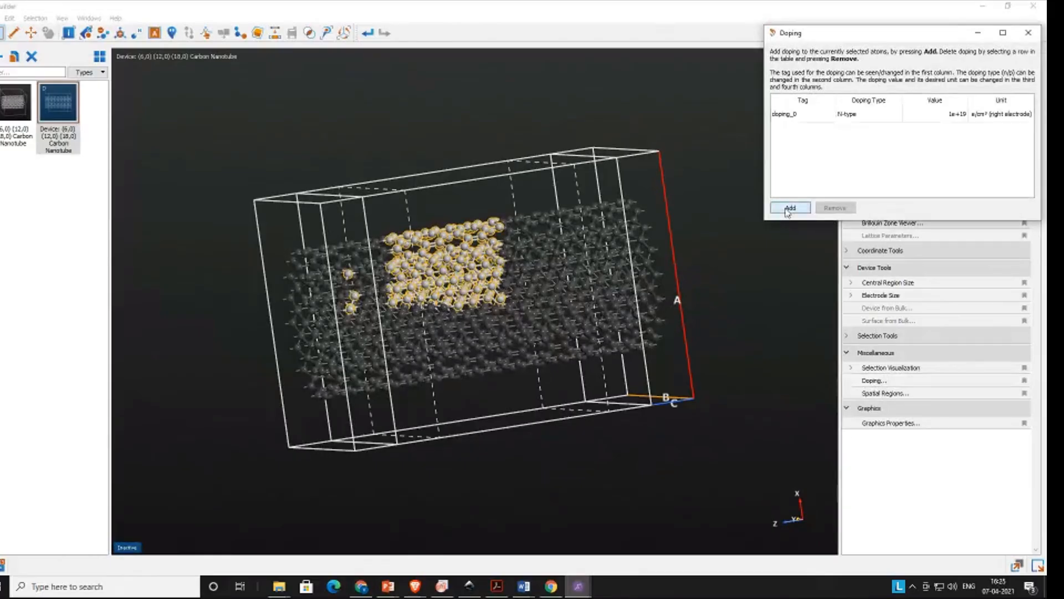
Step: Try p-type and n-type as the doping type of the doping_0 entry and attempt to edit its doping value
click(953, 117)
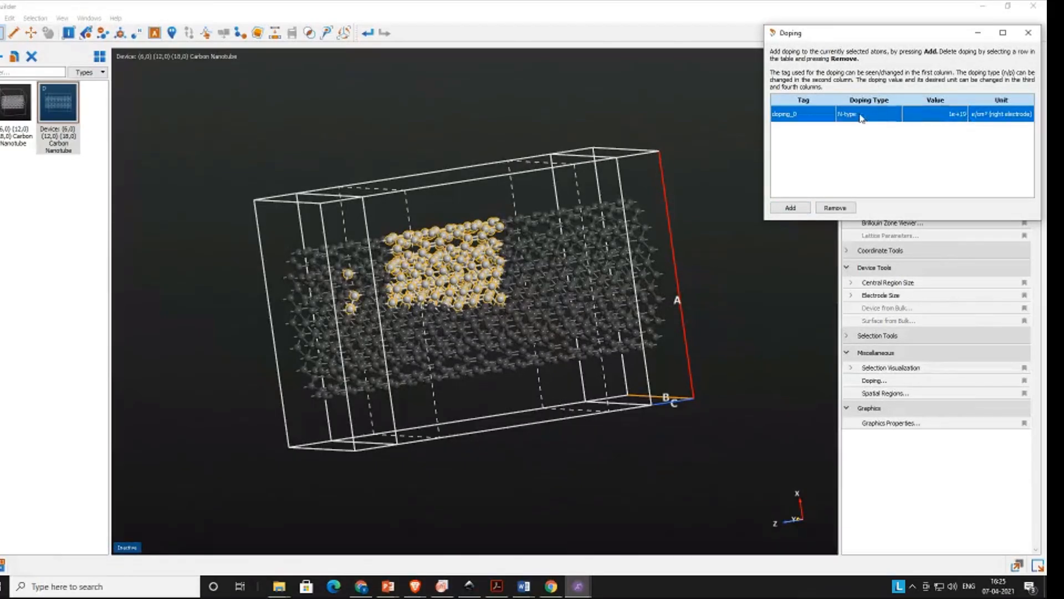
double_click(884, 119)
click(891, 120)
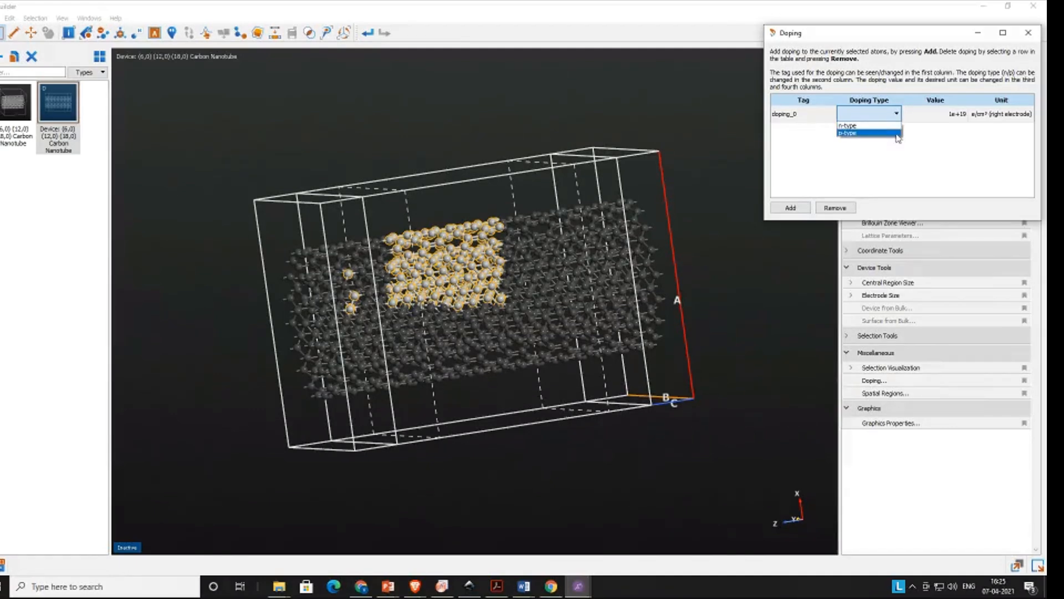
click(865, 142)
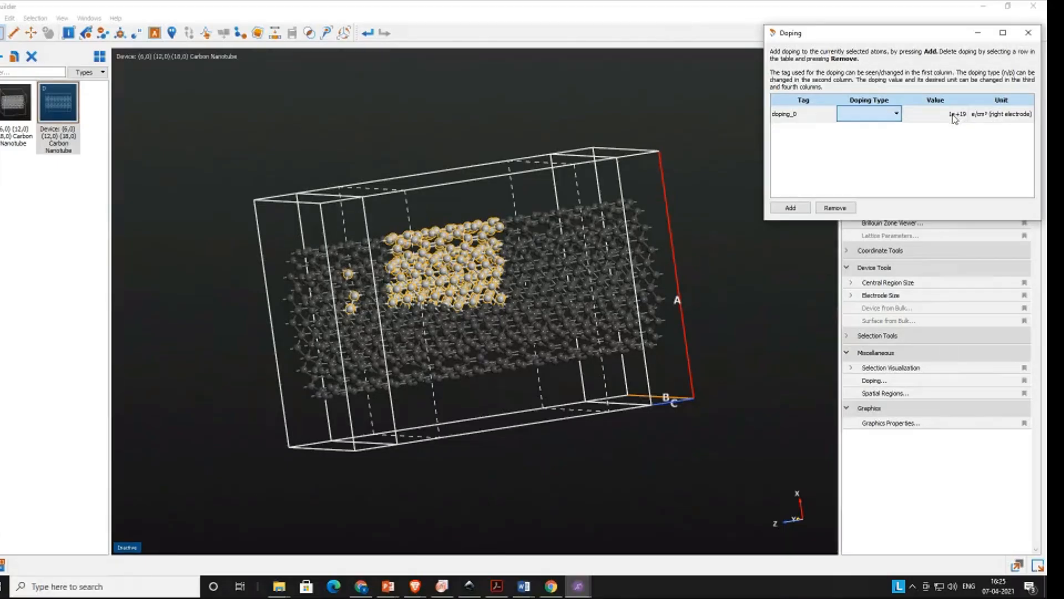
click(893, 119)
click(893, 119)
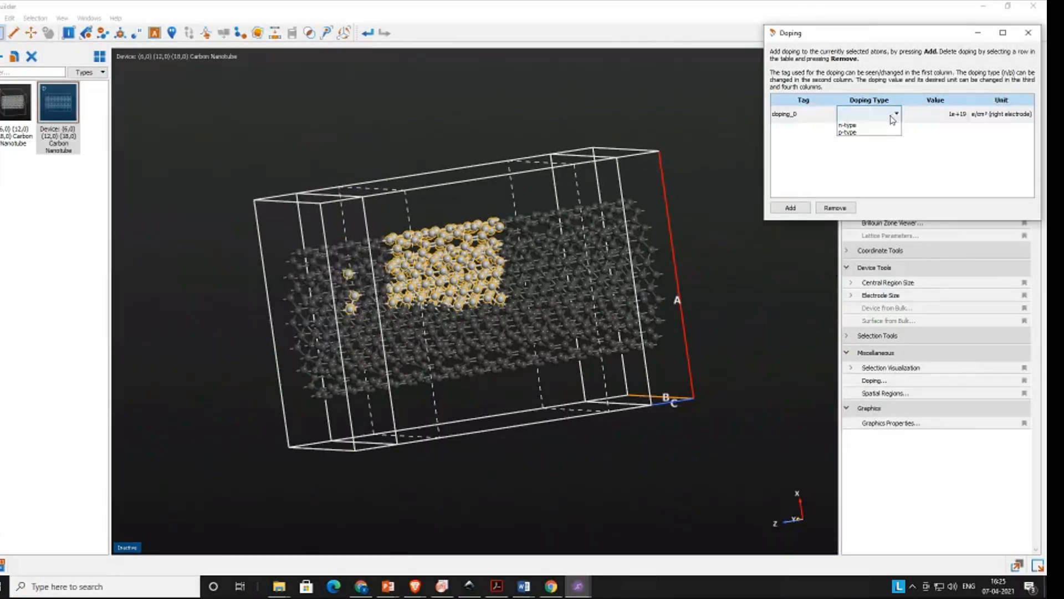
click(882, 126)
double_click(960, 113)
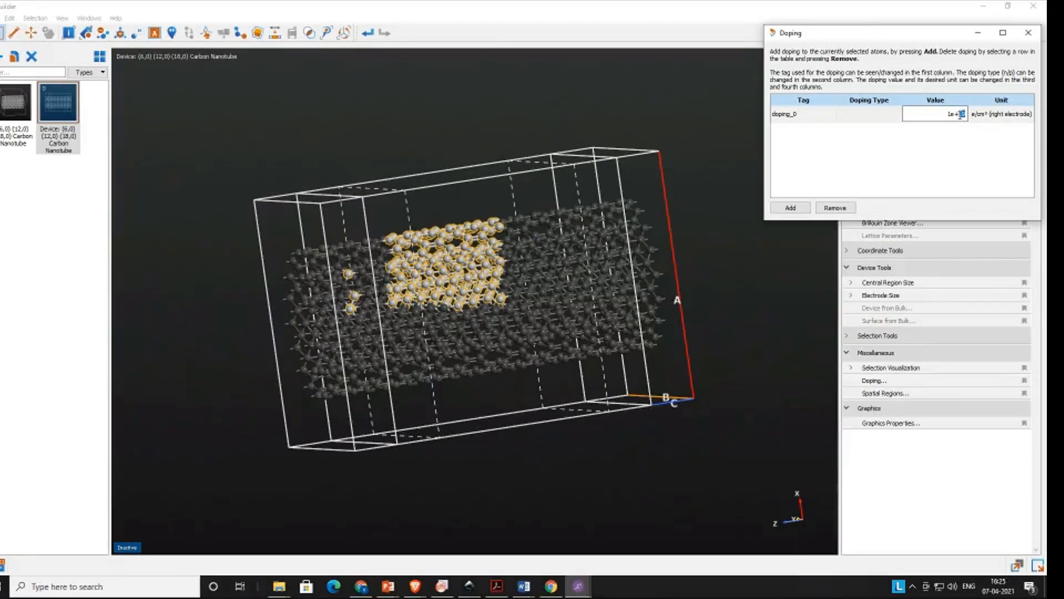
text(2)
click(884, 164)
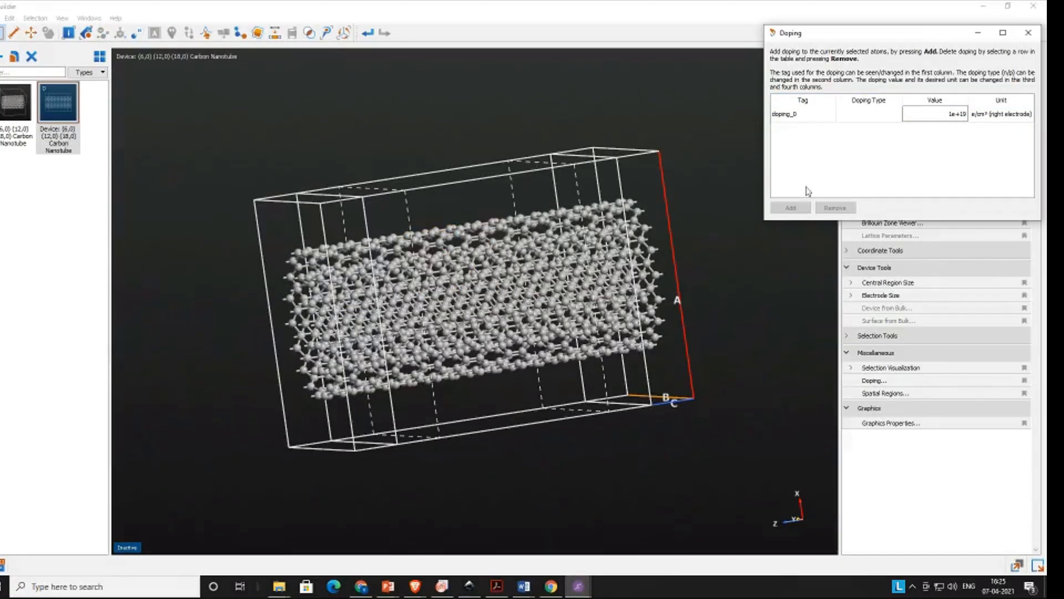
click(812, 115)
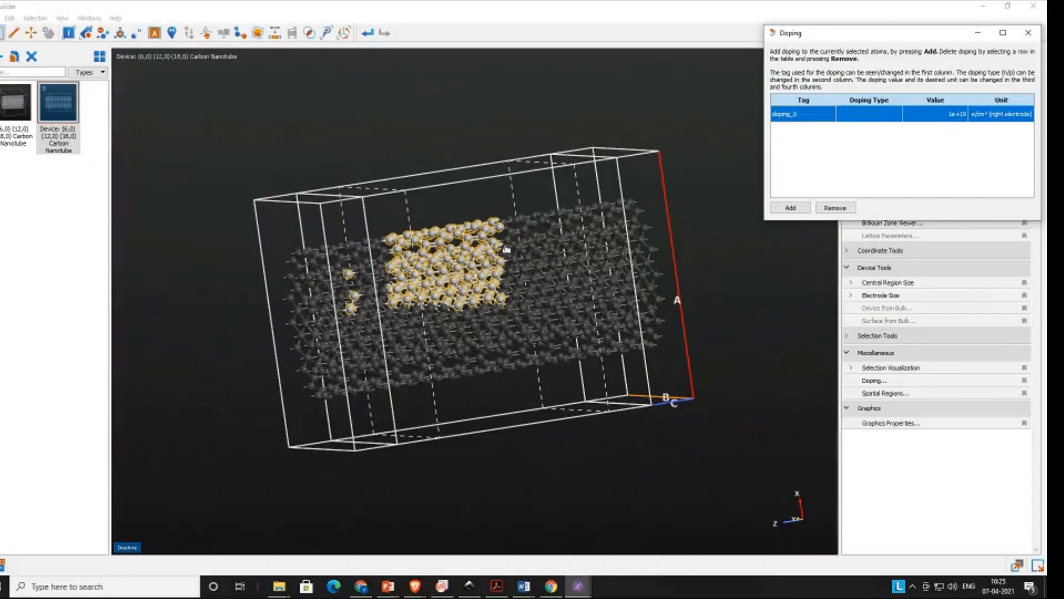
click(777, 251)
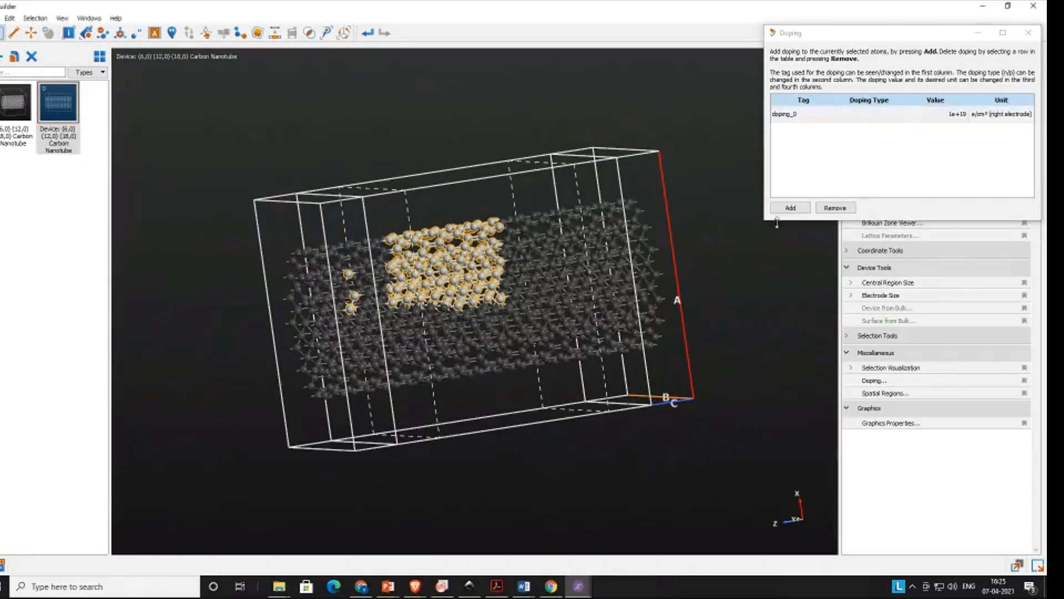
click(793, 114)
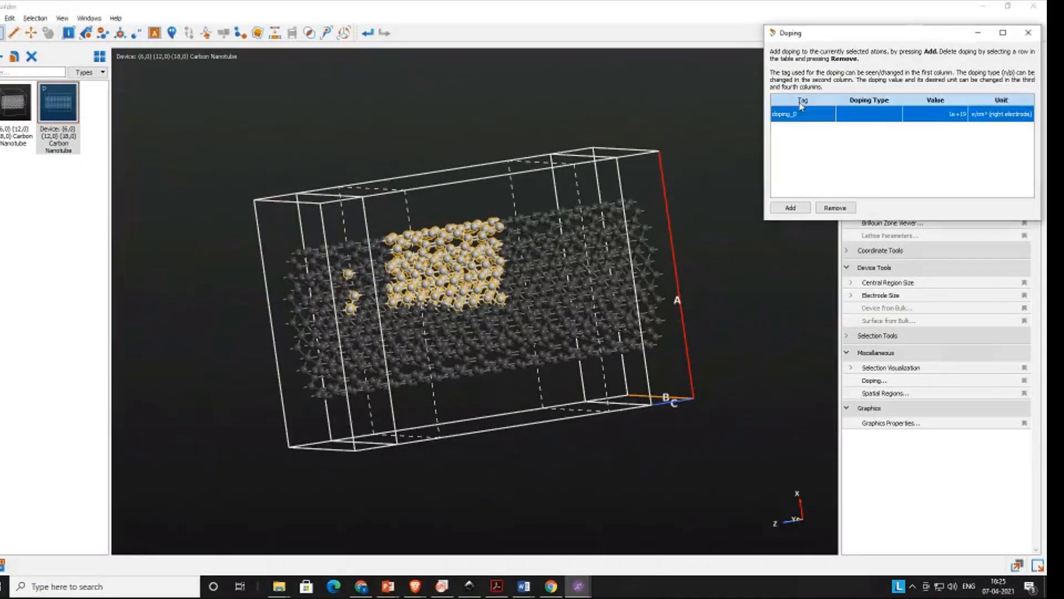
click(790, 209)
click(678, 187)
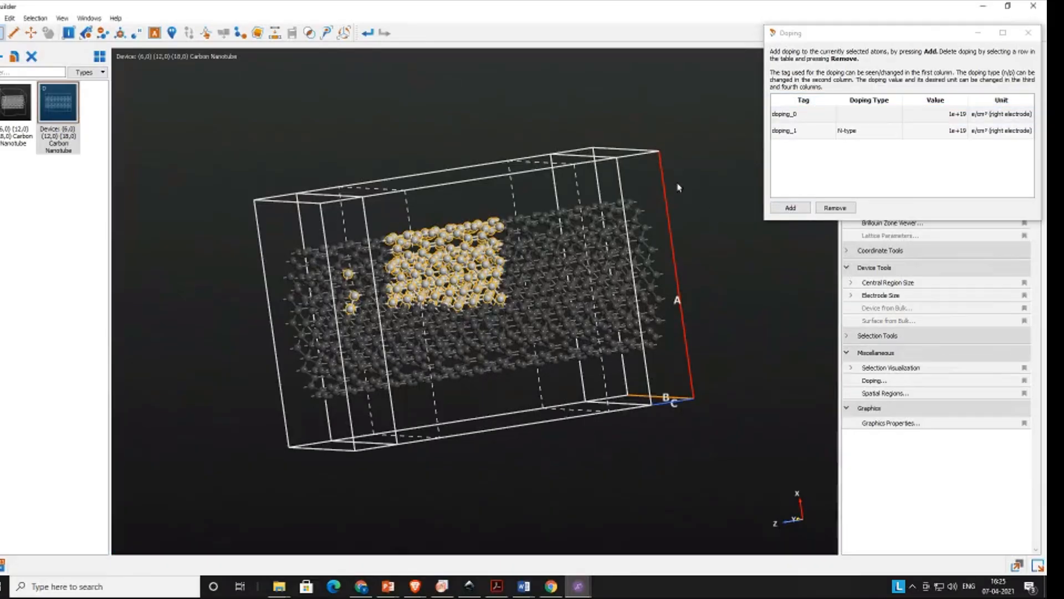
drag(689, 176, 572, 353)
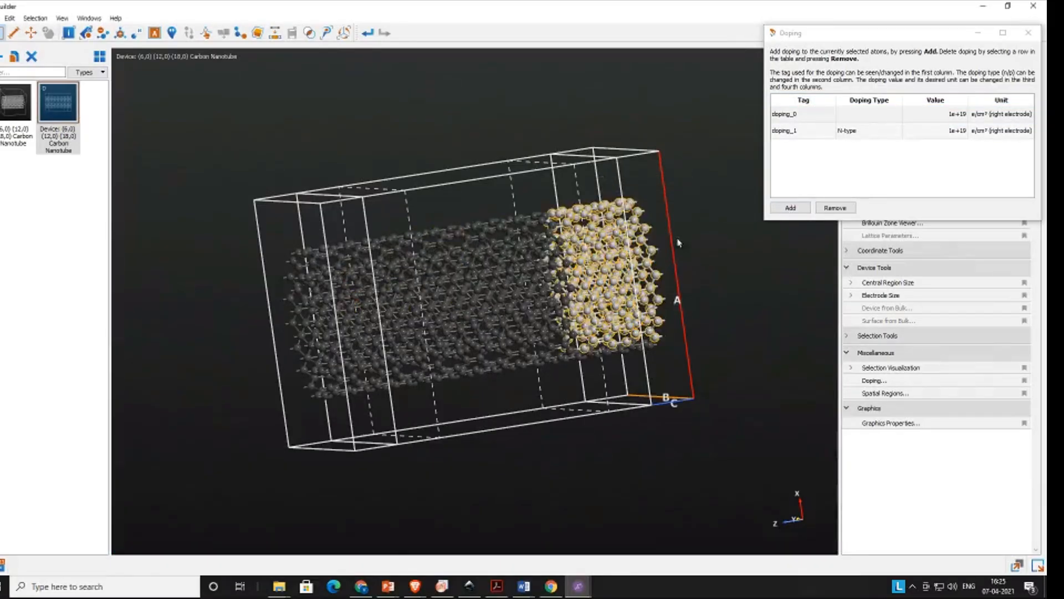
click(813, 131)
click(836, 207)
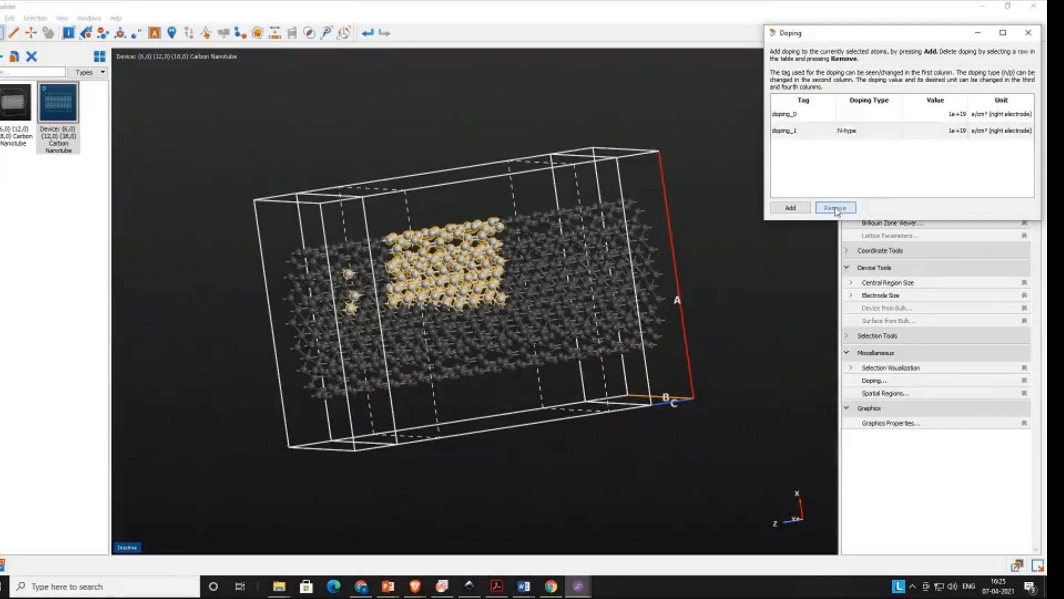
Step: Select the upper atoms at the nanotube's left-electrode end and dope them N-type at 1e+19 e/cm³, keeping the default type, and finish doping
drag(679, 158, 557, 310)
click(791, 208)
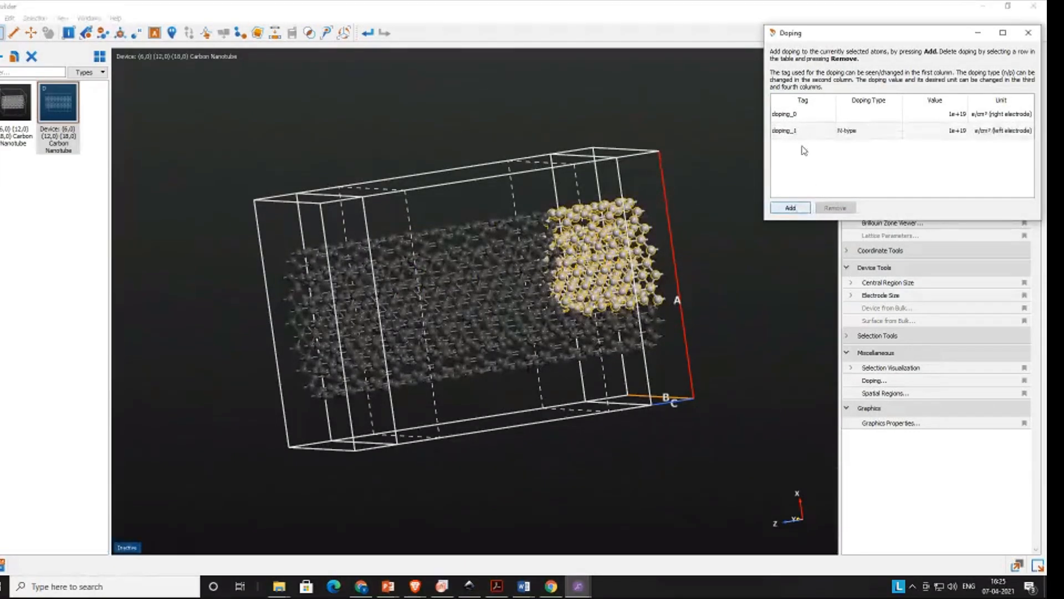
click(858, 134)
click(875, 136)
click(889, 133)
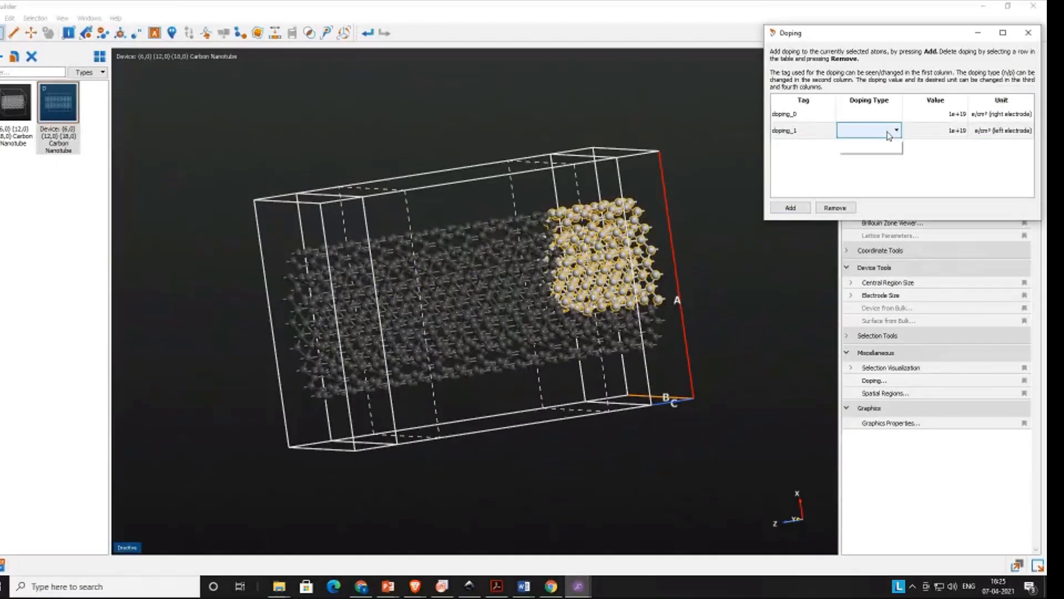
click(878, 148)
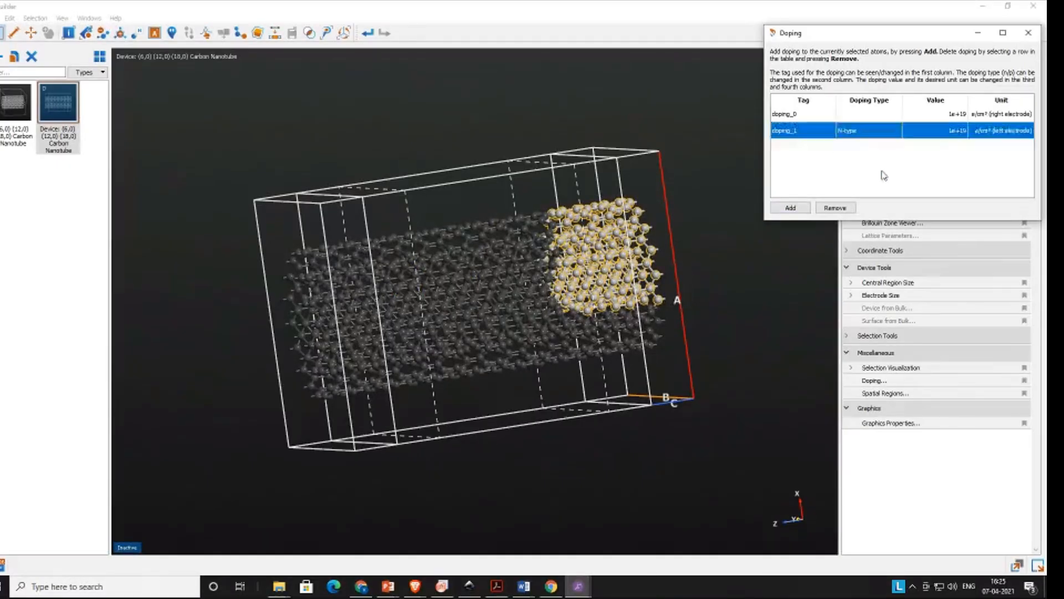
click(884, 175)
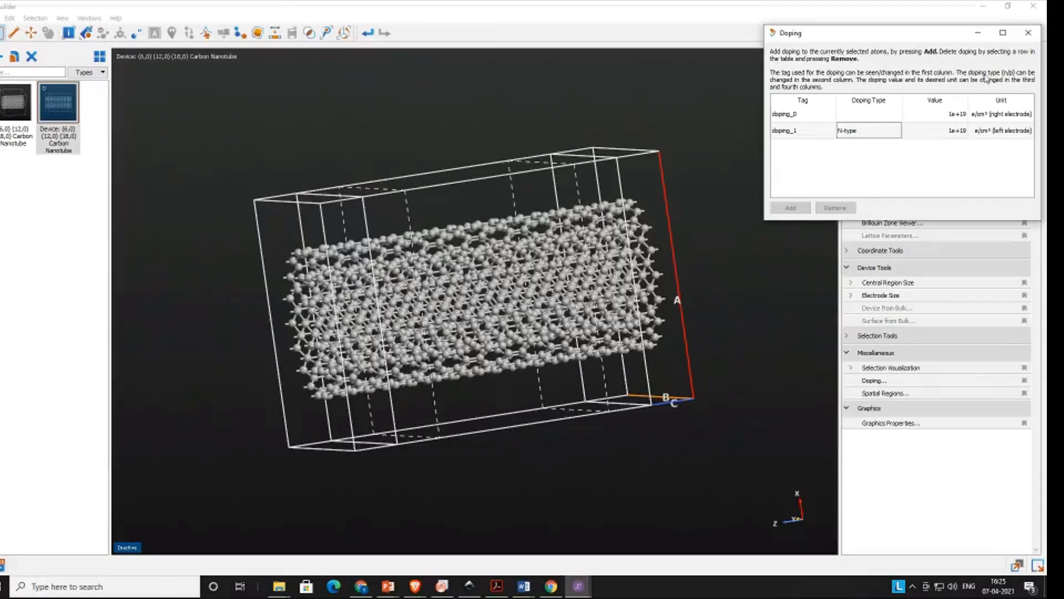
click(1031, 34)
Step: Split the nanotube device into separate left electrode, right electrode and central region configurations
right_drag(298, 280, 373, 357)
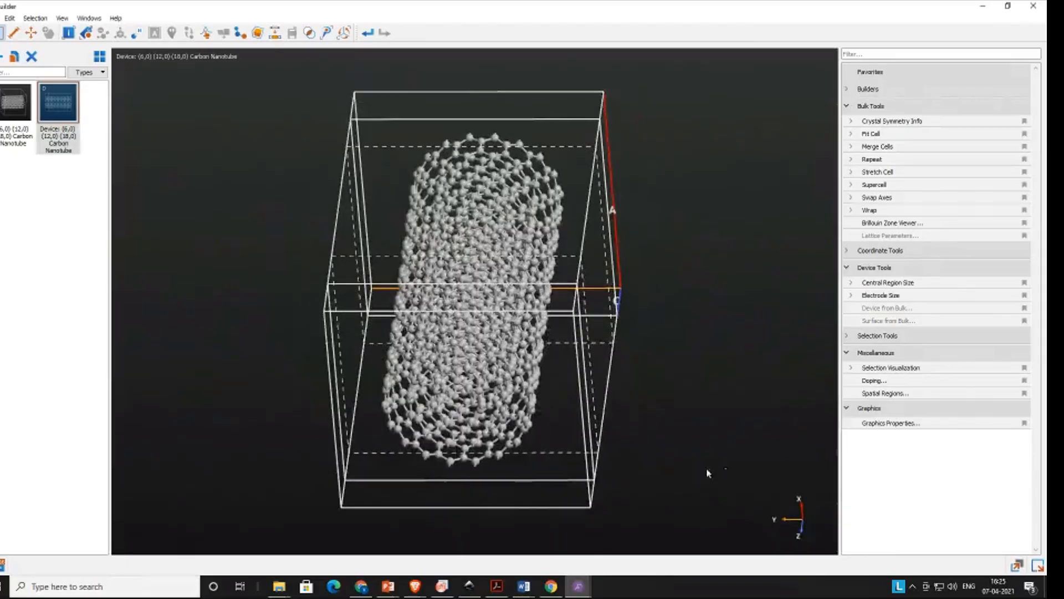
right_drag(648, 397, 453, 381)
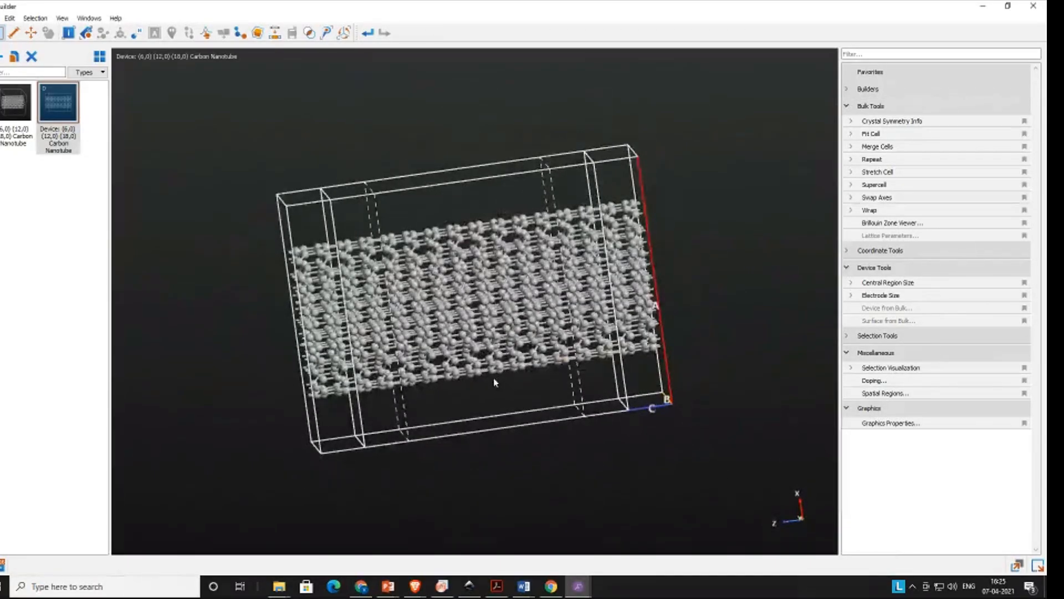
right_drag(568, 484, 521, 491)
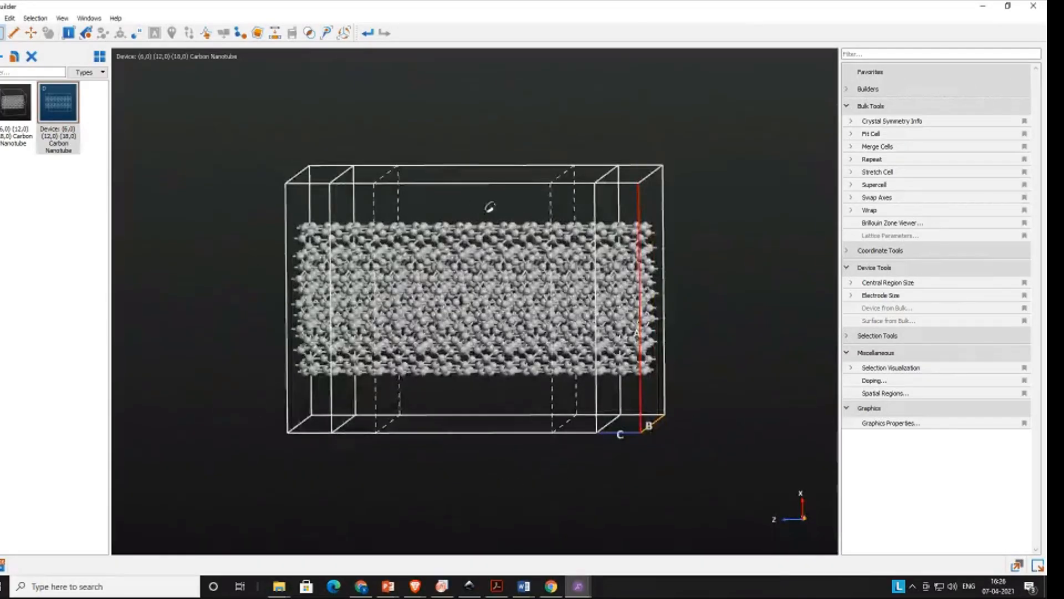
right_drag(490, 207, 428, 316)
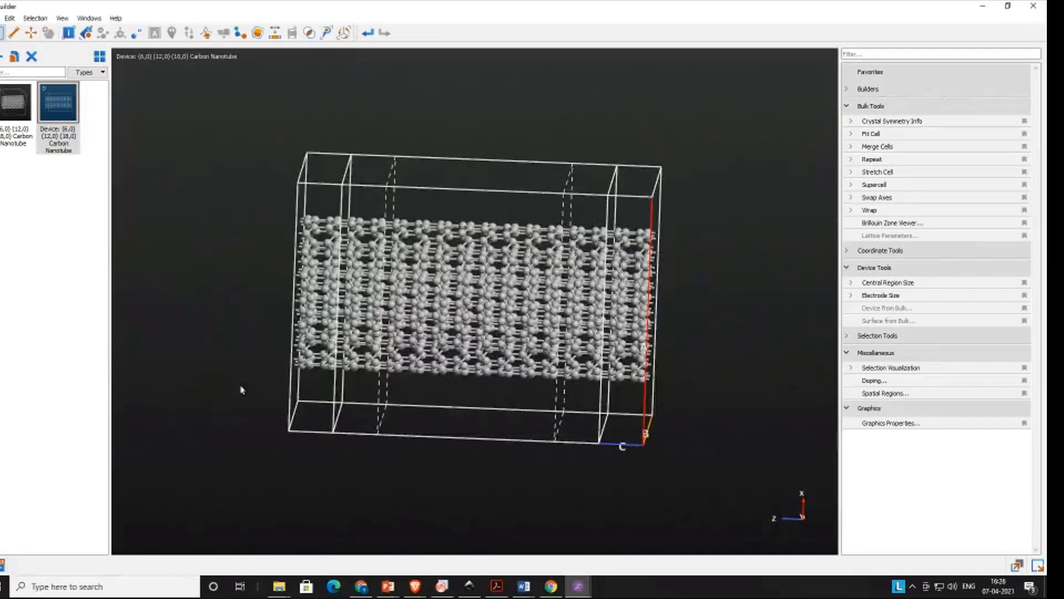
right_drag(248, 435, 296, 445)
right_drag(490, 433, 484, 428)
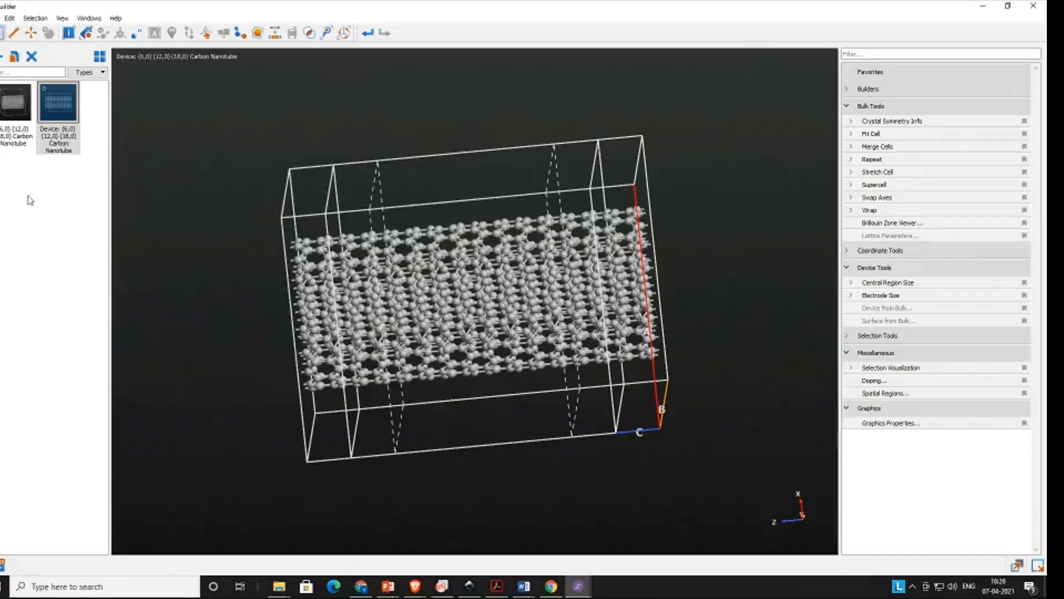
click(274, 35)
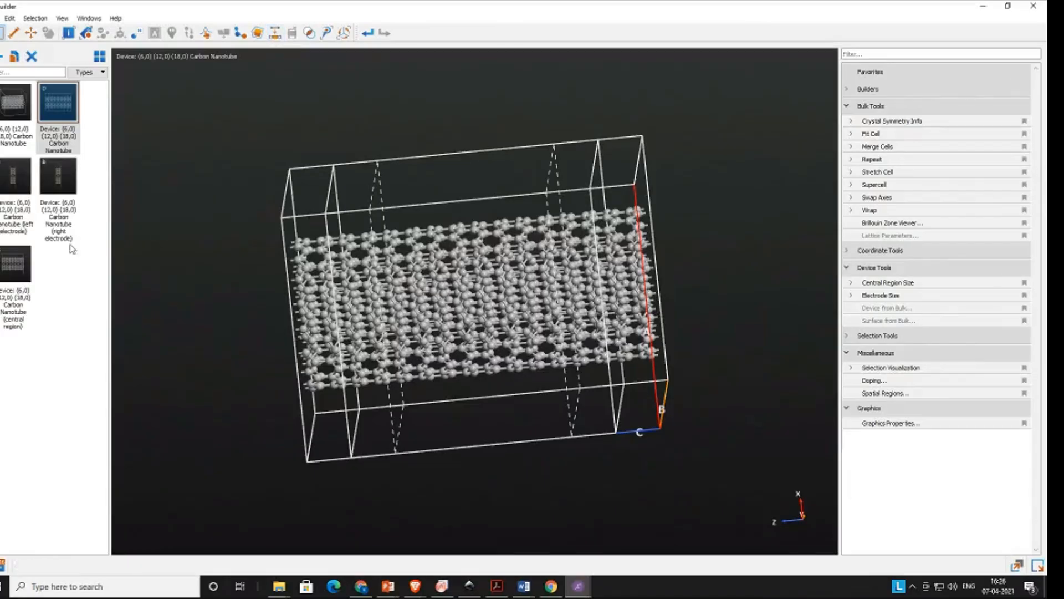
Step: Inspect the split-off left electrode, right electrode and central region configurations in turn, viewing each from the side in 3D
click(10, 177)
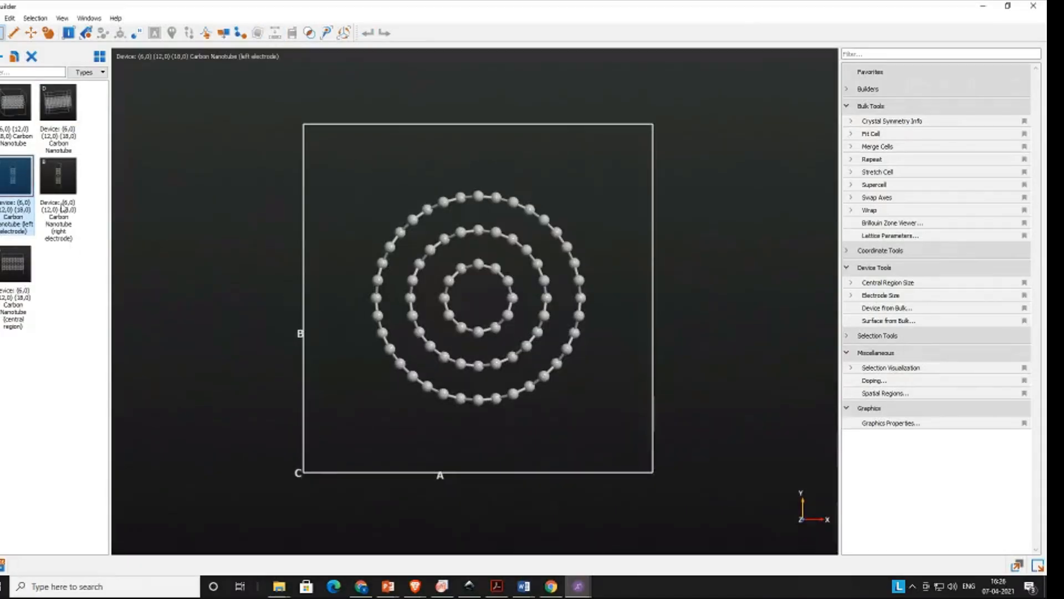
drag(677, 304, 477, 325)
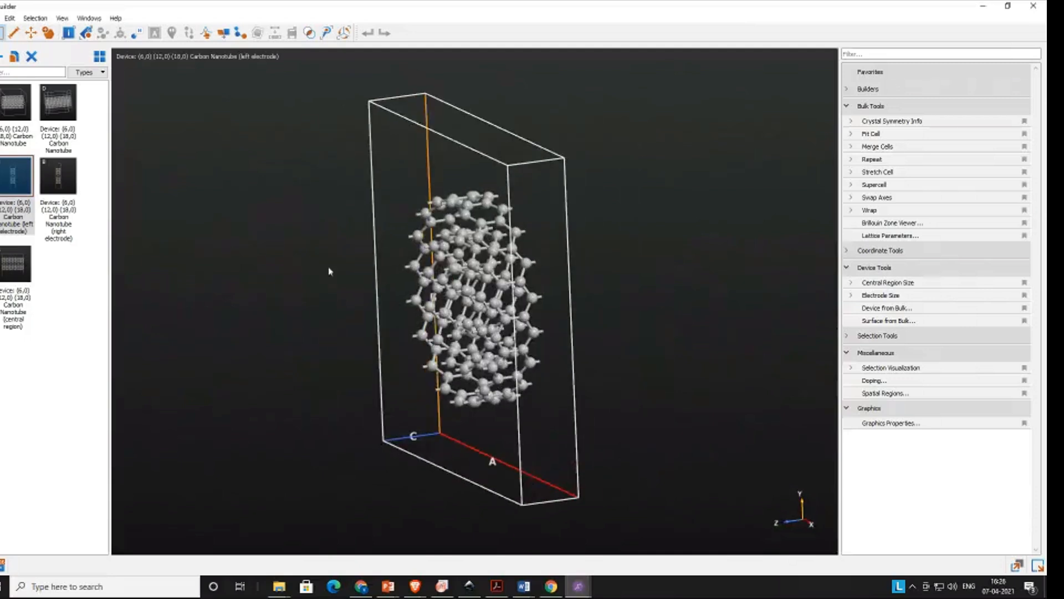
click(49, 188)
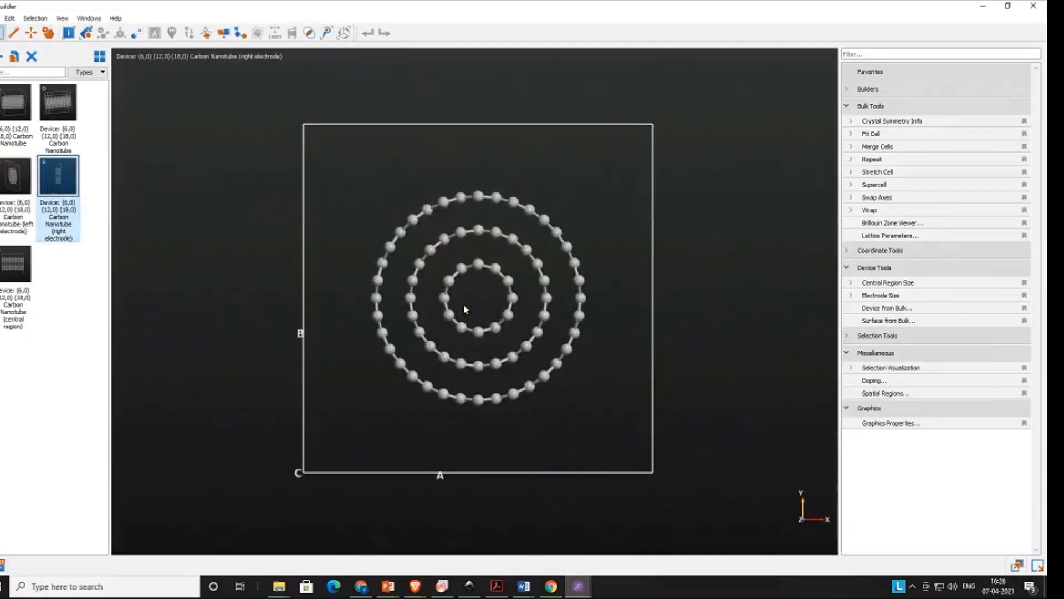
drag(706, 349, 488, 355)
click(14, 280)
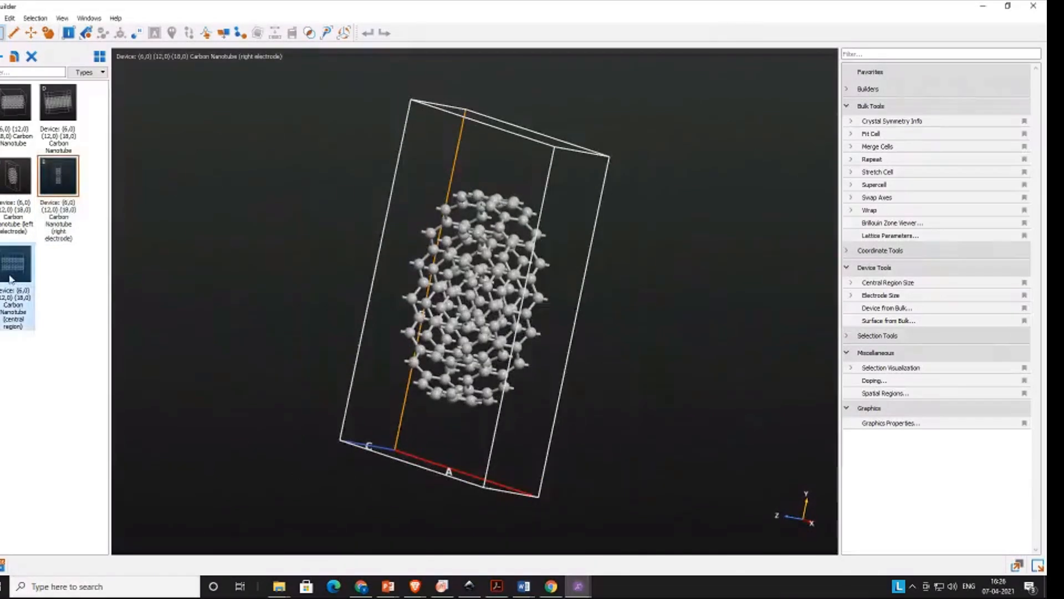
drag(719, 307, 482, 304)
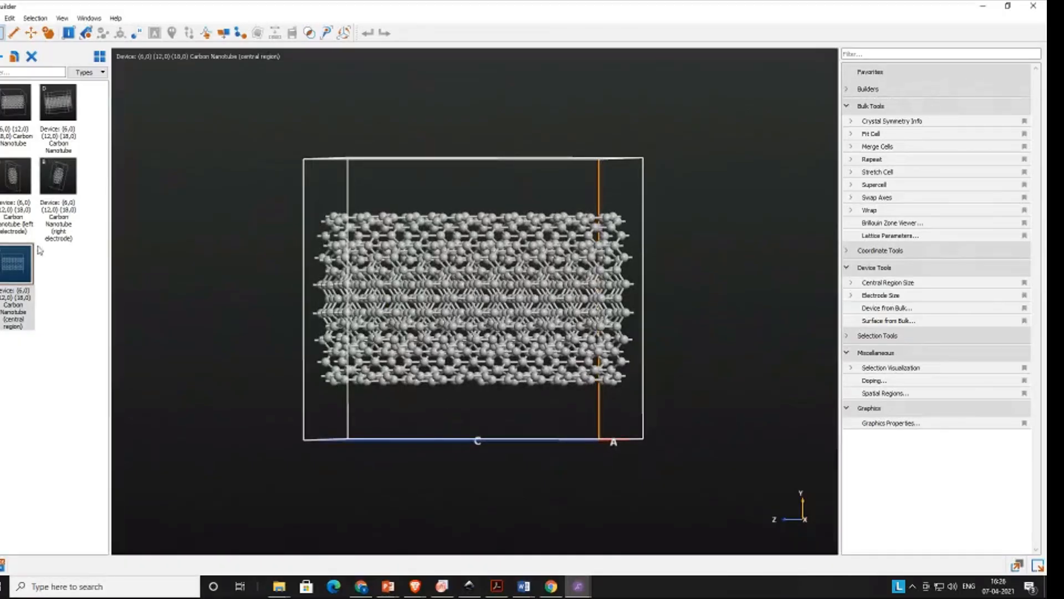
Step: Select the left electrode, right electrode and central region configurations together, and examine the central region alone from an oblique angle
click(25, 219)
ctrl+click(43, 192)
ctrl+click(9, 296)
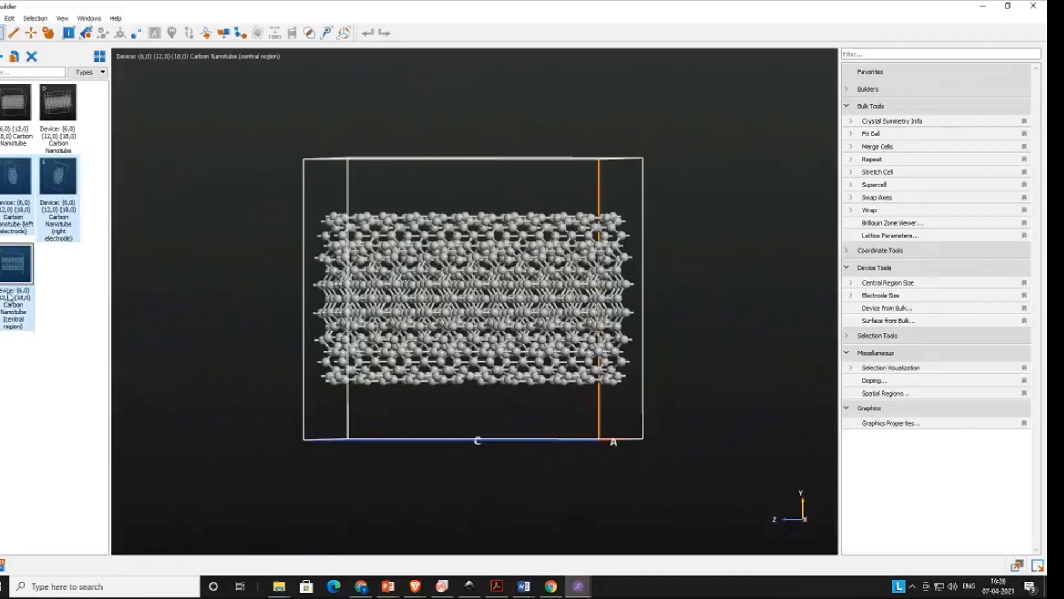
click(23, 282)
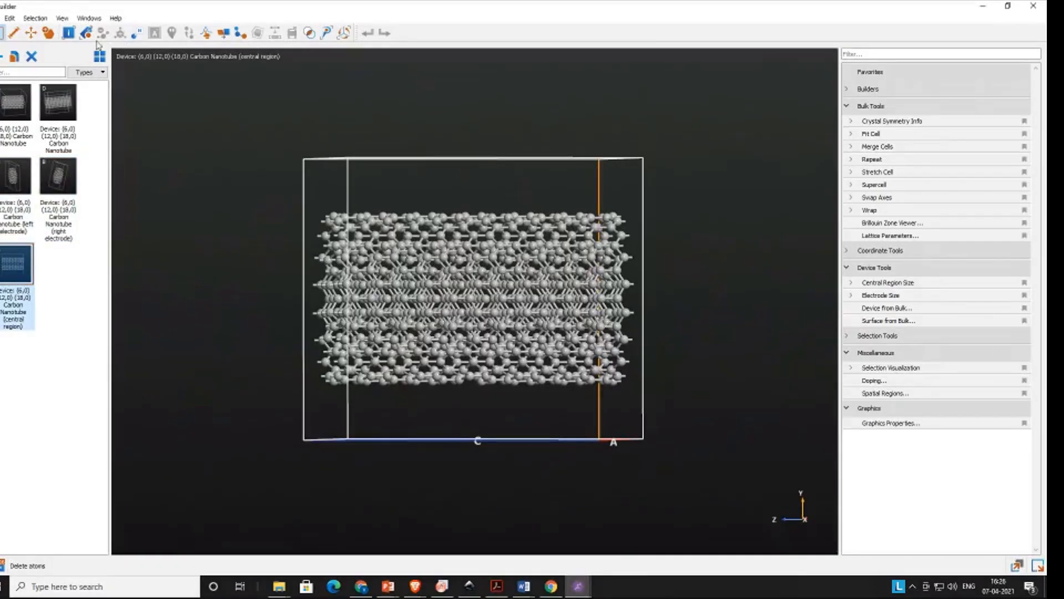
drag(720, 392, 737, 360)
drag(236, 332, 280, 303)
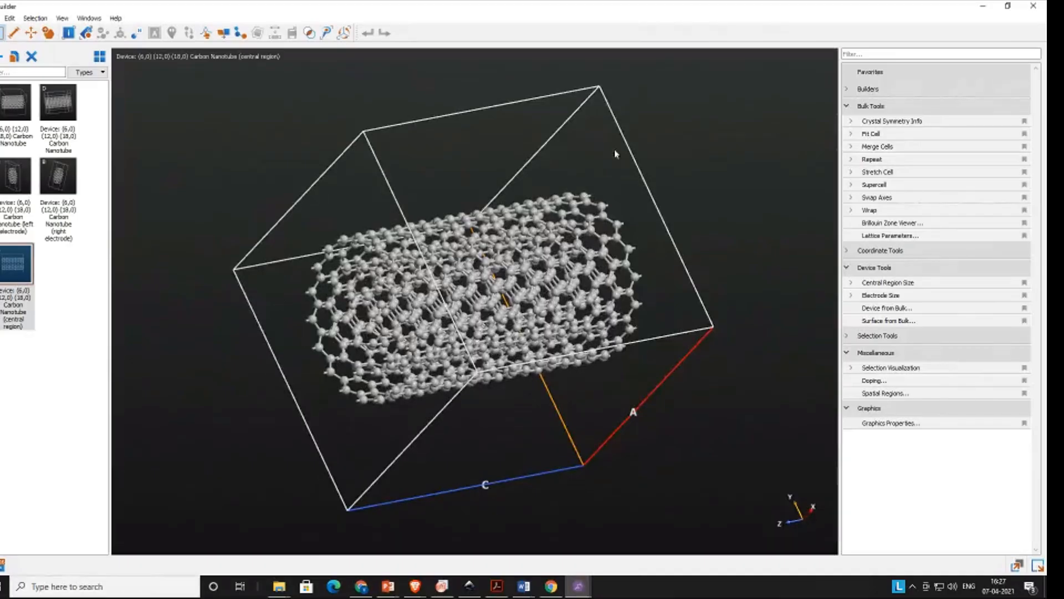
Step: Switch to the Brave browser and return from the 231.png image to the beginning of the Silicon p-n junction tutorial
click(983, 5)
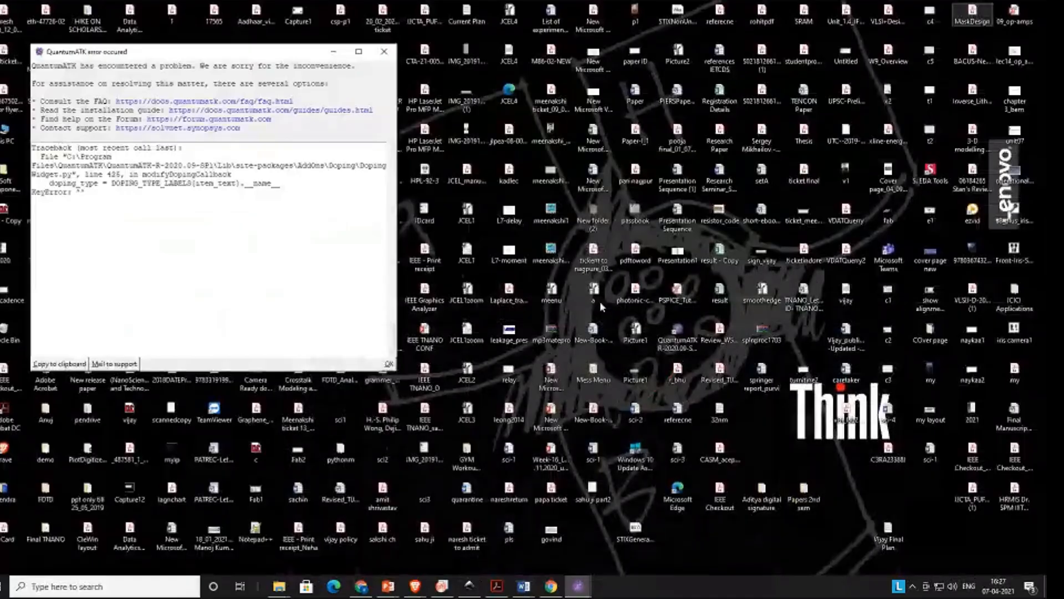
click(416, 589)
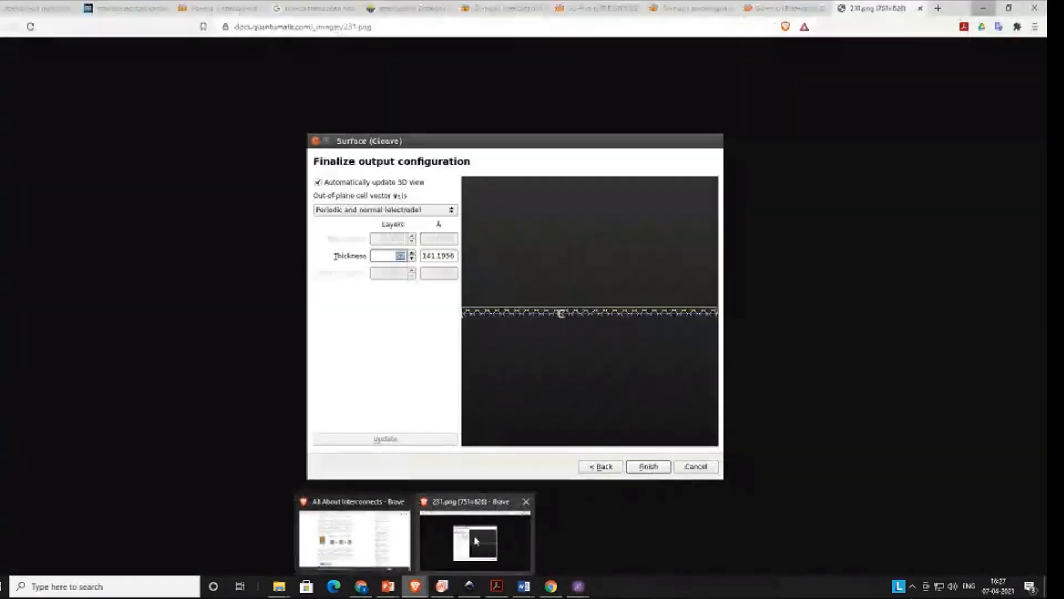
click(475, 541)
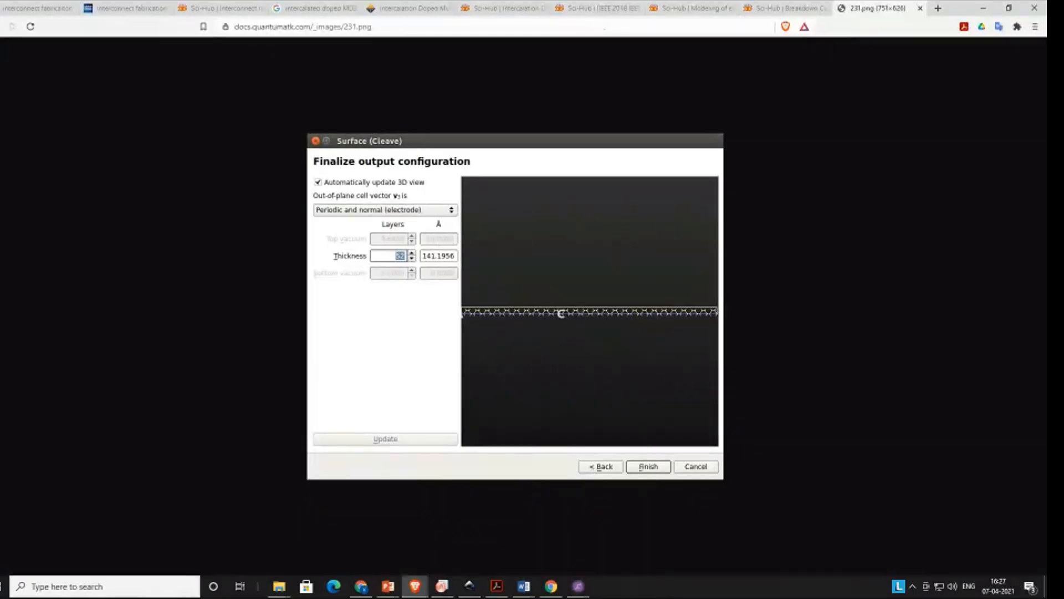
key(alt+Left)
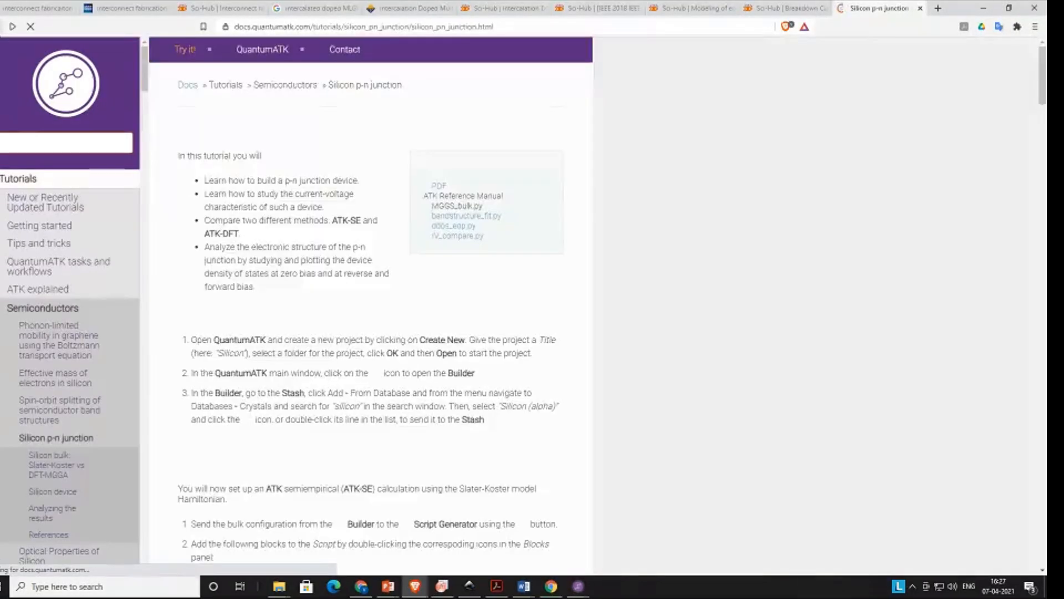
scroll(277, 415, up, 15)
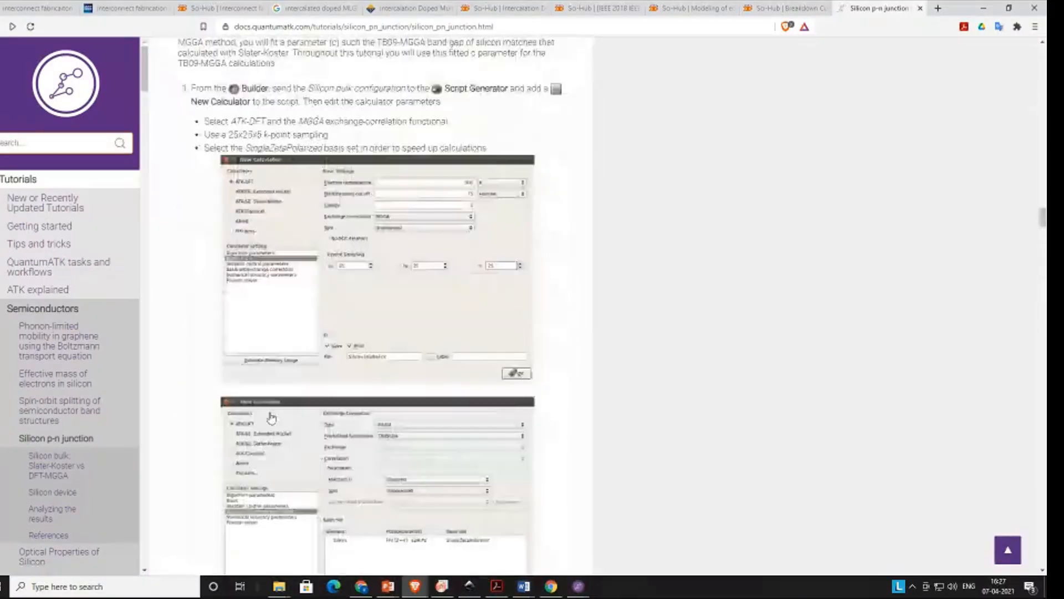
scroll(271, 418, up, 15)
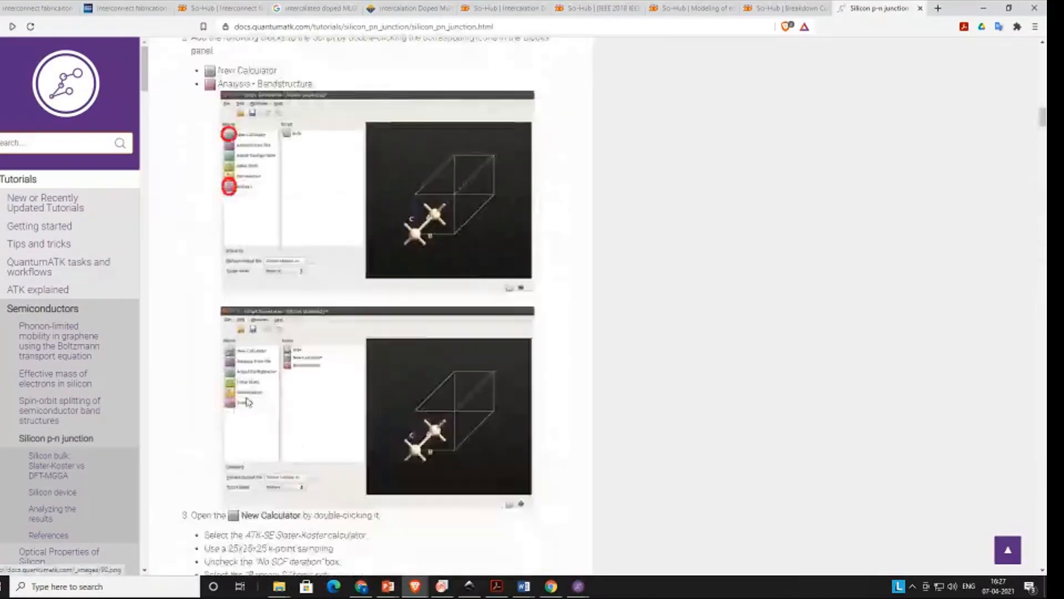
scroll(248, 402, up, 15)
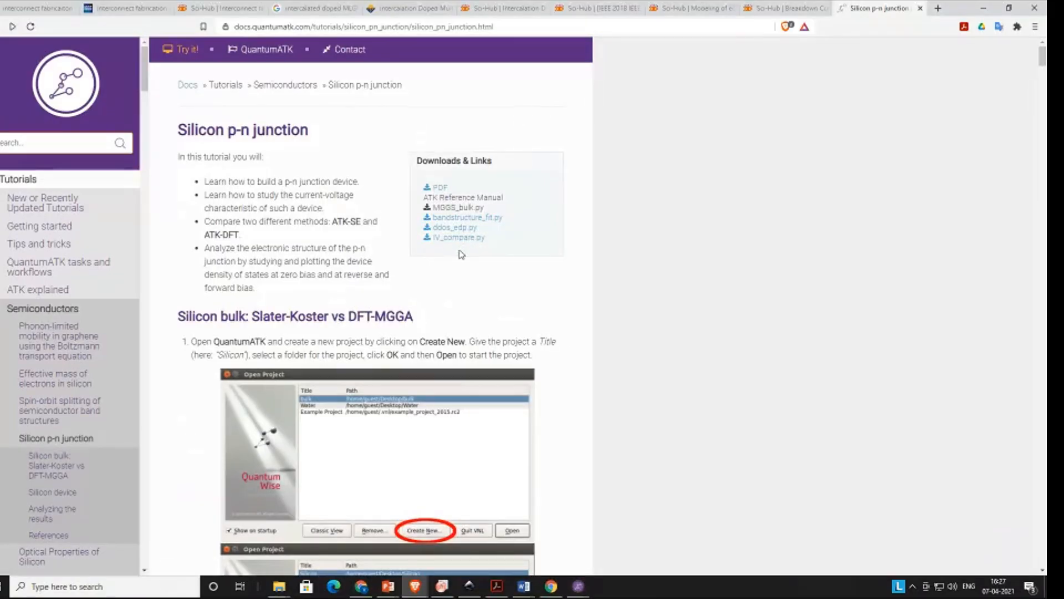
Step: Read through the tutorial's silicon bulk section, covering project setup, the Slater-Koster bandstructure calculation and the DFT-MGGA calculation
scroll(364, 273, down, 2)
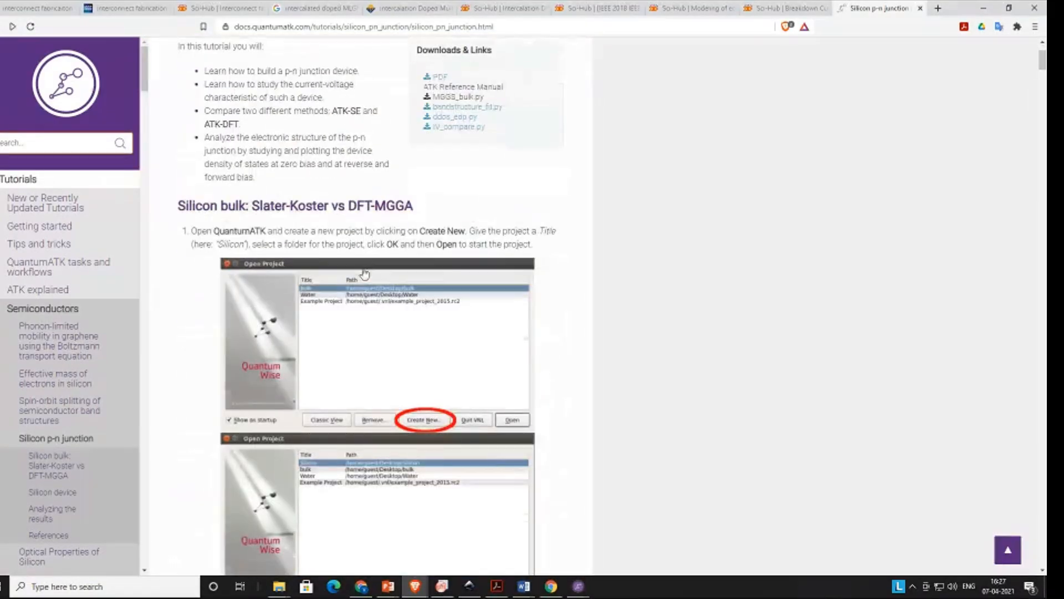
scroll(217, 427, down, 7)
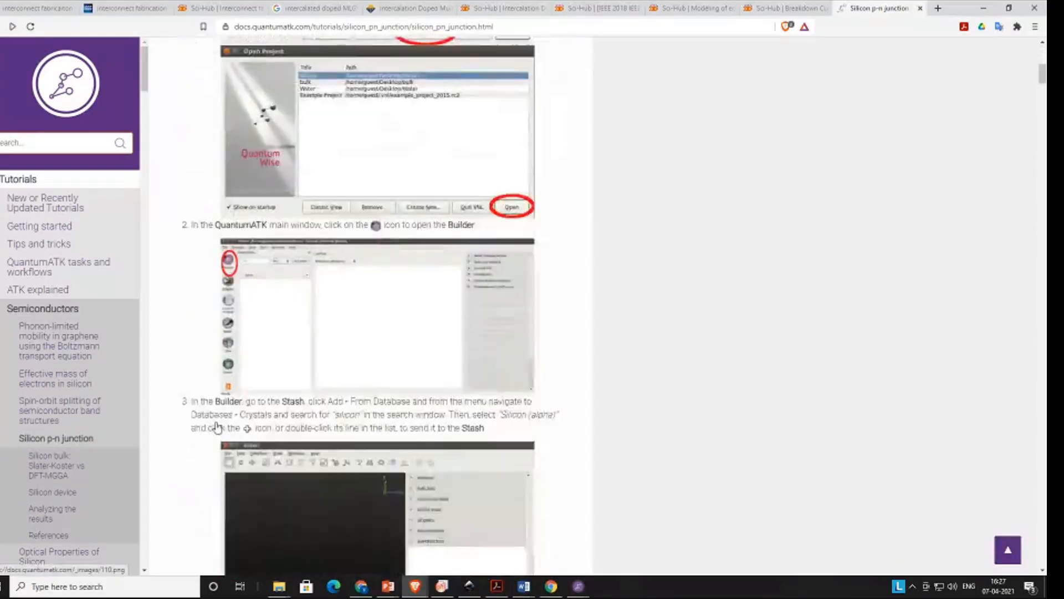
scroll(217, 427, down, 11)
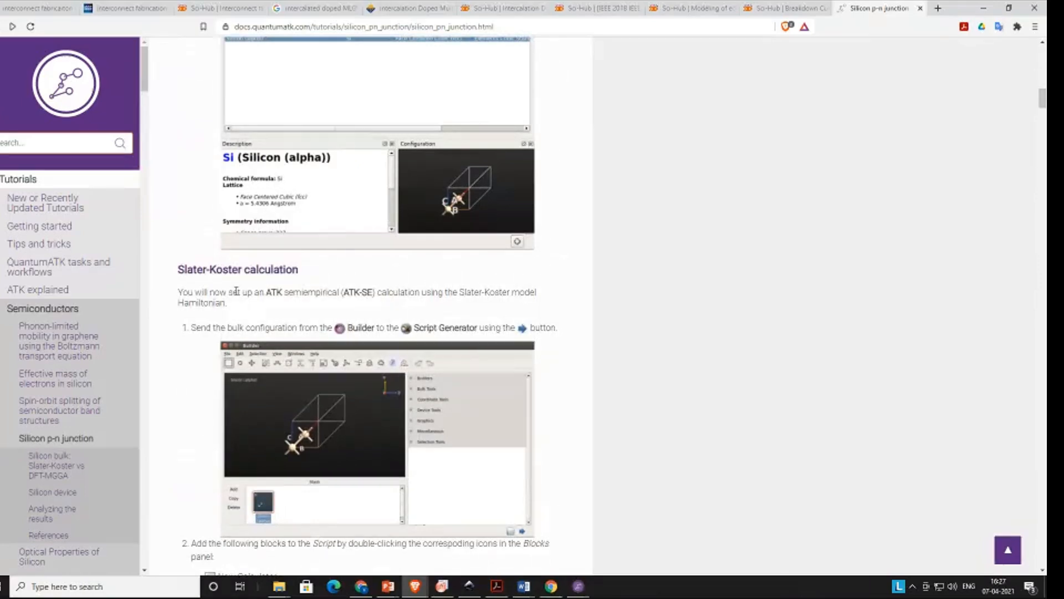
scroll(201, 326, down, 3)
scroll(338, 352, down, 5)
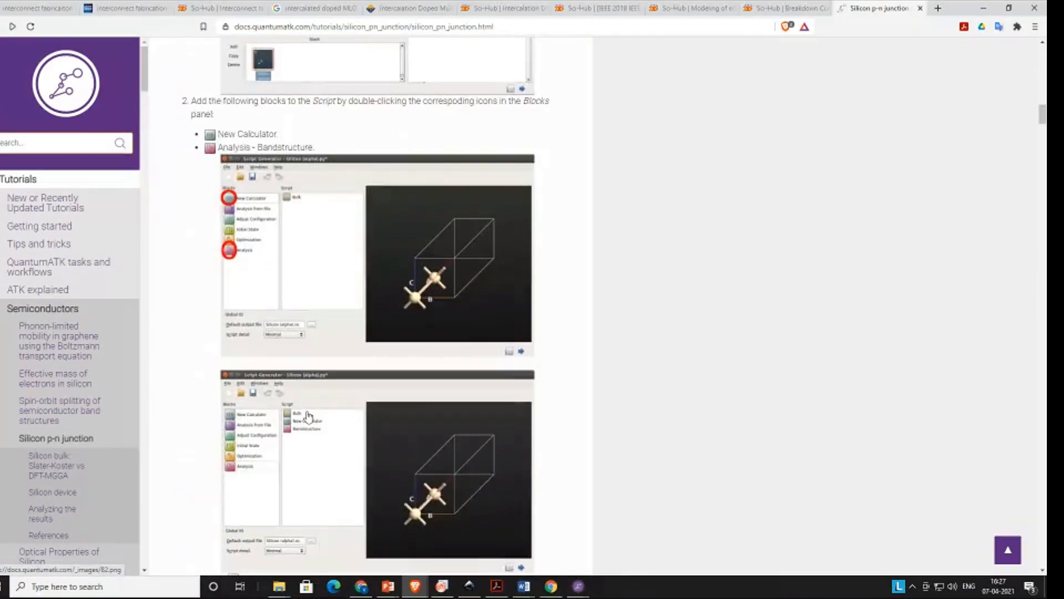
scroll(344, 377, down, 4)
scroll(374, 335, down, 10)
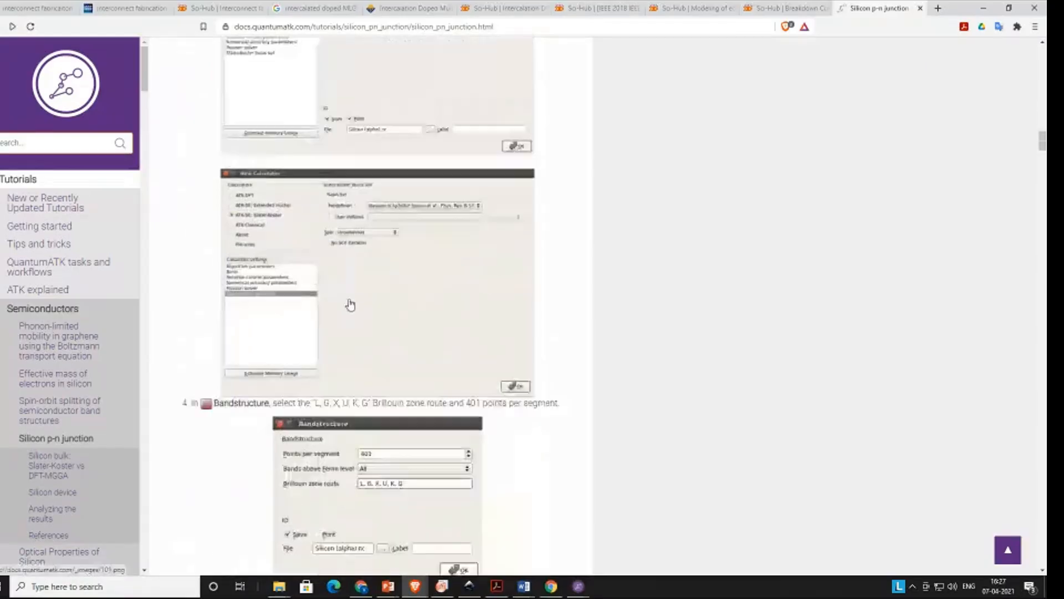
scroll(350, 303, down, 13)
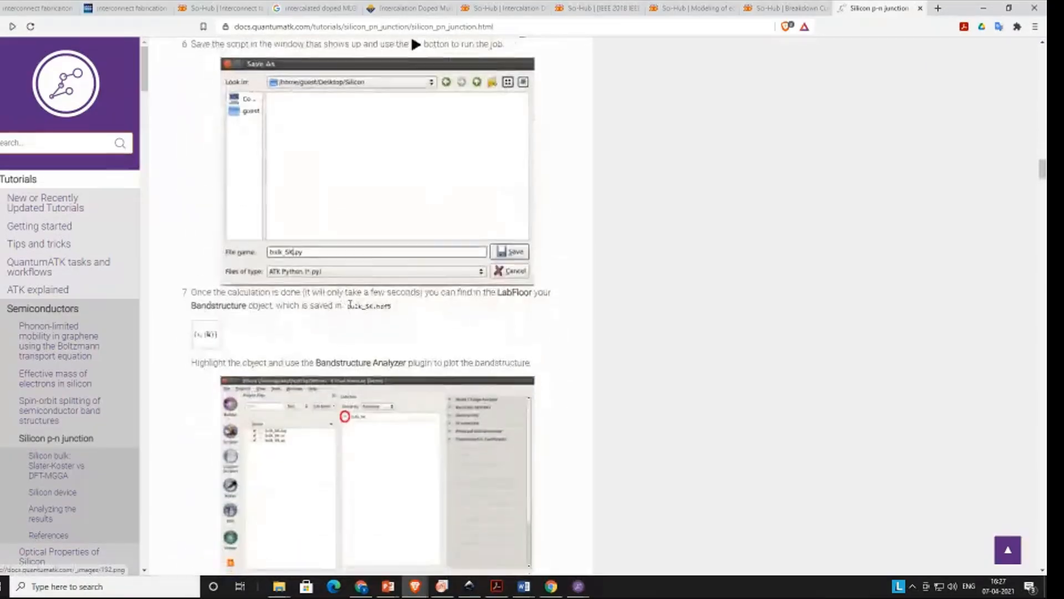
scroll(351, 309, down, 4)
scroll(400, 302, down, 2)
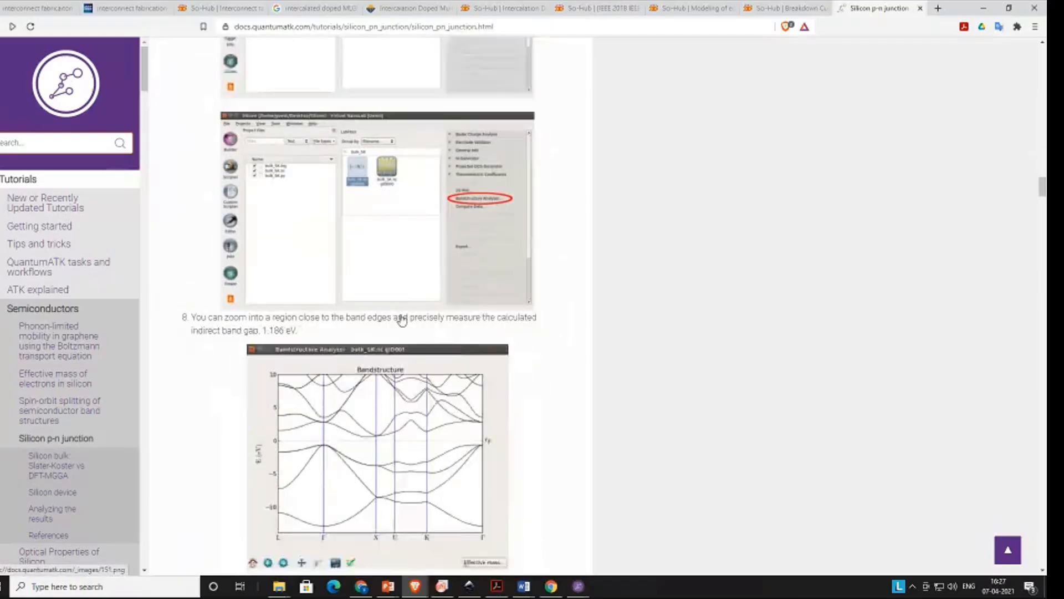
scroll(352, 439, down, 4)
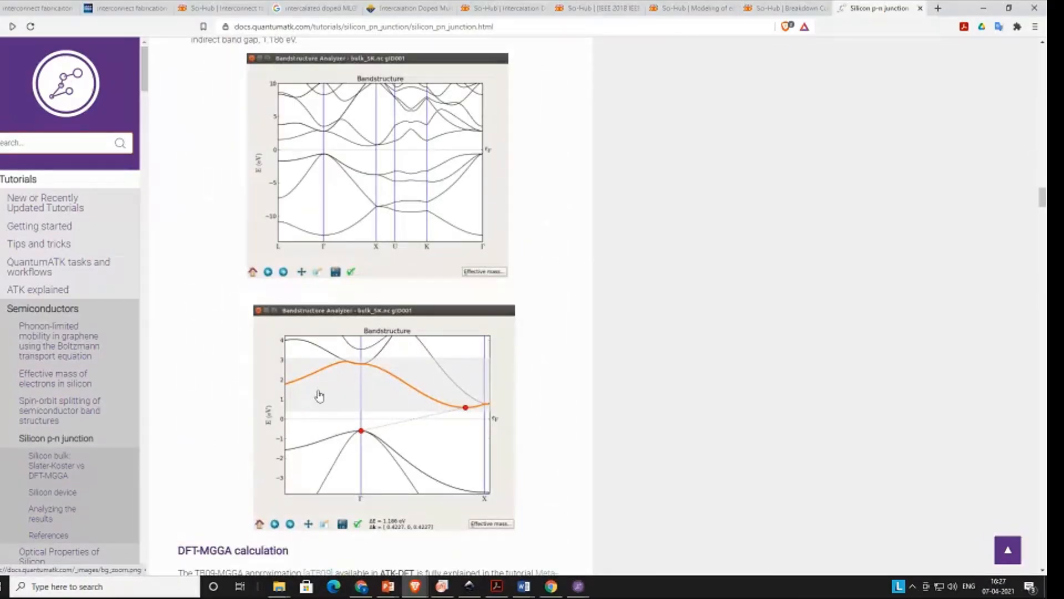
scroll(405, 426, down, 1)
scroll(405, 425, down, 11)
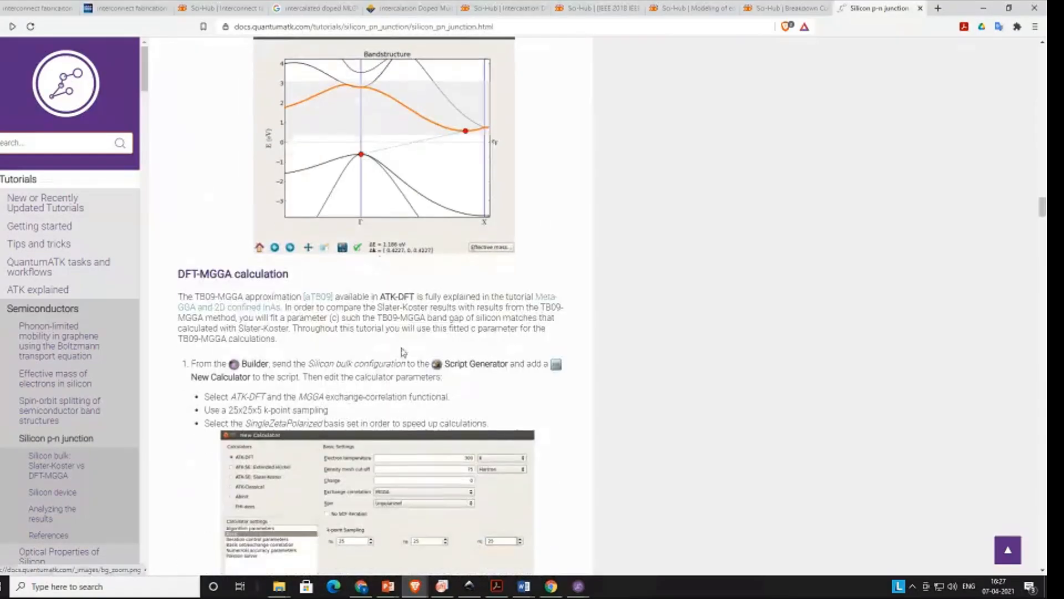
scroll(403, 353, down, 20)
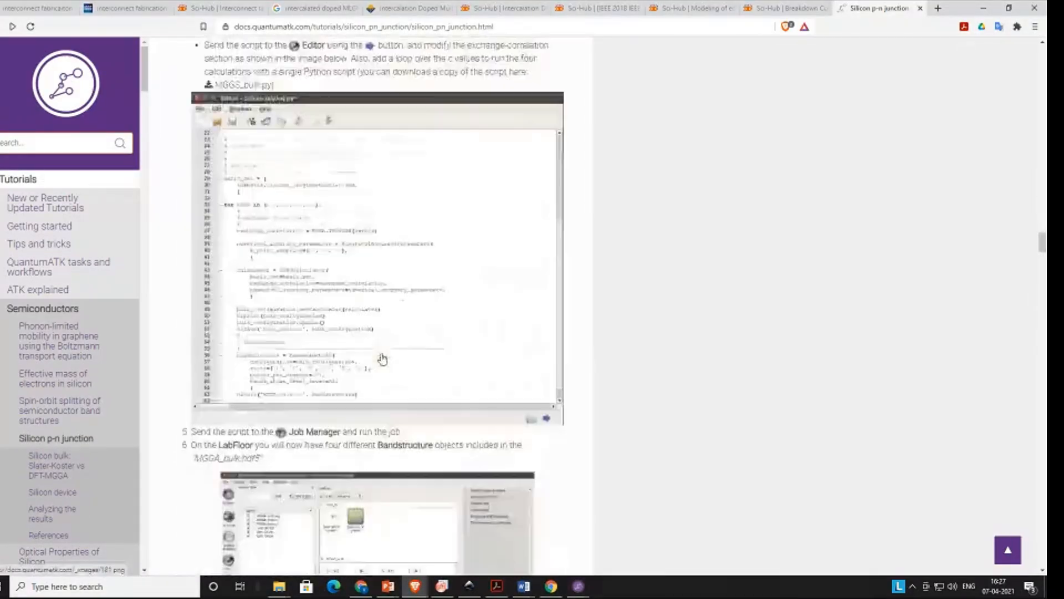
scroll(382, 359, down, 7)
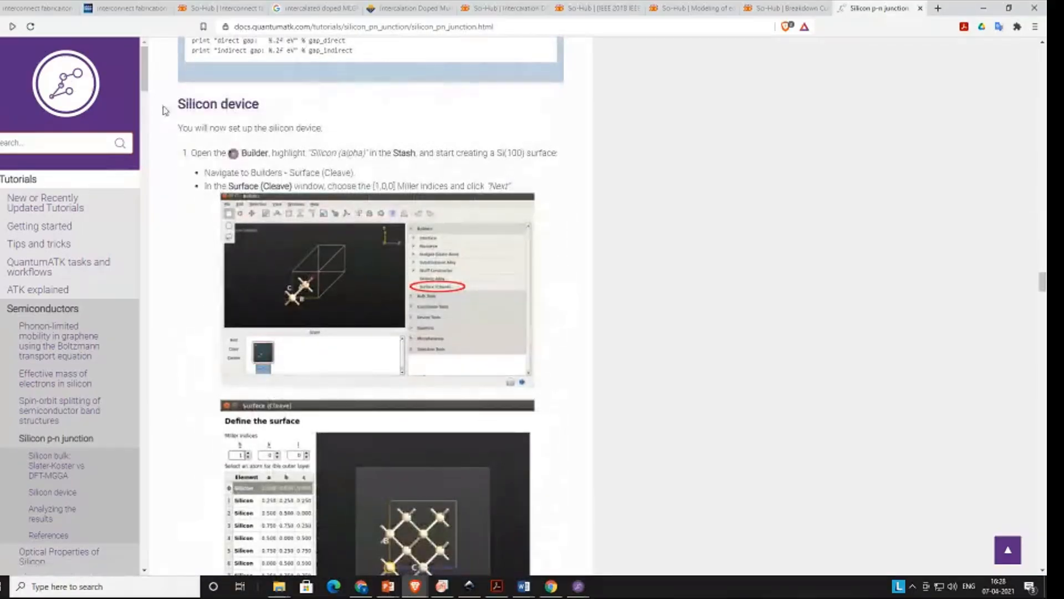
Step: Highlight the "Silicon device" heading and examine the Surface (Cleave) instructions through to the 52-layer thickness setting
drag(176, 105, 261, 111)
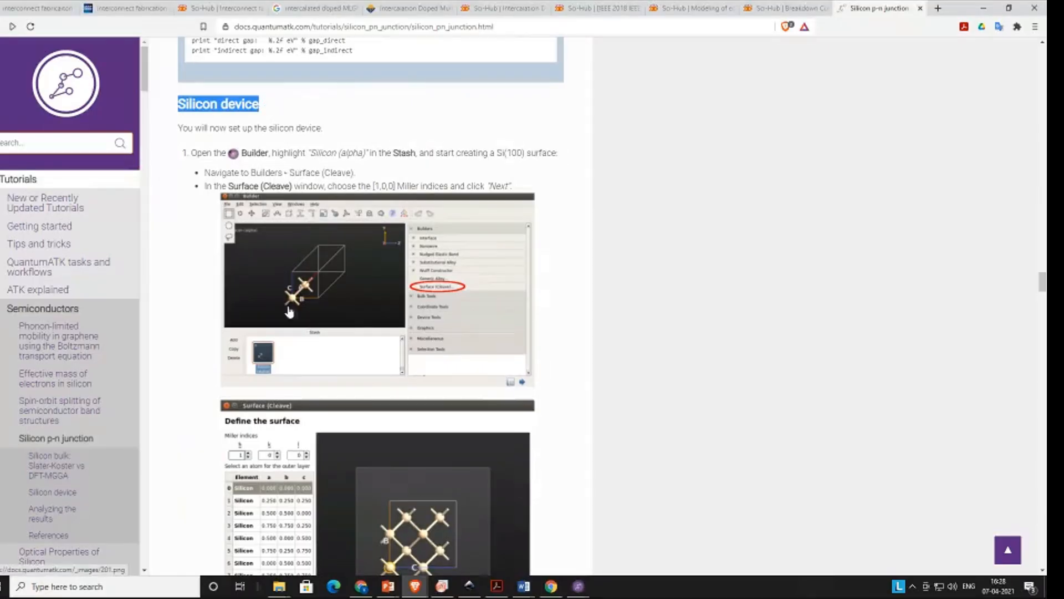
scroll(283, 305, down, 1)
scroll(276, 299, down, 1)
scroll(306, 297, up, 3)
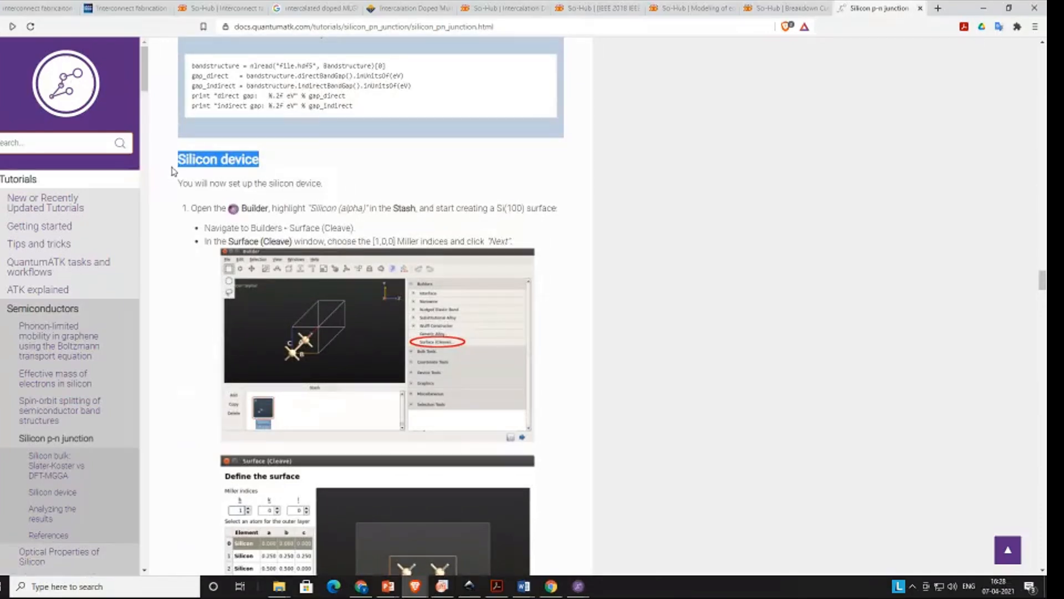
scroll(261, 244, down, 2)
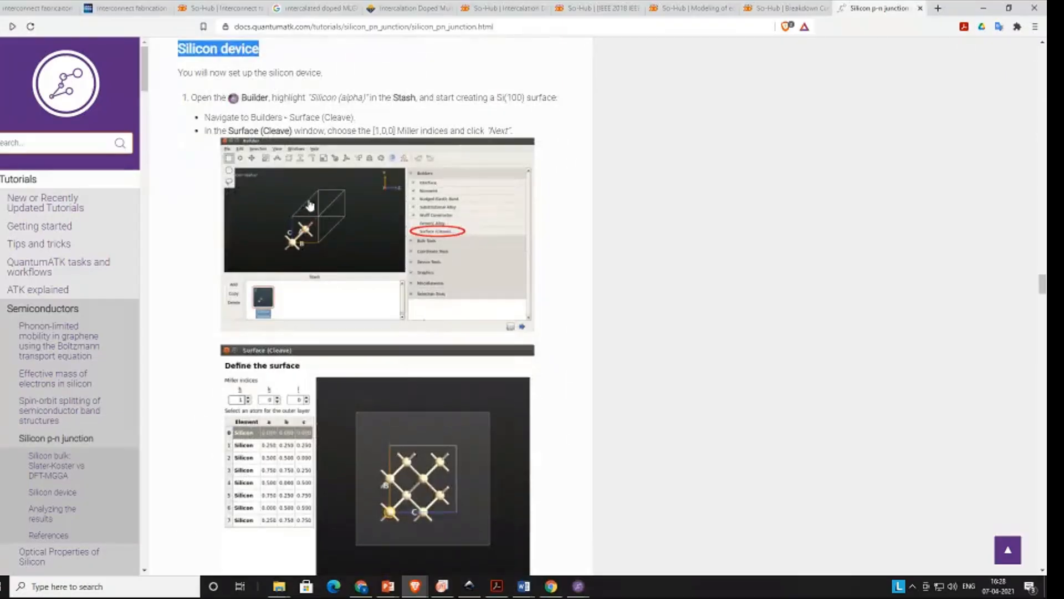
scroll(314, 340, down, 4)
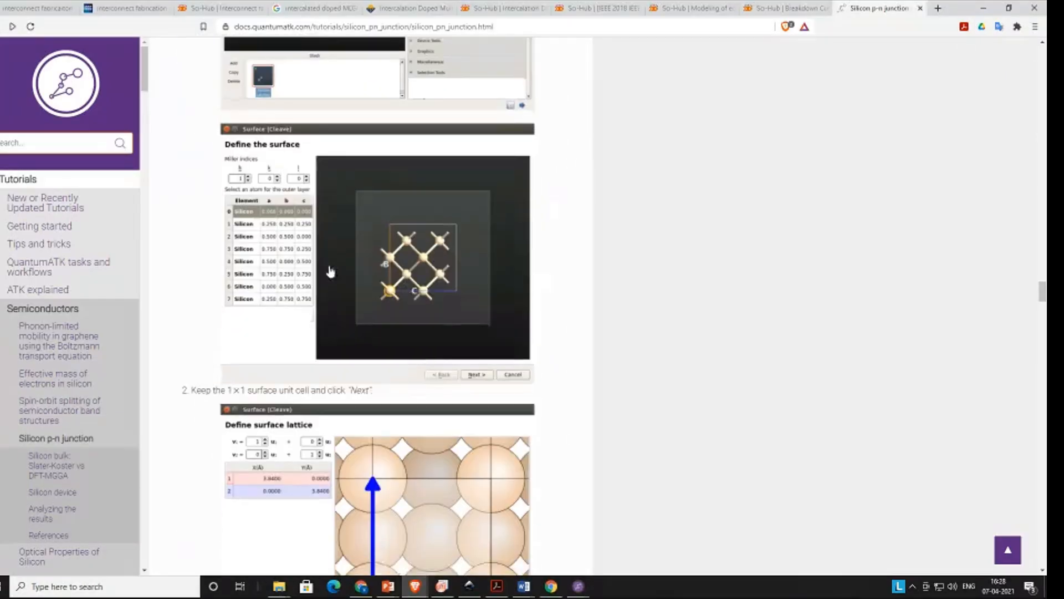
scroll(387, 430, down, 5)
scroll(387, 418, down, 5)
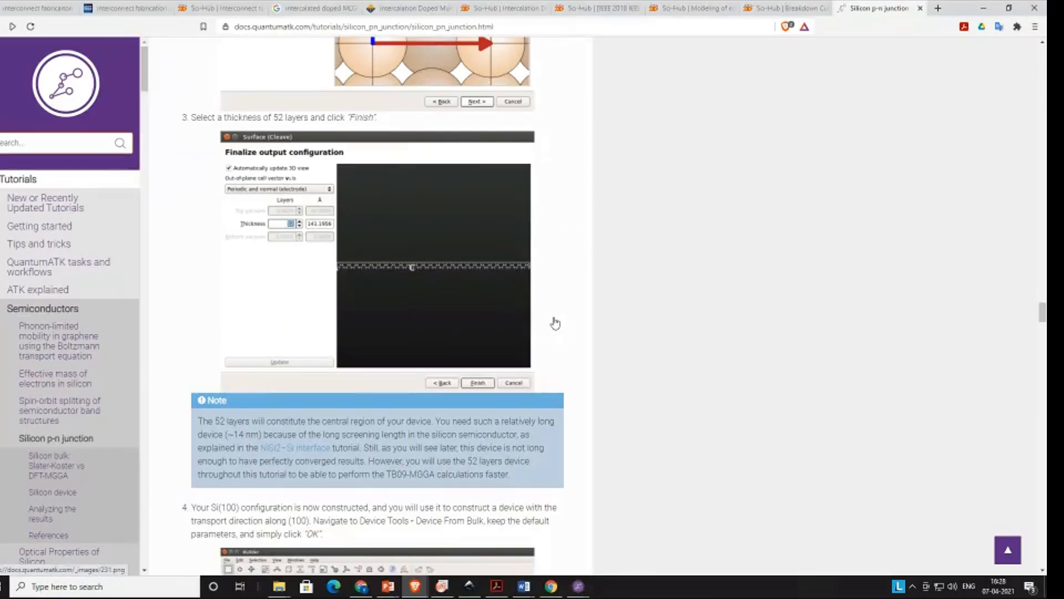
scroll(555, 321, up, 1)
Step: Review the tutorial's Device From Bulk, doping tag, Slater-Koster IV curve and silicon junction doping instructions
scroll(555, 321, down, 10)
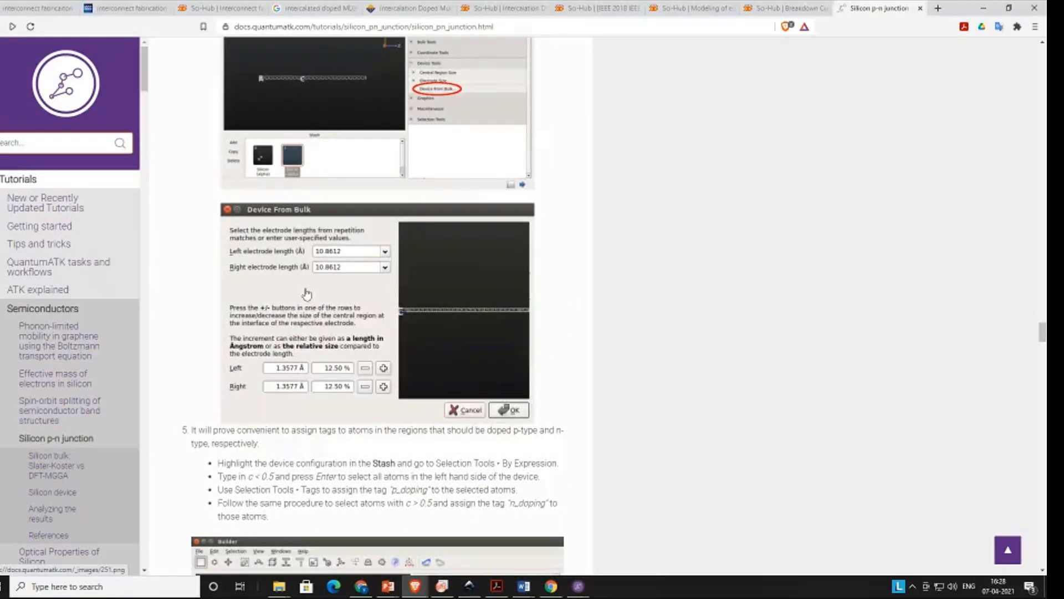
scroll(303, 290, down, 5)
scroll(425, 376, down, 9)
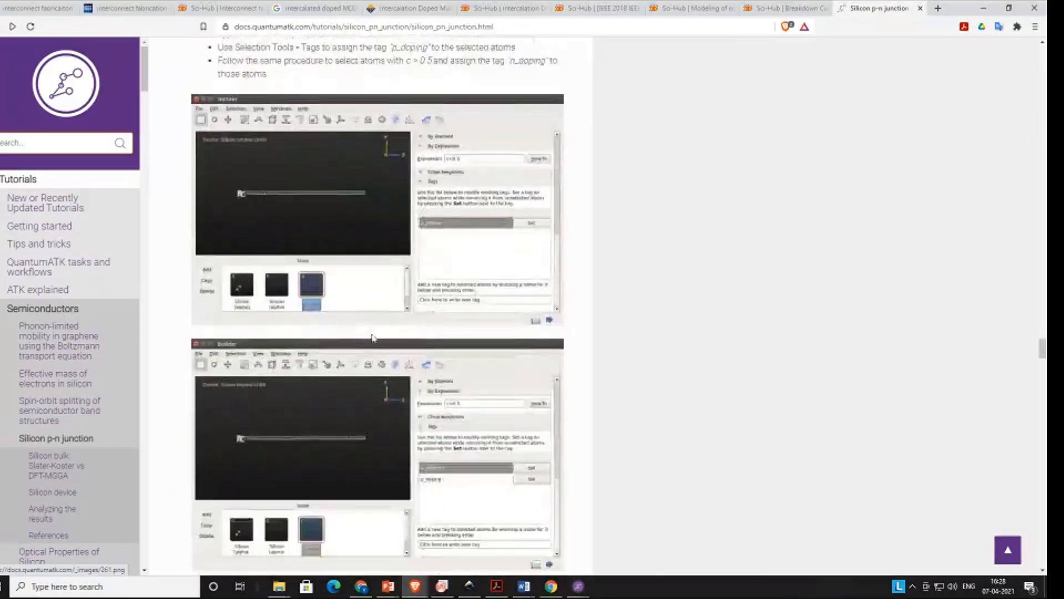
scroll(255, 348, down, 3)
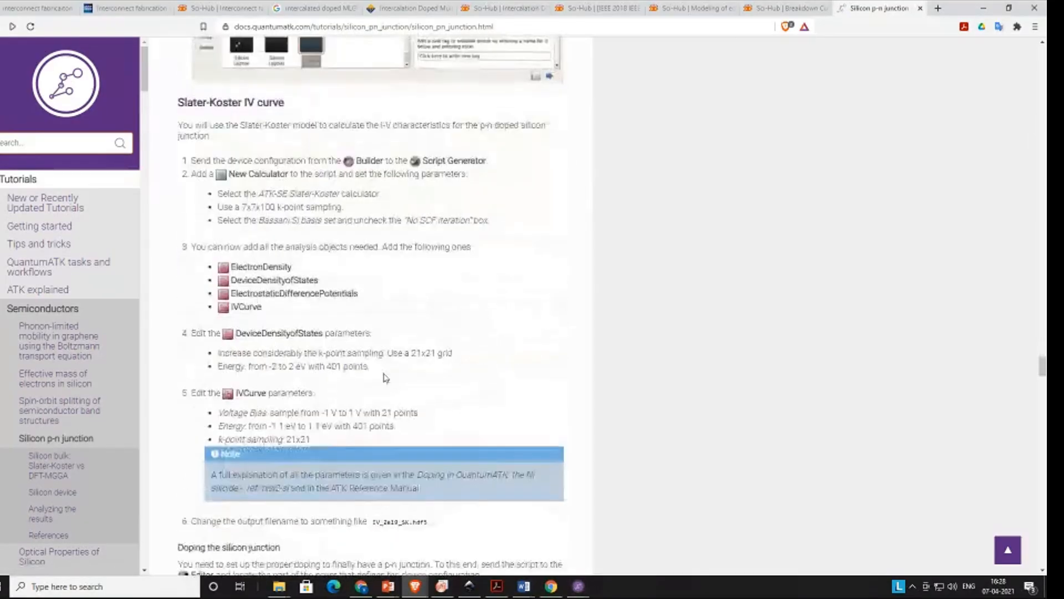
scroll(293, 332, down, 15)
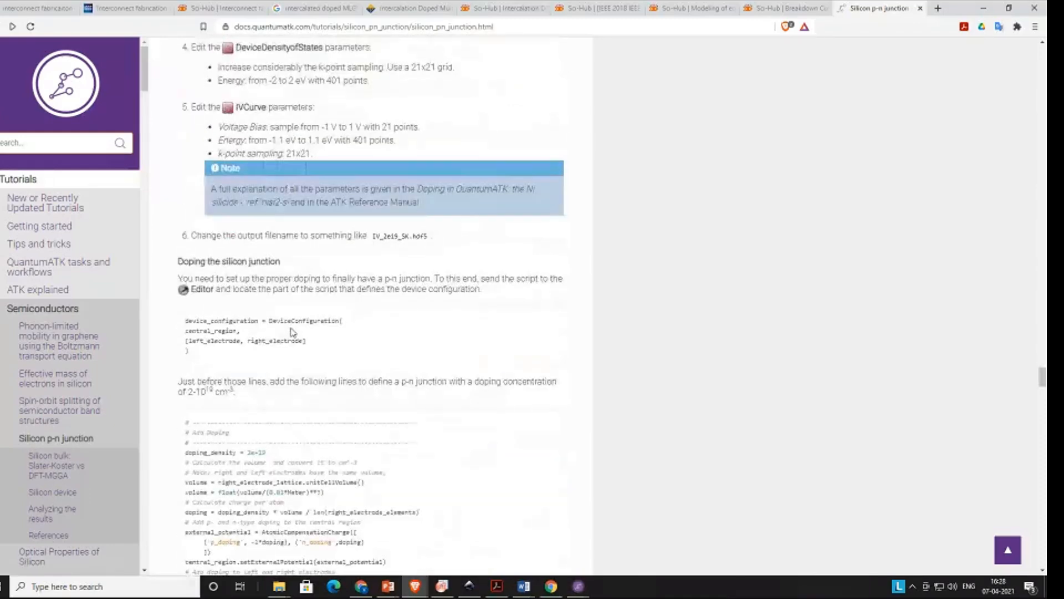
Step: Review the tutorial's IV curve comparison, Device Density of States section, Analysis from File instructions and the density-of-states plots under bias
scroll(226, 375, down, 14)
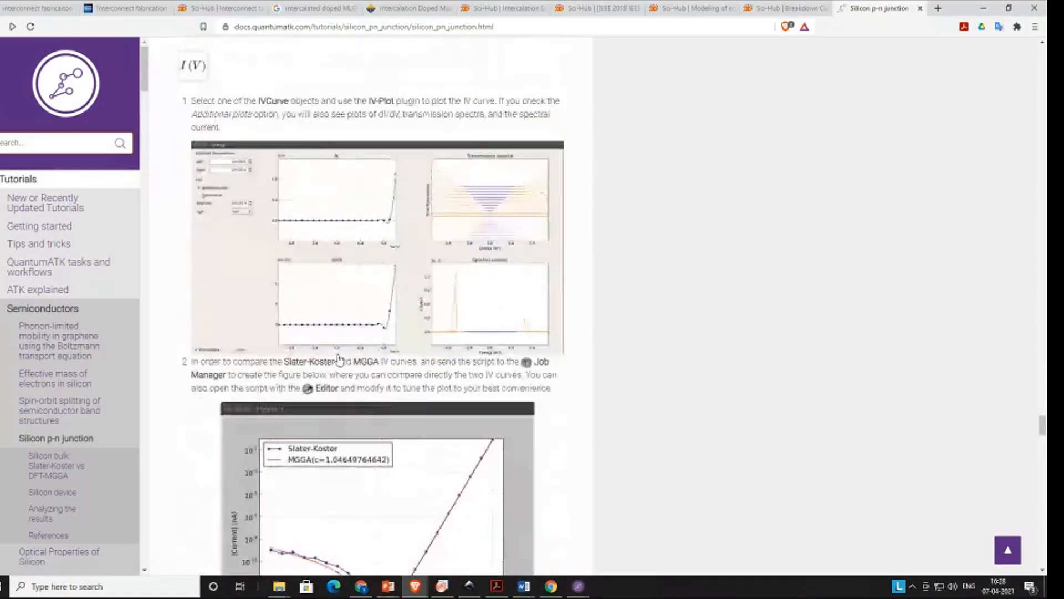
scroll(340, 361, down, 10)
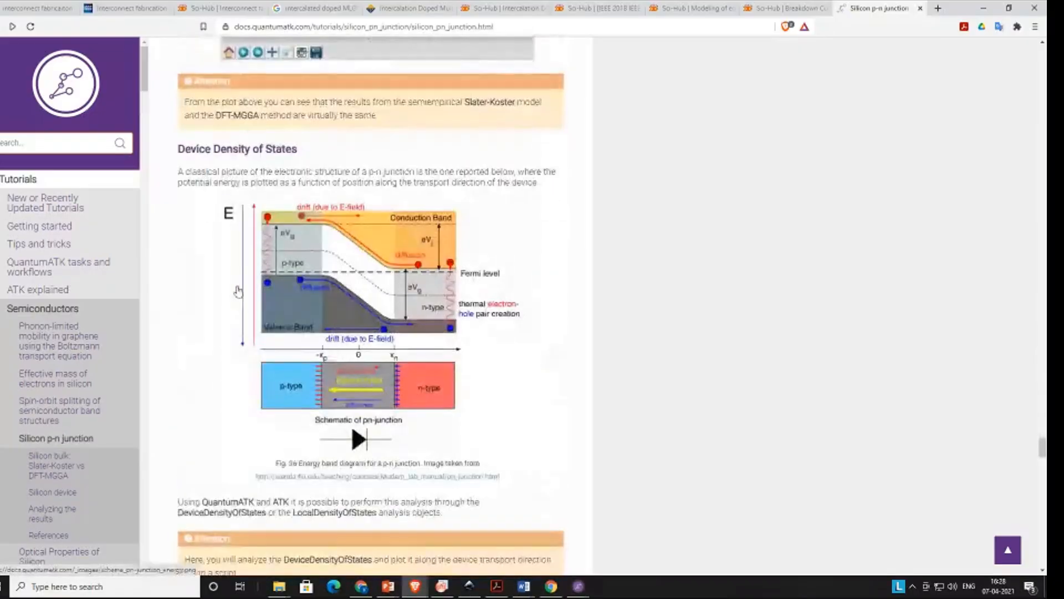
scroll(410, 366, down, 6)
scroll(419, 369, down, 20)
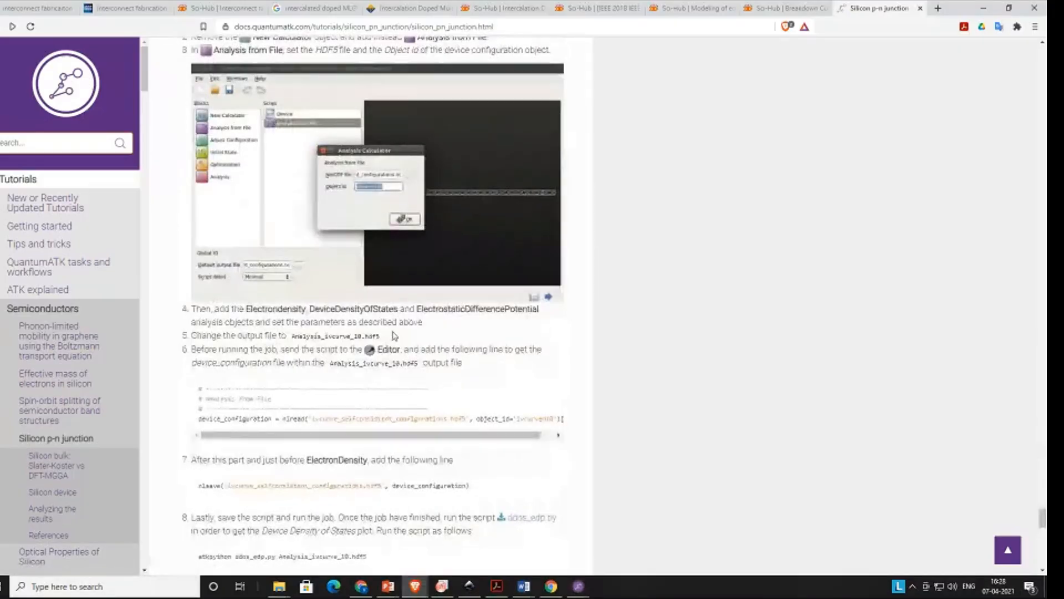
scroll(394, 335, up, 15)
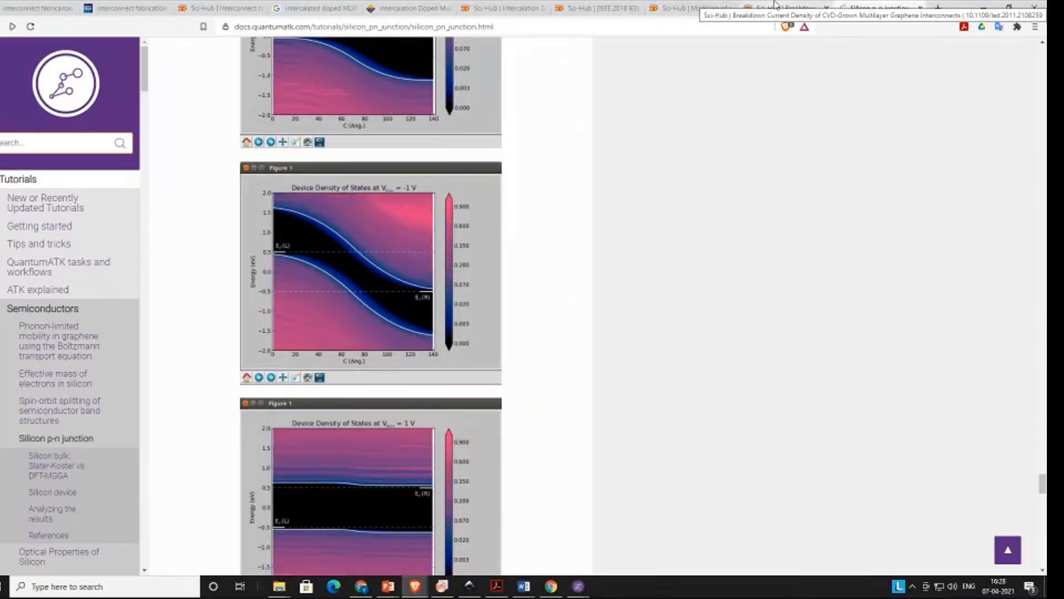
Step: Close the Silicon p-n junction tutorial page and minimize the browser after a brief look at the graphene interconnects paper
click(775, 6)
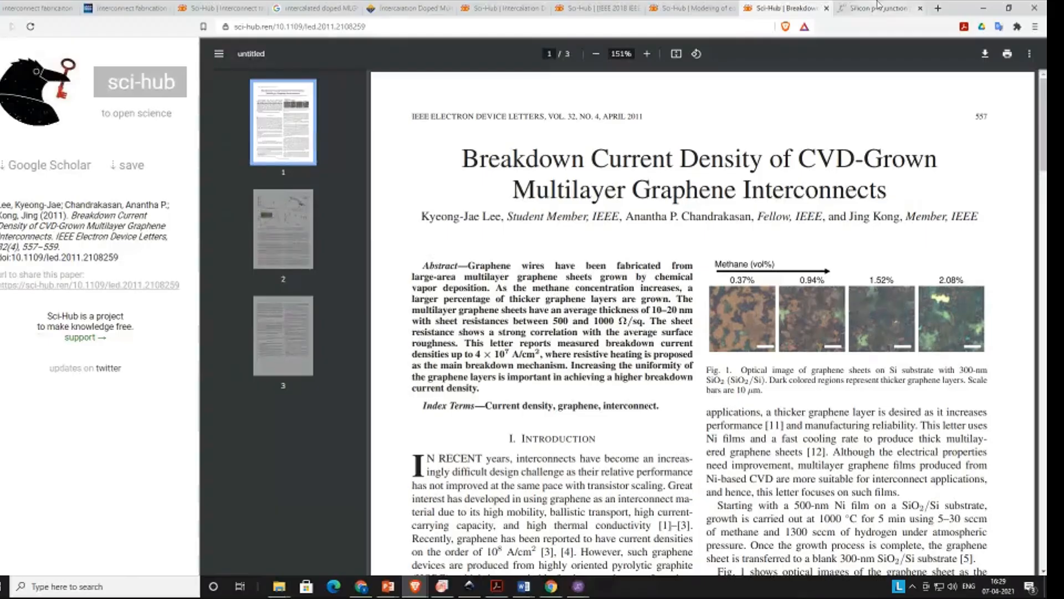
click(878, 7)
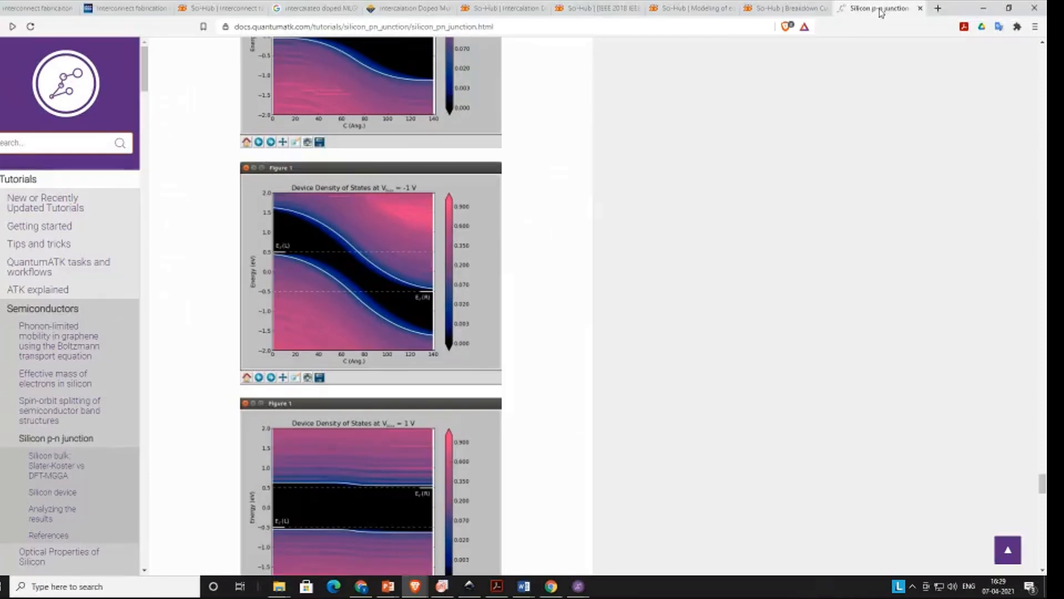
click(922, 8)
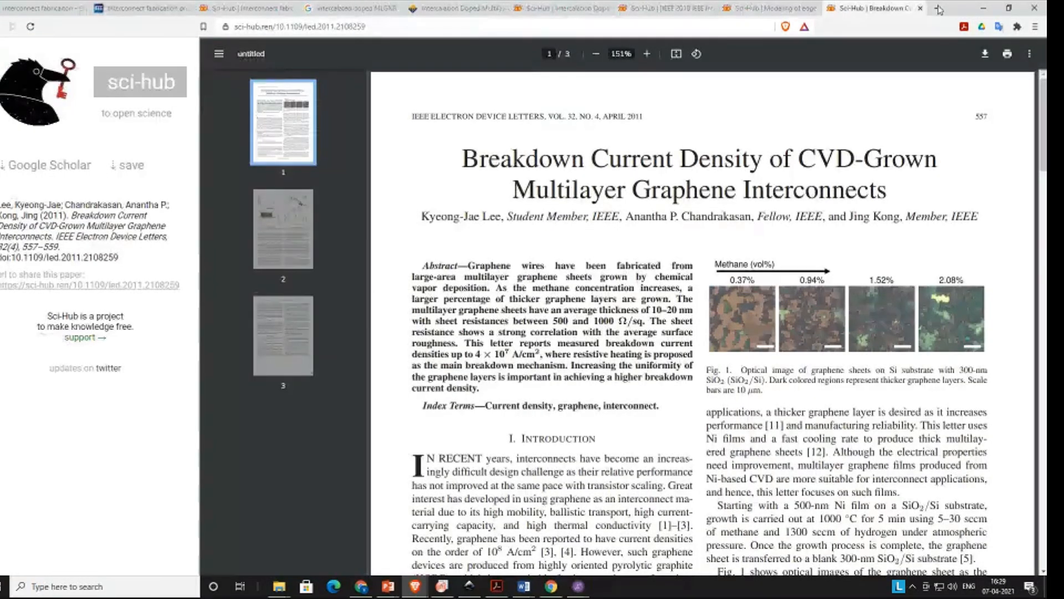
click(982, 8)
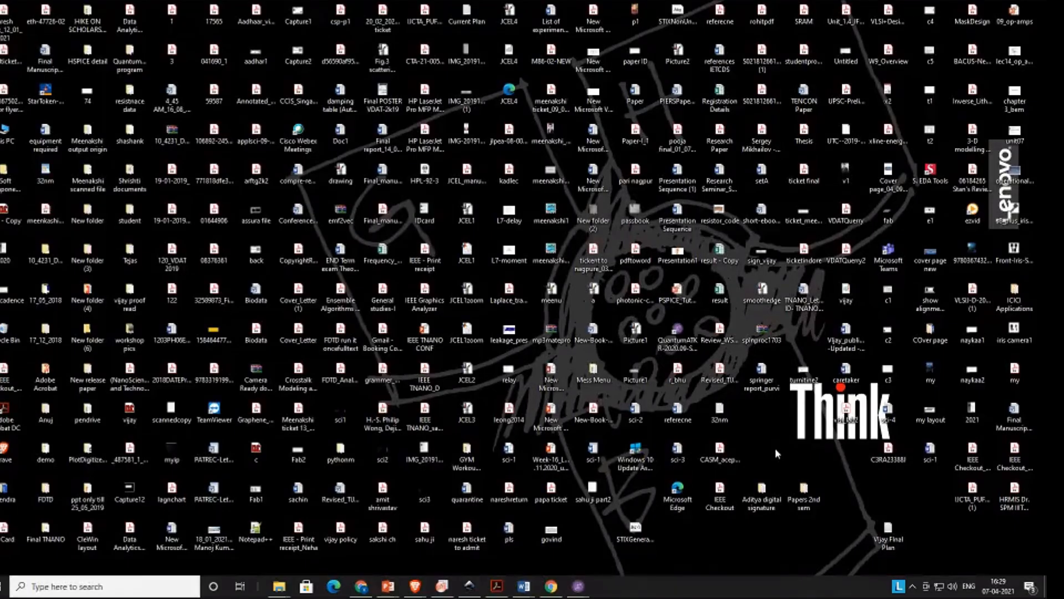
Step: Switch to the QuantumATK Script Generator window holding the (6,0) (12,0) (18,0) carbon nanotube device script
mouse_move(578, 586)
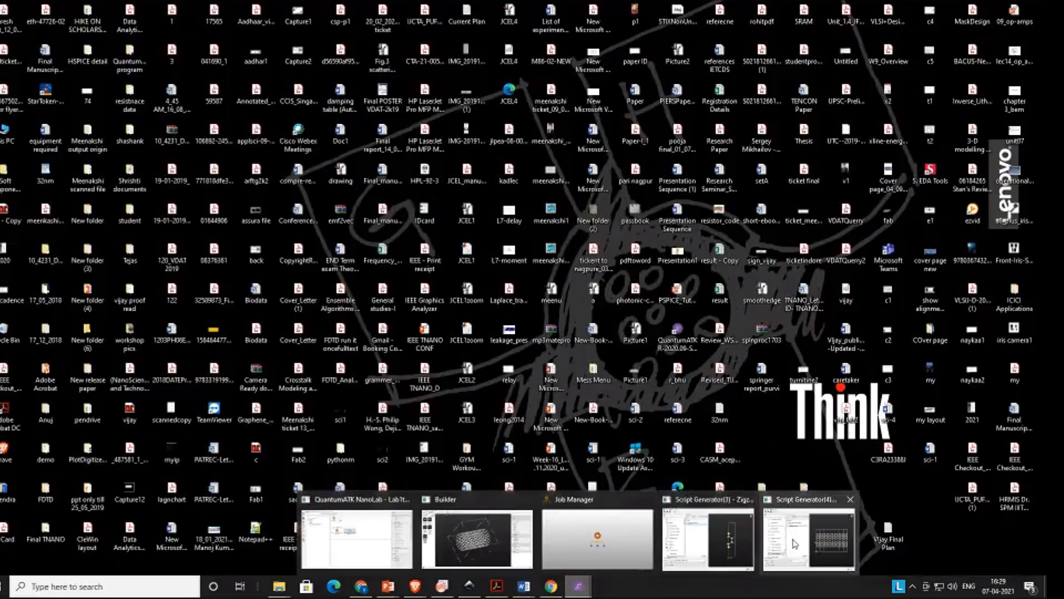
mouse_move(797, 543)
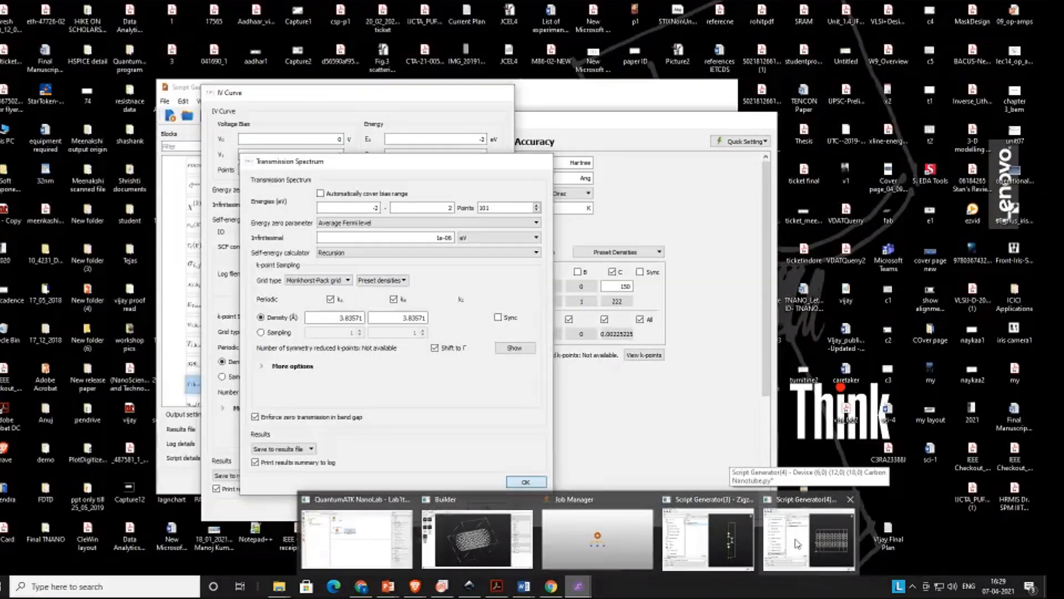
click(796, 540)
Step: Switch to Chrome and stop sharing the screen in the Google Meet session
mouse_move(561, 582)
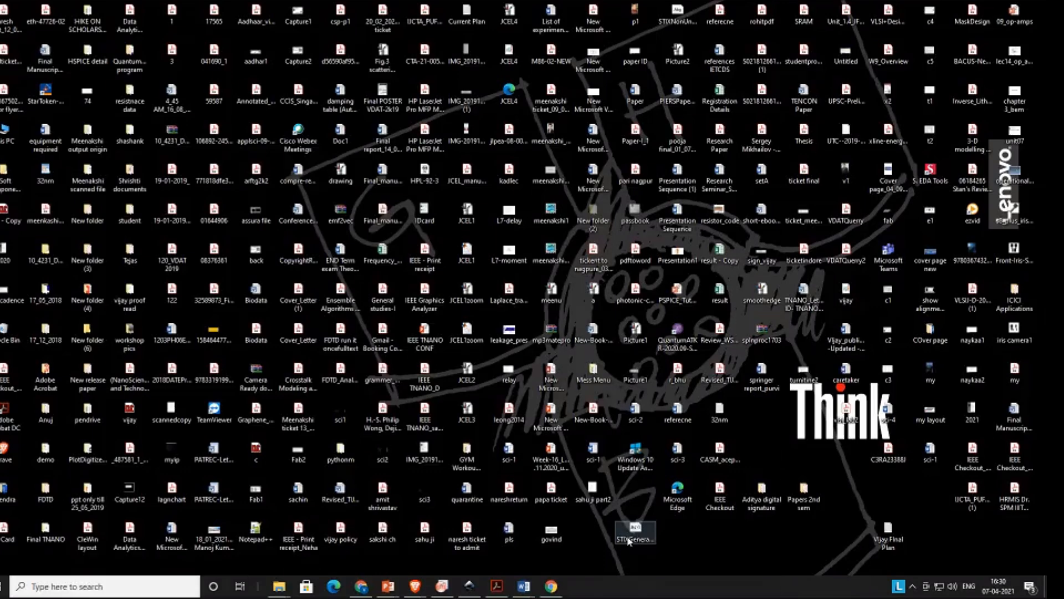
click(552, 586)
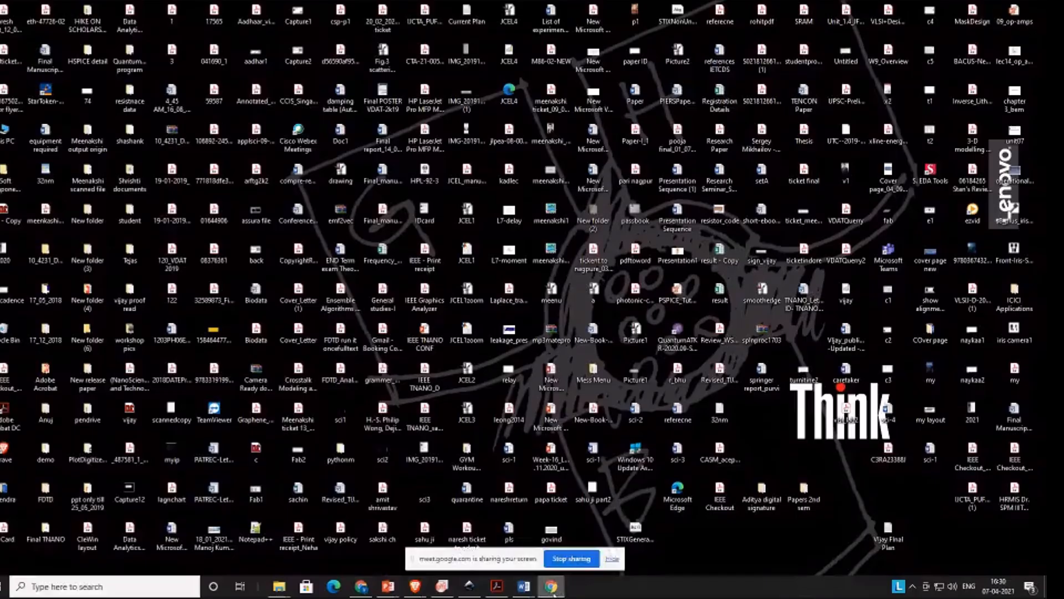
click(567, 559)
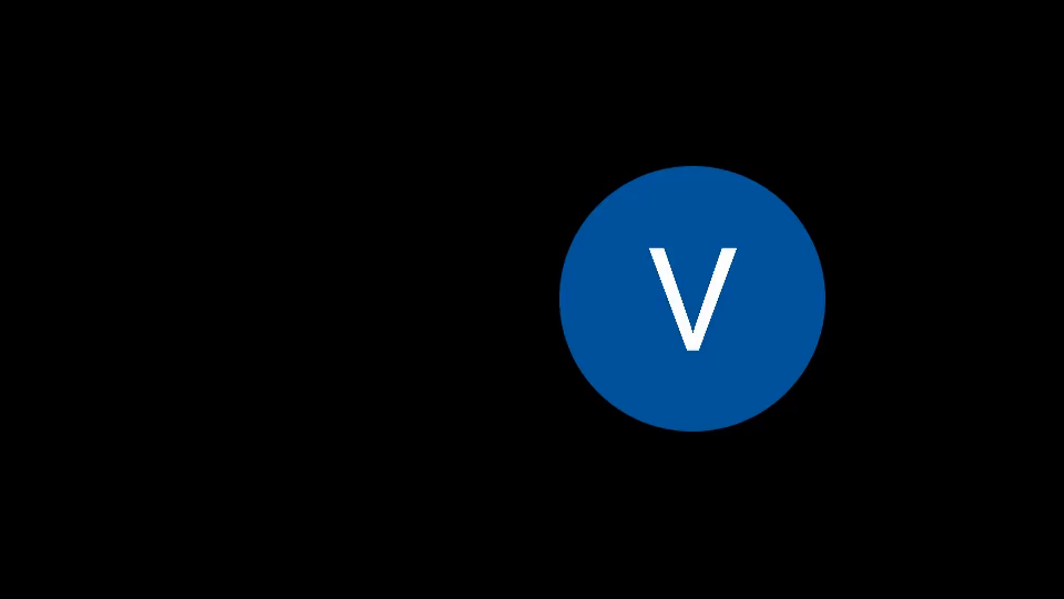